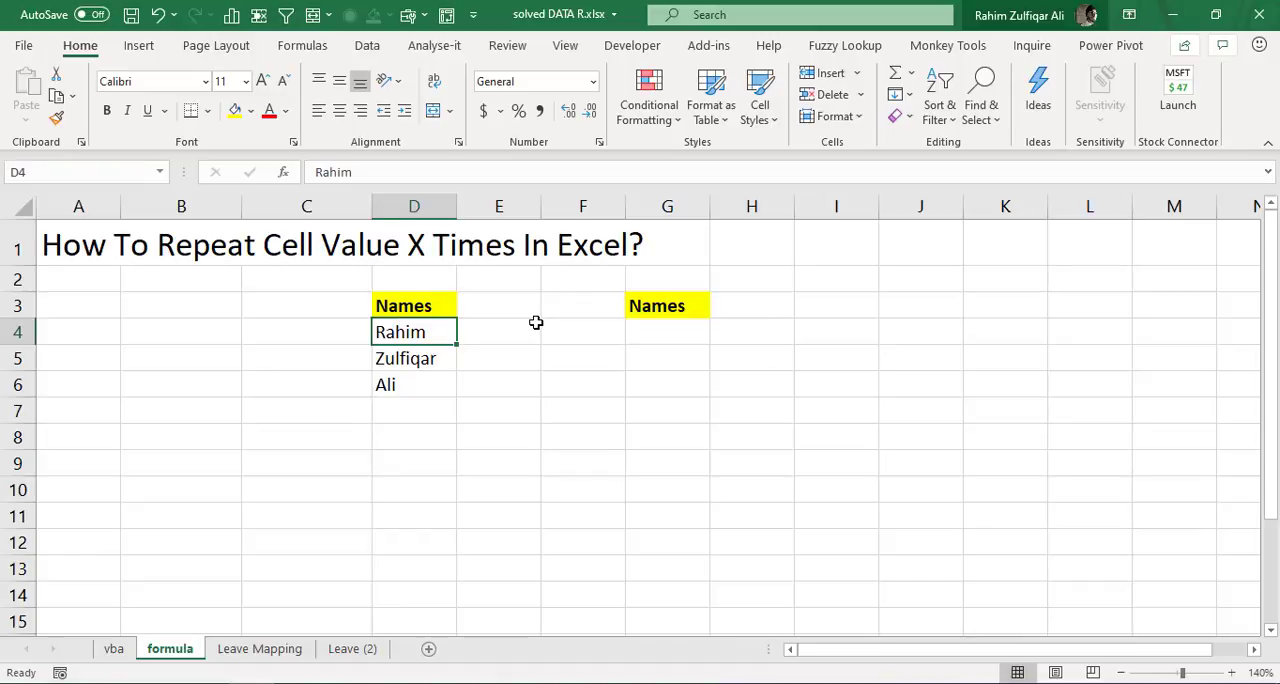
left_click(532, 321)
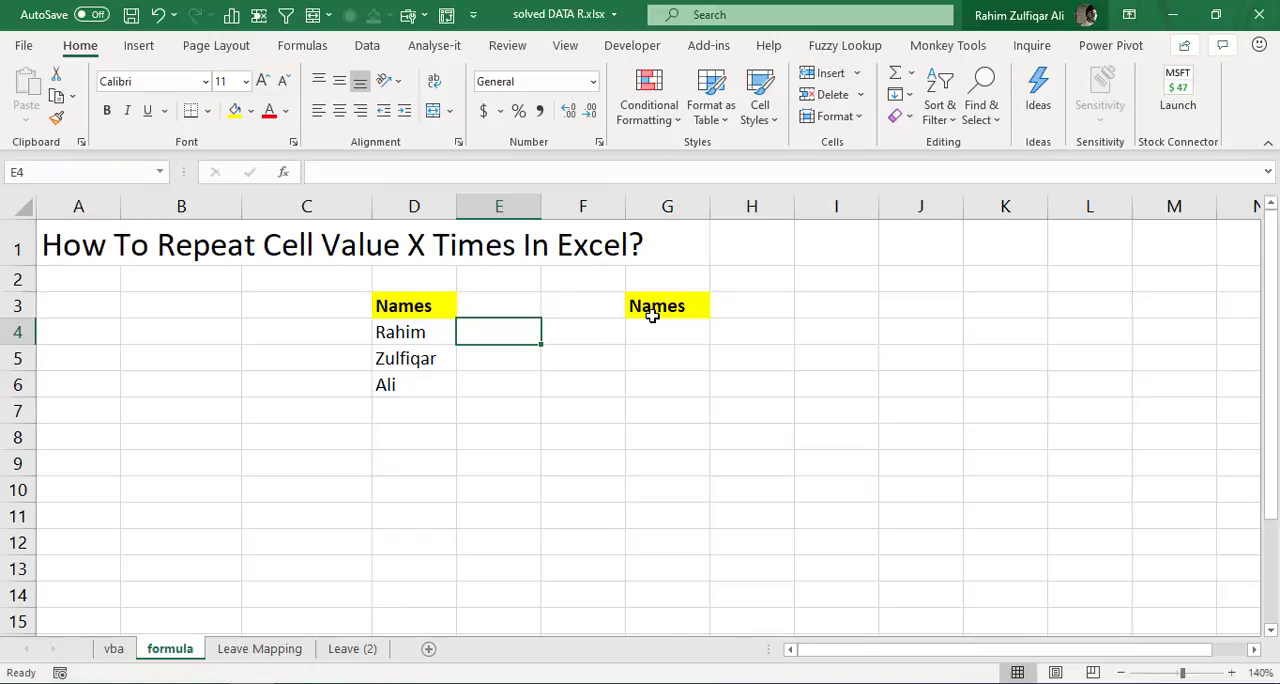
left_click(648, 329)
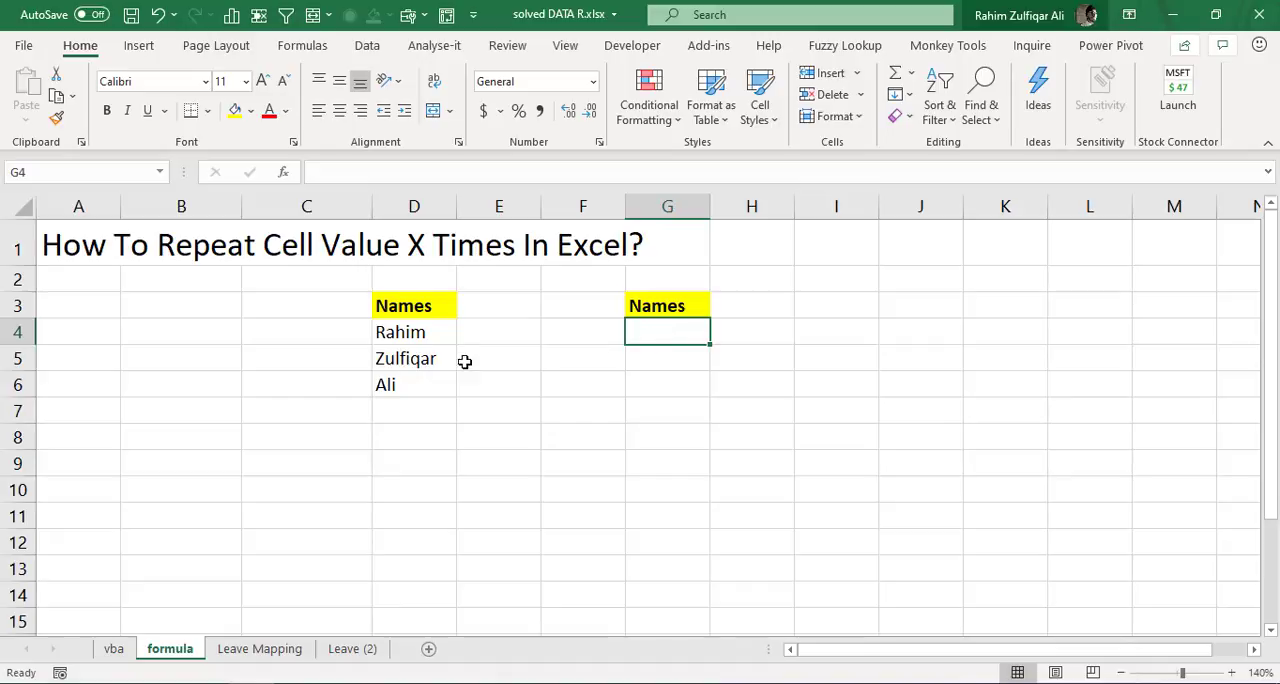
left_click(420, 332)
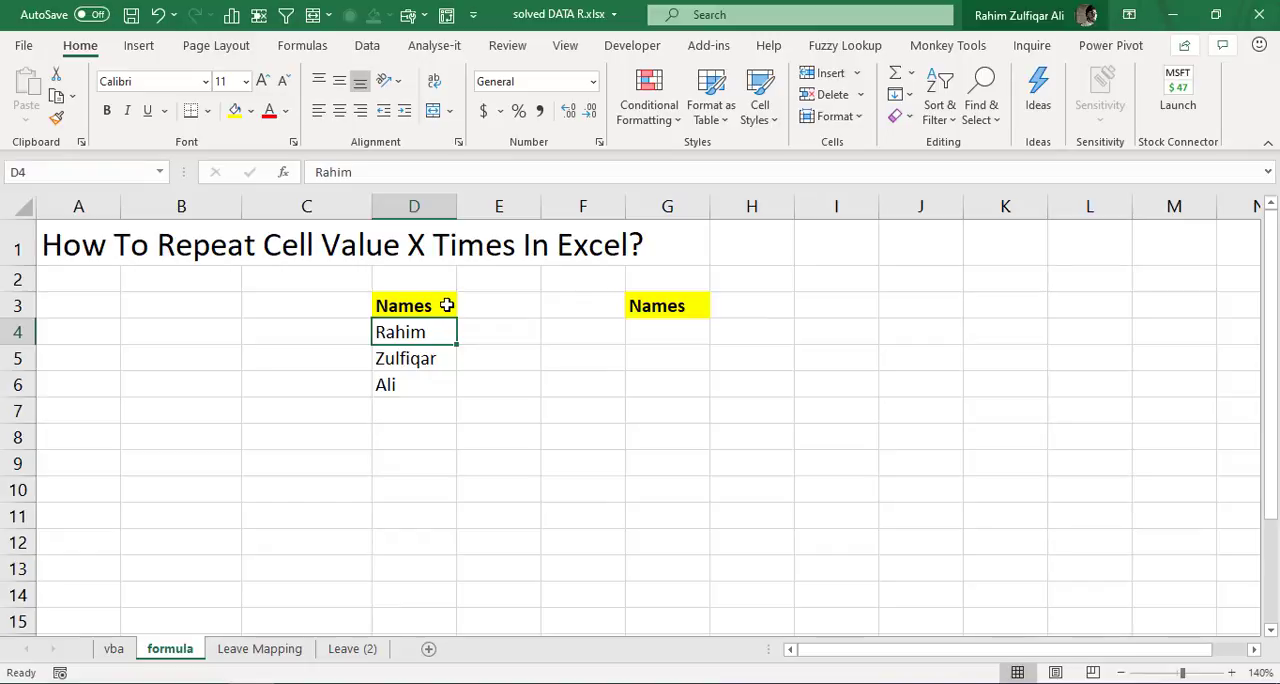
- Look over the Leave Mapping and Leave (2) sheets and return to the formula sheet
left_click(260, 652)
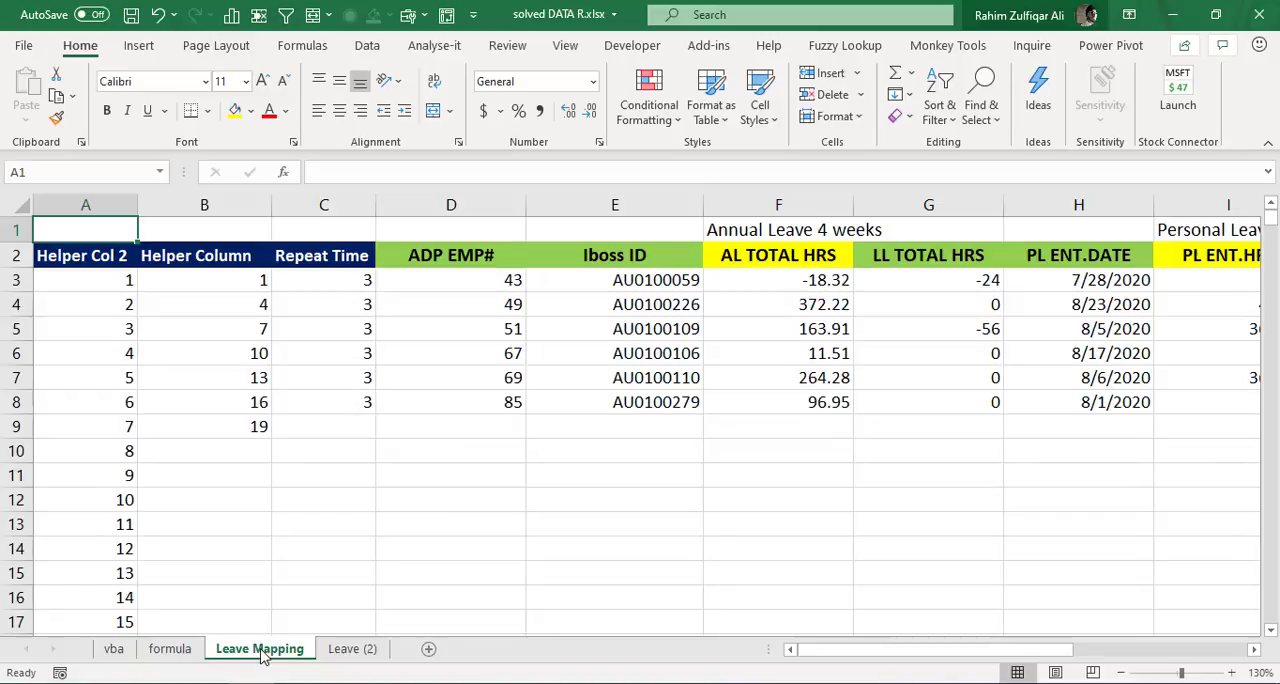
left_click(335, 653)
left_click(258, 650)
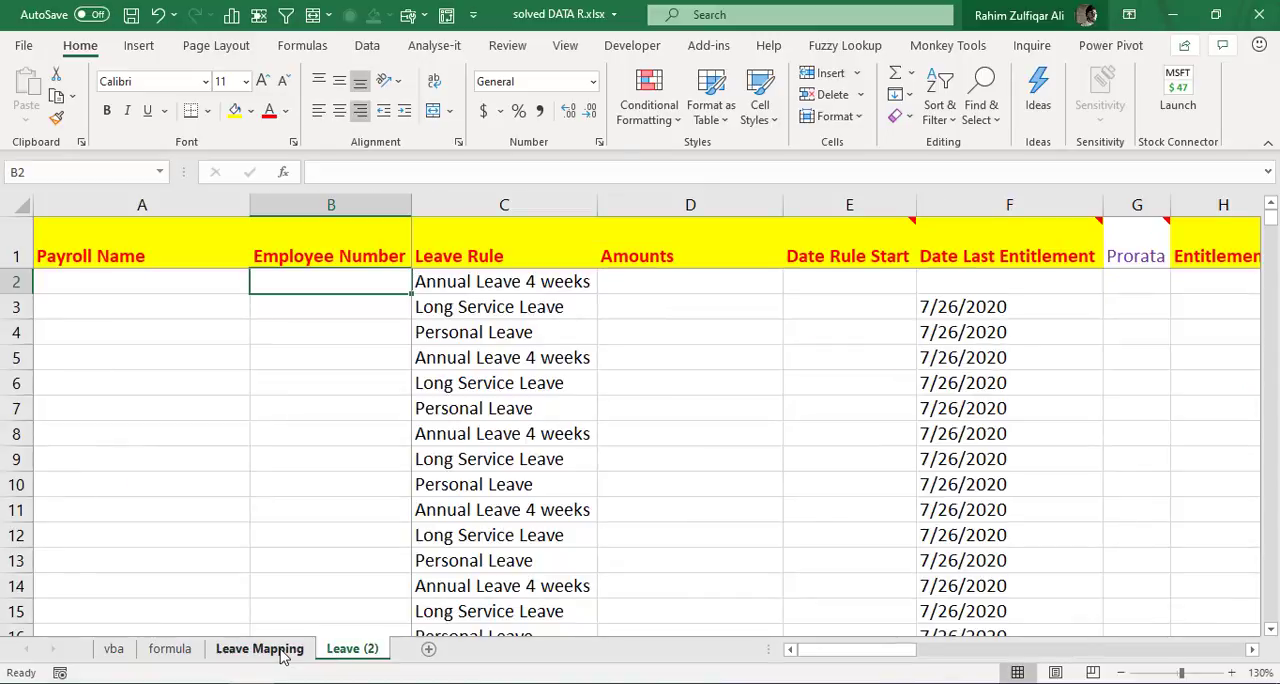
left_click(168, 652)
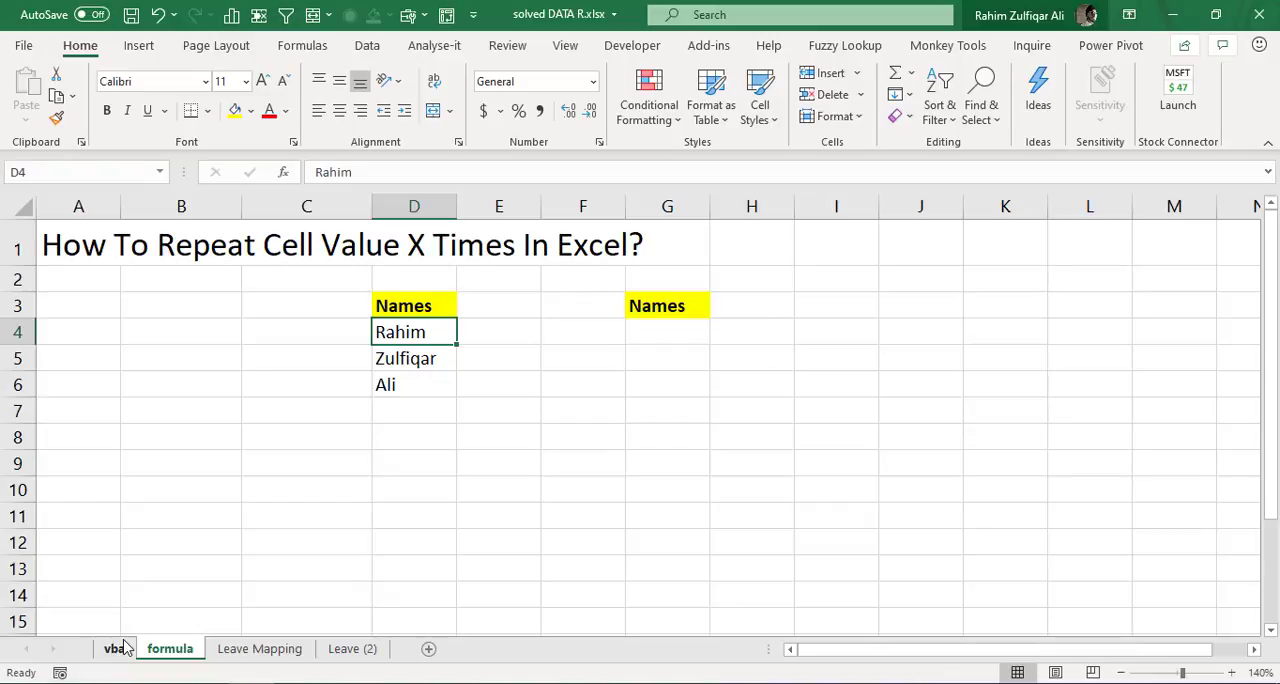
left_click(398, 358)
left_click(402, 382)
left_click(408, 358)
left_click(408, 328)
key("Up")
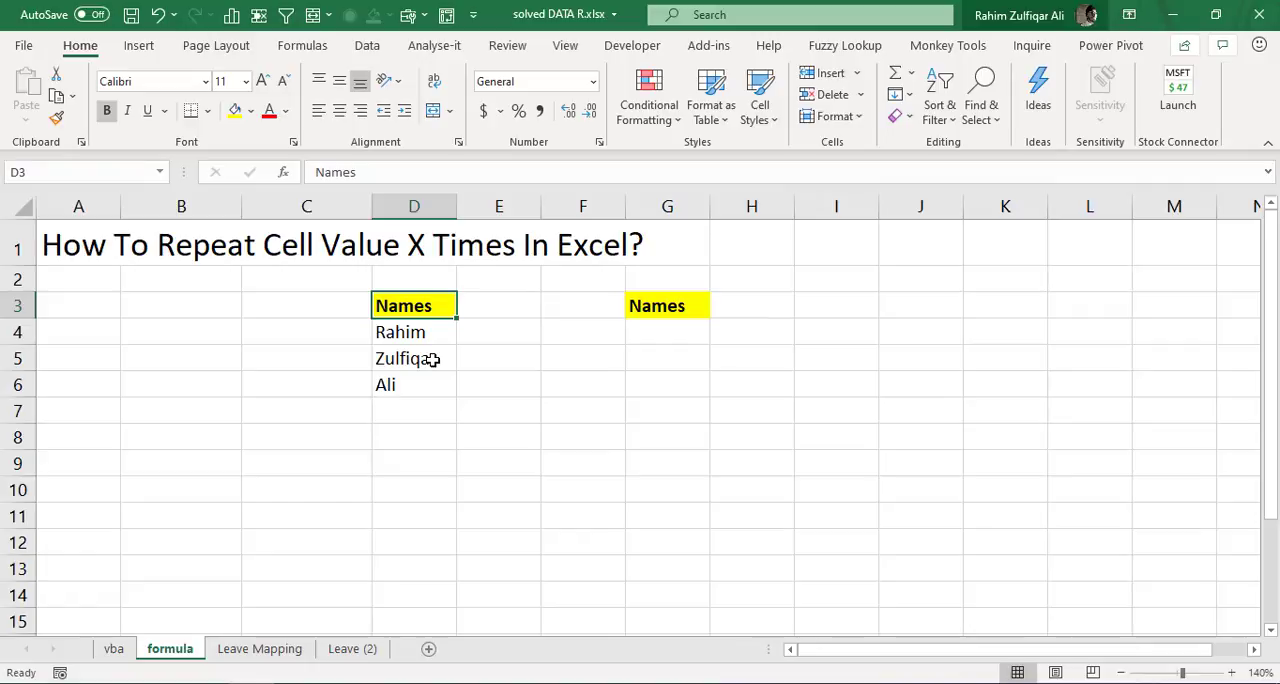
key("Right")
key("Right")
key("Right")
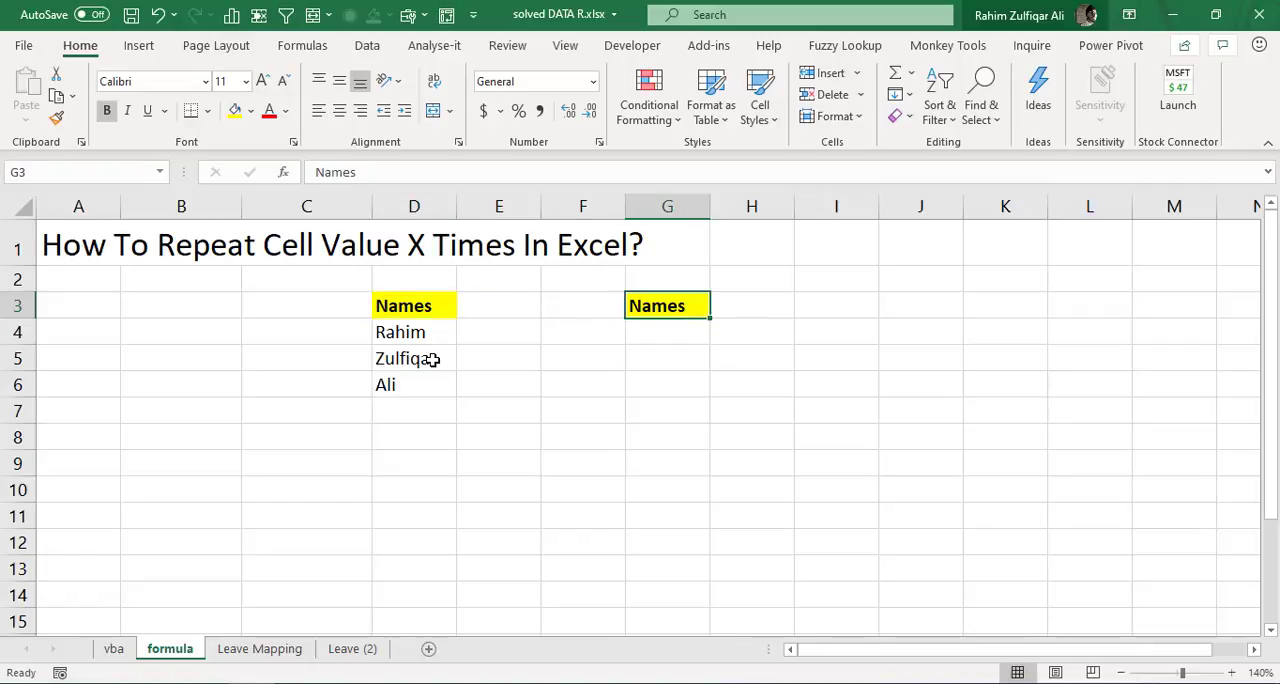
key("Left")
key("Left")
key("Left")
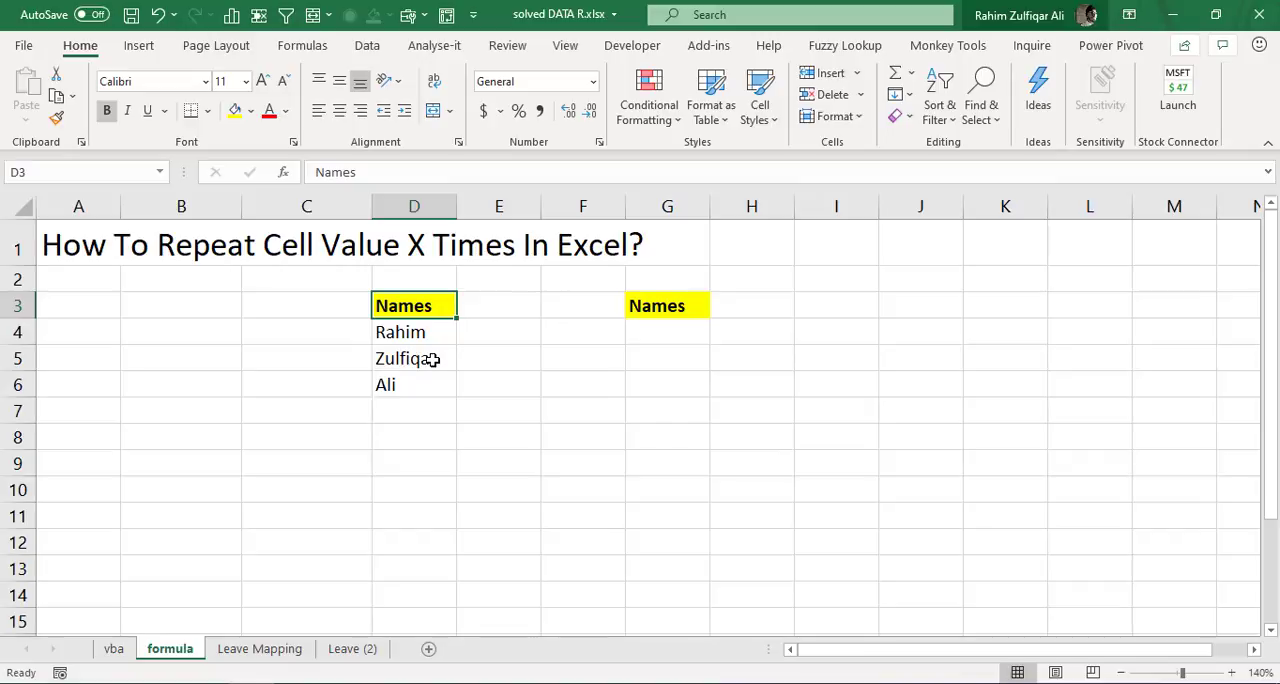
key("Down")
key("Down")
key("Down")
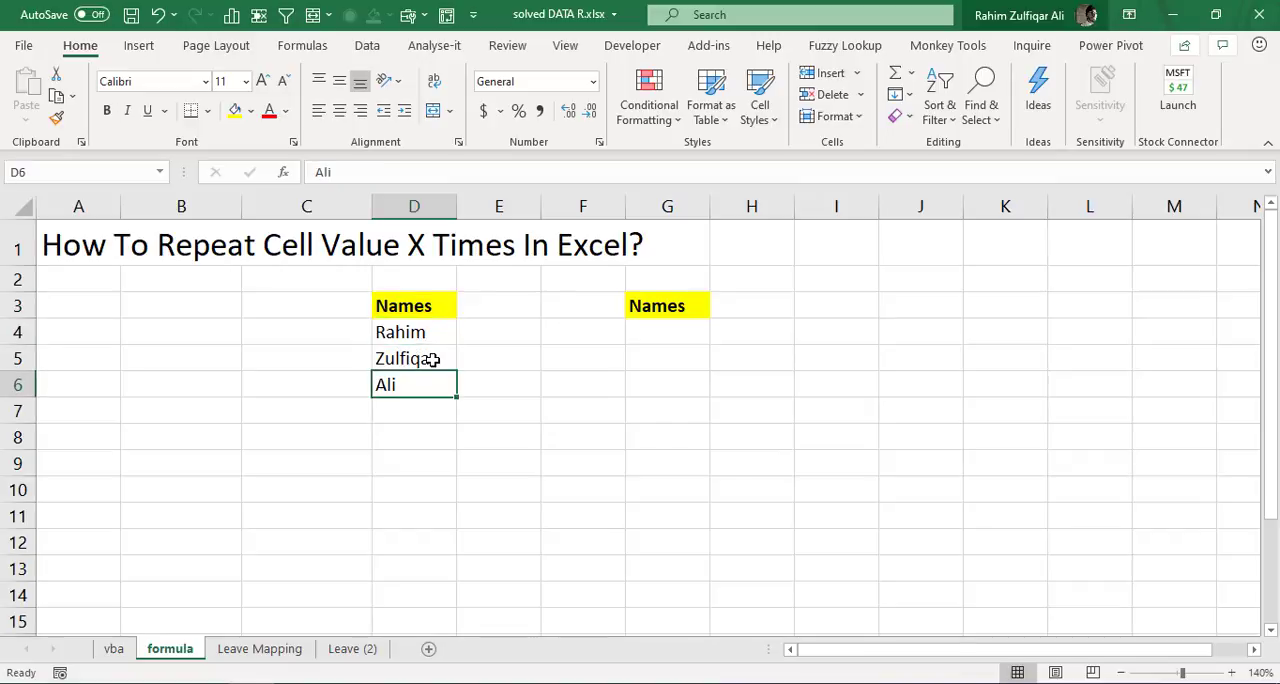
key("Up")
key("Up")
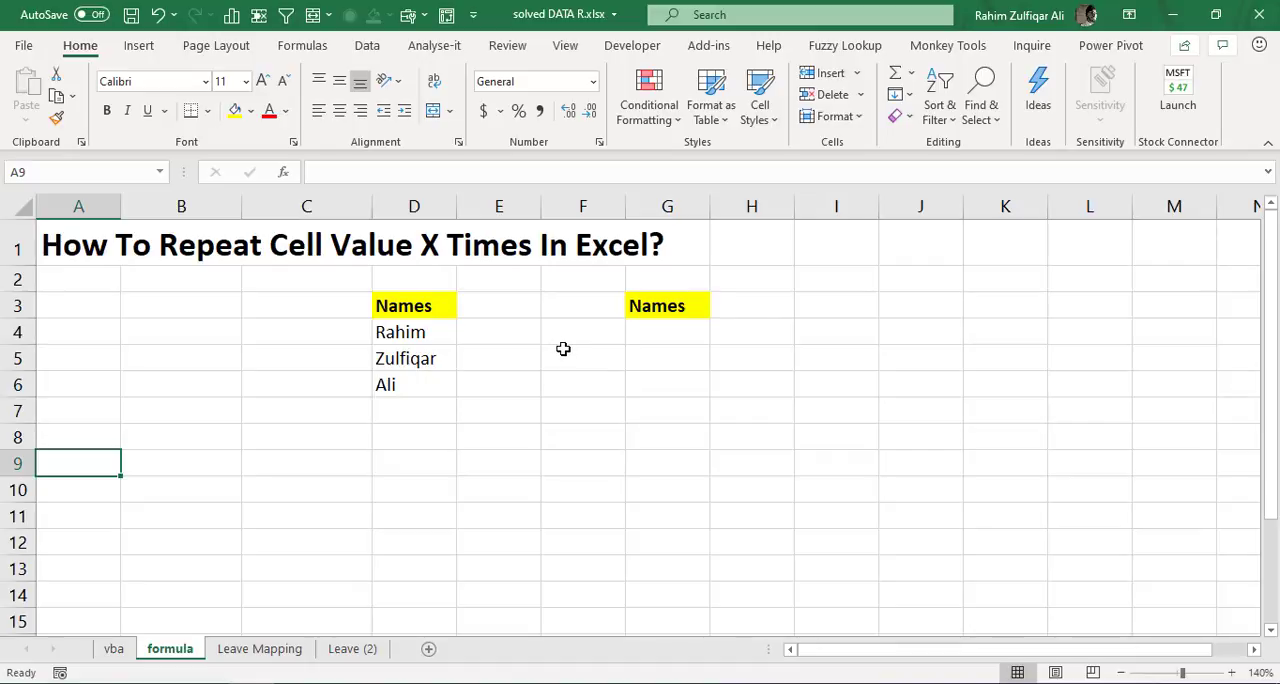
left_click(432, 324)
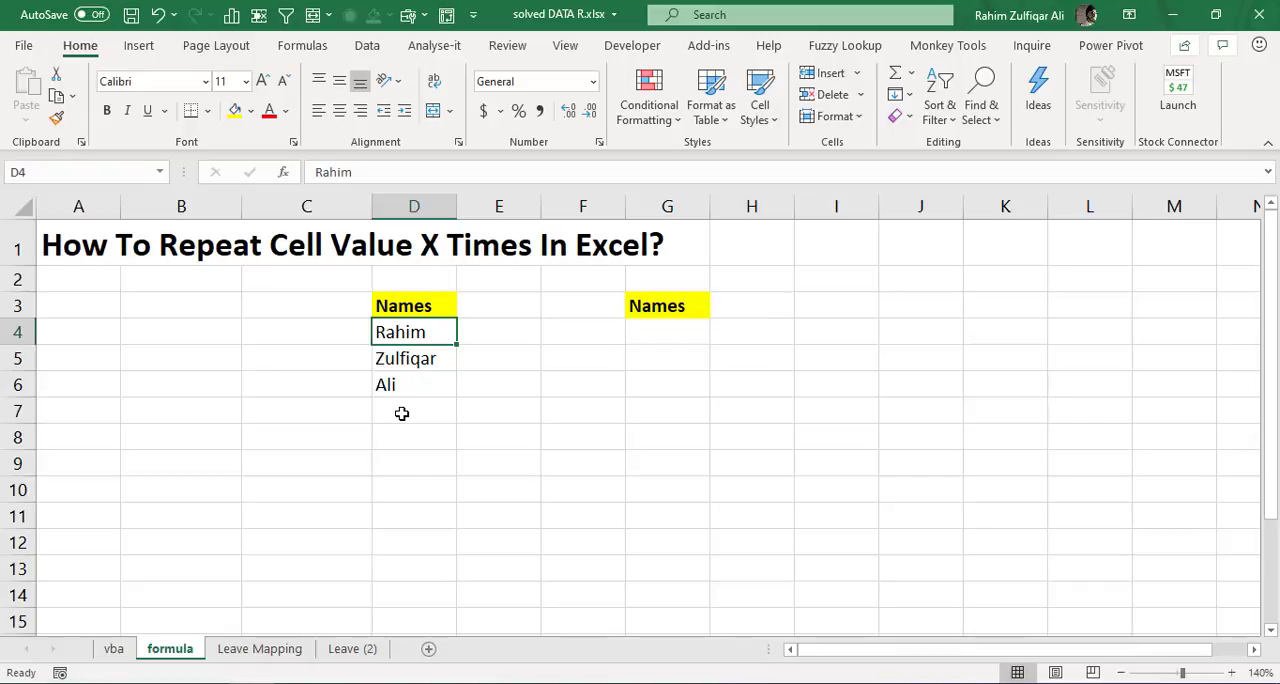
left_click(311, 309)
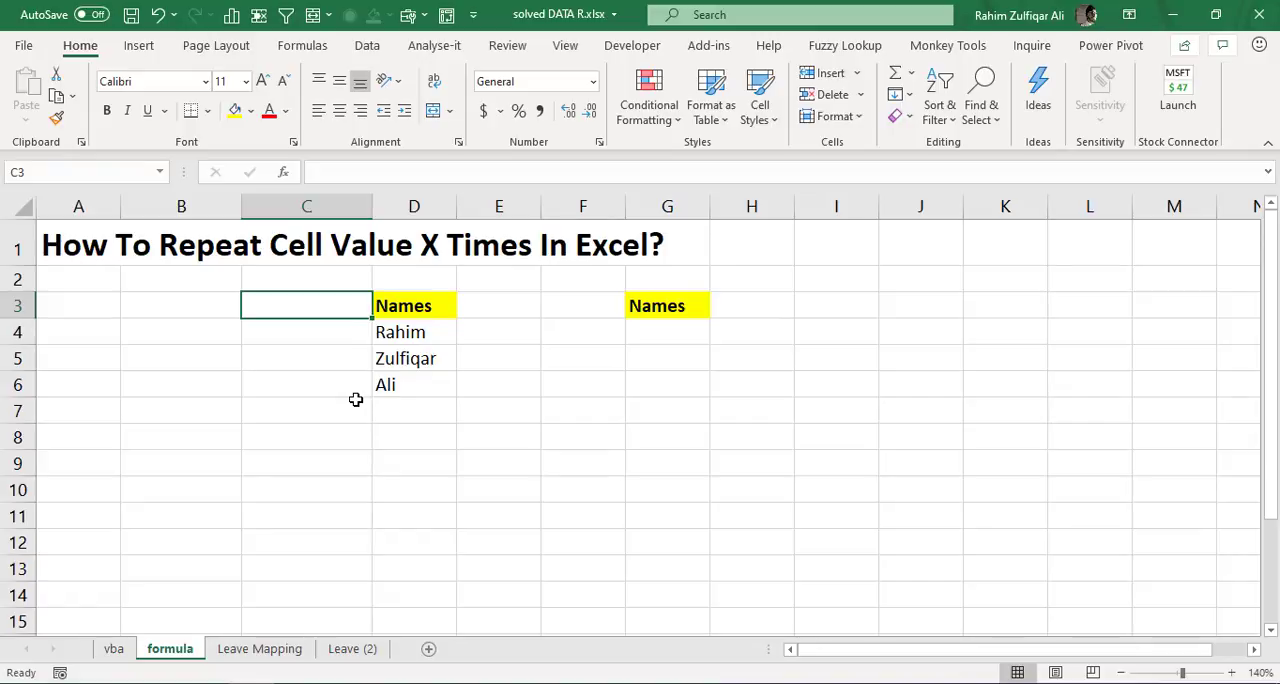
key("Right")
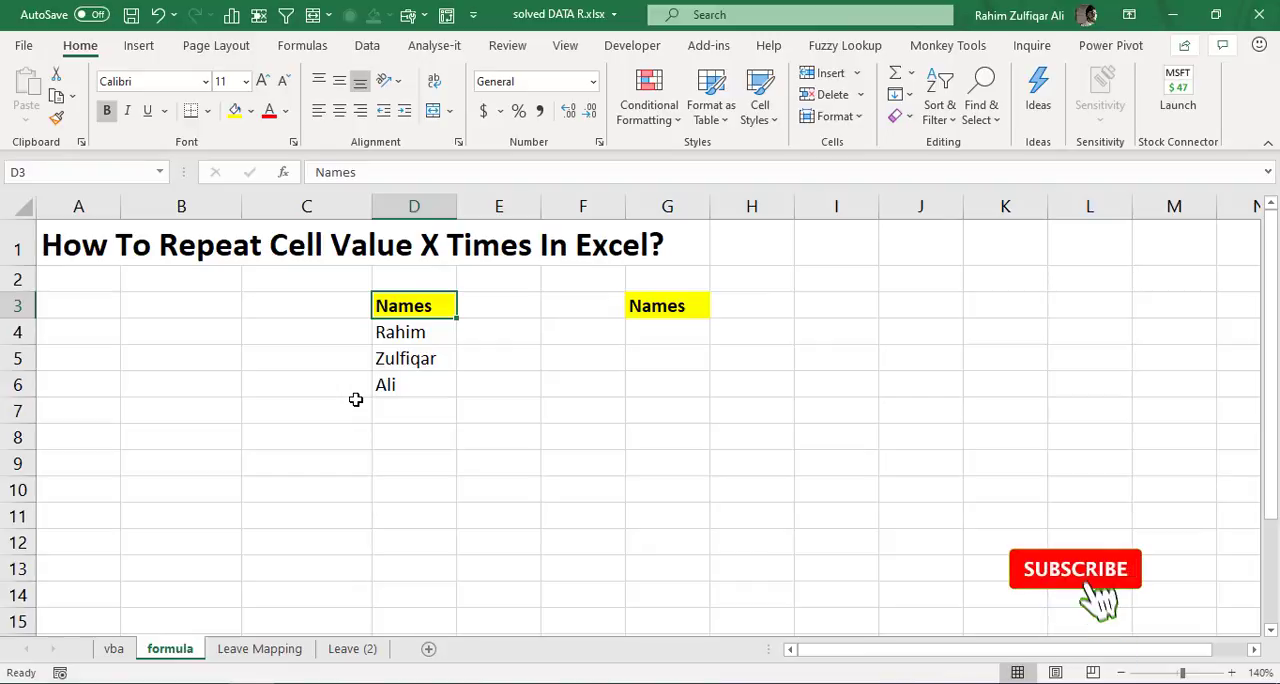
key("ctrl+shift+Down")
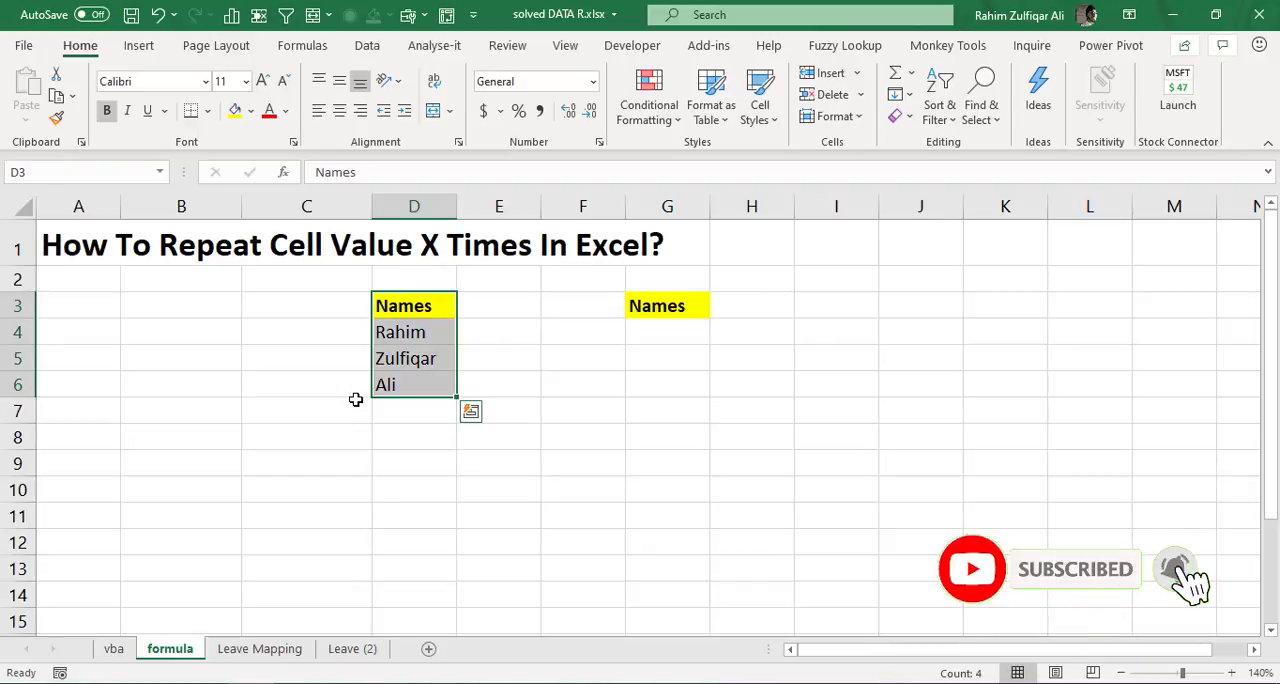
key("Left")
key("Left")
key("Left")
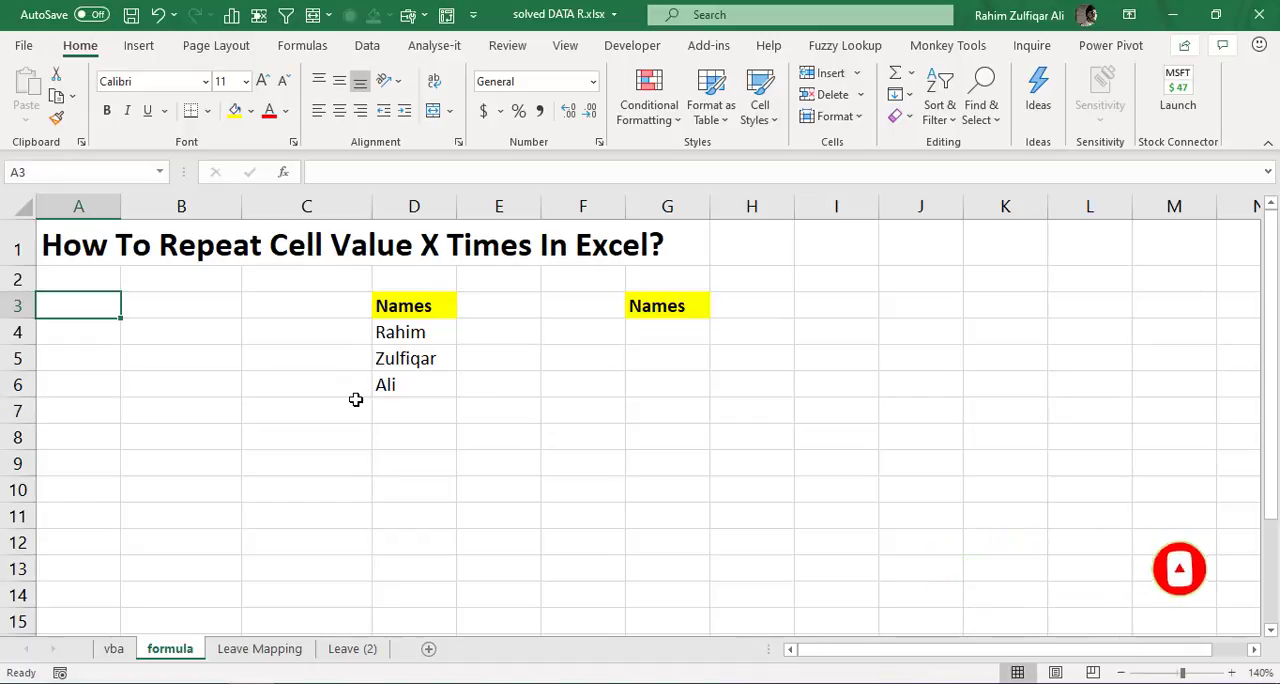
key("Right")
key("Right")
key("Right")
key("Right")
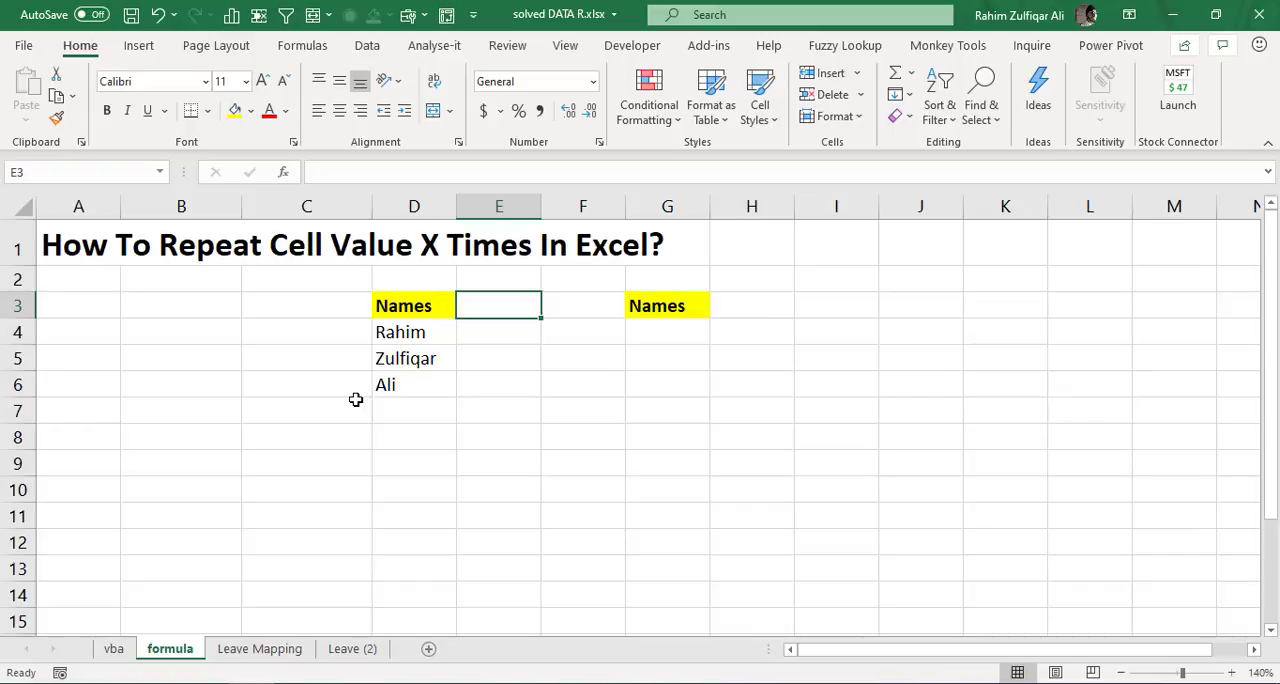
key("Left")
key("Left")
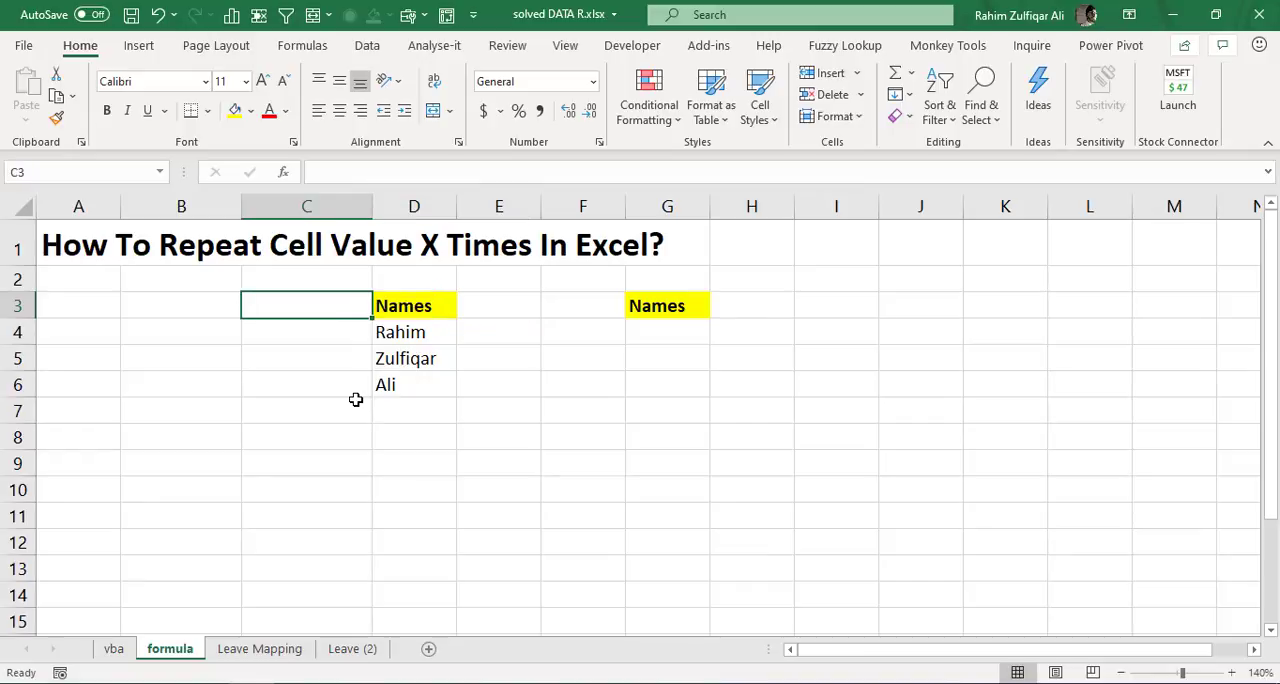
key("Right")
key("ctrl+shift+Down")
key("Down")
key("Down")
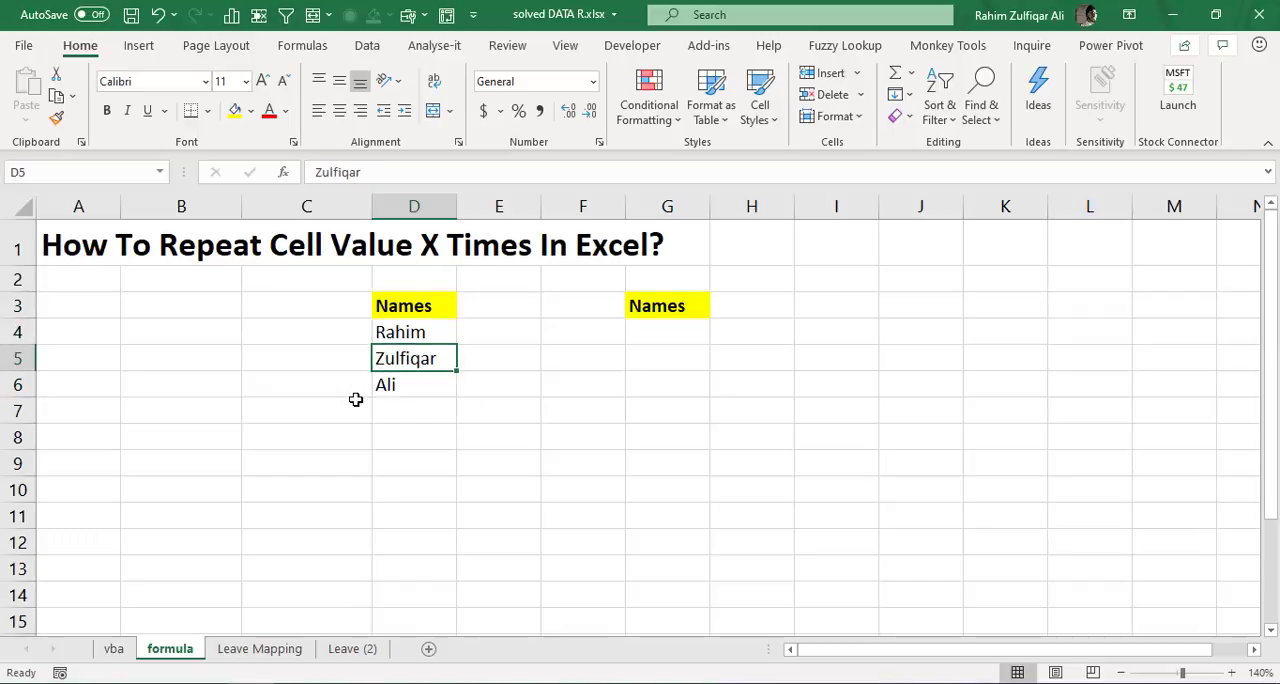
key("Up")
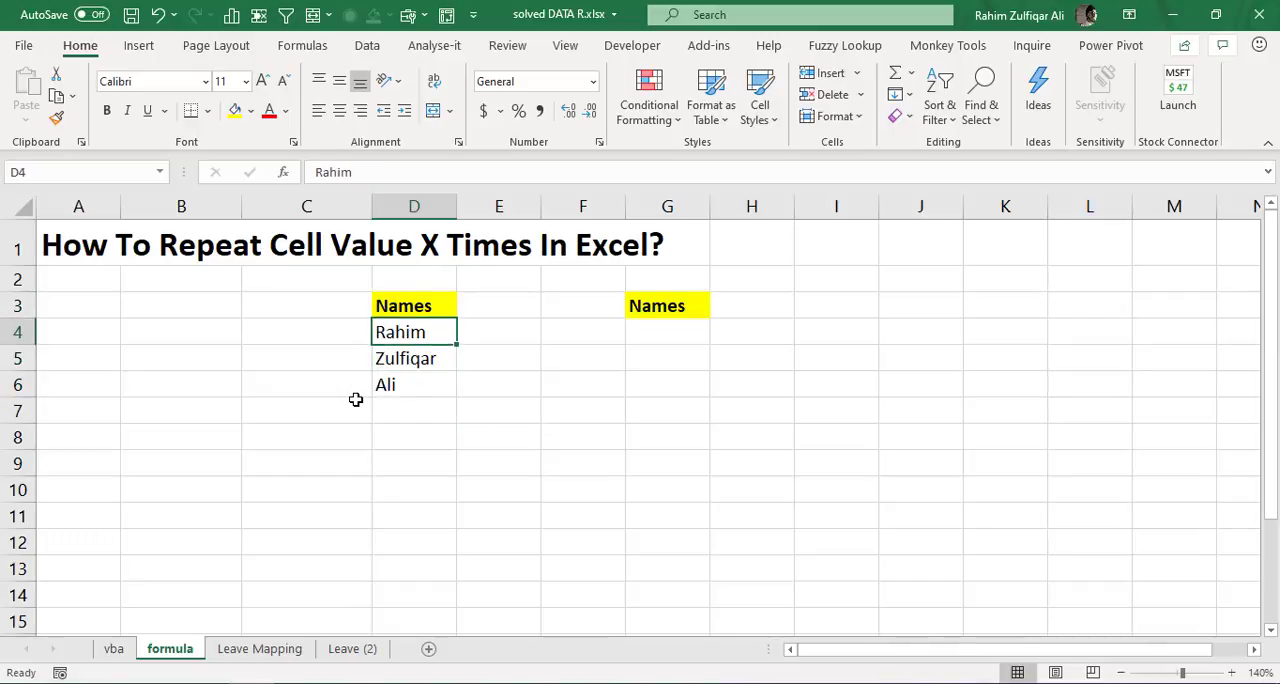
key("ctrl+shift+Down")
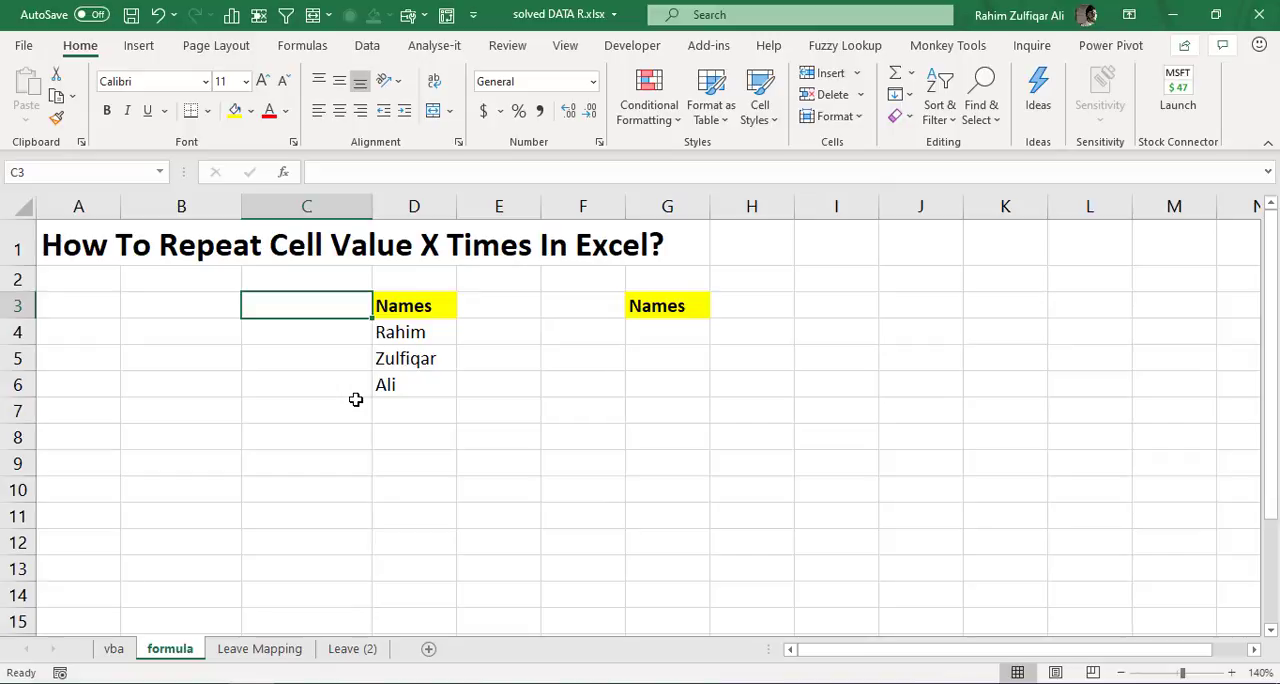
key("Right")
key("Down")
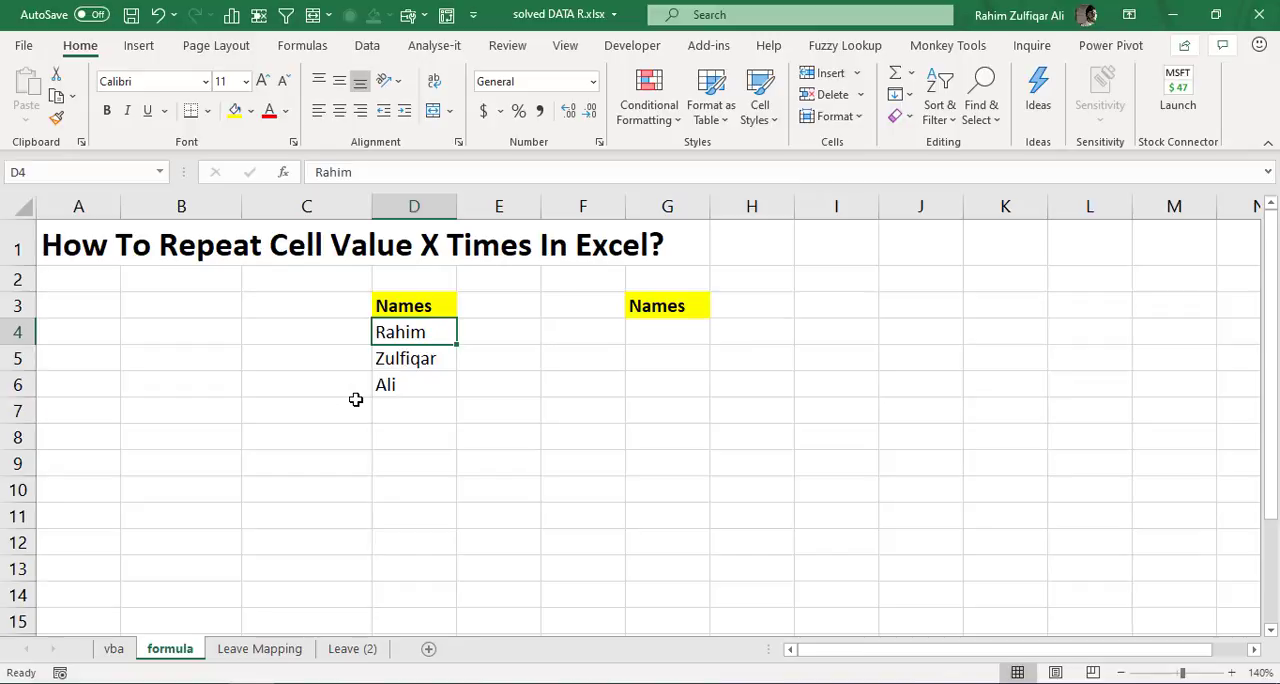
key("Down")
key("Down")
key("Up")
key("Up")
- Enter the header "Repeat times" in cell C3, beside the first Names column
key("Left")
key("Up")
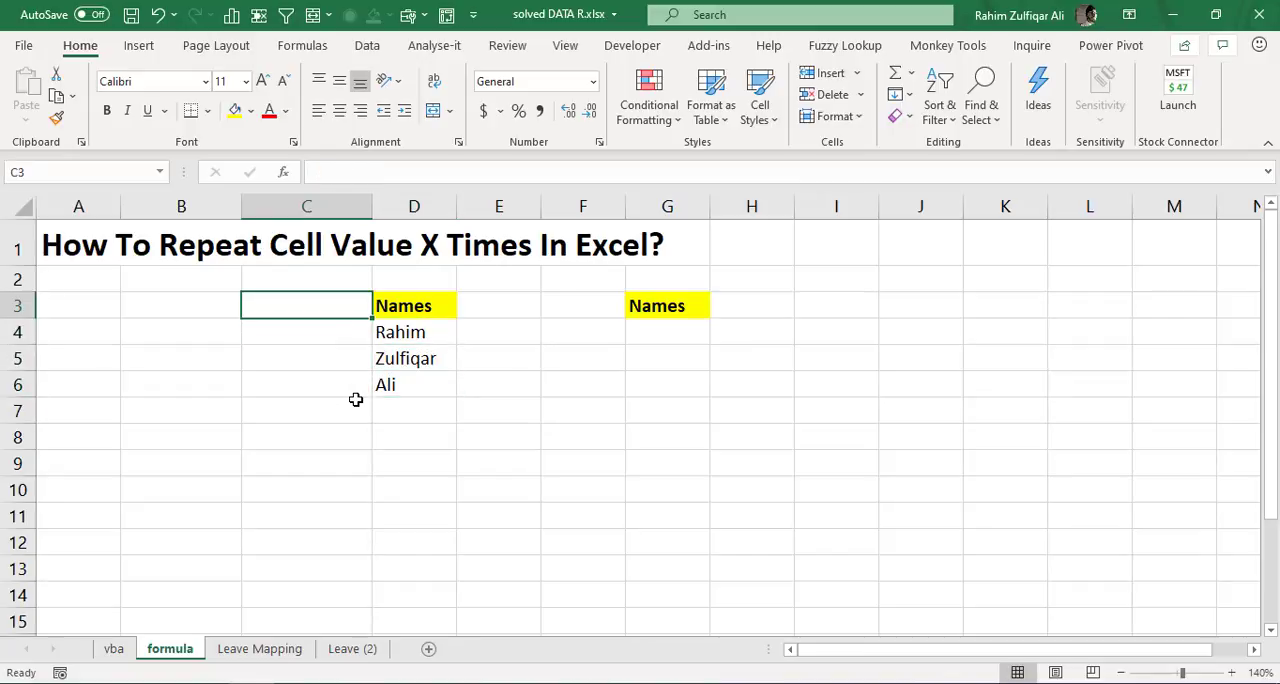
type("Re")
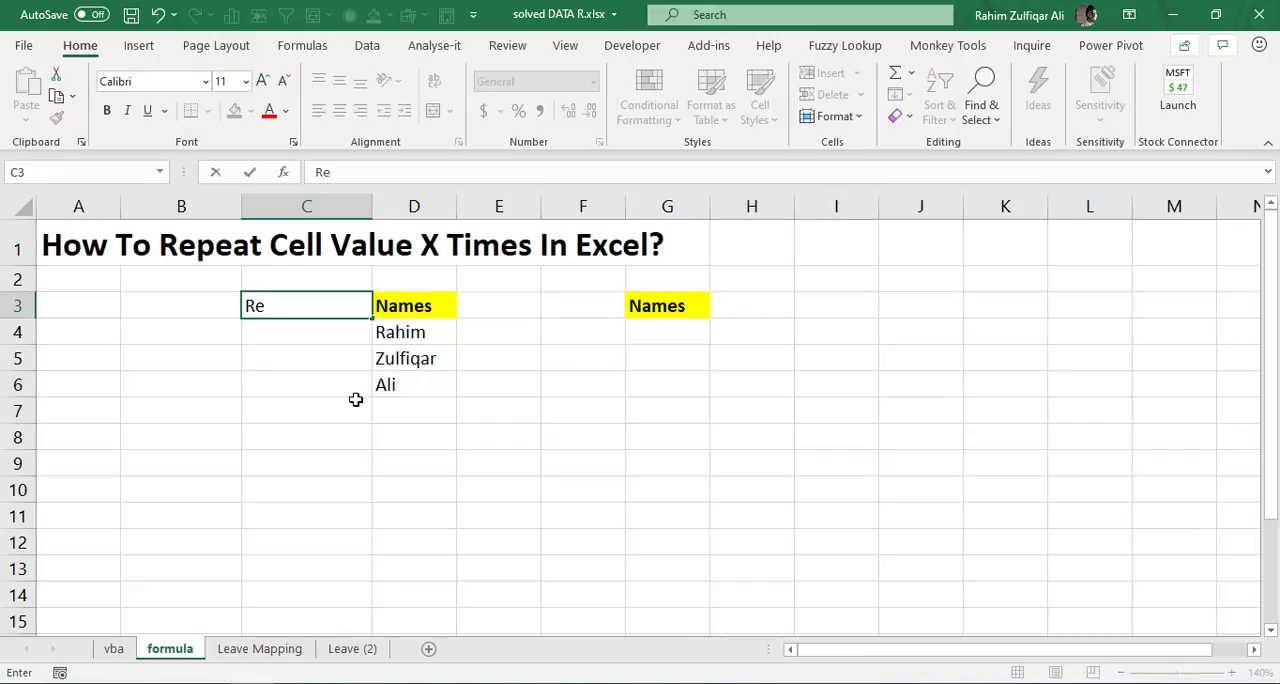
type("peat times")
key("Return")
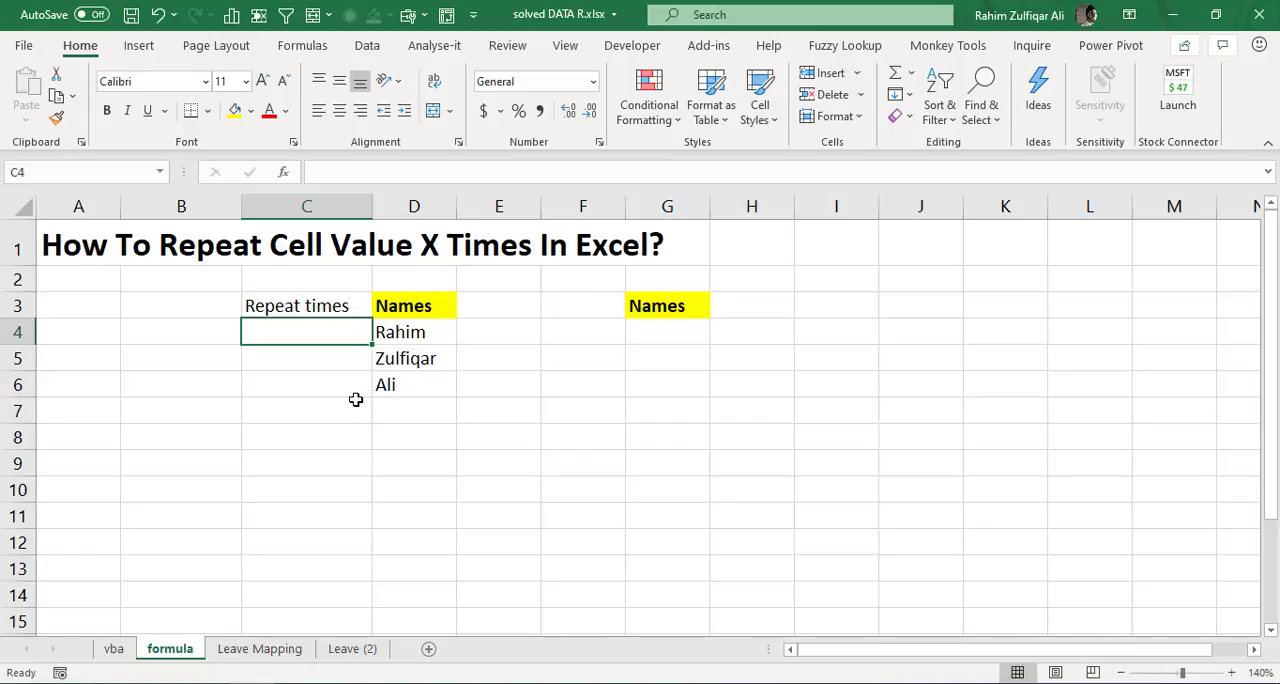
- Enter the repeat counts 3, 4 and 2 in cells C4 to C6, one for each name
type("3")
key("Return")
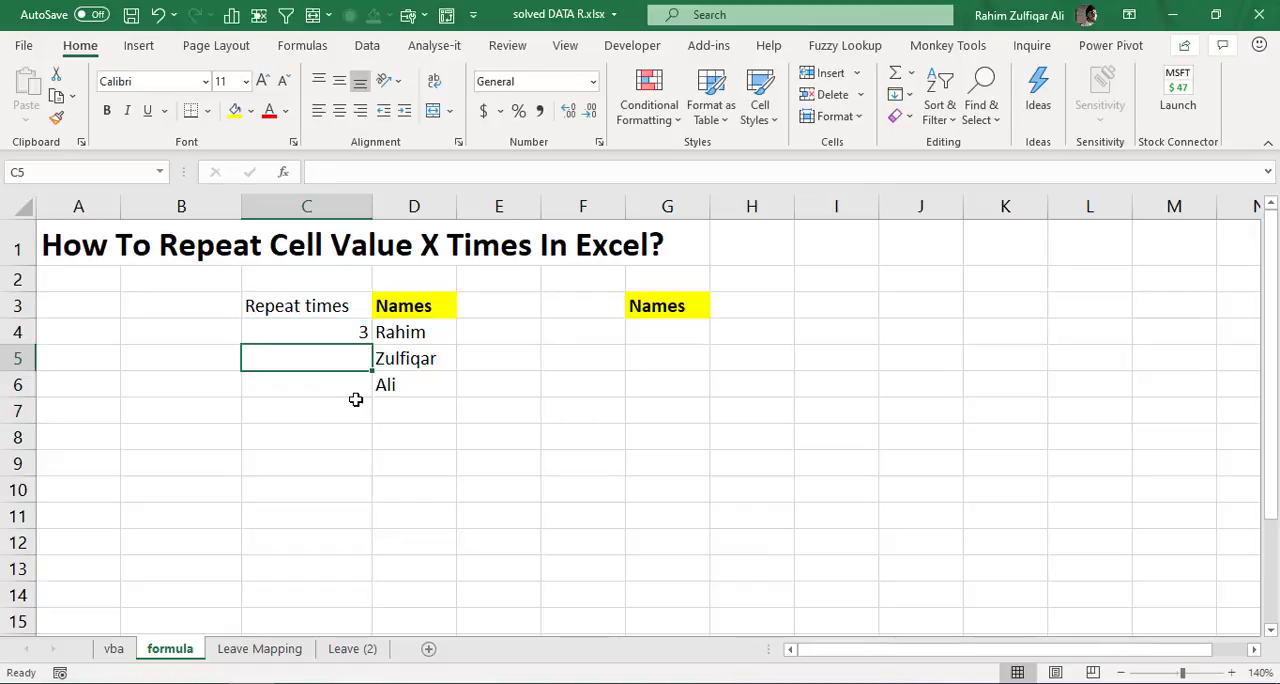
type("4")
key("Return")
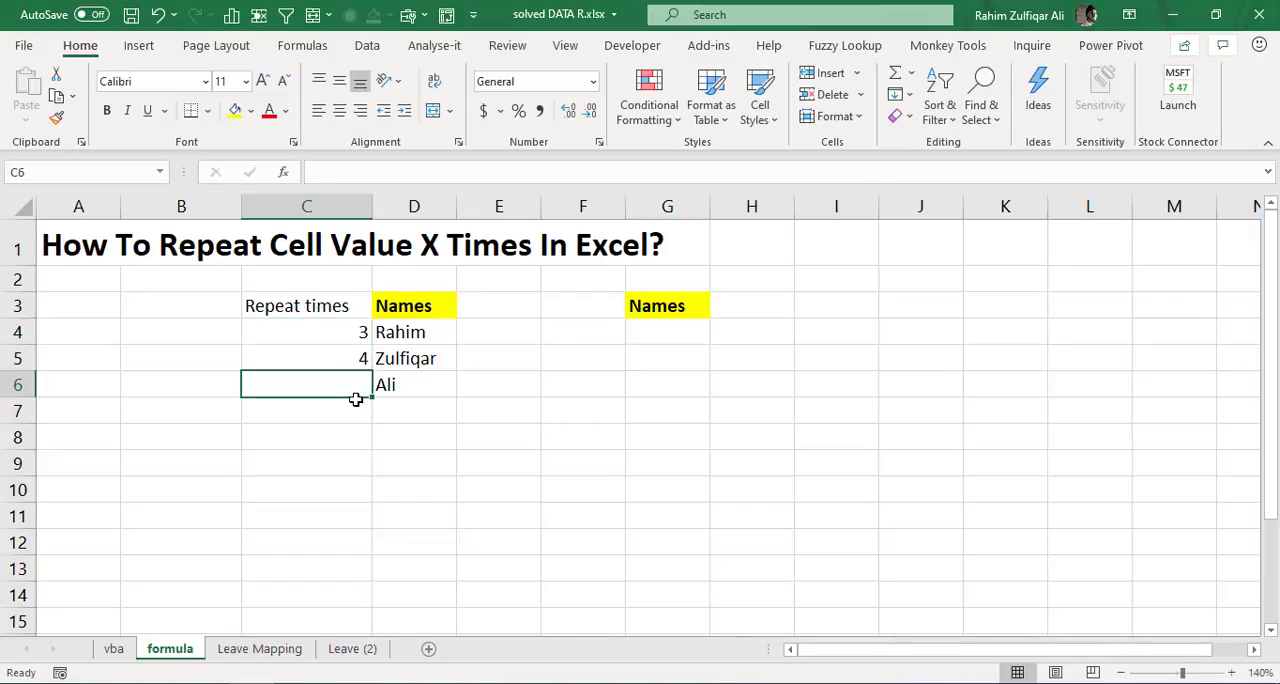
type("2")
key("Return")
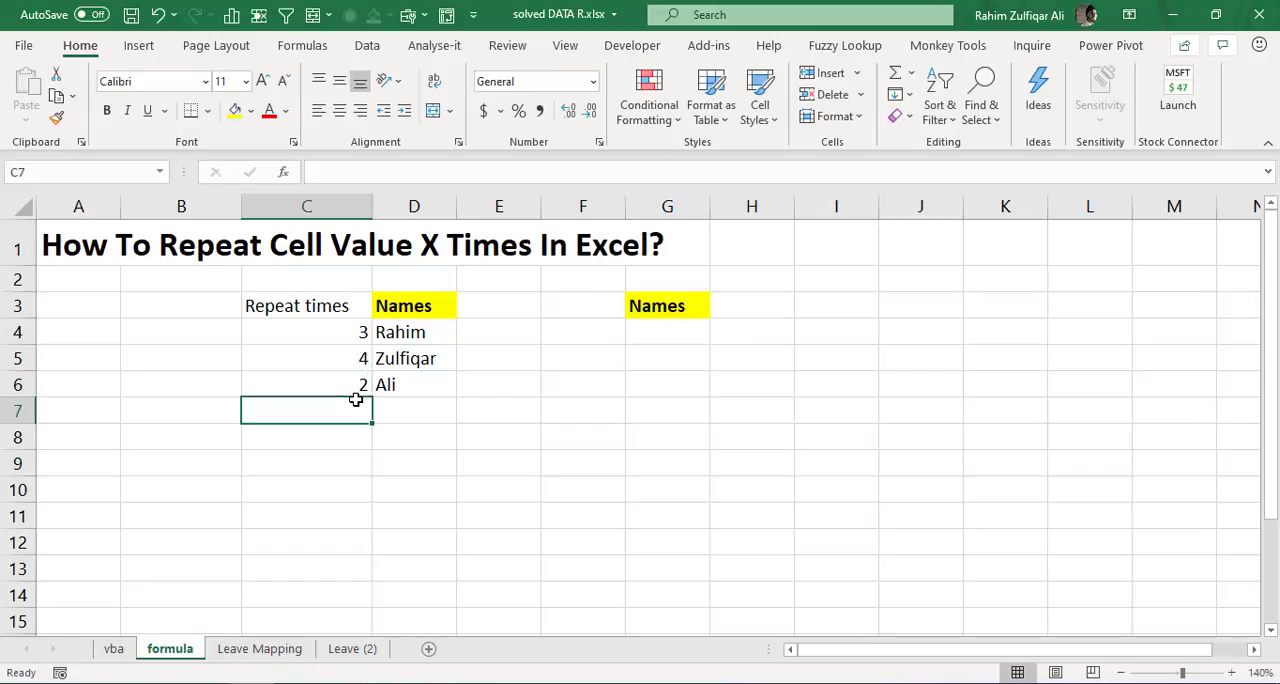
- Change the repeat counts in cells C5 and C6 to 3
key("Up")
key("Up")
key("Up")
key("Down")
key("Down")
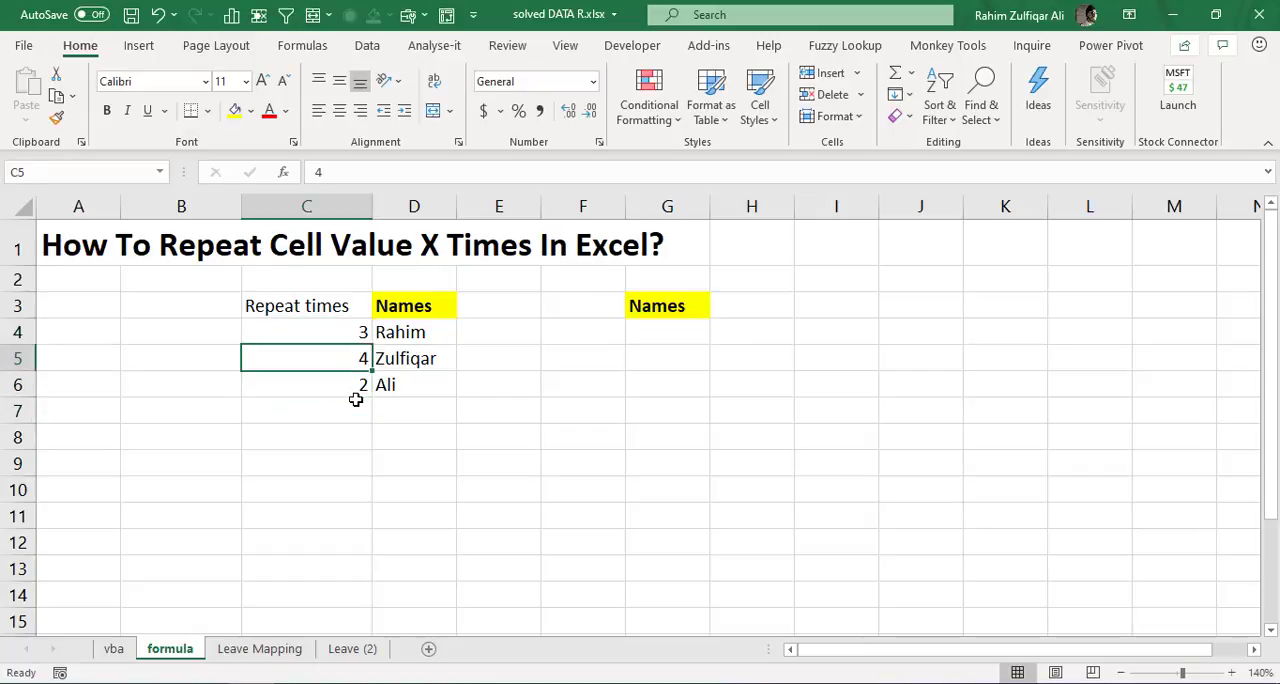
key("Up")
type("3")
key("Return")
type("3")
key("Return")
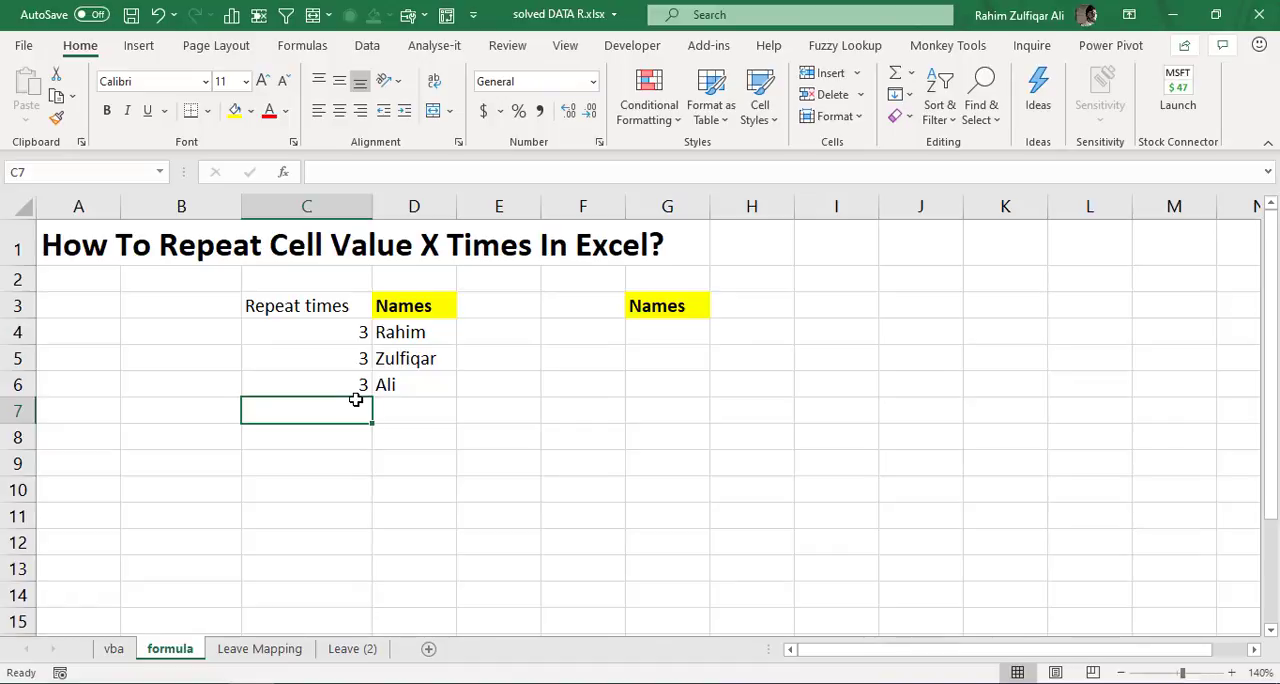
- Set the repeat count in C5 to 4 and the one in C6 to 2
key("Up")
key("Up")
type("4")
key("Return")
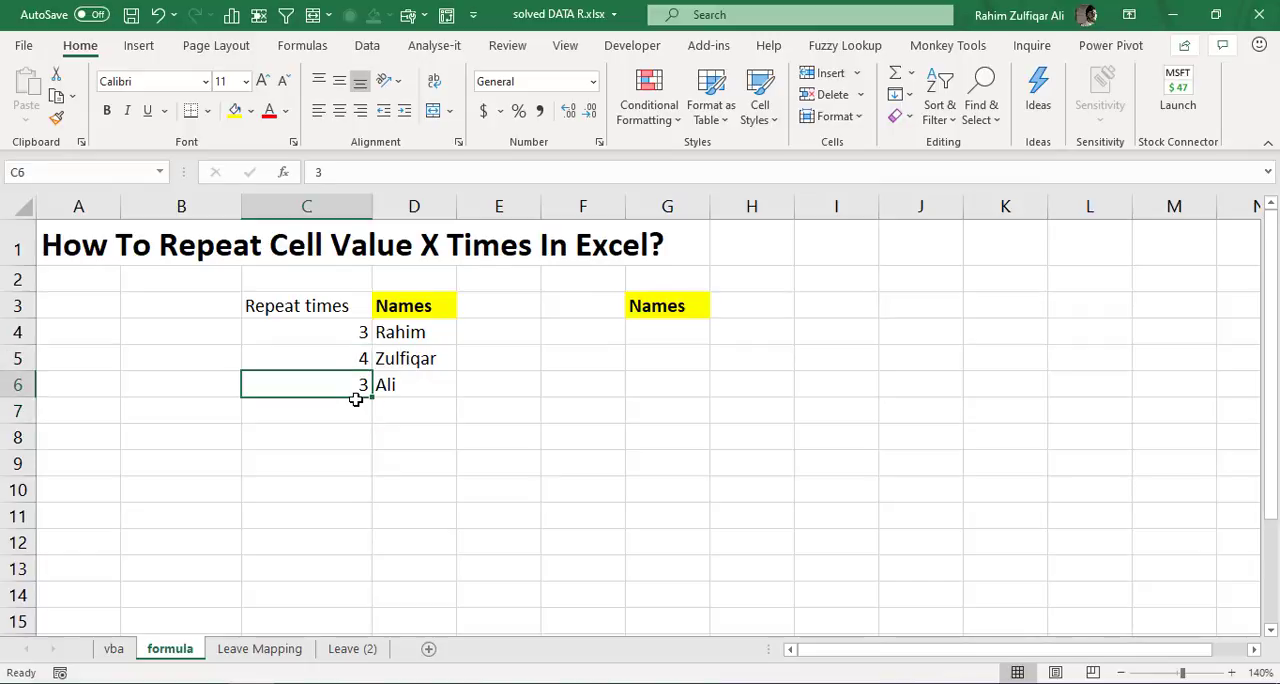
type("2")
key("Return")
- Format the Repeat times header in C3 with a yellow fill and bold text
key("Up")
key("Up")
key("Up")
key("Up")
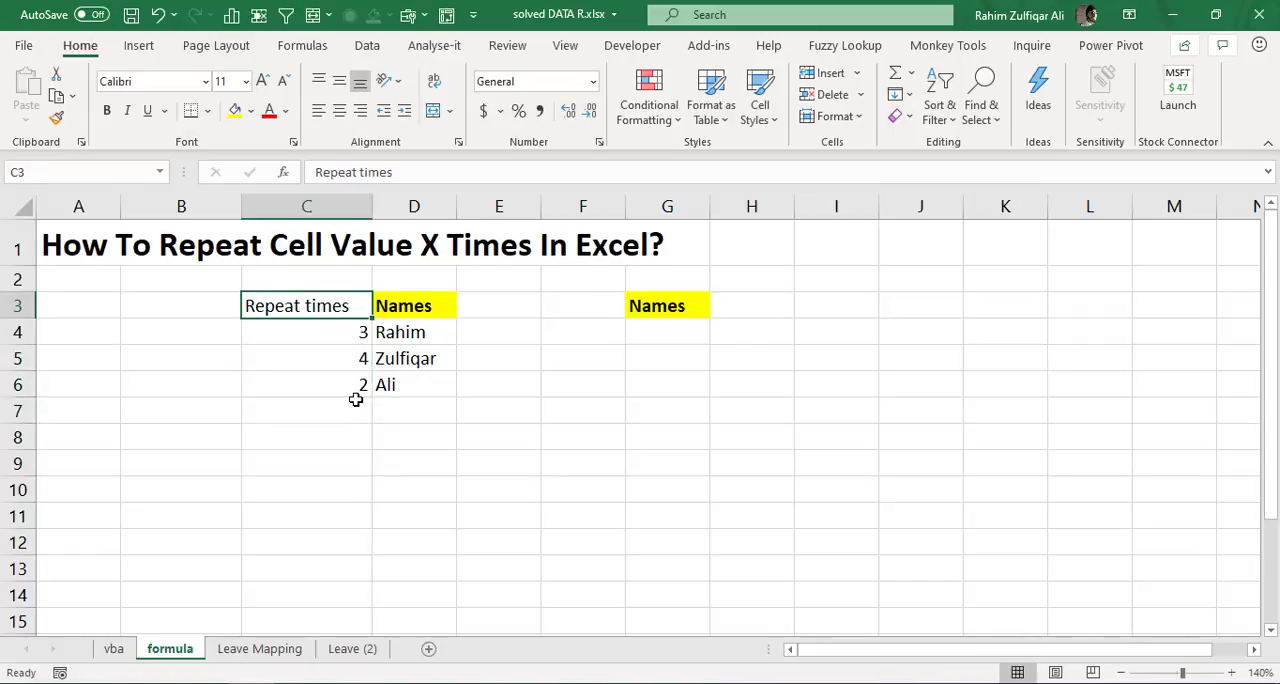
left_click(234, 110)
key("ctrl+b")
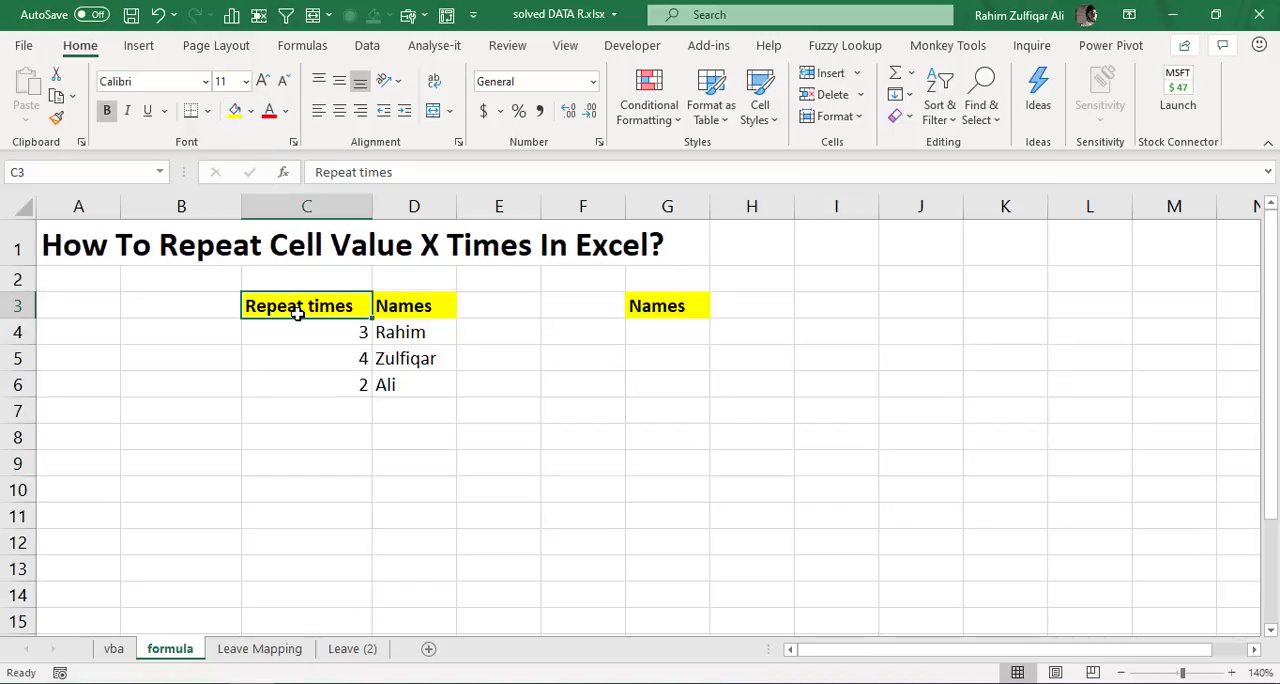
- Enter the header Helper column in cell B3, beside the Repeat times header
left_click(222, 305)
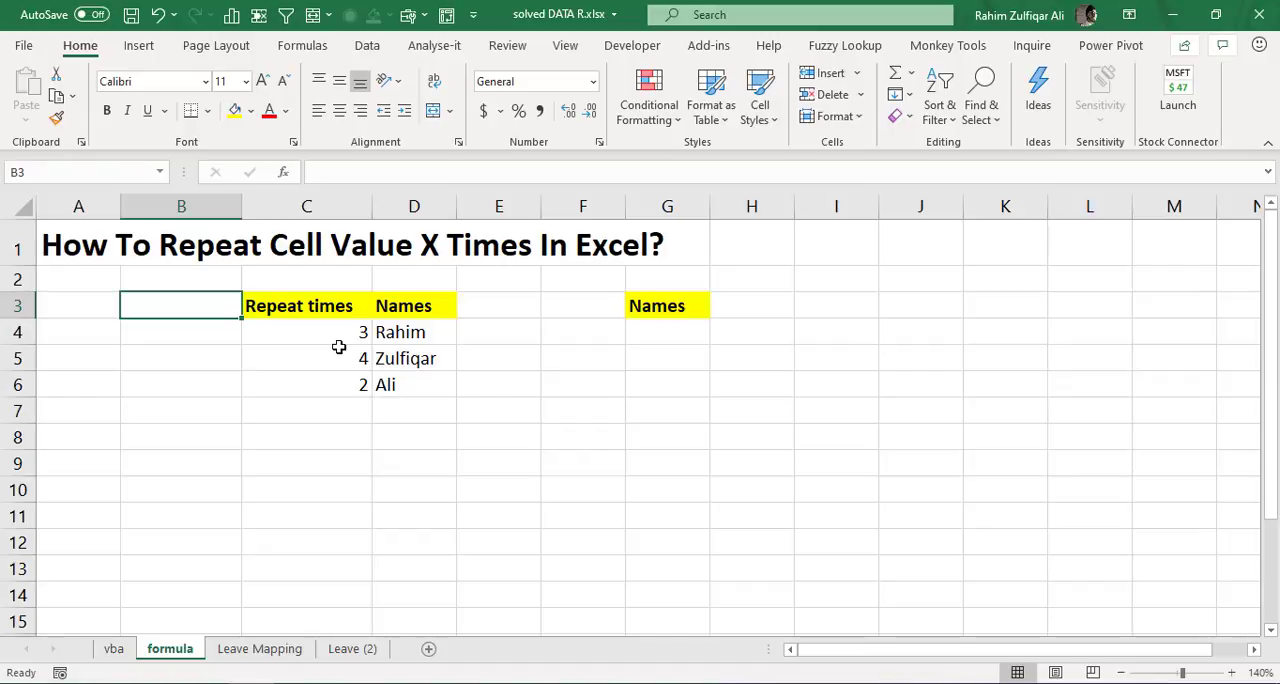
type("Hel")
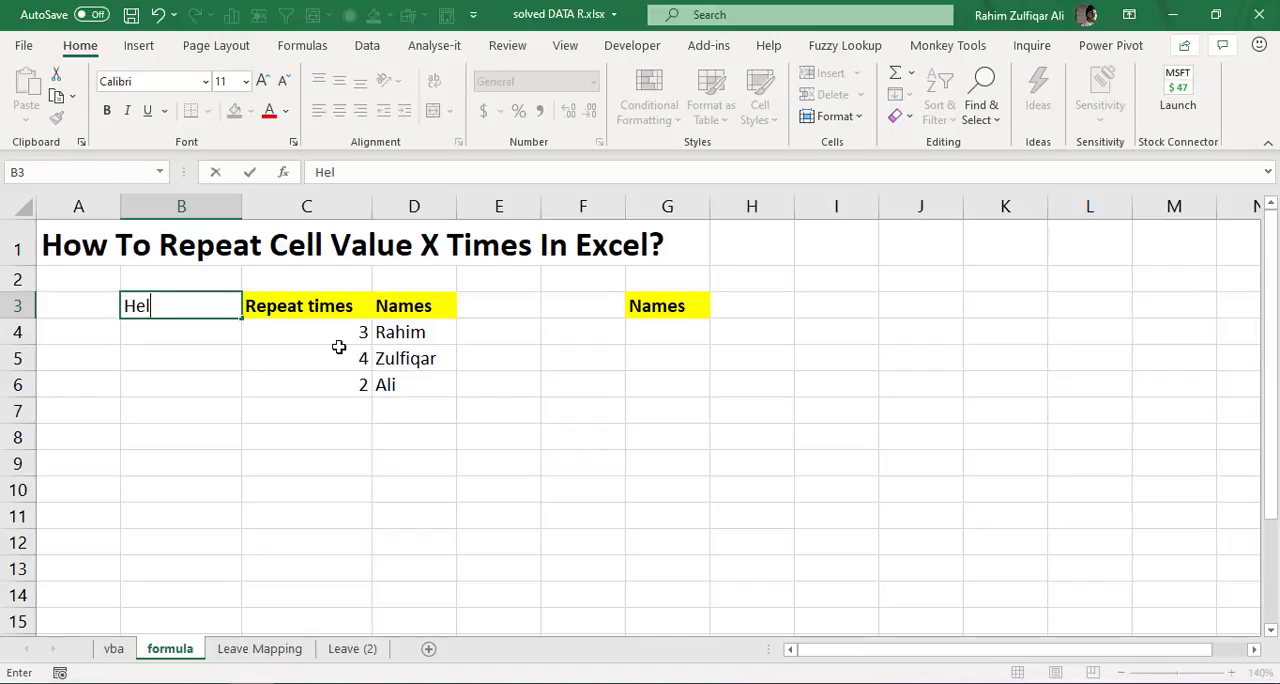
type("per coul")
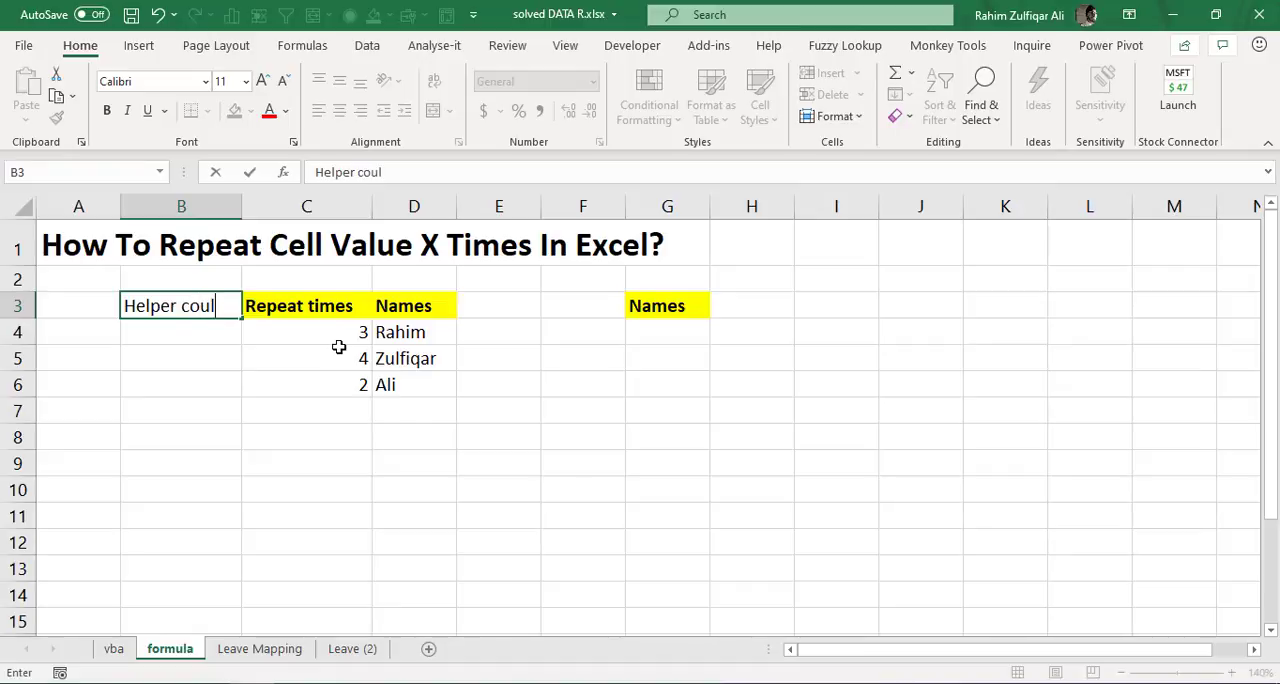
key("BackSpace")
key("BackSpace")
key("BackSpace")
type("olumn")
key("Return")
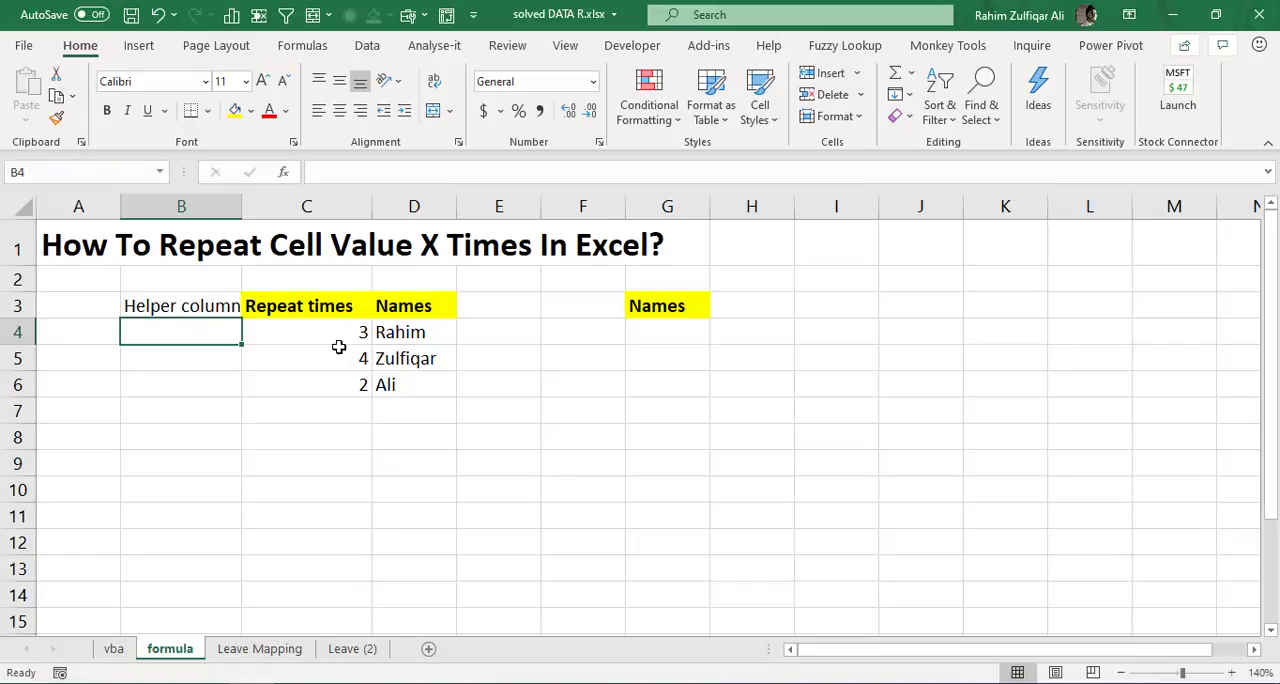
- Enter the starting value 1 in B4 and the running-total formula =B4+C4 in B5
type("1")
key("Return")
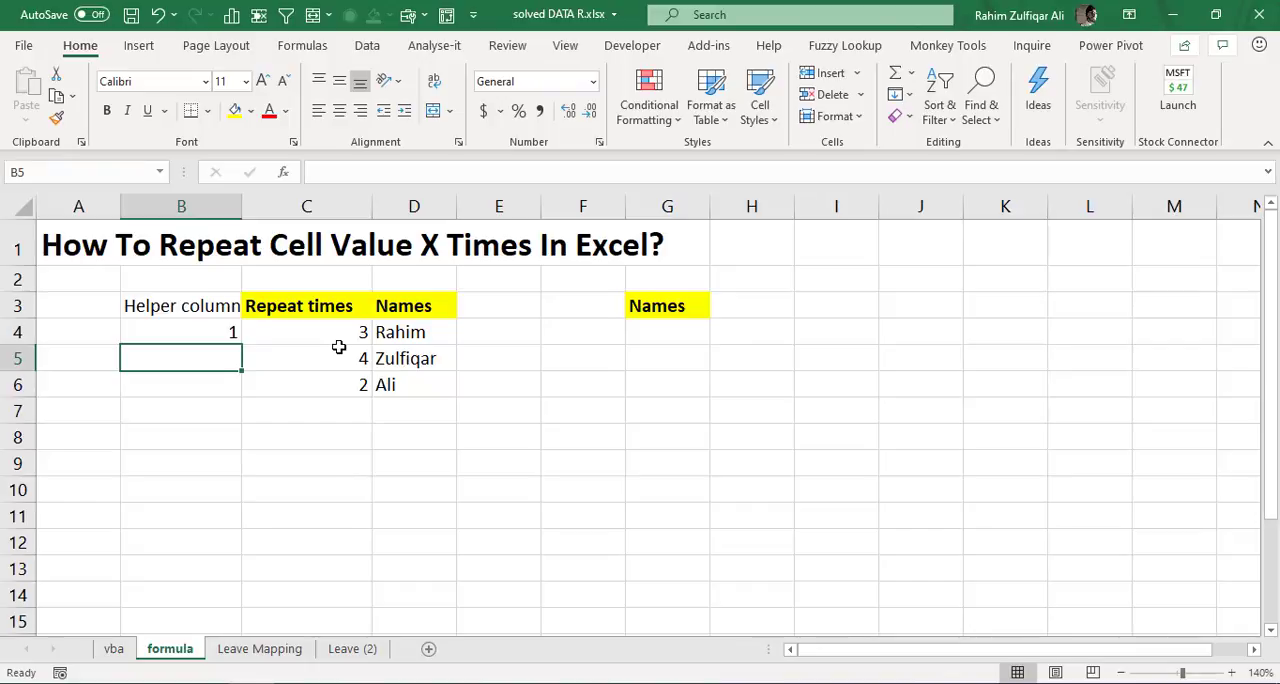
type("=")
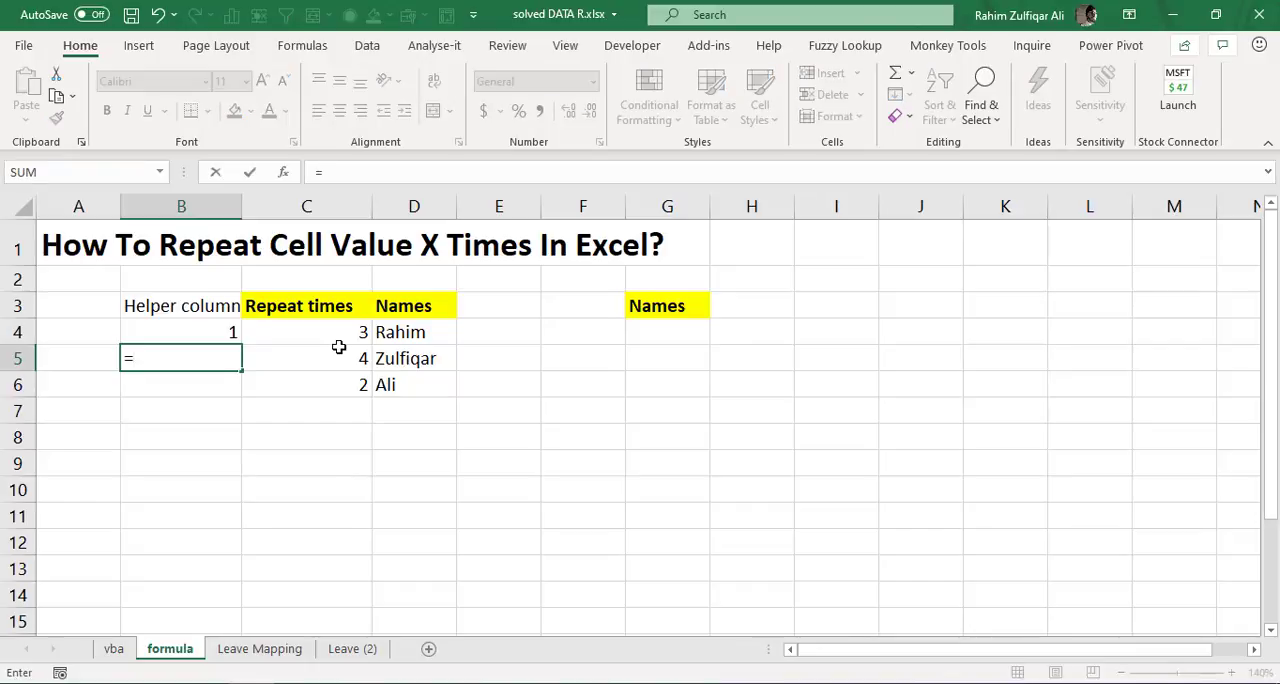
key("Up")
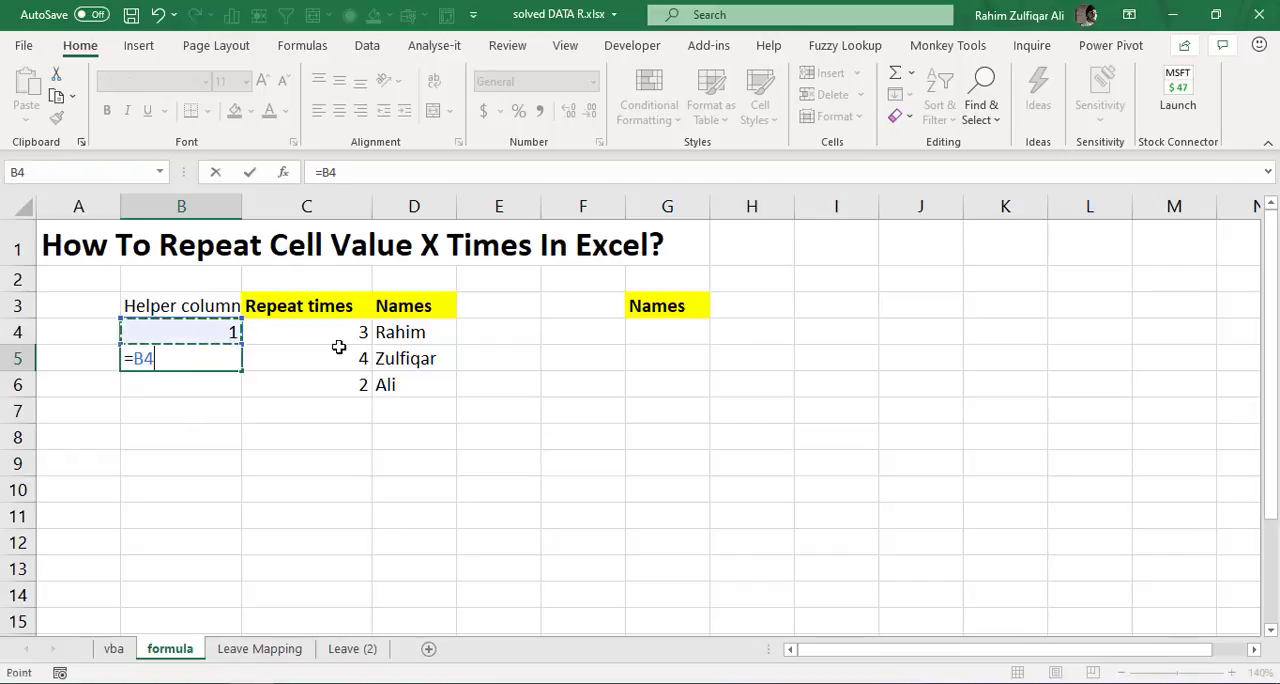
type("+")
key("Right")
key("Up")
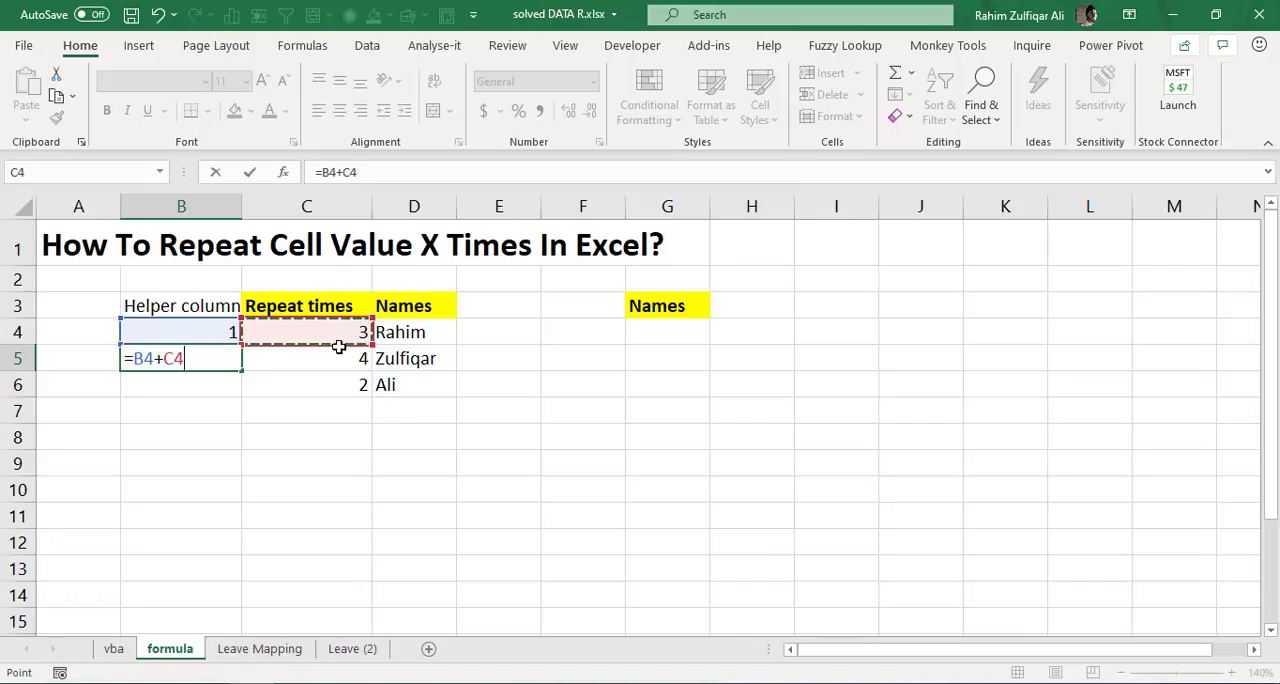
key("Return")
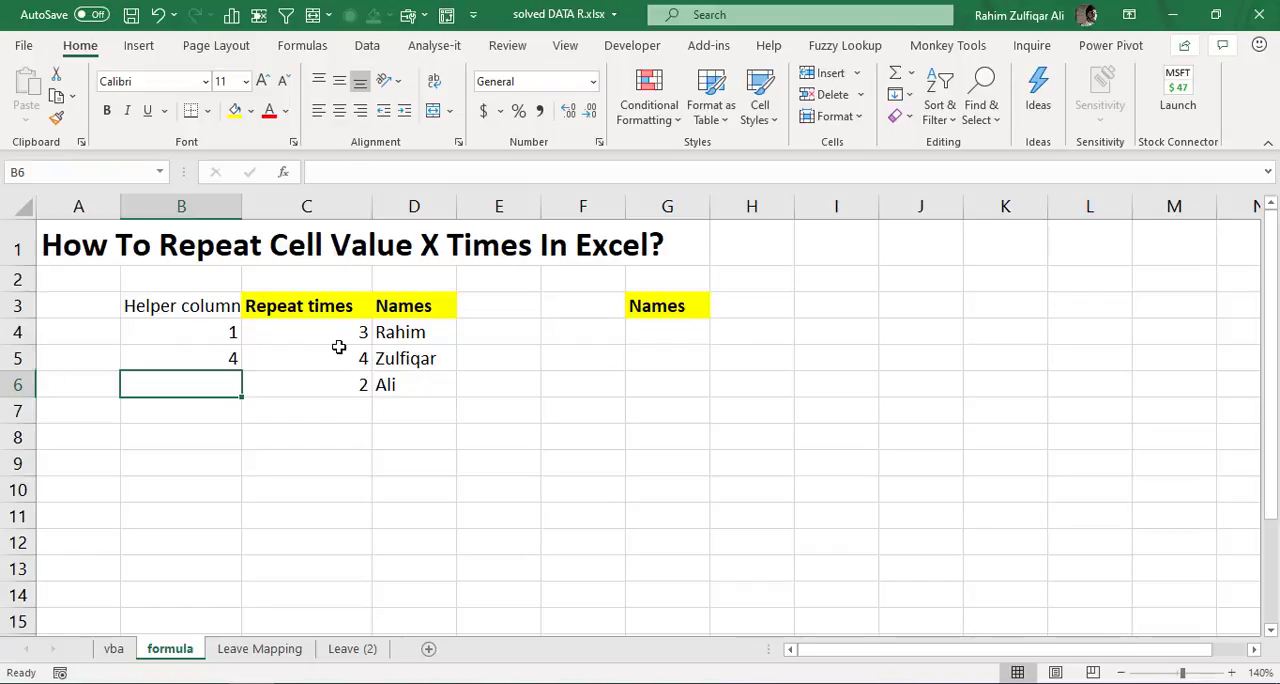
- Fill the B5 formula down through B7, one row past the last name
key("Up")
key("shift+Down")
key("shift+Down")
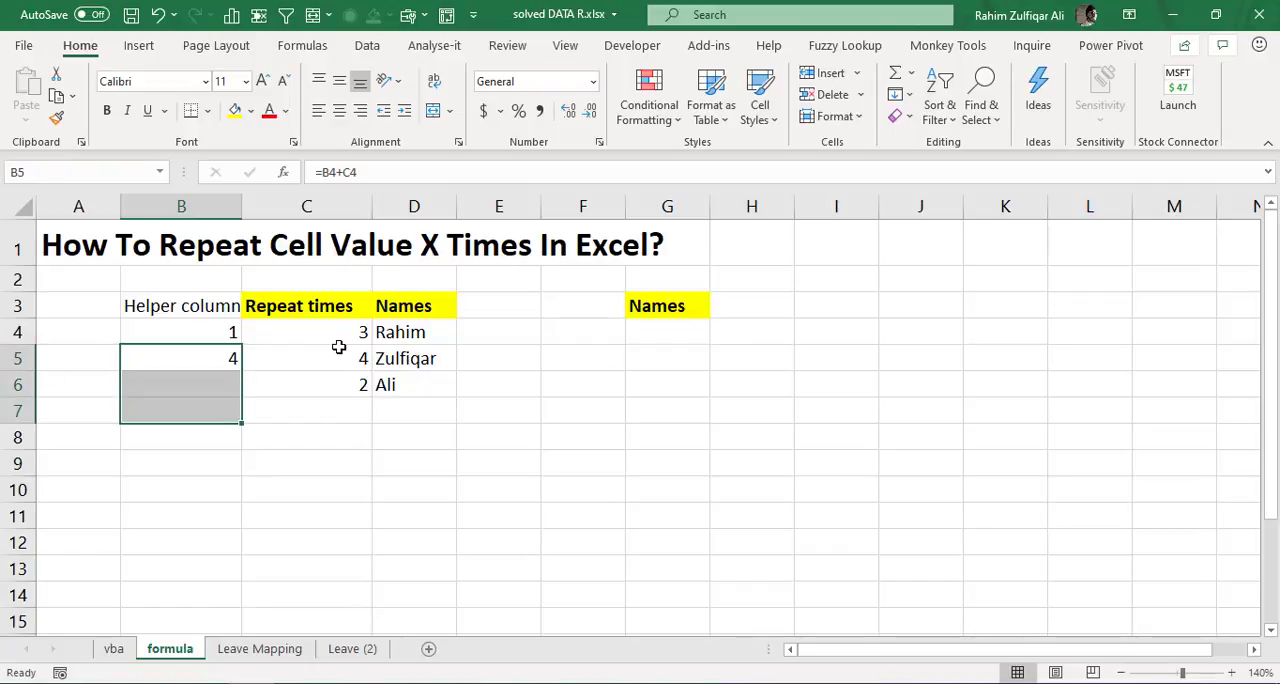
key("ctrl+d")
- Review the helper column formulas in B4 to B7 and how each adds the previous row's repeat count
key("Down")
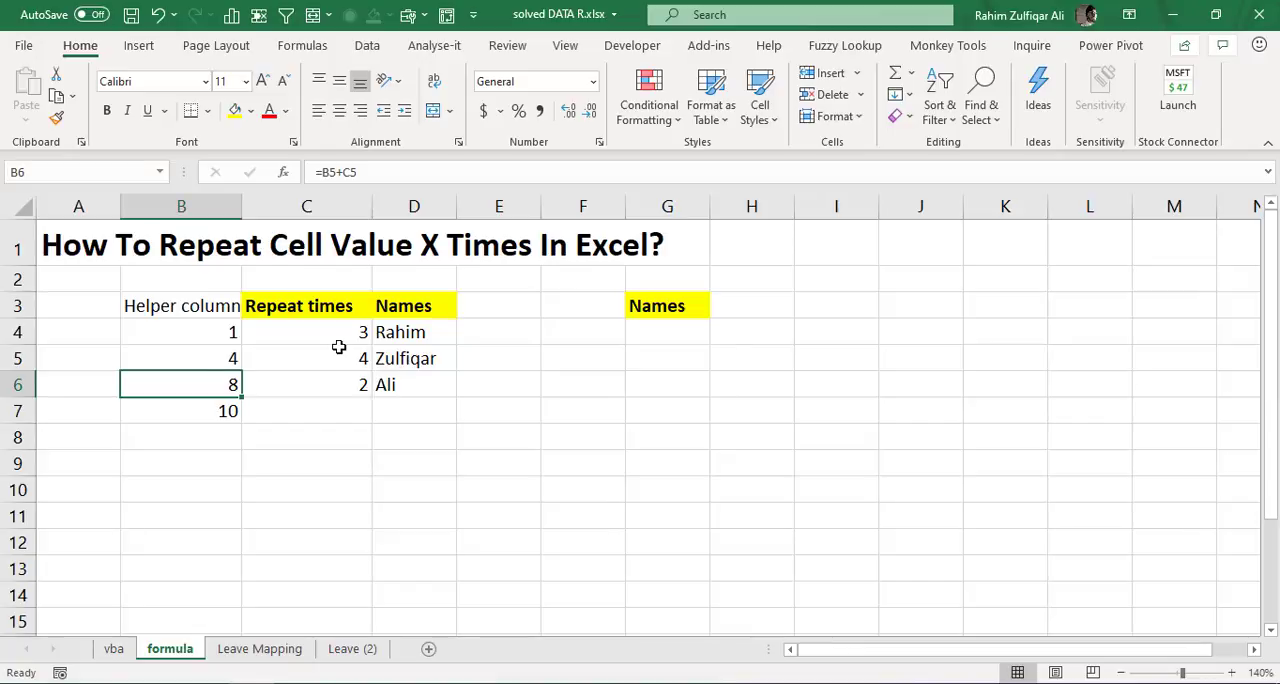
key("Up")
key("Up")
key("Down")
key("Down")
key("Down")
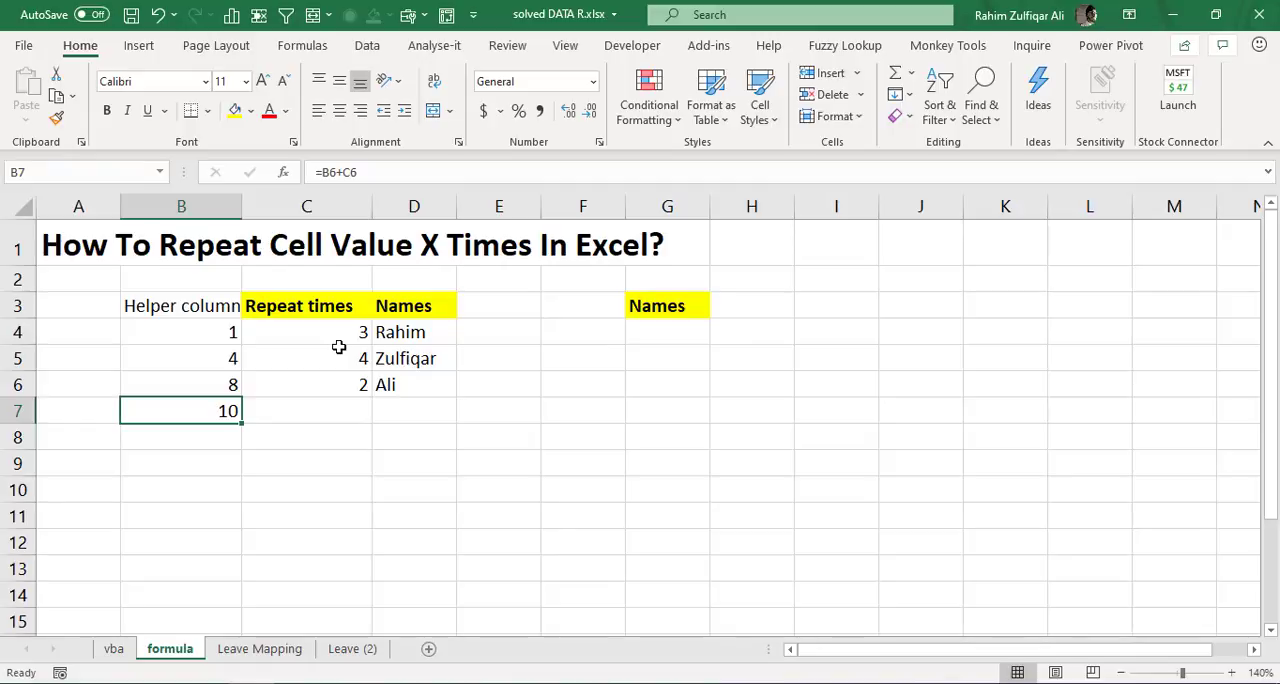
key("Up")
key("Up")
key("Down")
key("Down")
key("Up")
key("Up")
key("Up")
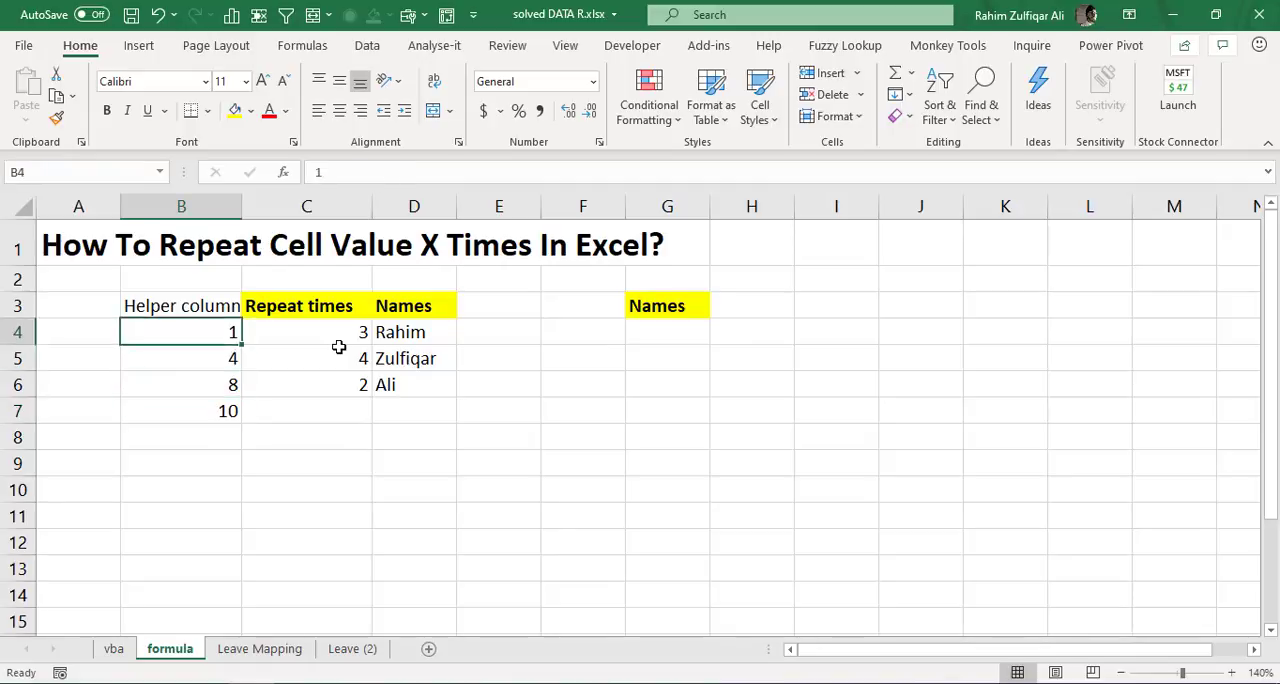
- Enter the header Serial in cell A3, before the helper column
key("Up")
key("Left")
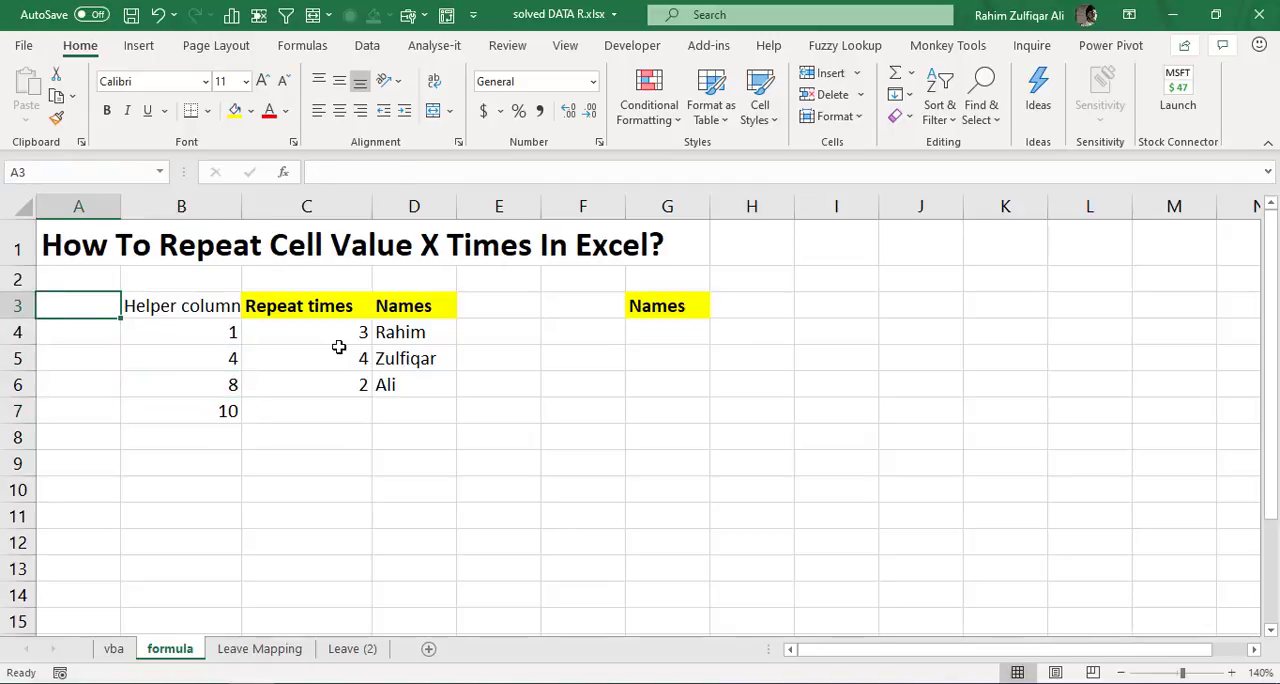
type("Serial")
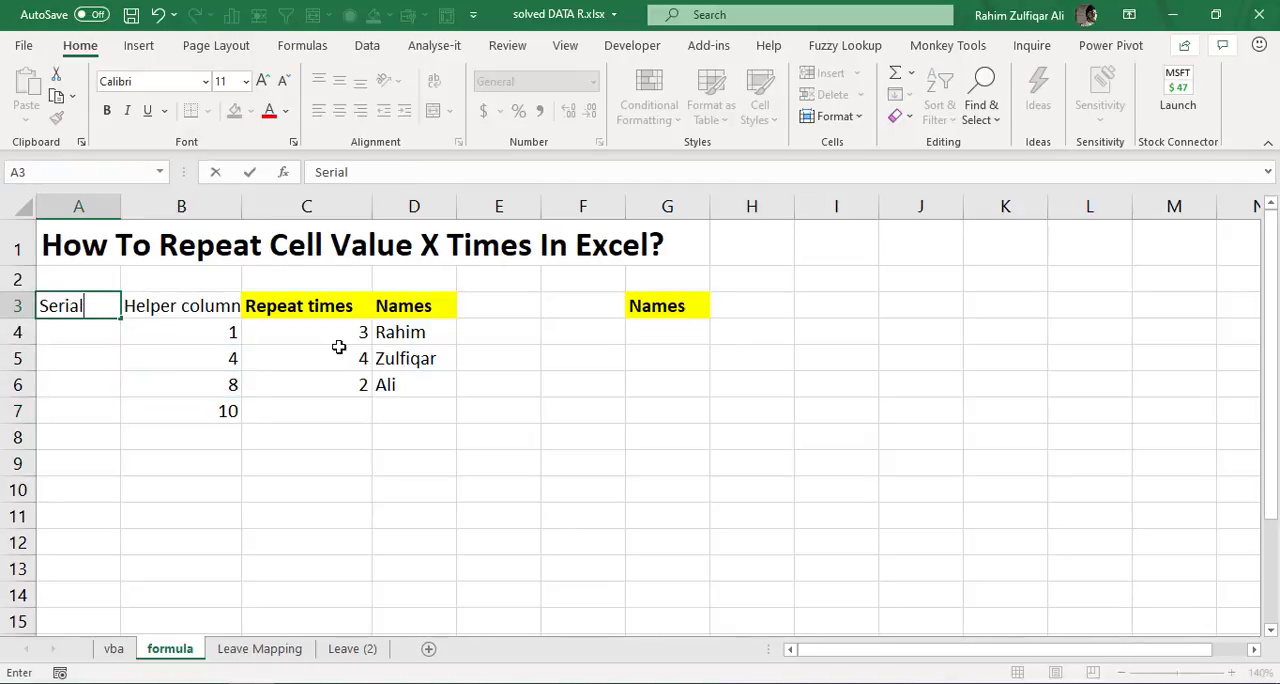
key("Return")
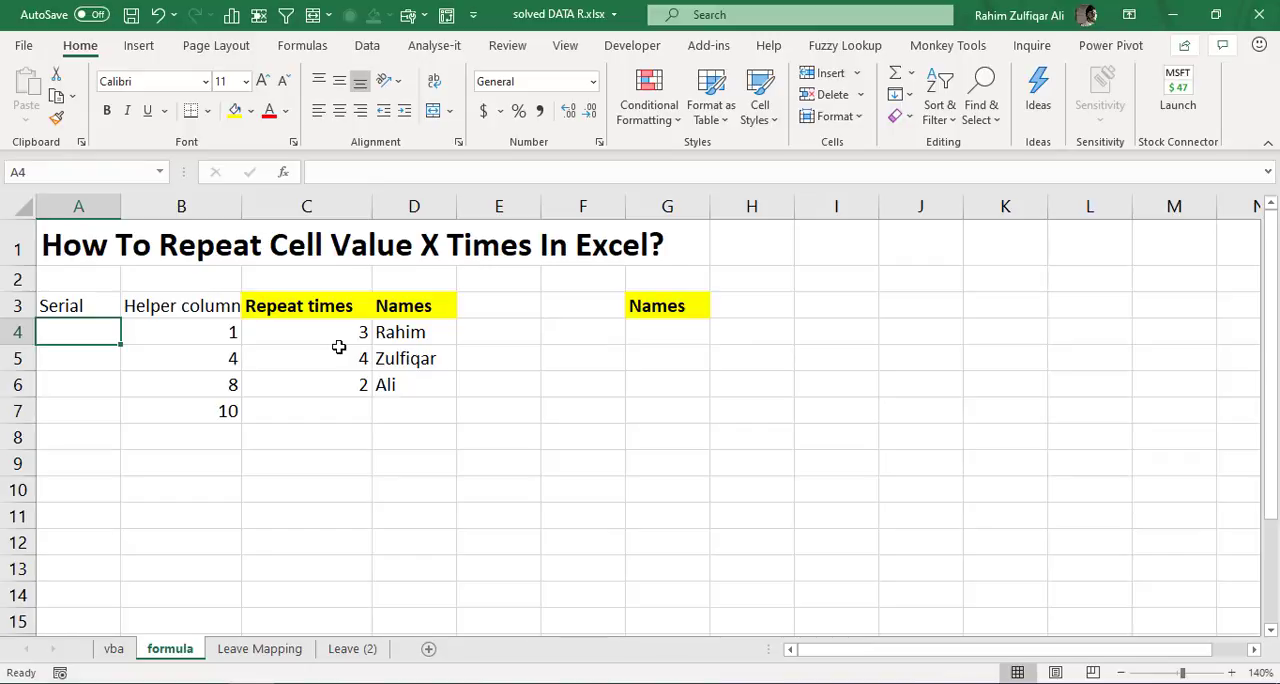
- Check the helper column from its first to its last value to determine the range the serial numbers must cover
key("Right")
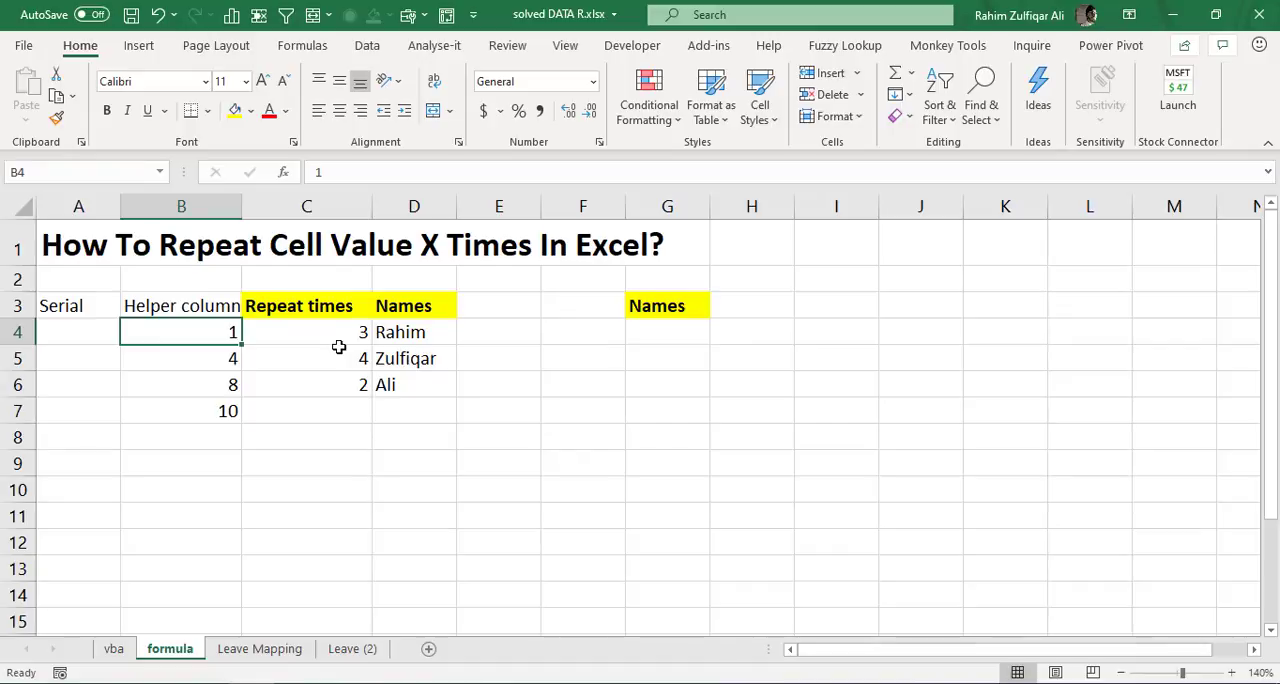
key("Down")
key("Down")
key("Down")
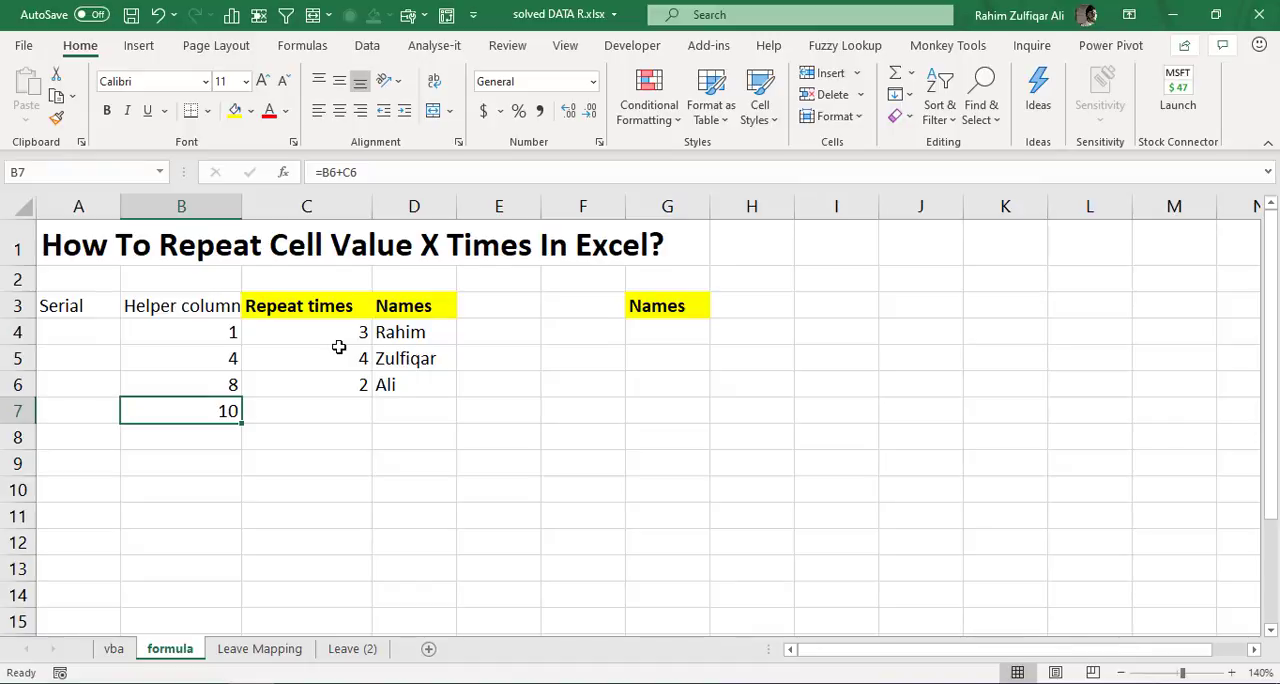
key("Up")
key("Up")
key("Up")
key("Left")
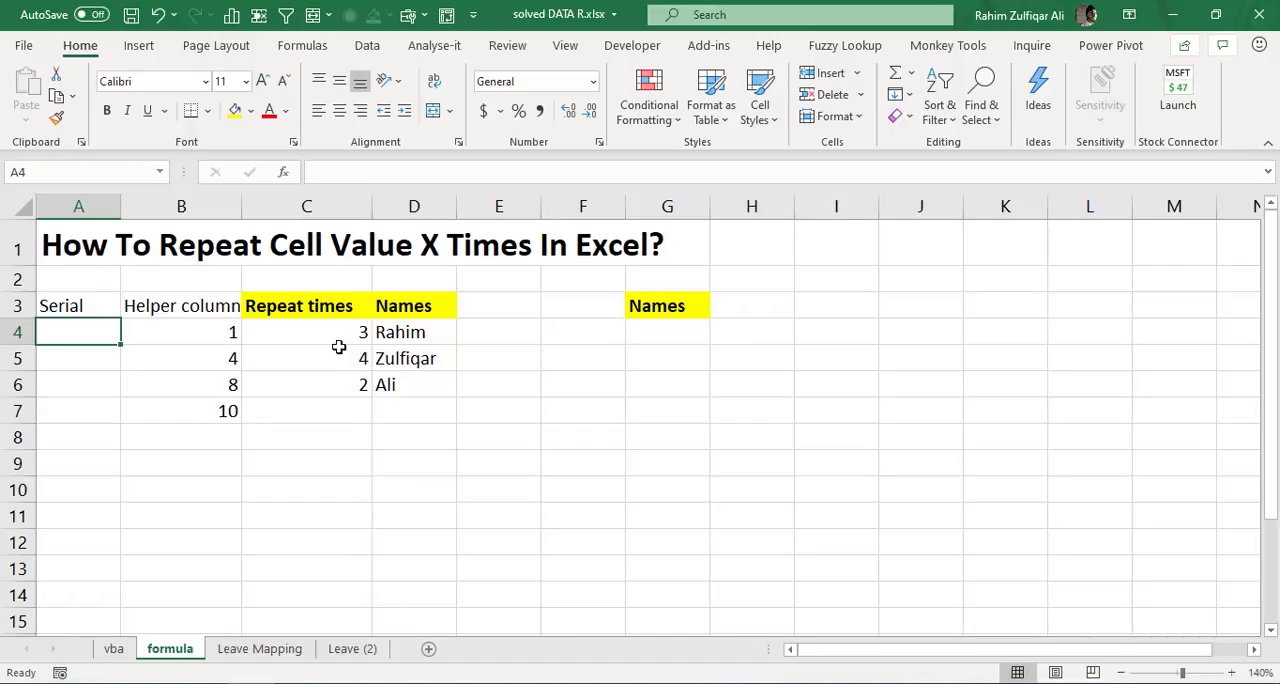
- Enter 1 in A4 and fill a linear series down the column with step value 1 and stop value 10
type("1")
key("Return")
key("Up")
key("alt+e")
key("i")
key("s")
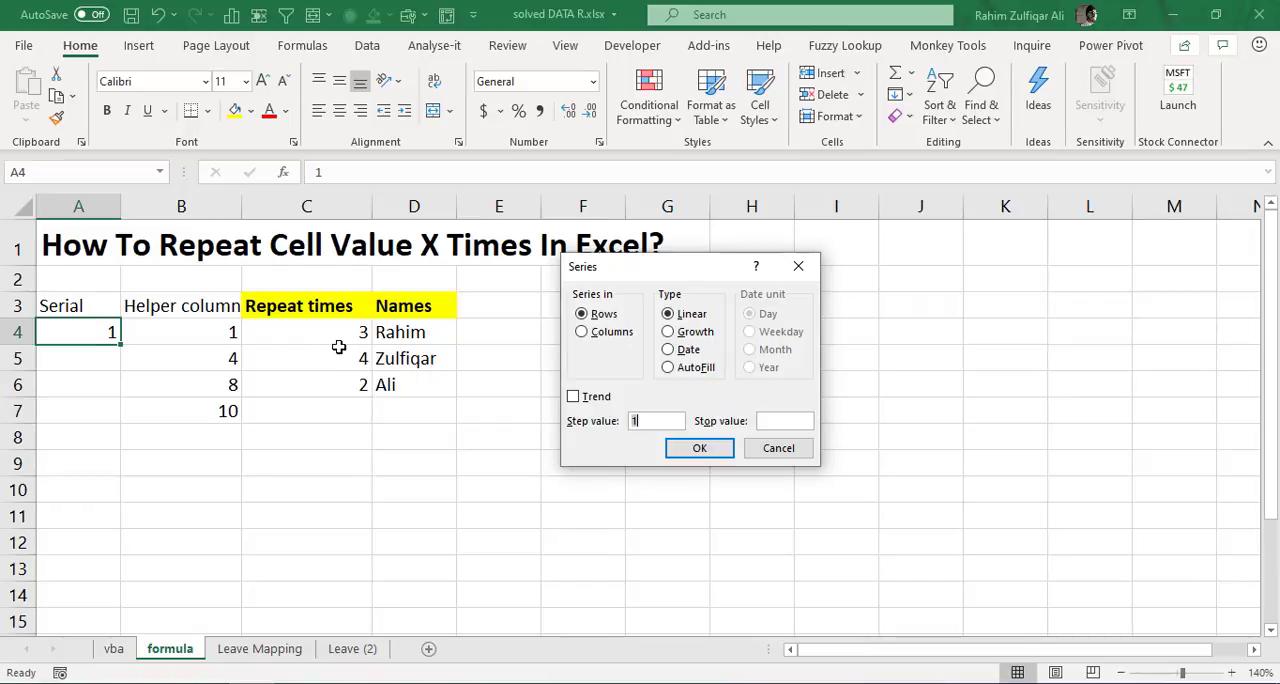
left_click(603, 333)
left_click(684, 422)
left_click(785, 421)
type("10")
left_click(710, 452)
- Format the Serial and Helper column headers in A3:B3 with a yellow fill and bold text
left_click_drag(106, 306, 180, 306)
left_click(234, 110)
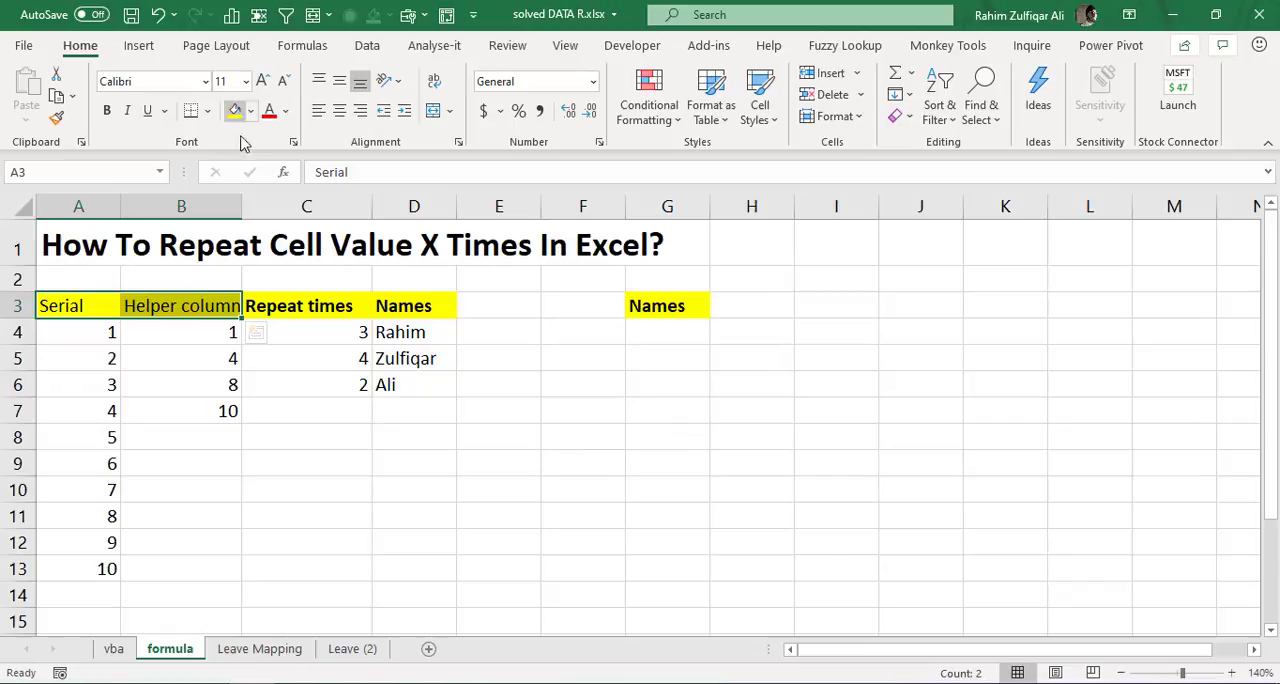
left_click(182, 299)
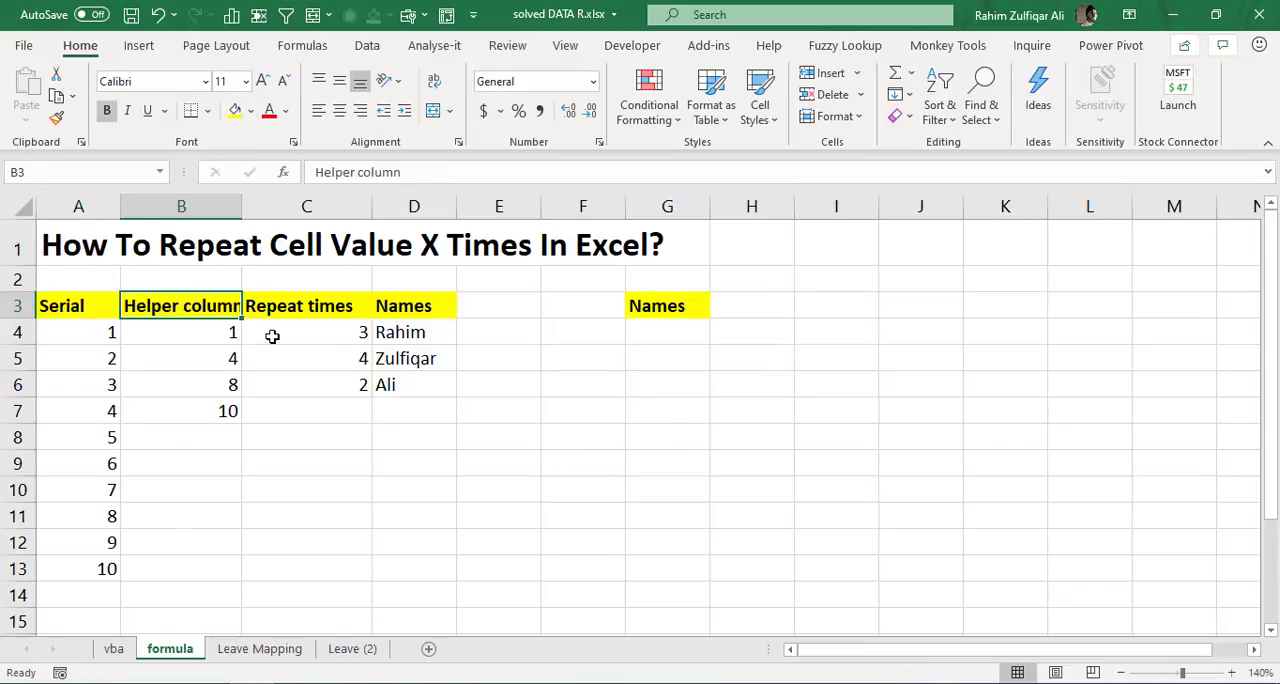
- Compare the repeat counts with the serial and helper values, and examine the empty output area under Names in column G
left_click(330, 336)
left_click(308, 356)
left_click(292, 388)
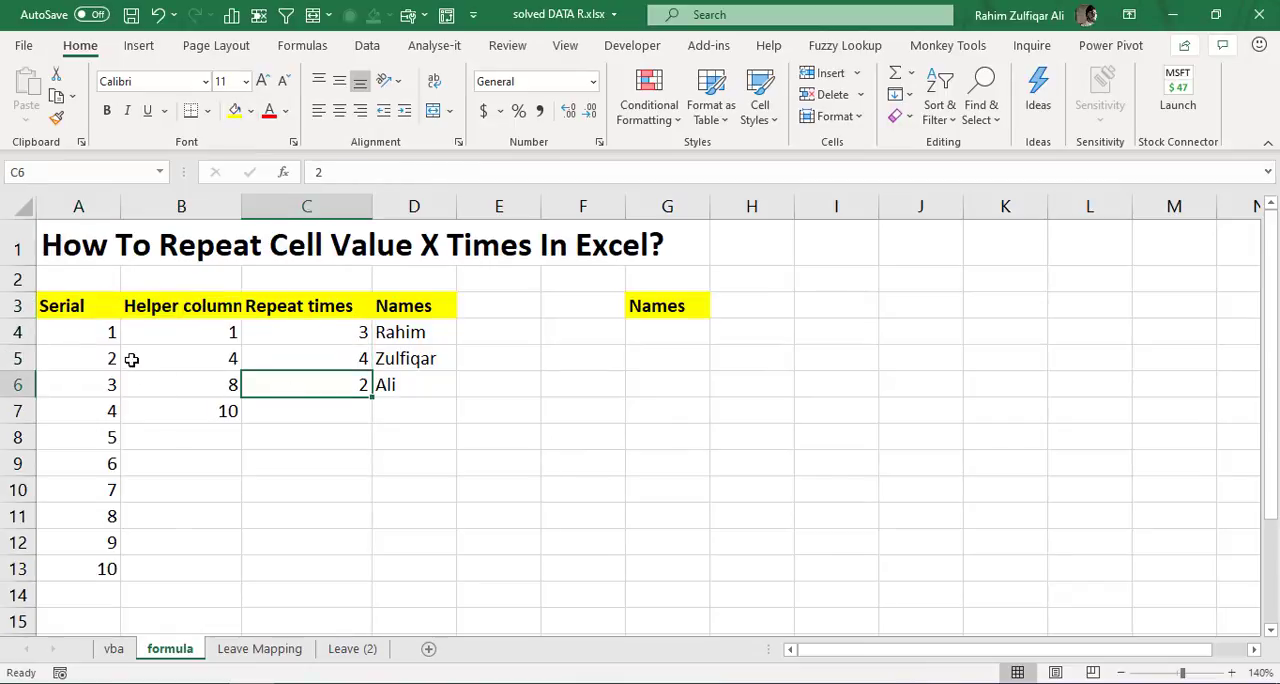
left_click(98, 338)
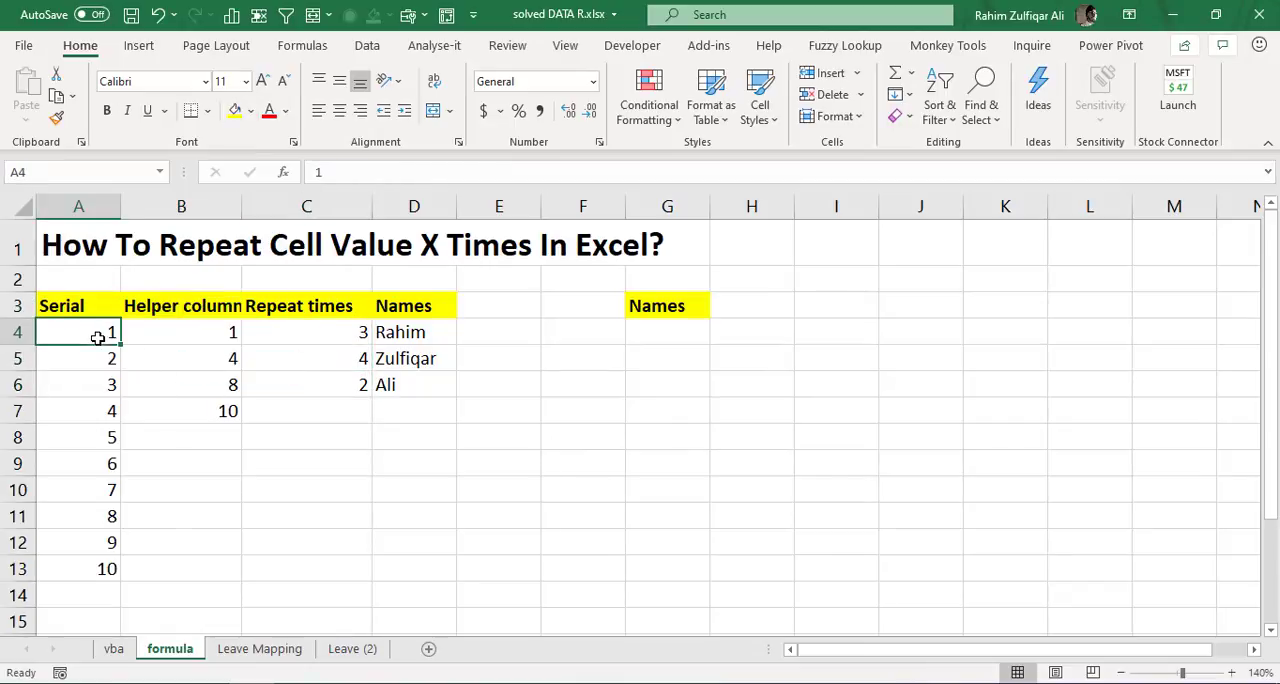
left_click(160, 338)
left_click(163, 367)
left_click(106, 411)
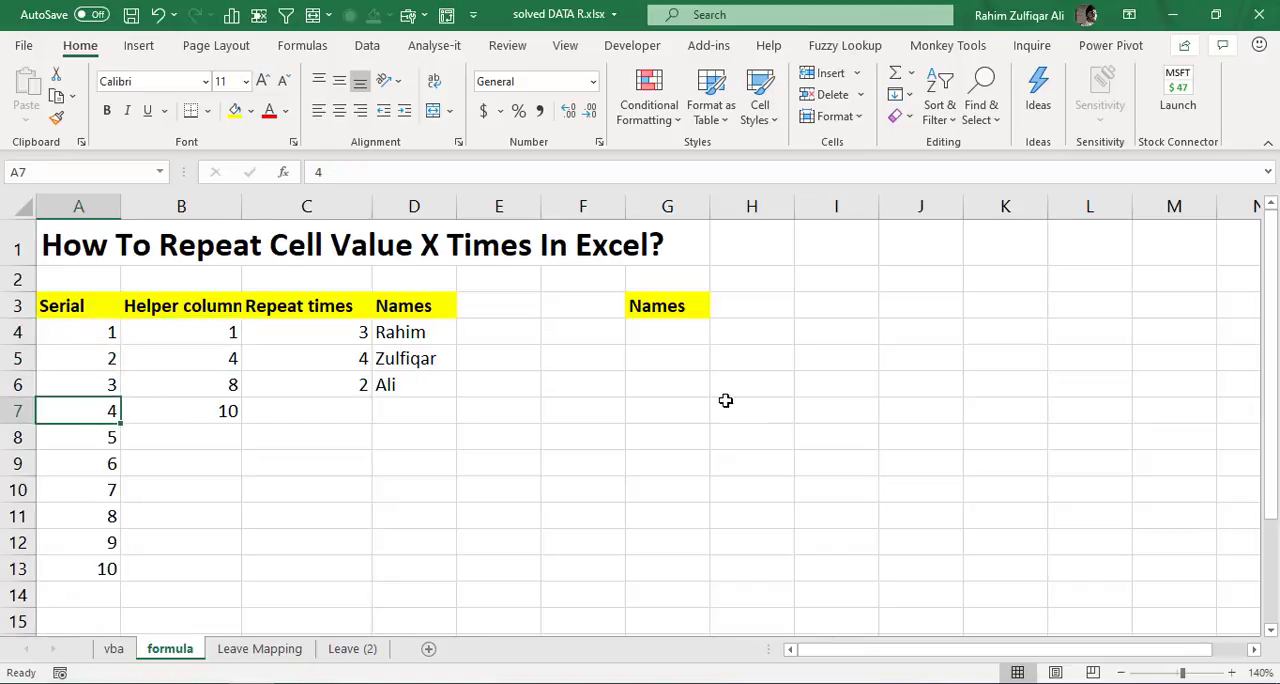
left_click(668, 332)
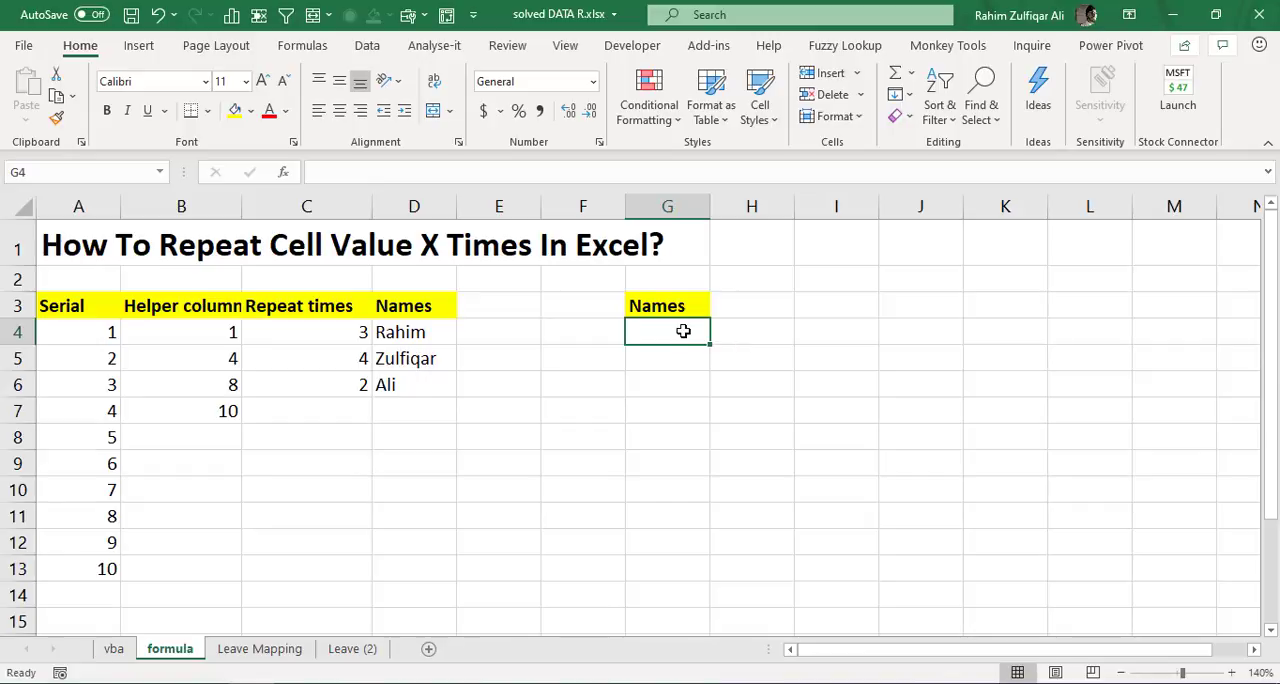
left_click_drag(668, 335, 682, 550)
left_click(665, 206)
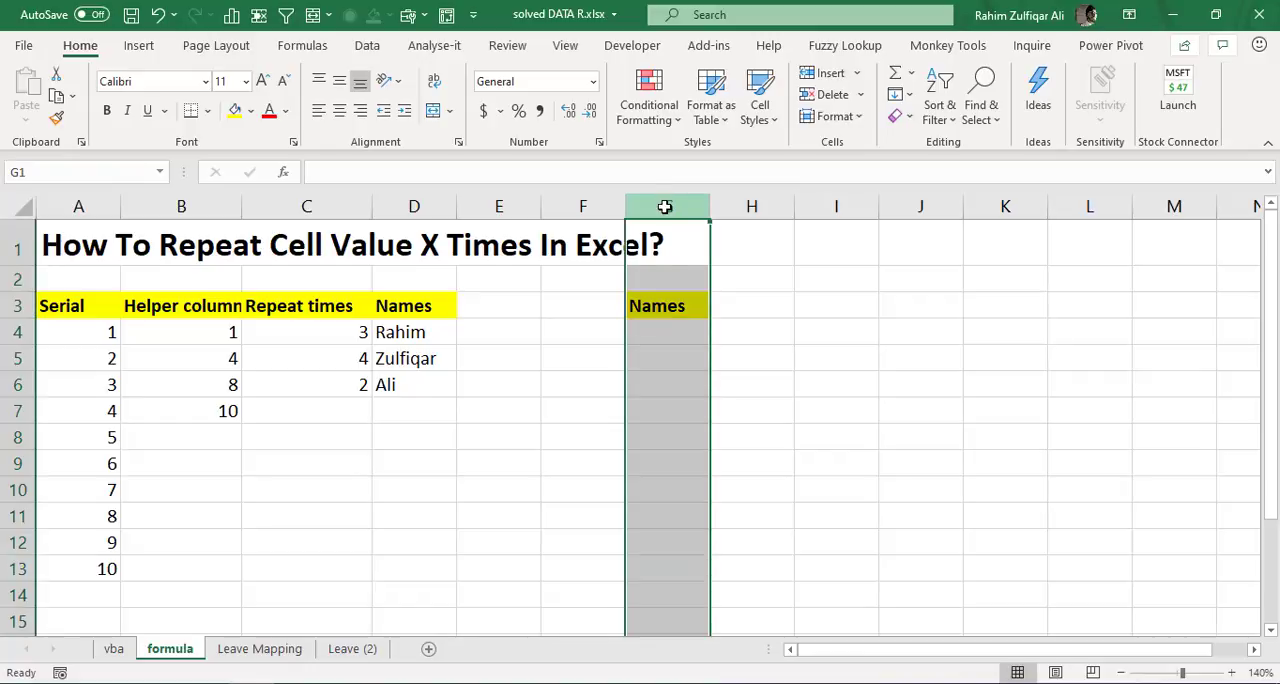
left_click_drag(675, 334, 670, 597)
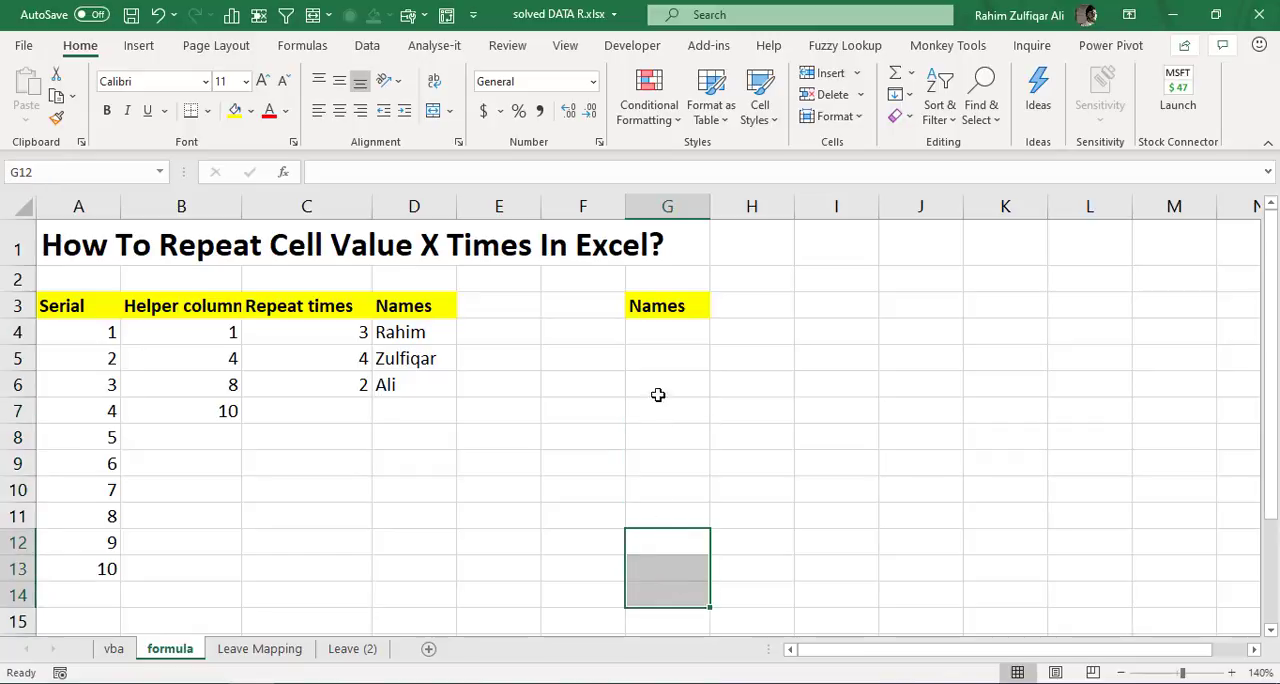
- Start a VLOOKUP formula in G4 under Names, with serial cell A4 as the lookup value
left_click(660, 339)
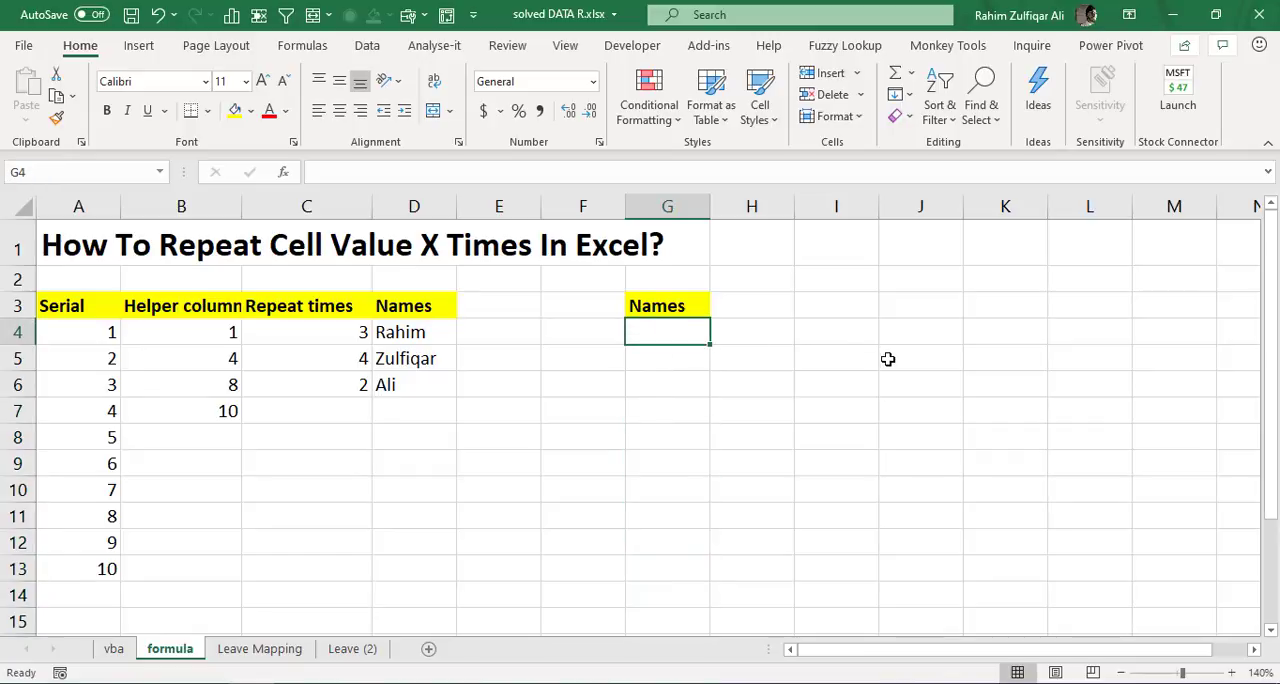
type("=vl")
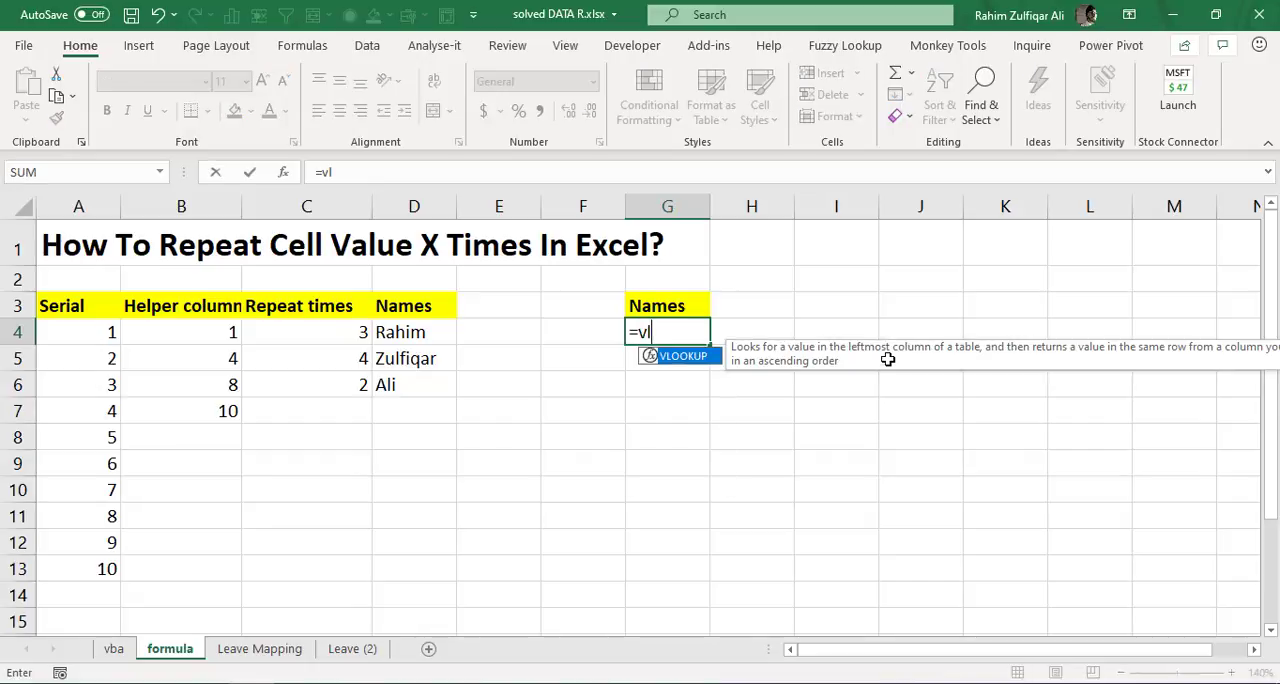
key("Tab")
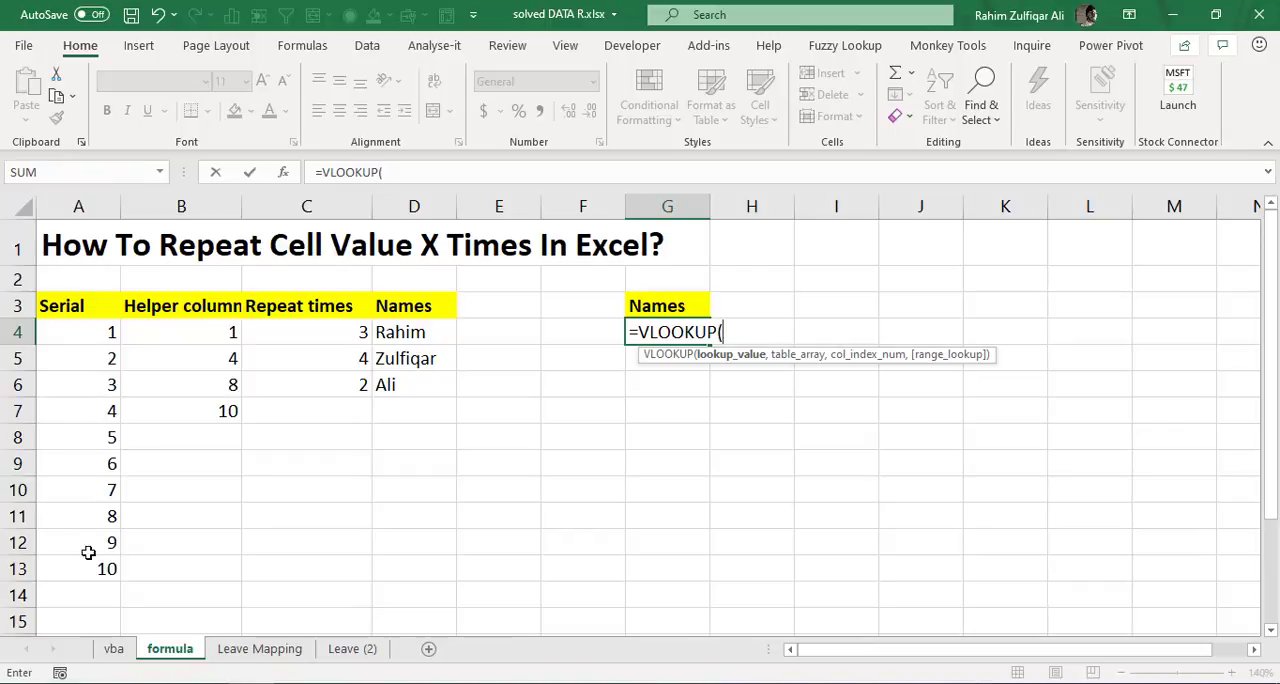
left_click(101, 334)
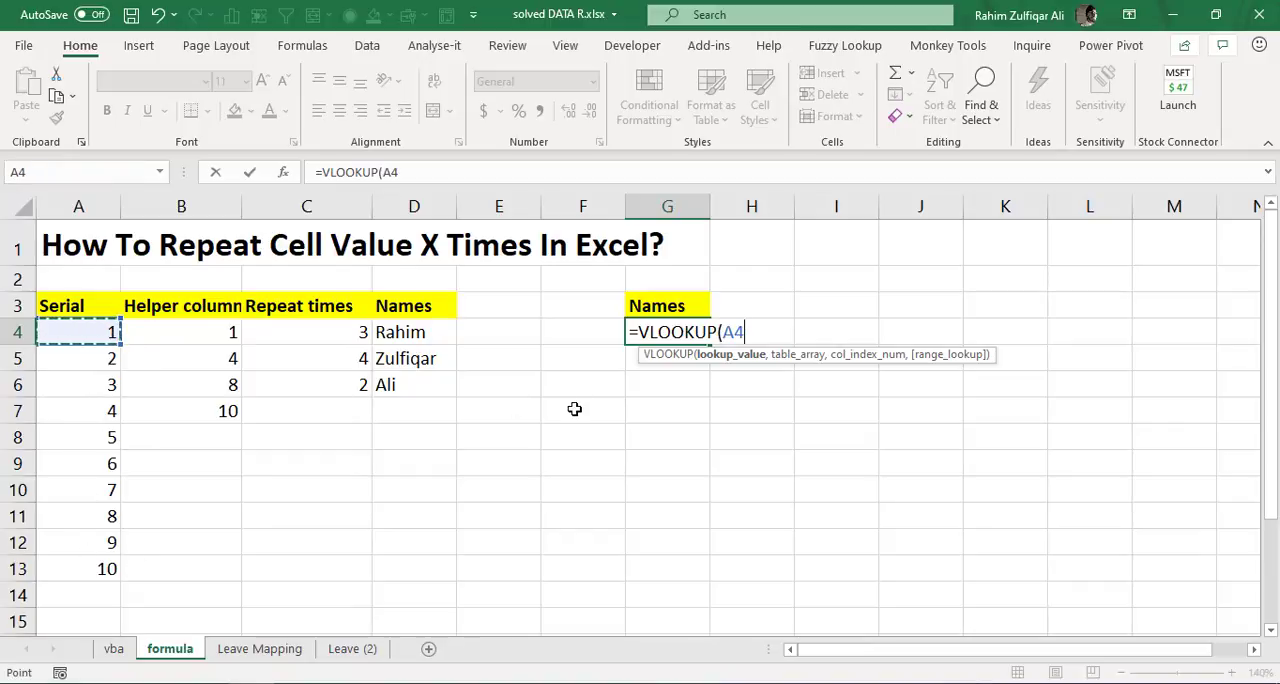
type(",")
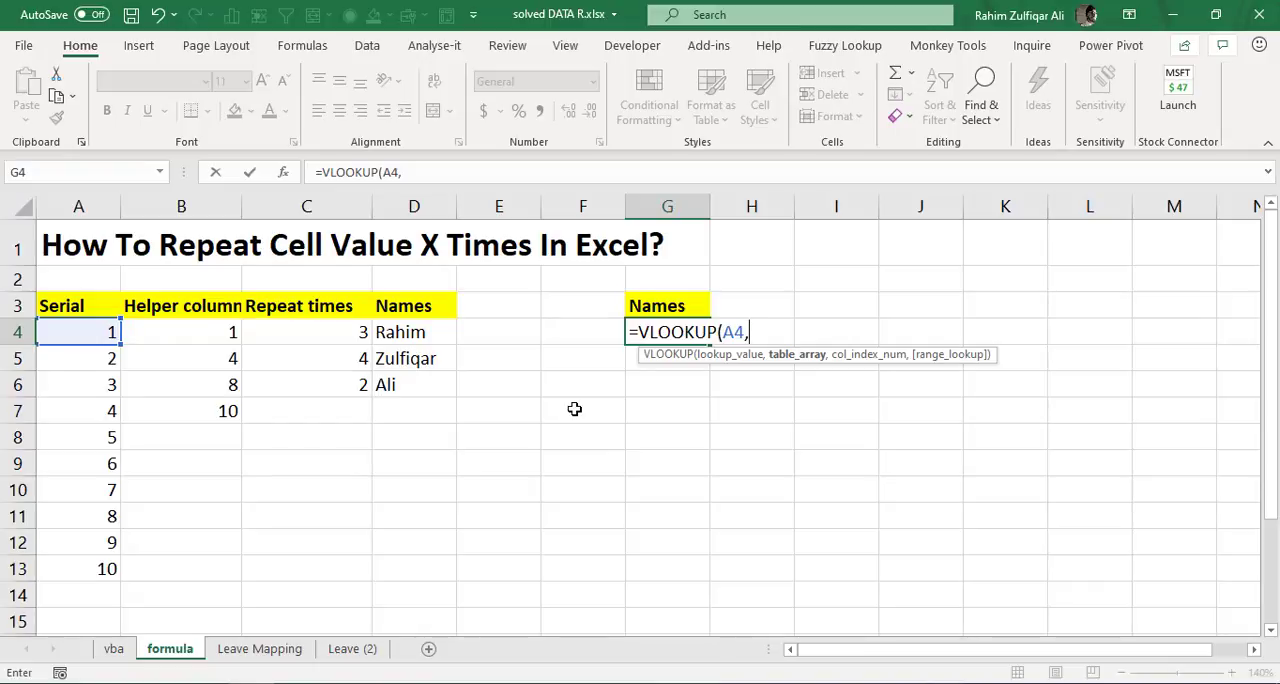
- Set the VLOOKUP table array to the absolute range $B$3:$D$7, from the Helper column header through the Names column
key("Left")
key("Left")
key("Left")
key("Left")
key("Left")
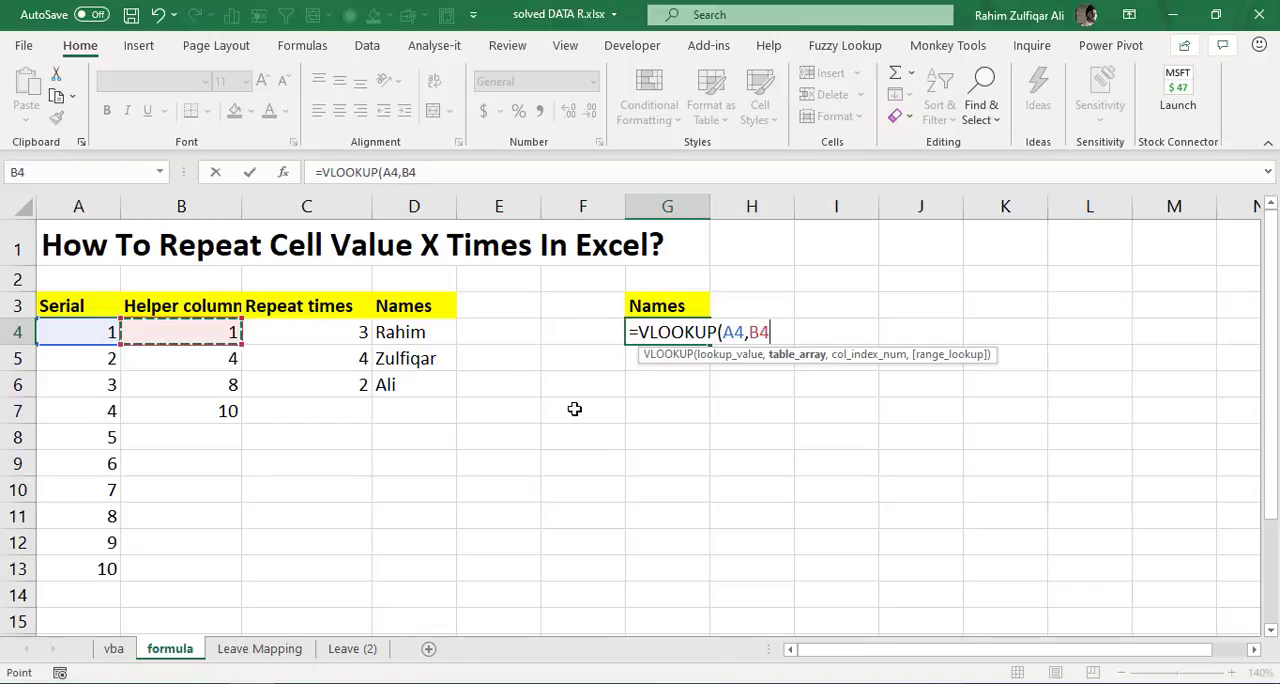
key("Up")
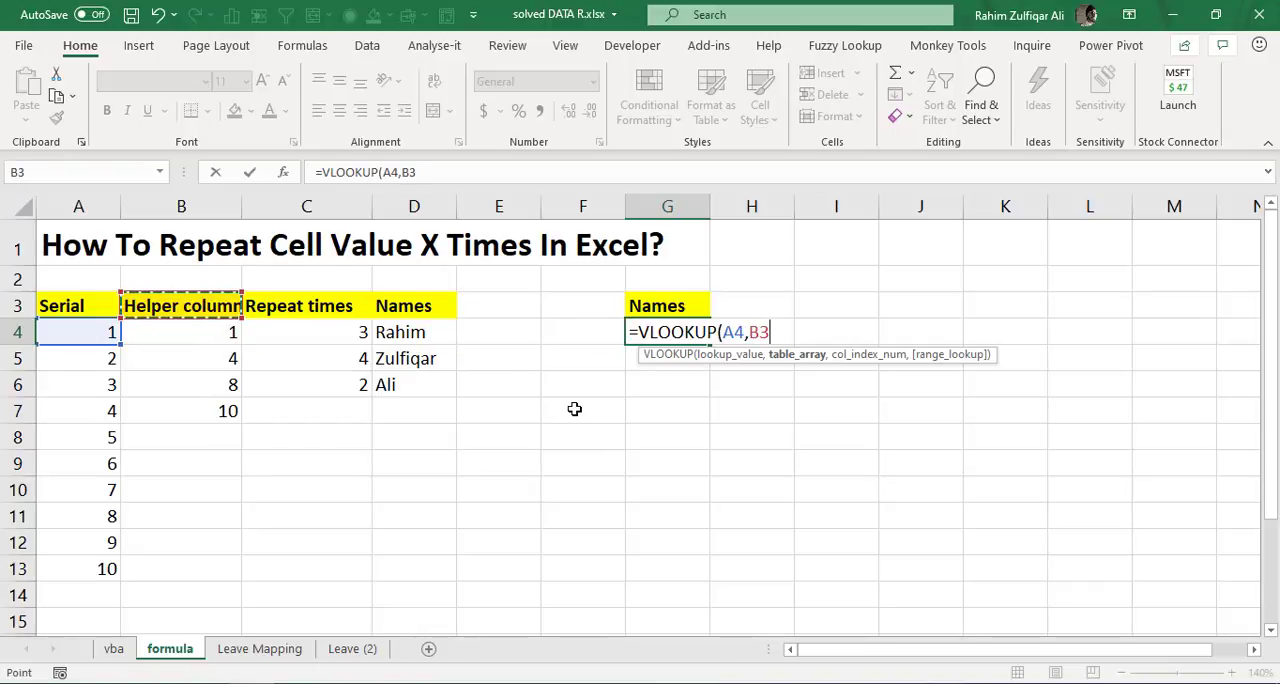
key("ctrl+shift+Right")
key("ctrl+shift+Down")
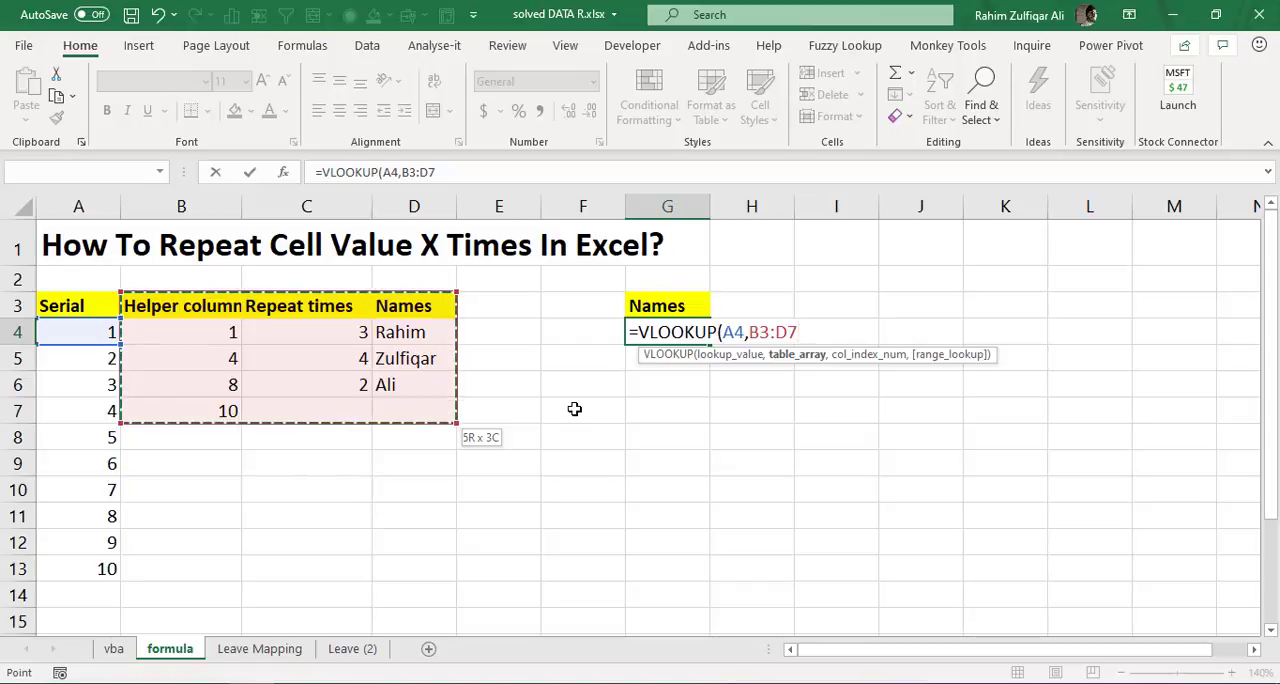
key("F4")
type(",")
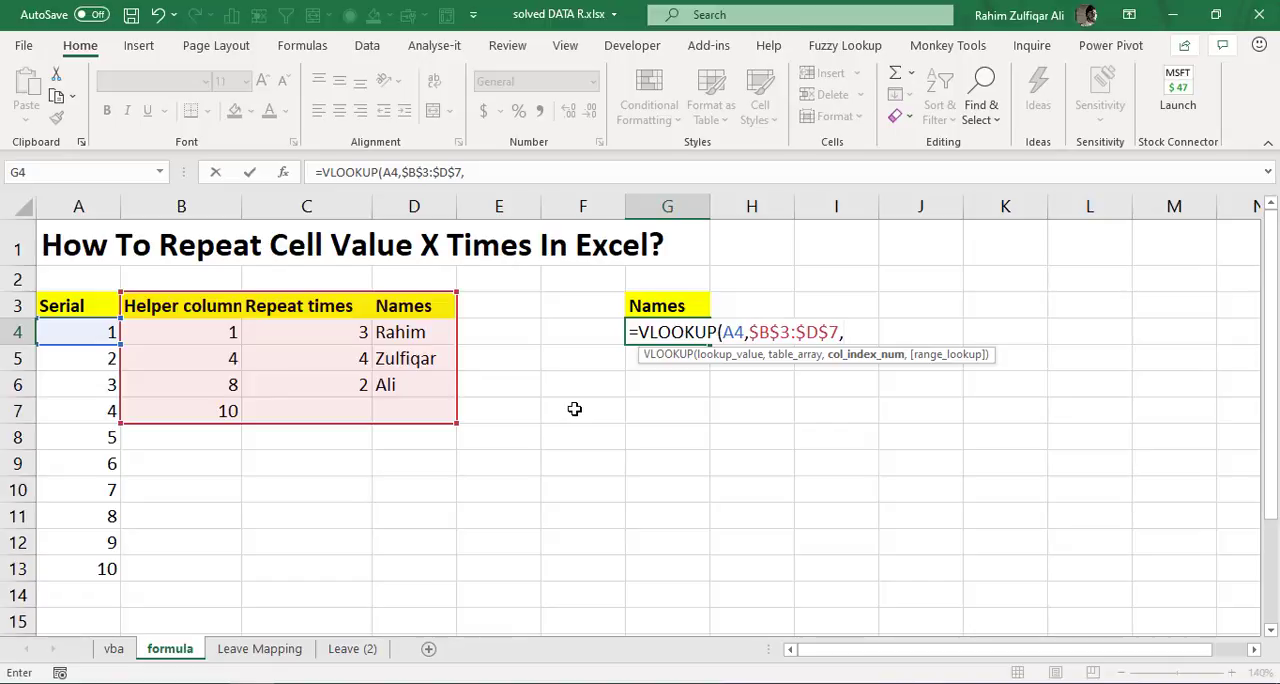
- Complete the G4 formula with column index 3 as =VLOOKUP(A4,$B$3:$D$7,3)
type("3,")
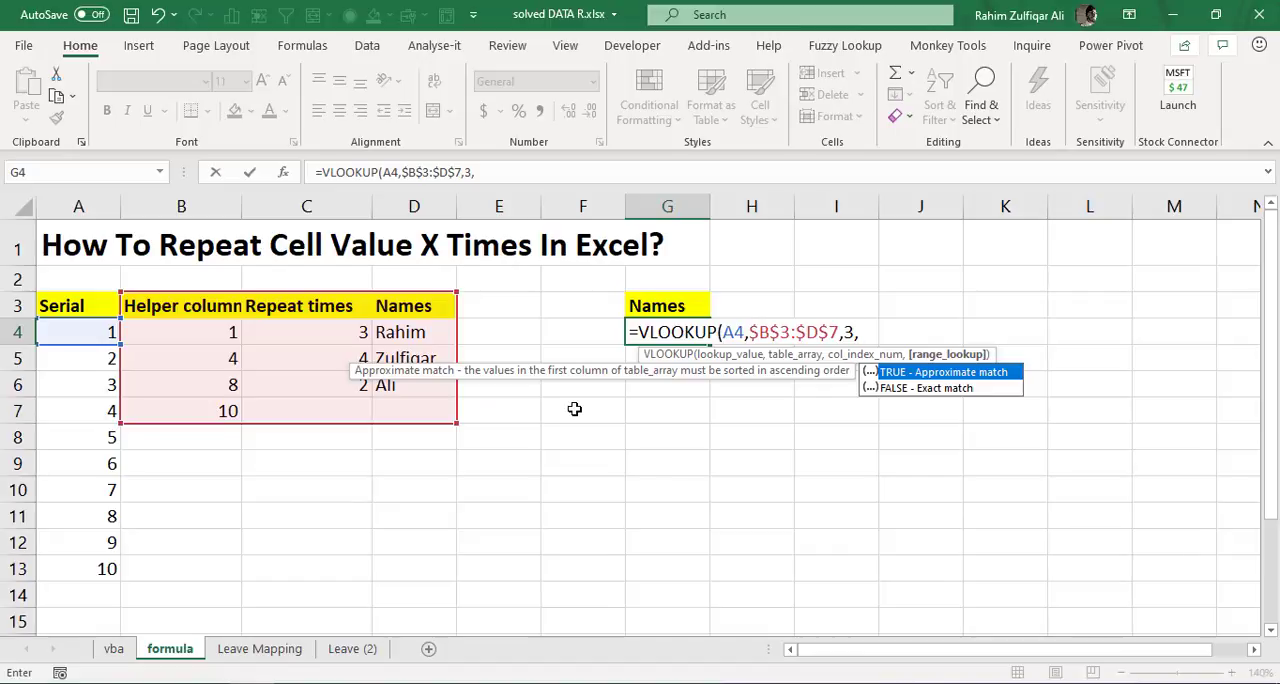
key("BackSpace")
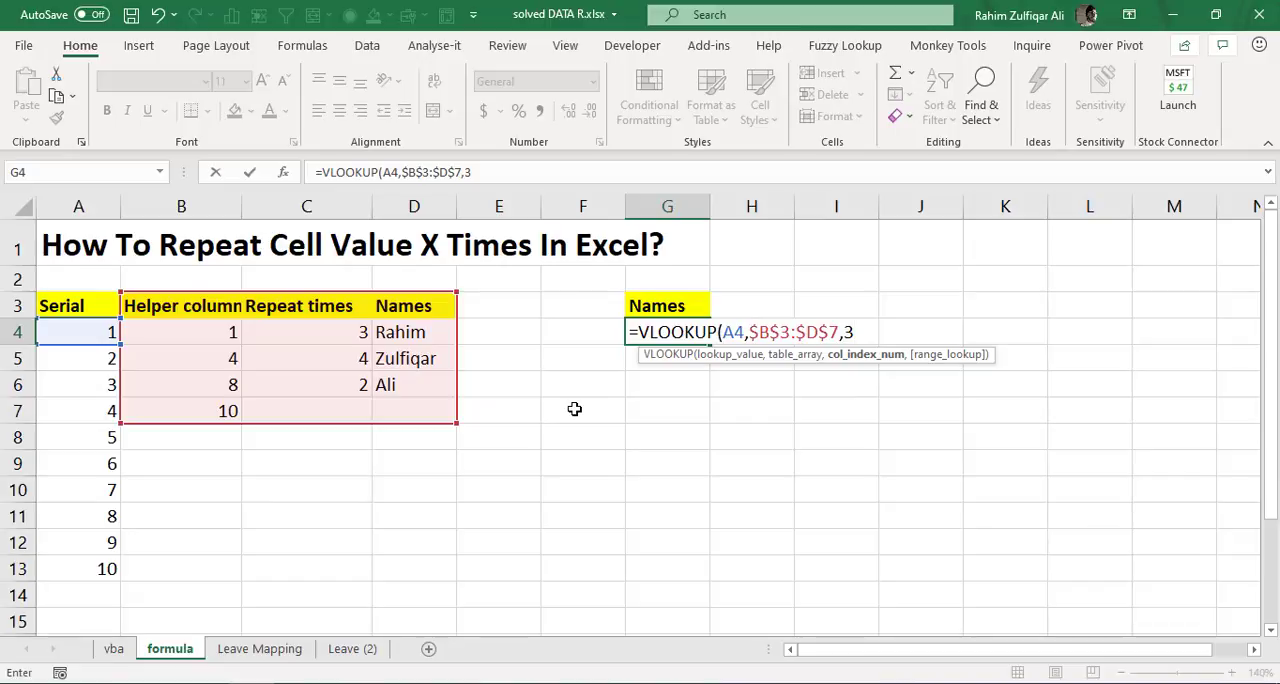
type(")")
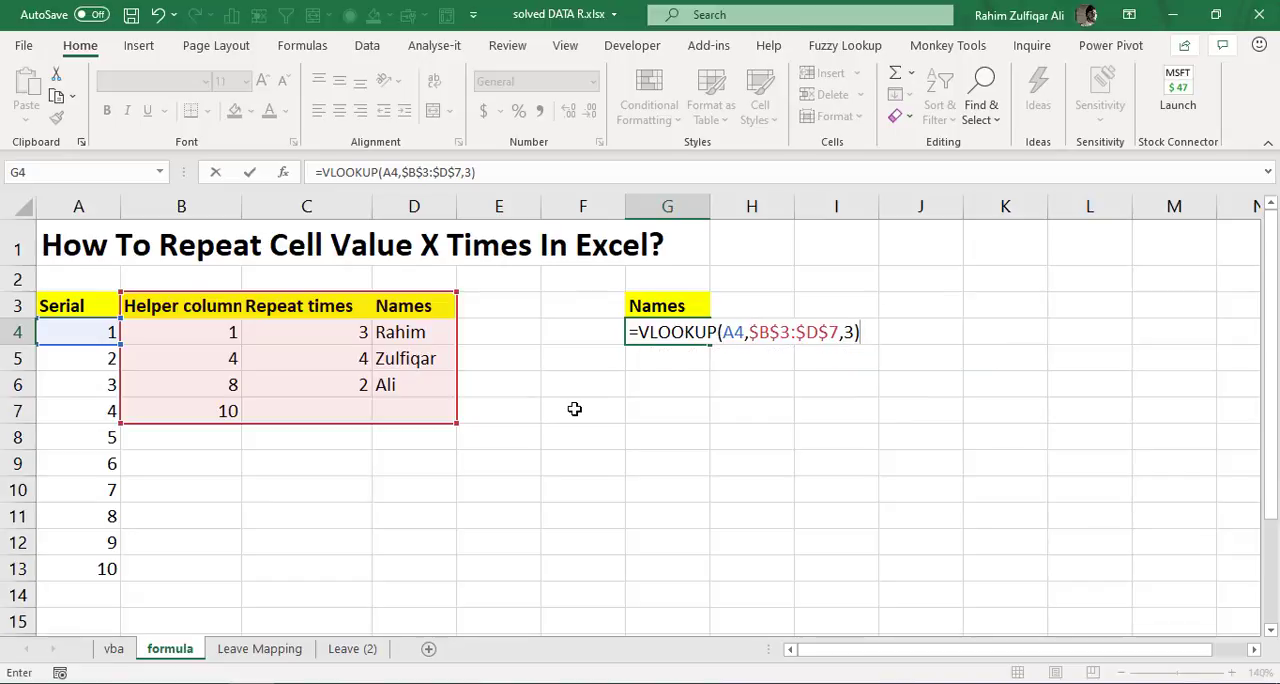
key("ctrl+Return")
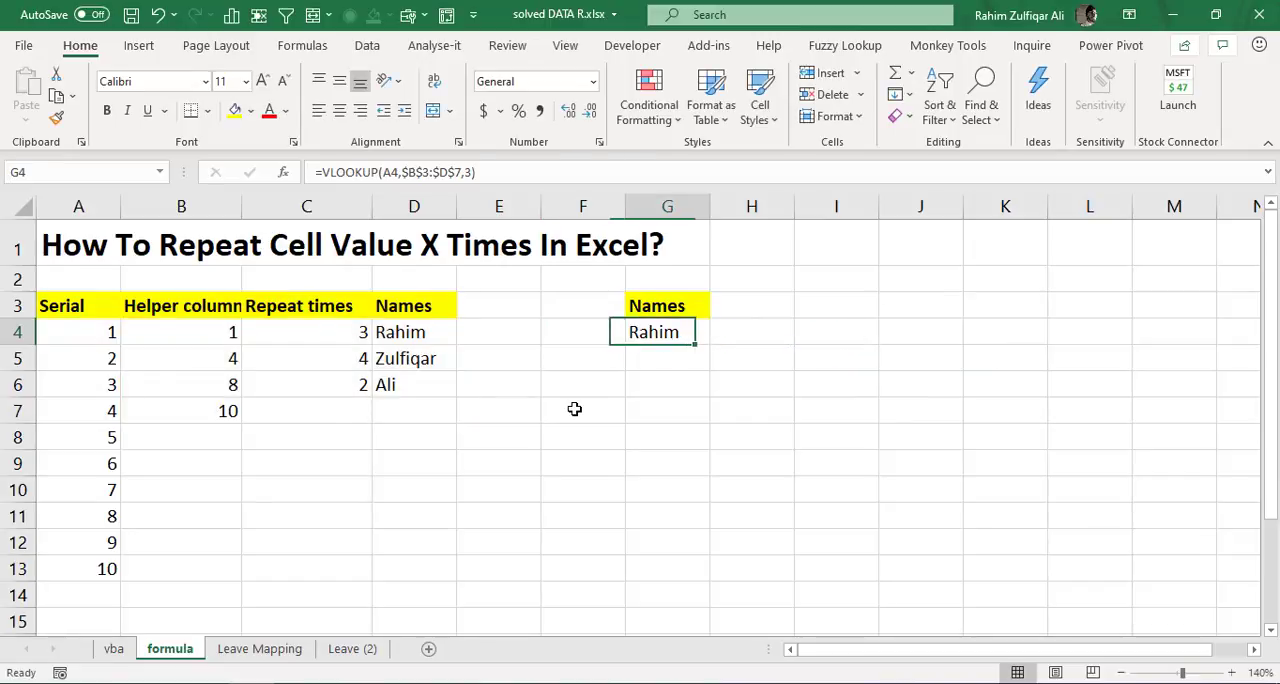
- Add TRUE as the range lookup argument of the VLOOKUP in G4 for an approximate match
key("F2")
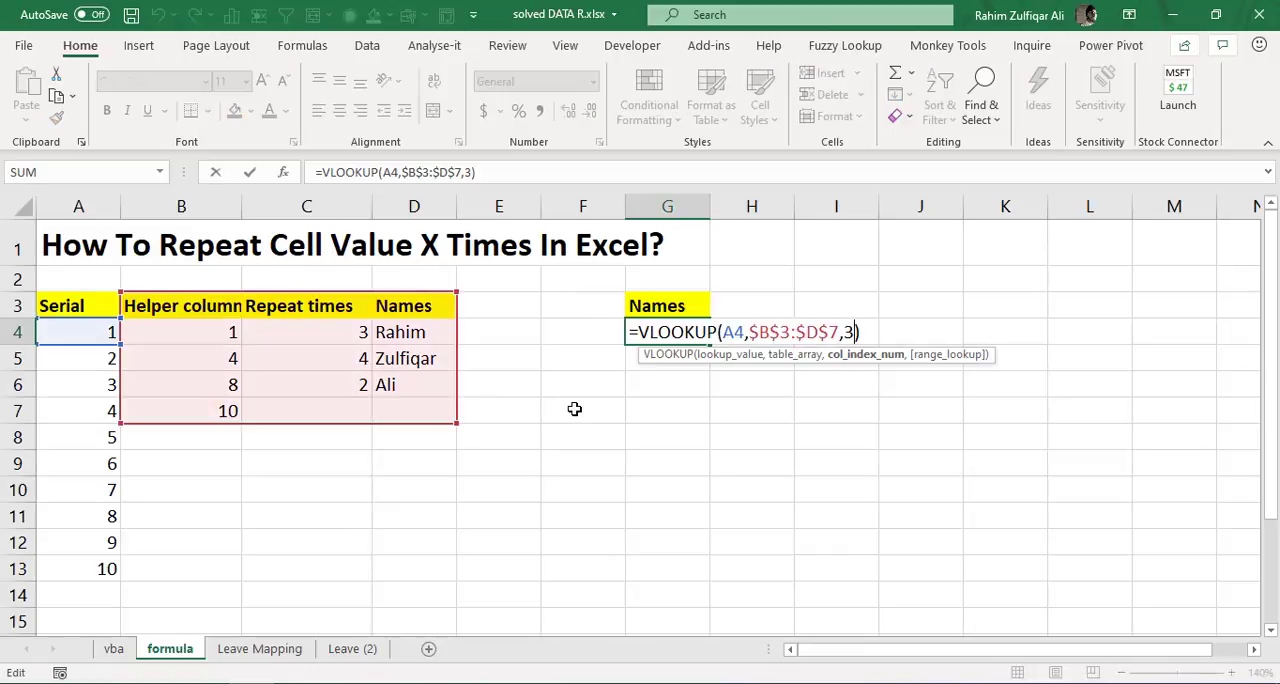
type(",")
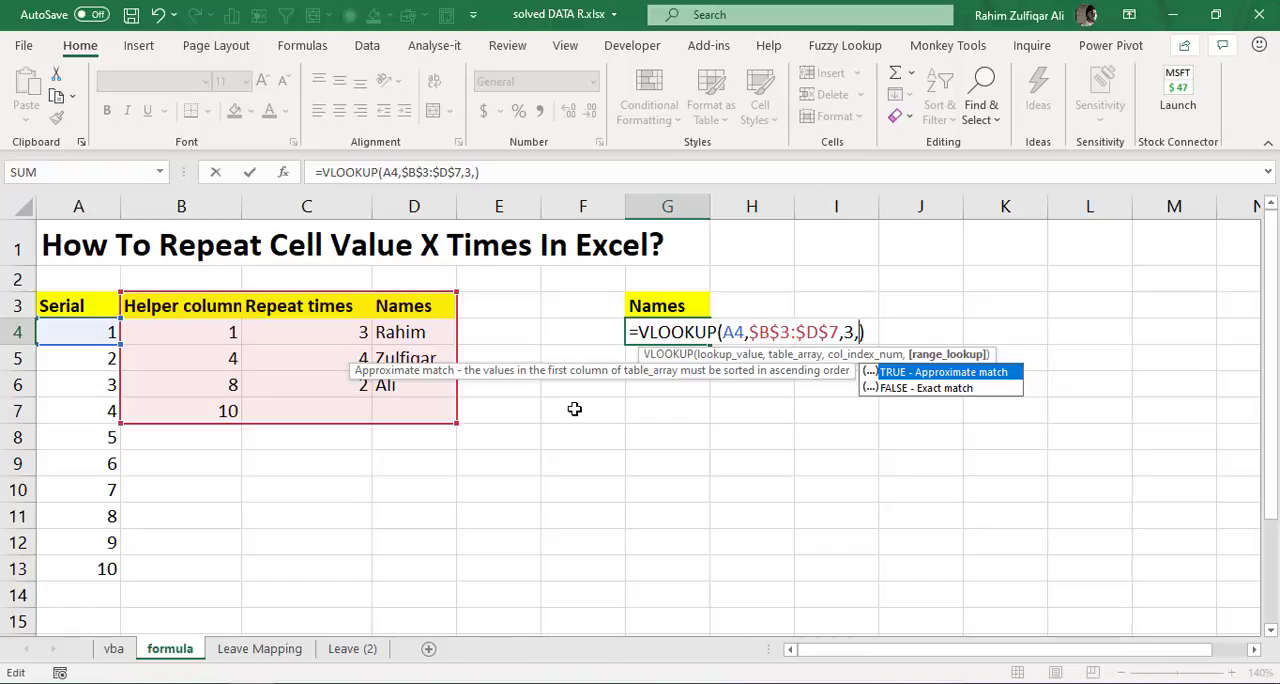
type("true")
key("Return")
key("Up")
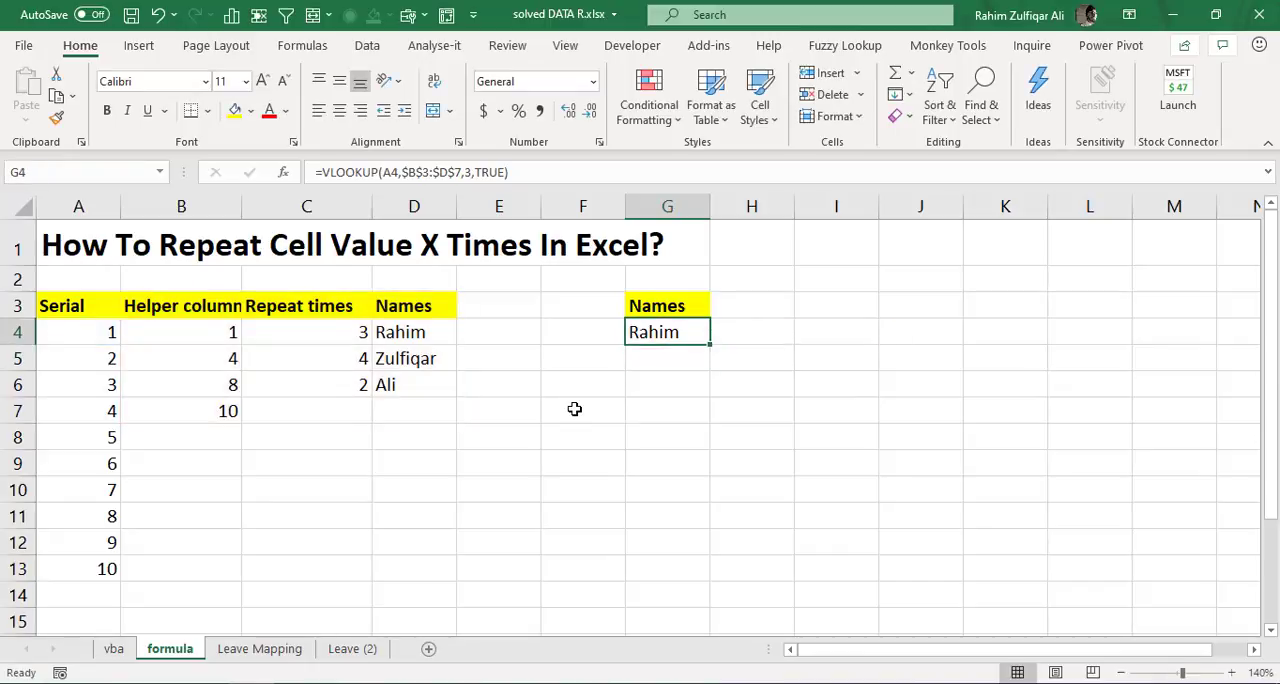
- Fill the VLOOKUP formula from G4 down through G15
key("shift+Down")
key("shift+Down")
key("shift+Down")
key("shift+Down")
key("shift+Down")
key("shift+Down")
key("shift+Down")
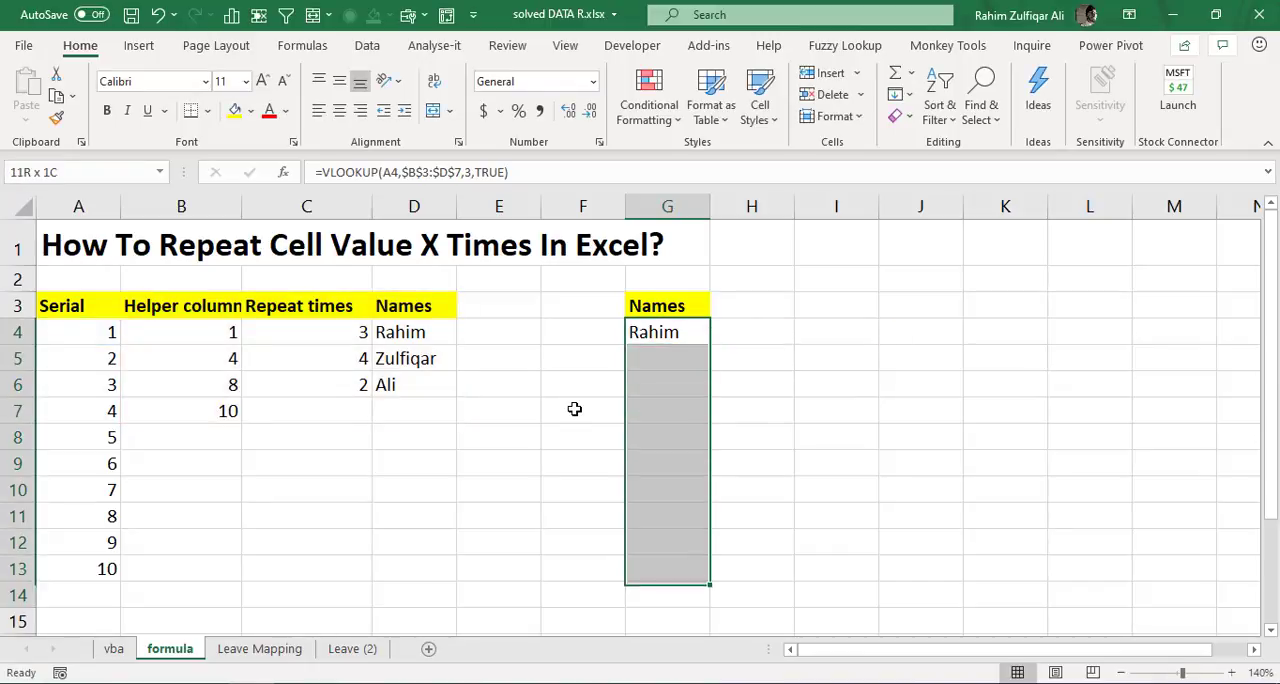
key("ctrl+d")
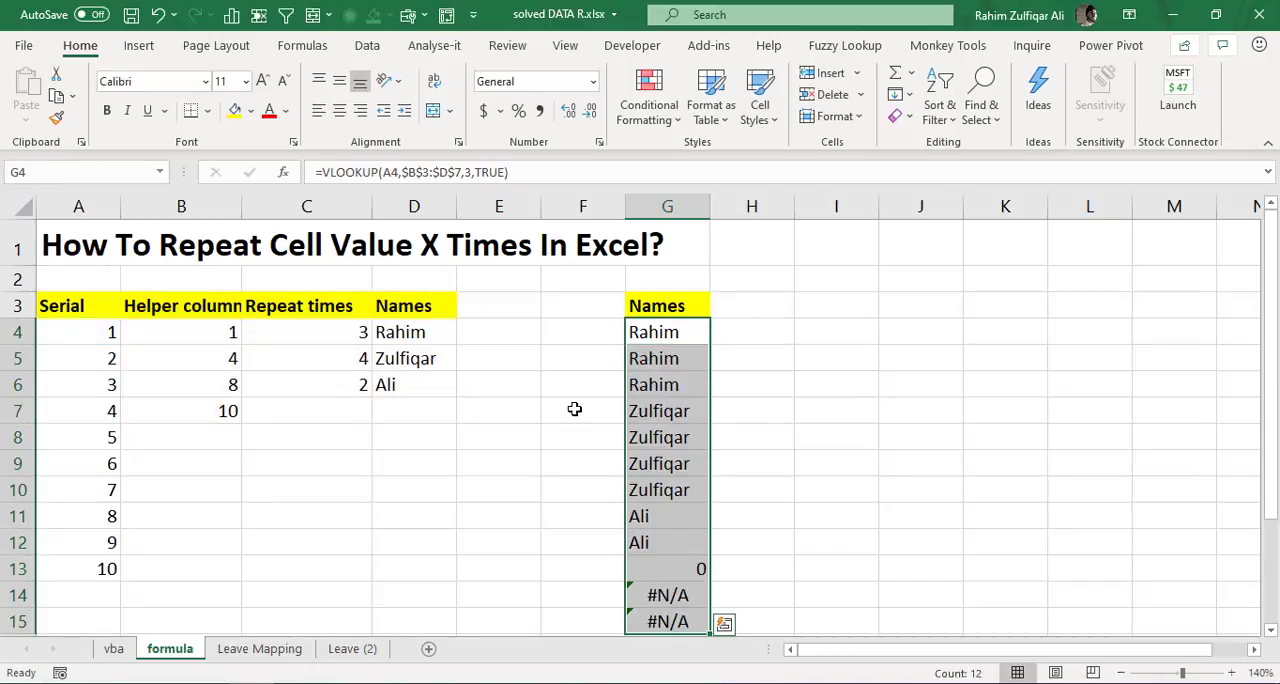
- Compare each group of repeated names in G4:G12 with its repeat count, and examine the surplus results in G13:G15
key("Left")
key("Right")
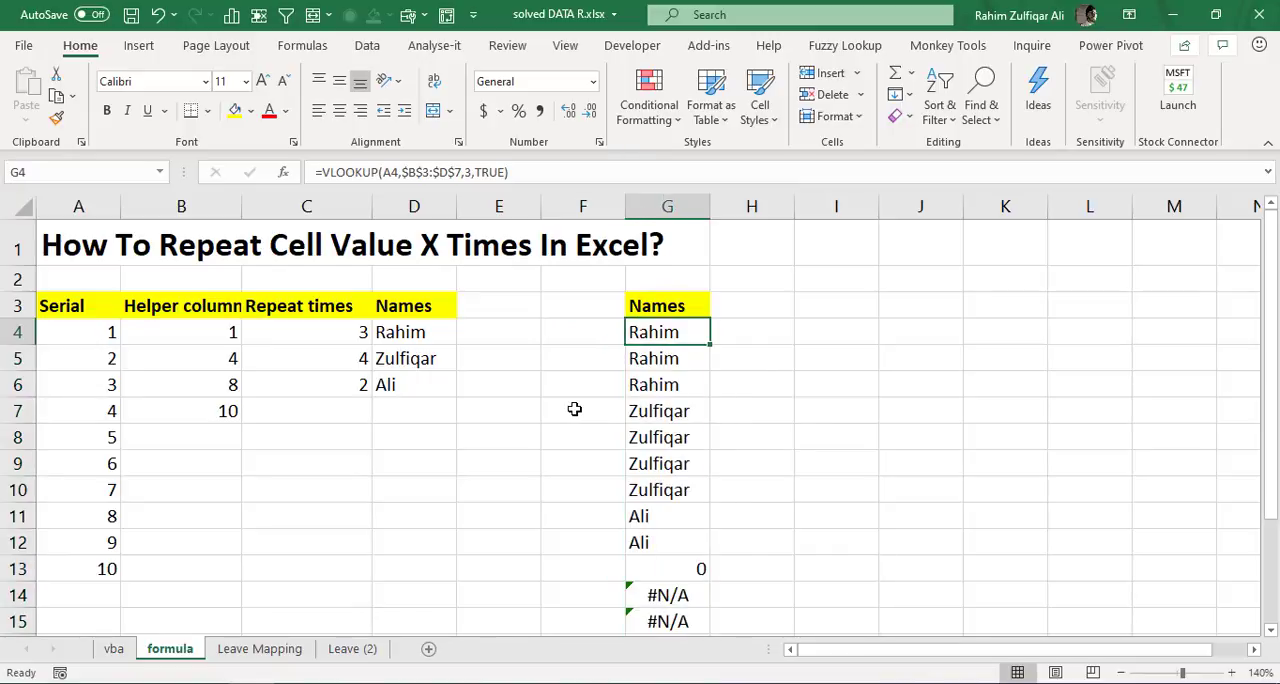
key("shift+Down")
key("shift+Down")
key("ctrl+d")
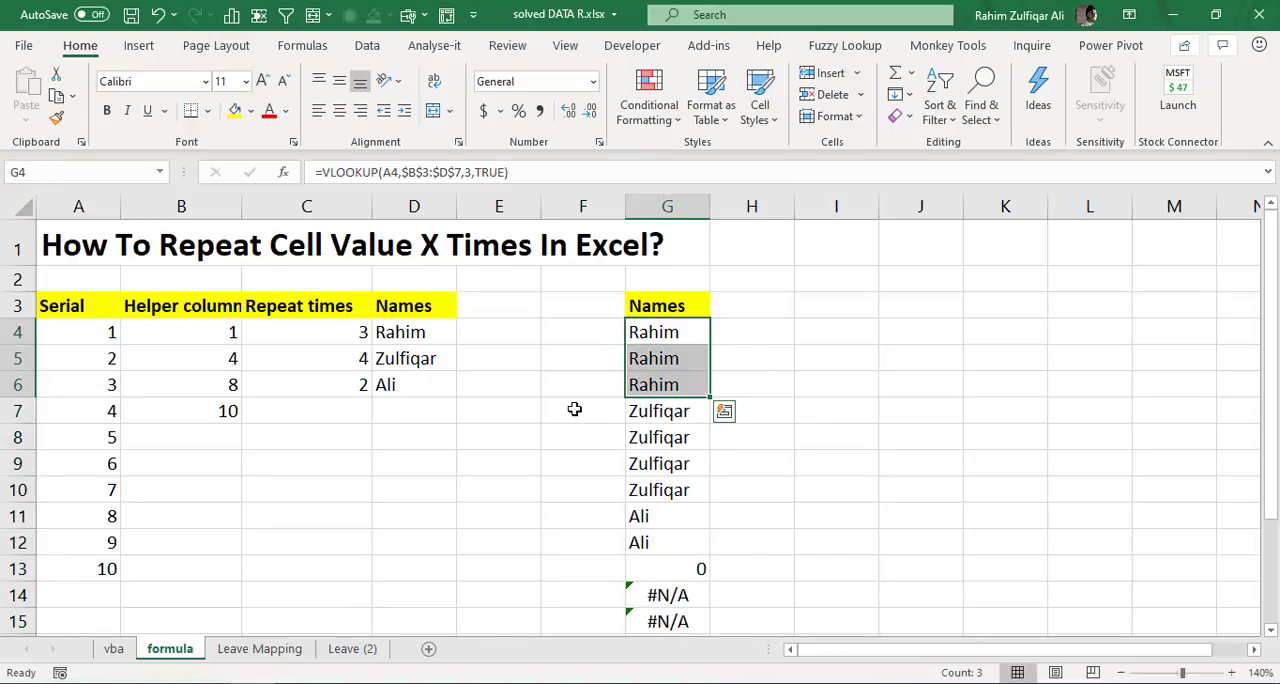
key("Down")
key("Down")
key("Down")
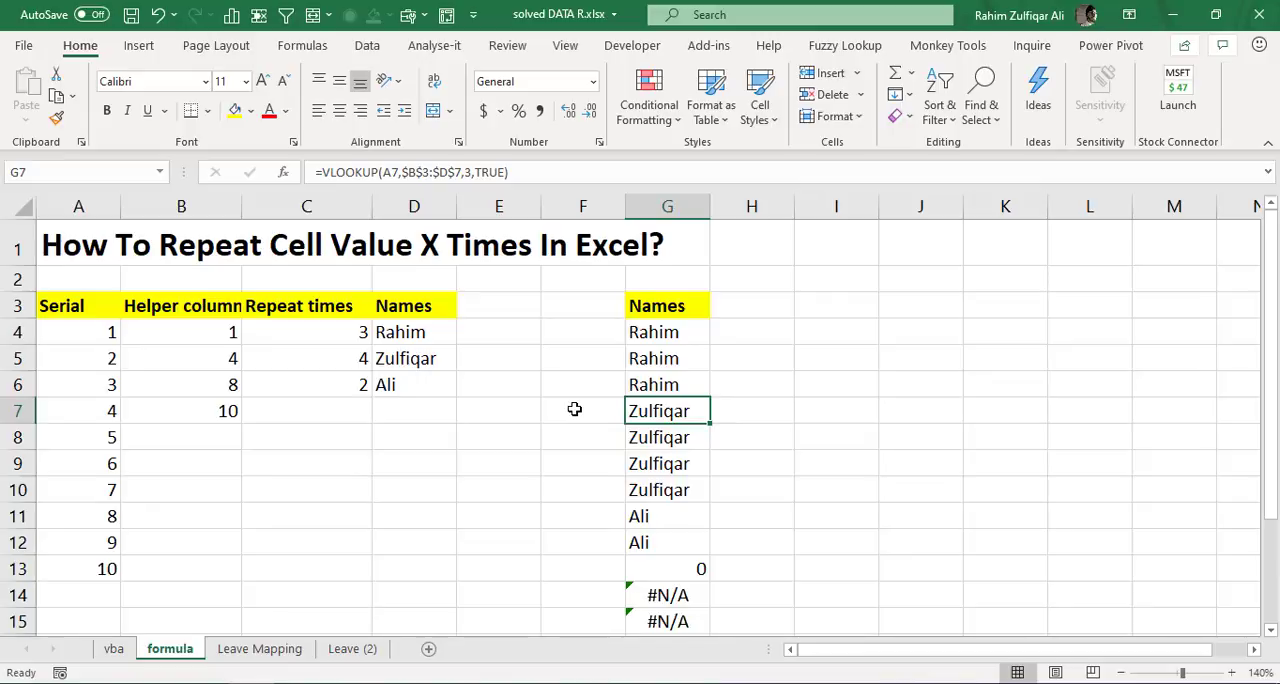
key("shift+Down")
key("shift+Down")
key("shift+Down")
key("ctrl+d")
key("Down")
key("Down")
key("Down")
key("Down")
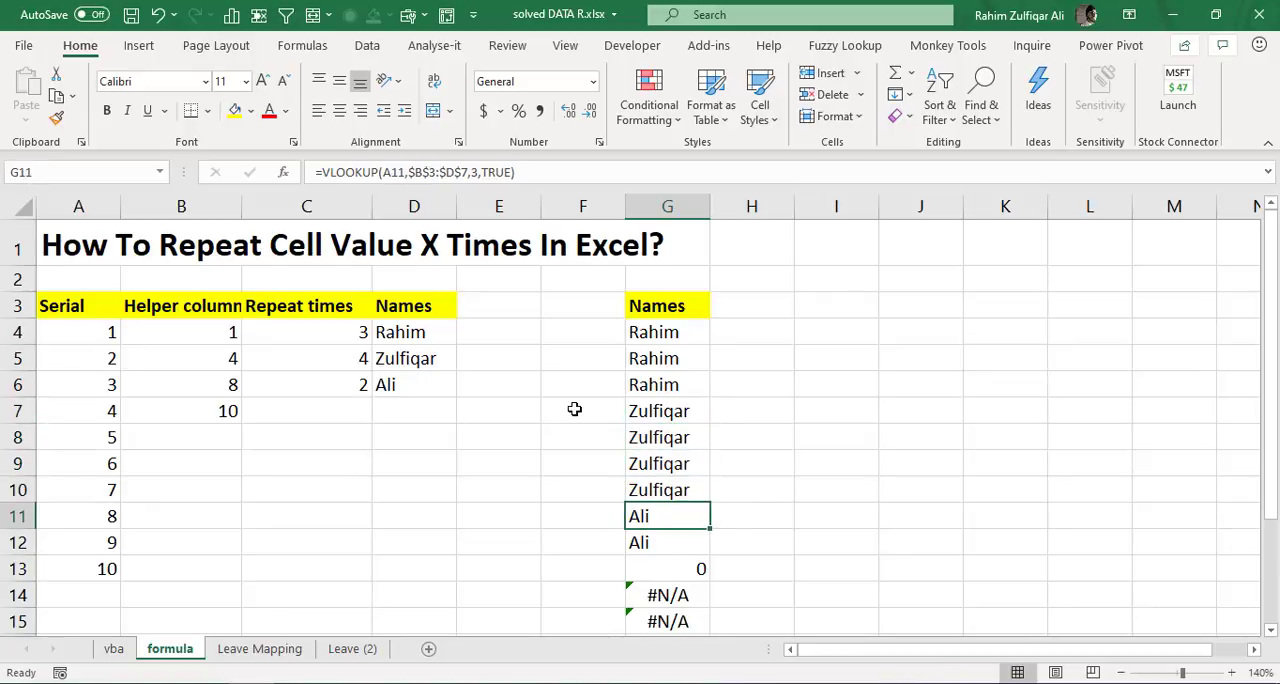
key("shift+Down")
key("shift+Down")
key("ctrl+d")
key("shift+Up")
key("ctrl+d")
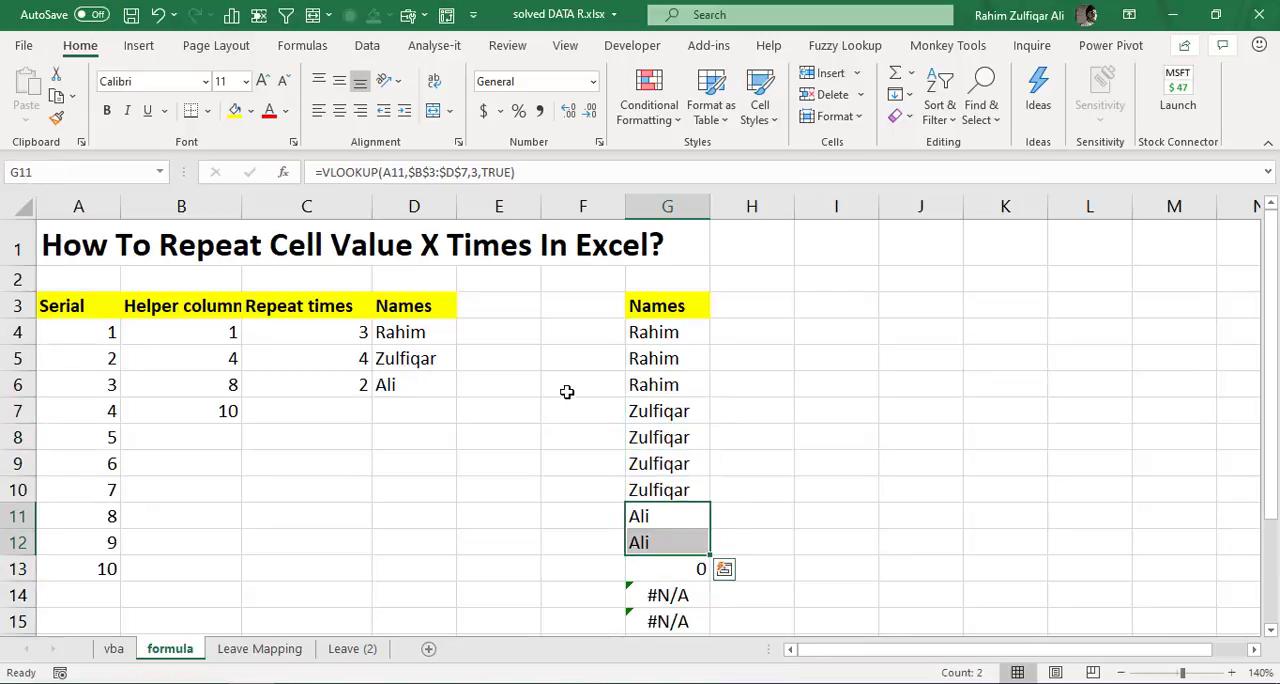
left_click(657, 388)
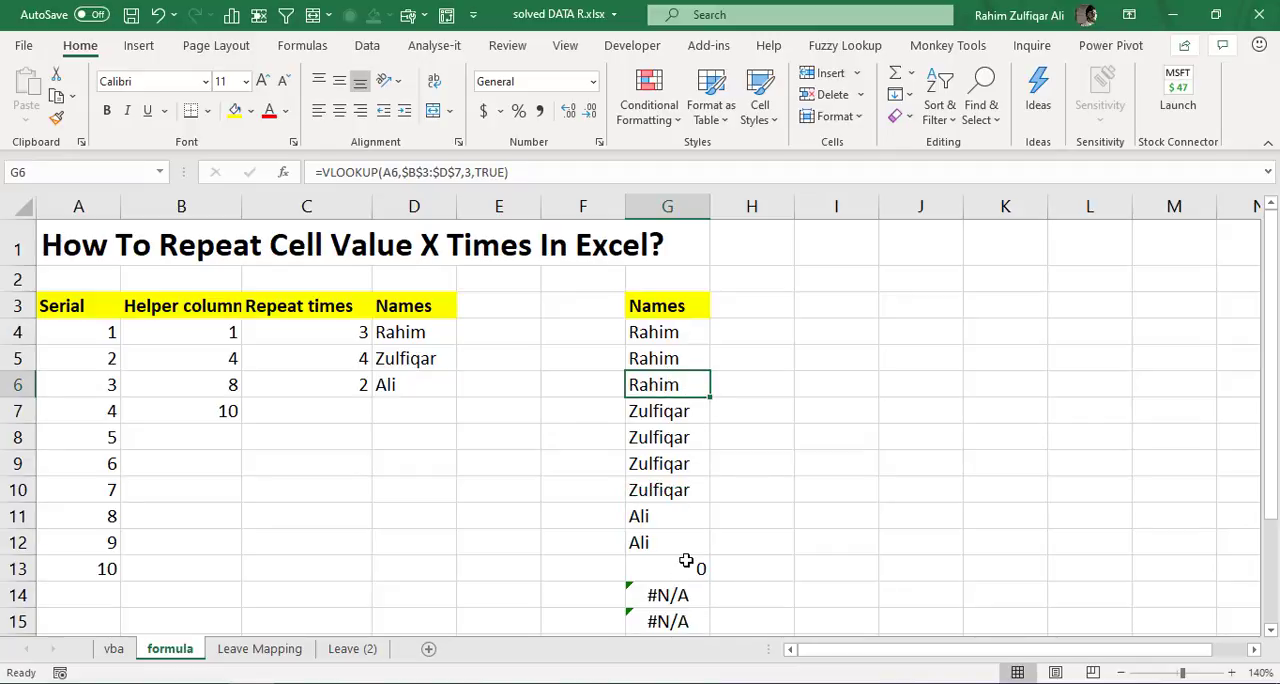
key("Down")
left_click_drag(686, 563, 678, 498)
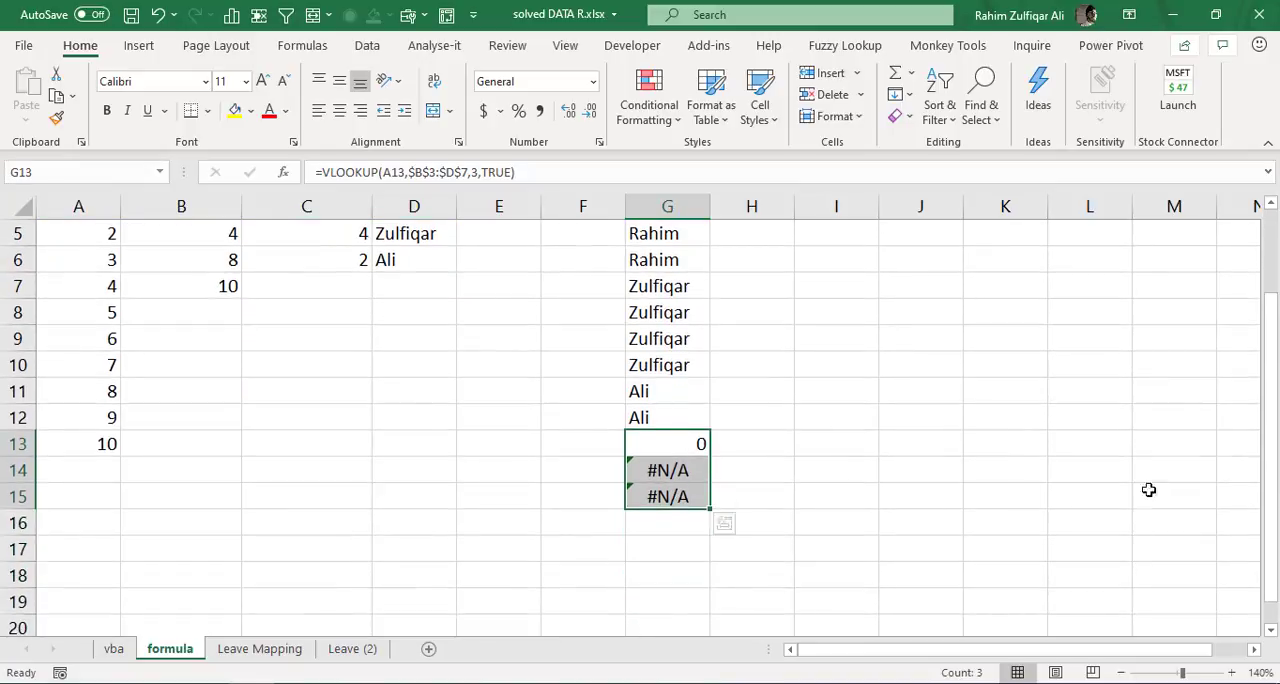
left_click_drag(1272, 470, 1272, 384)
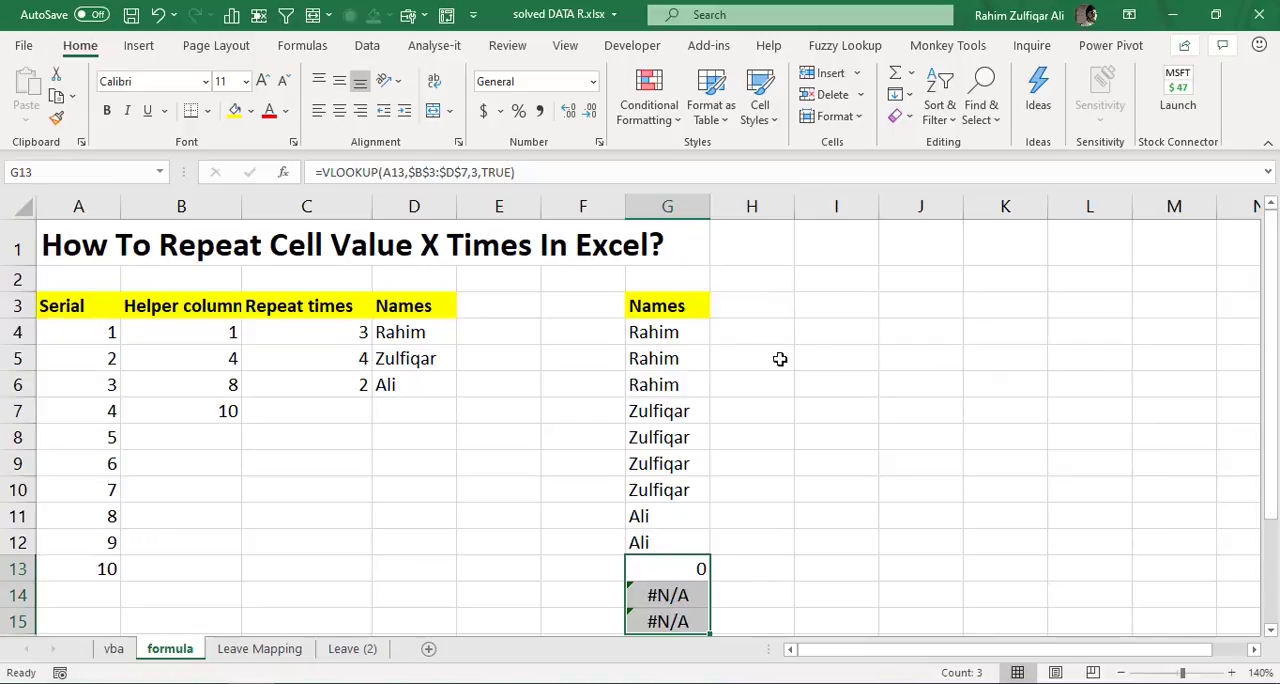
- Wrap the VLOOKUP in G4 in IFERROR with an empty string ("") as the value returned on error
left_click(684, 337)
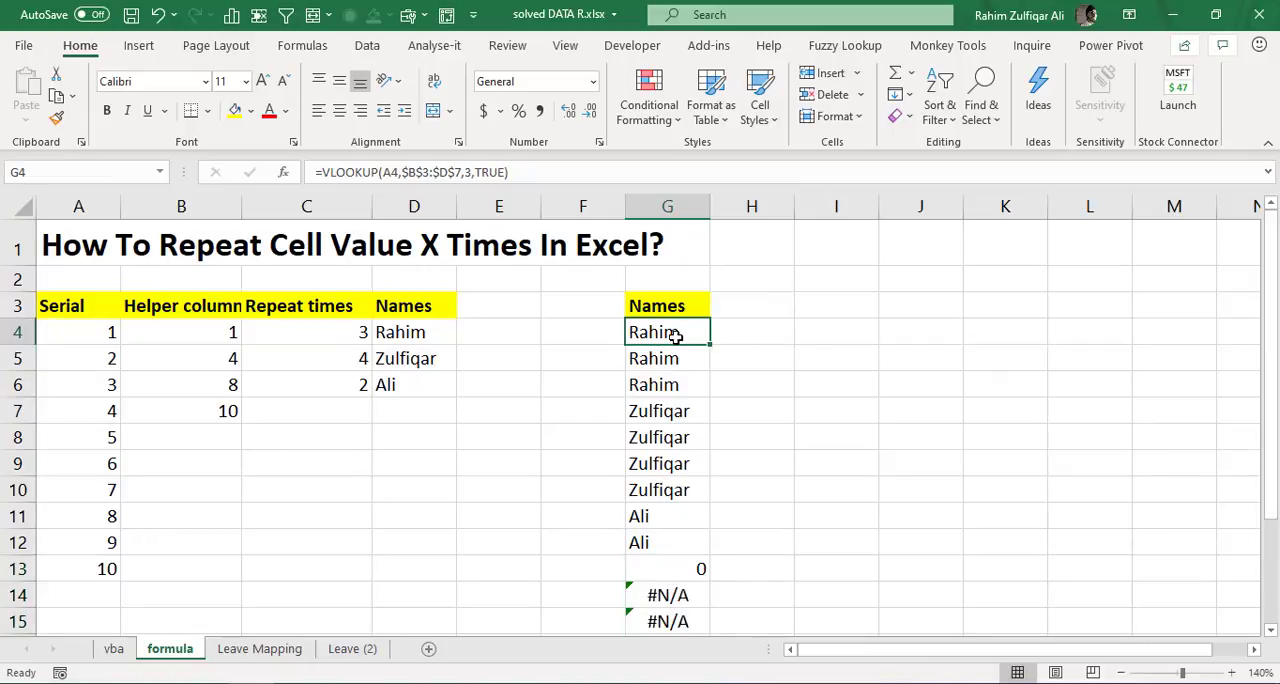
double_click(672, 332)
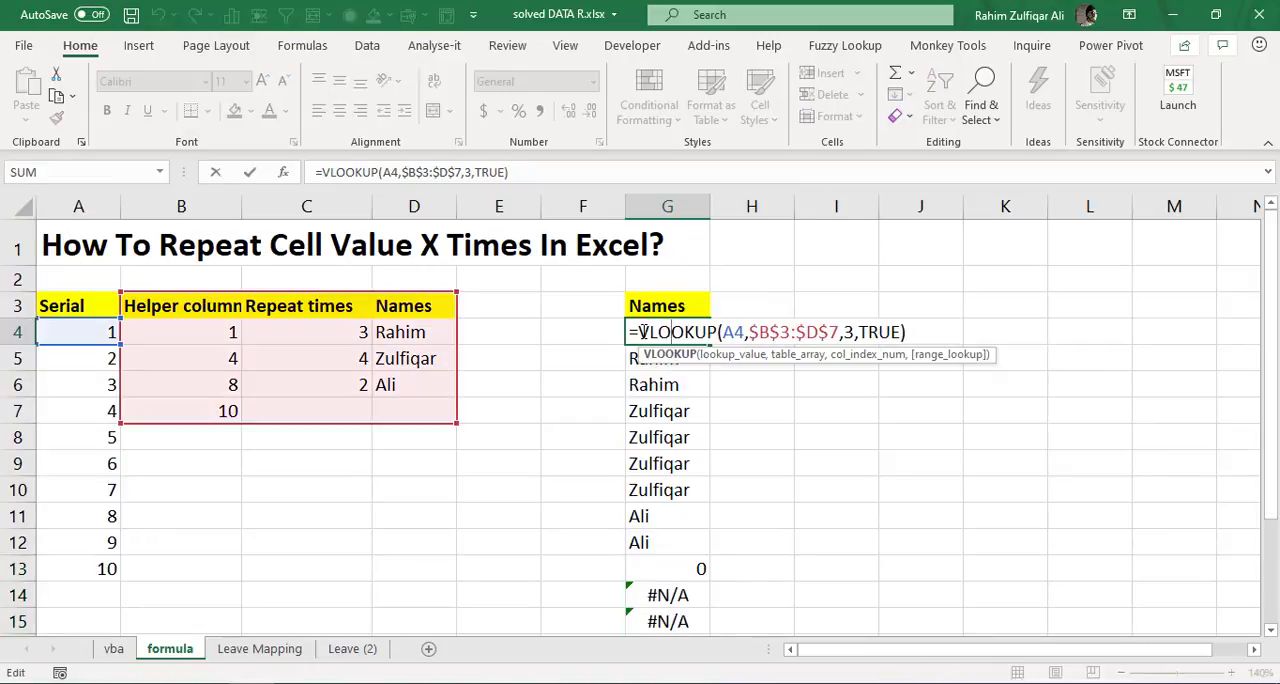
type("IFERROR(")
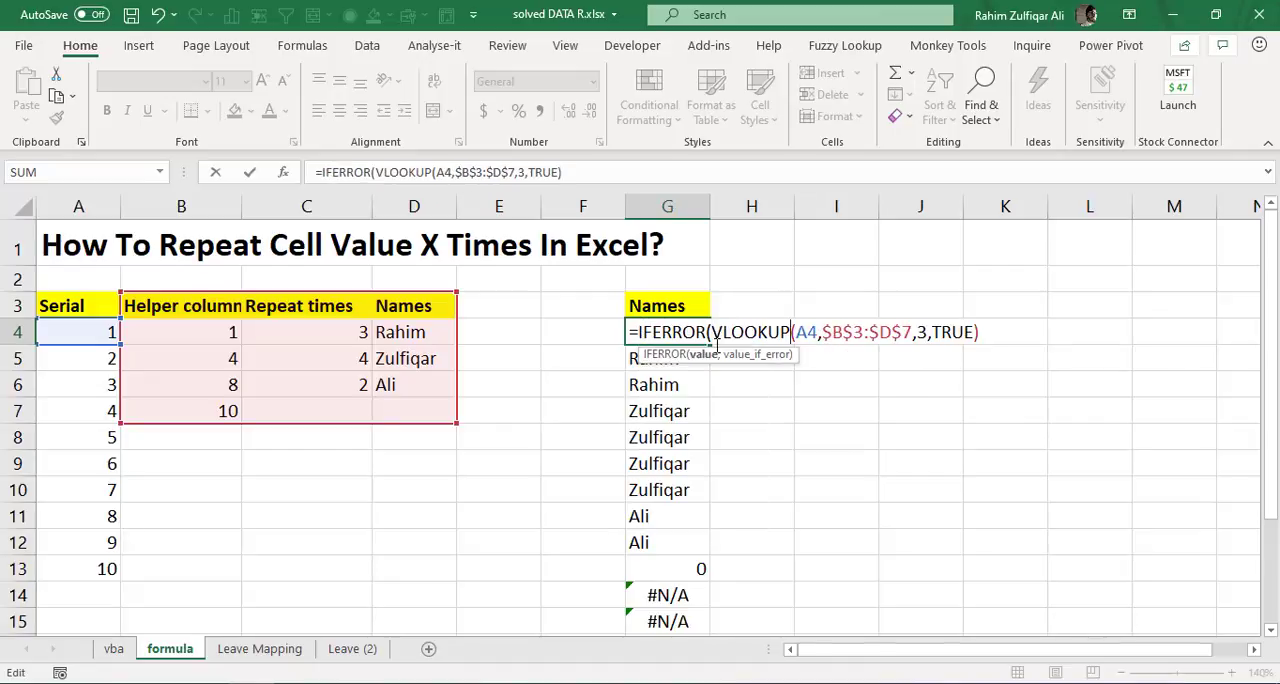
key("Right")
key("Right")
key("Right")
key("Right")
key("Right")
key("Right")
key("Right")
key("Right")
key("Right")
key("Right")
key("Right")
key("Right")
key("Right")
key("Right")
key("Right")
key("Right")
key("Right")
key("Right")
key("Right")
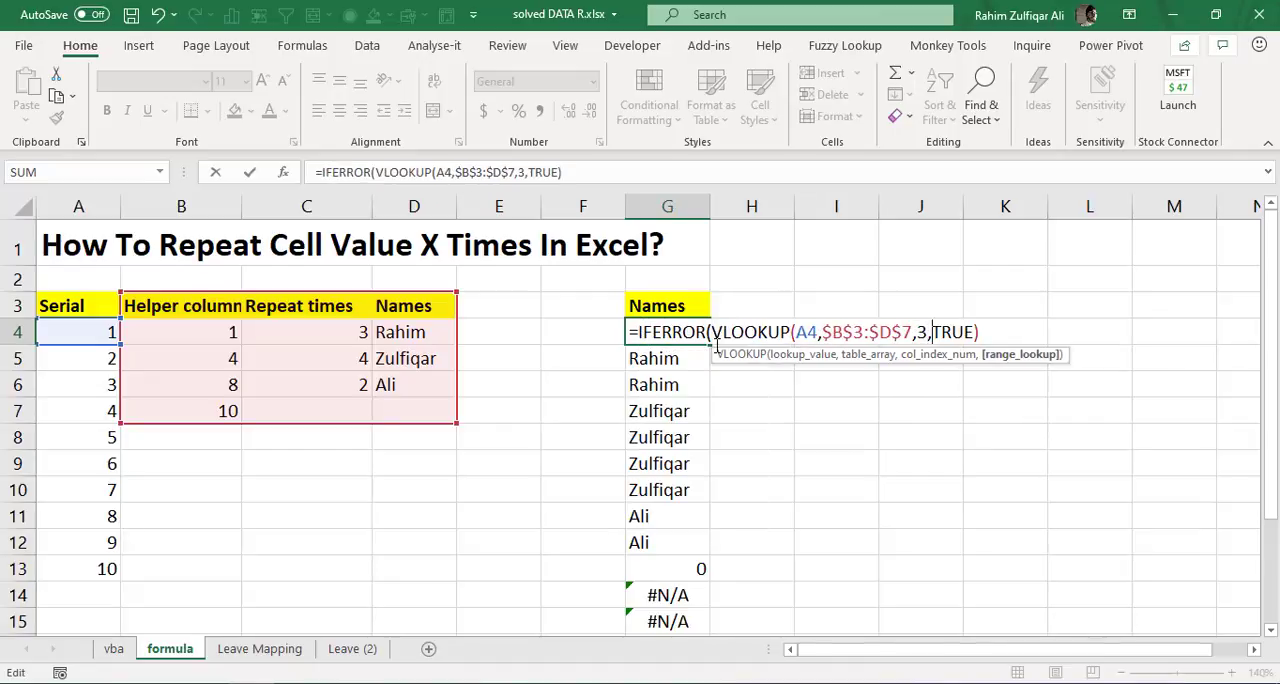
type(",")
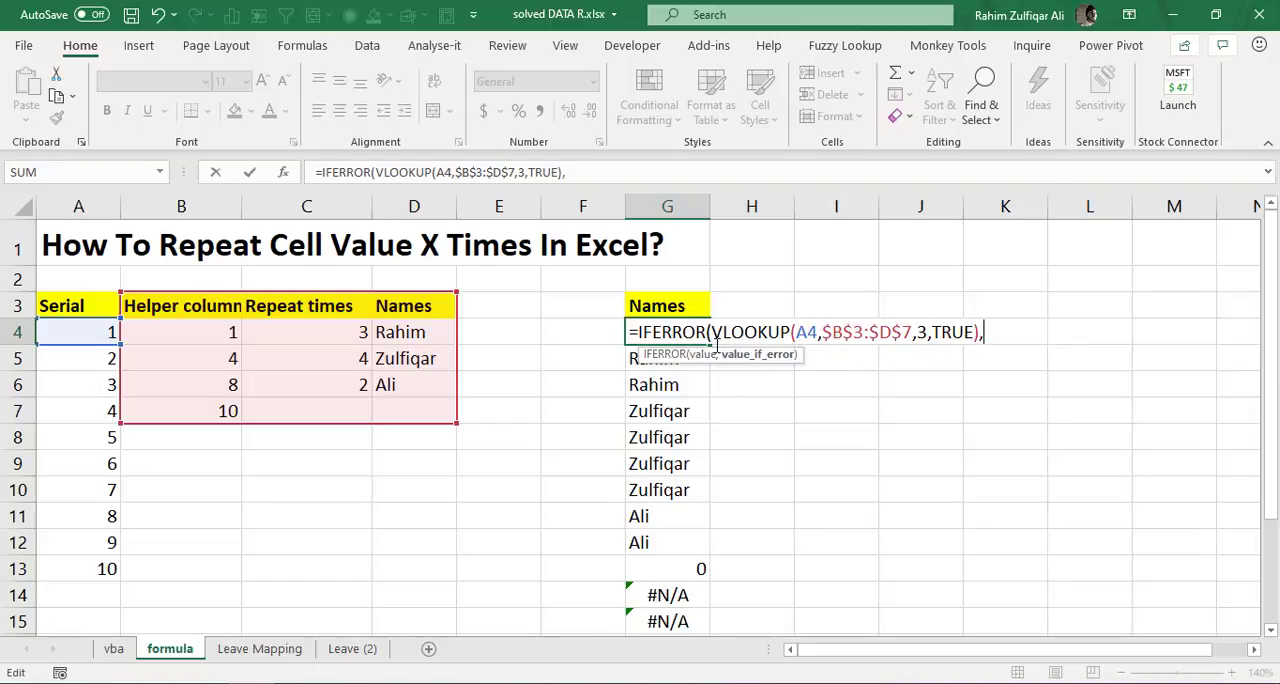
type("\"\"")
key("Return")
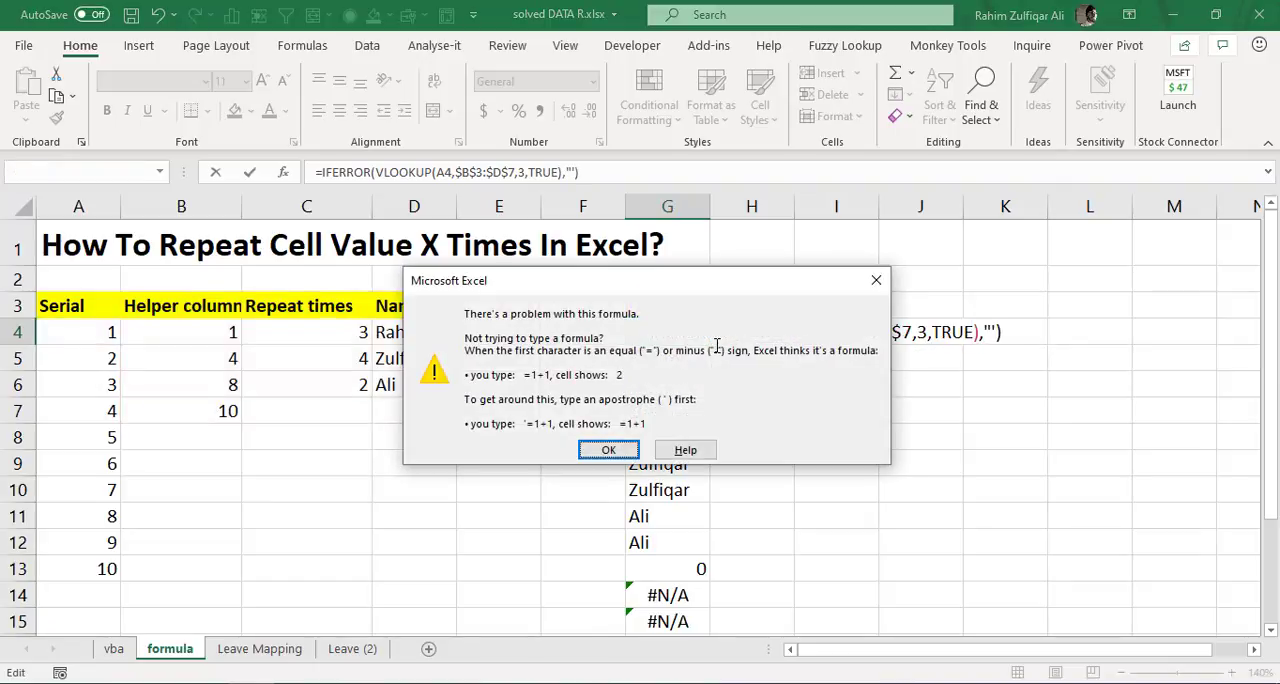
key("Return")
type(")")
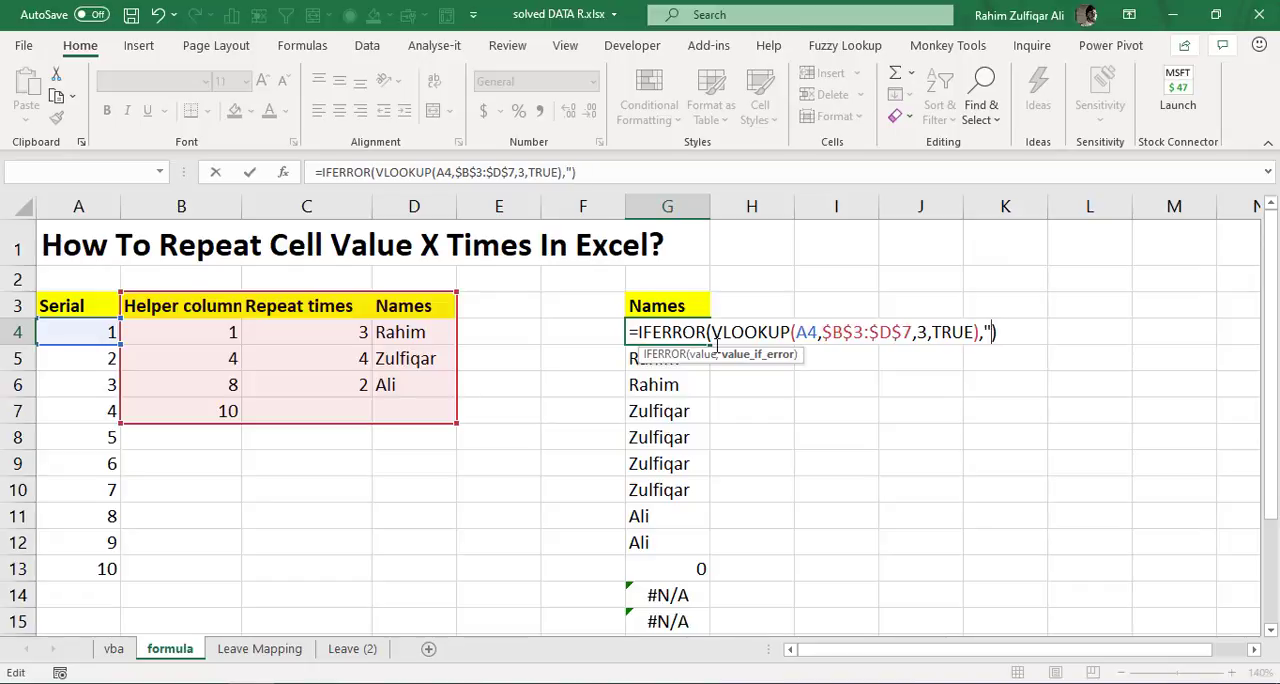
key("Return")
- Copy the IFERROR formula from G4 down through G15
key("Up")
key("ctrl+shift+Down")
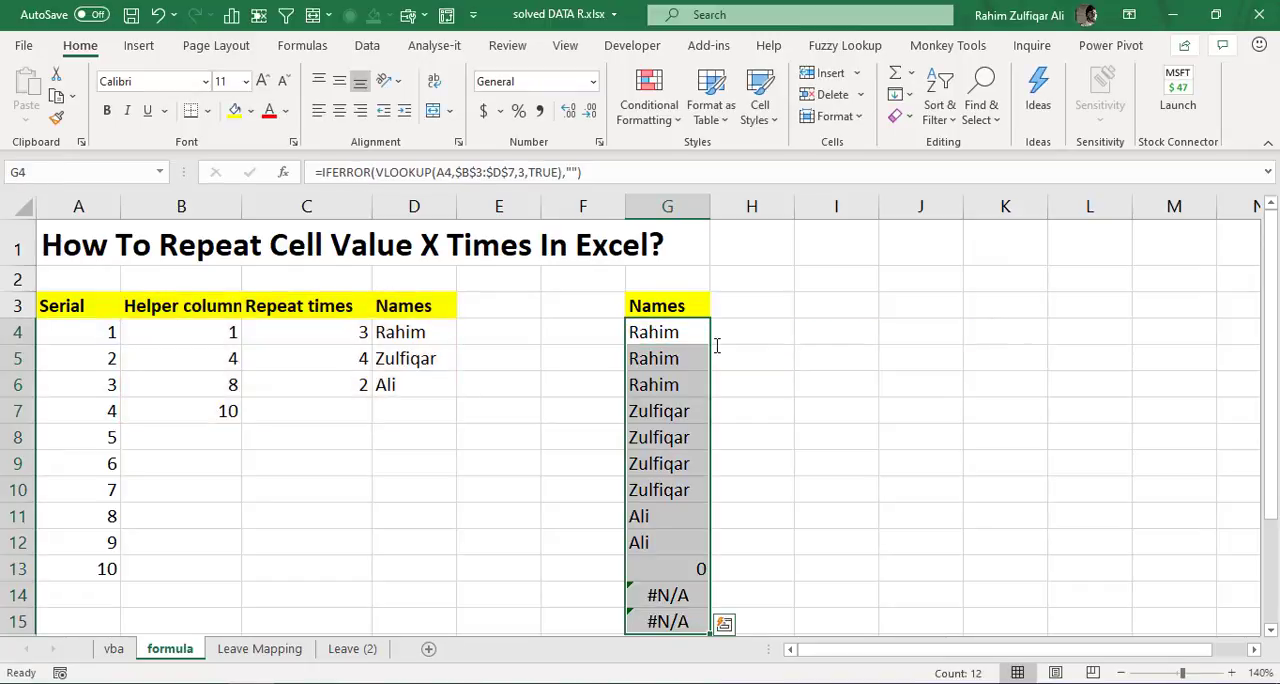
key("ctrl+d")
key("ctrl+Down")
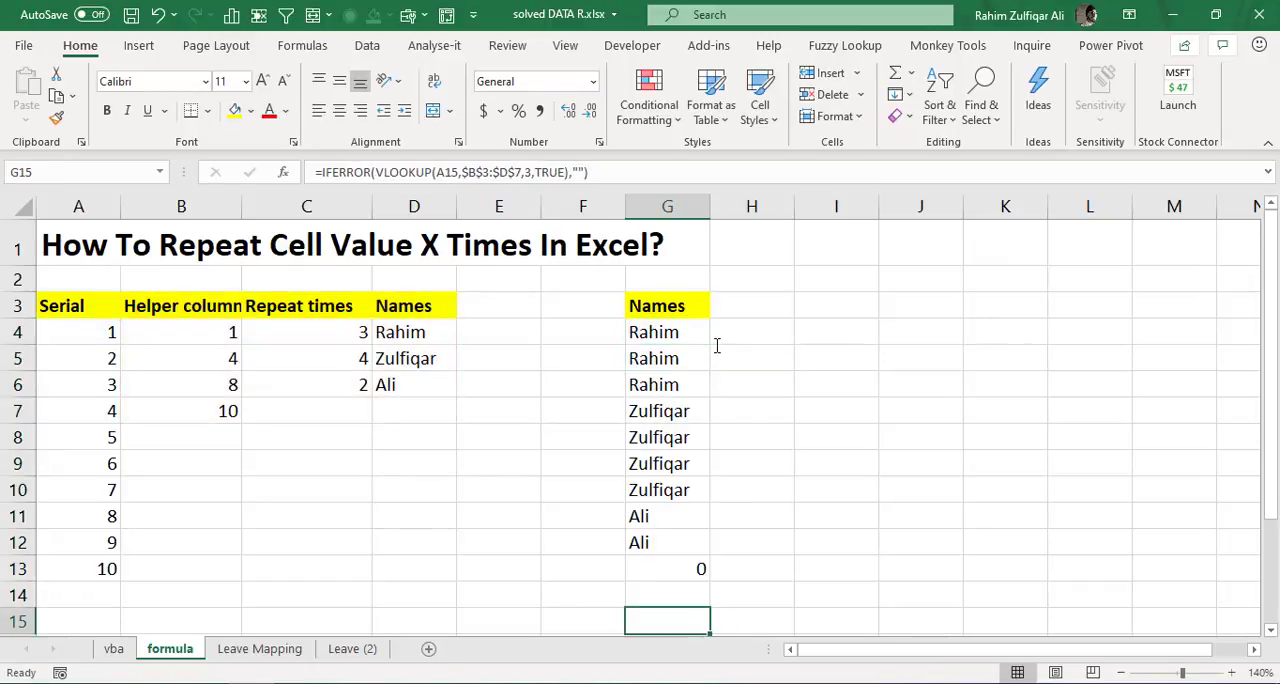
- Compare the repeated names in column G with the repeat counts in C4:C6
key("Up")
key("Up")
key("Up")
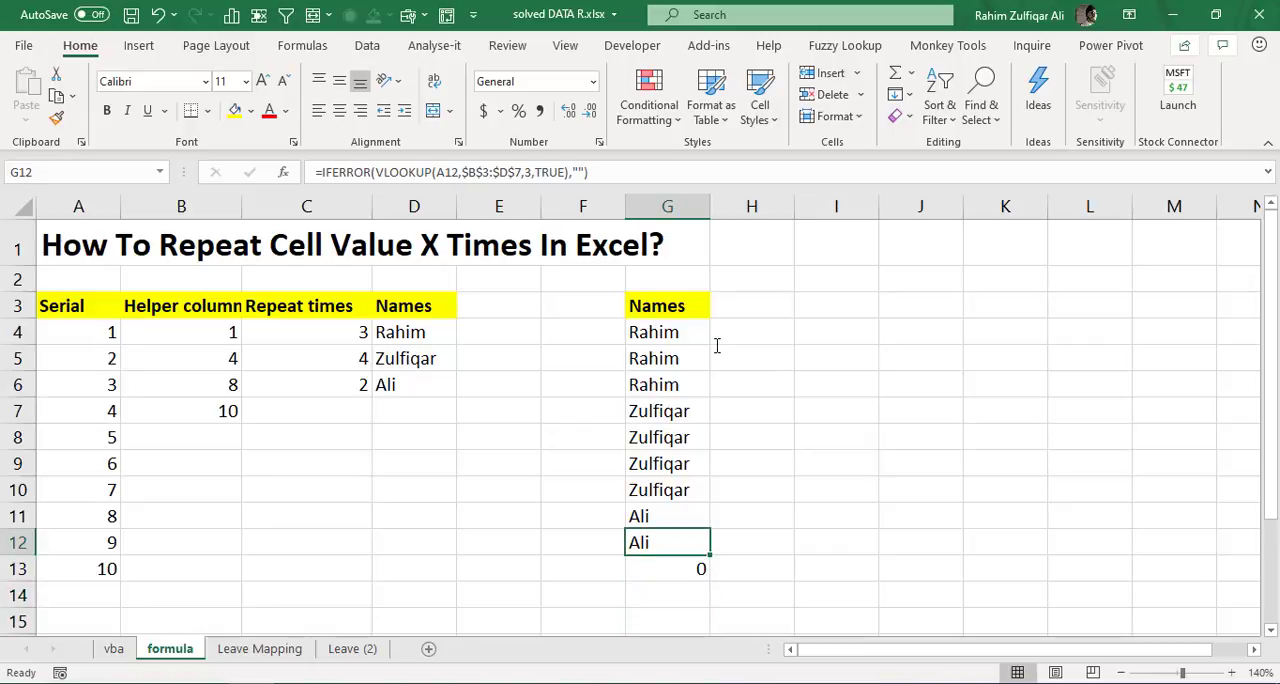
key("Down")
key("Left")
key("Left")
key("Left")
key("Left")
key("Up")
key("Up")
key("Up")
key("Up")
key("Up")
key("Up")
key("Up")
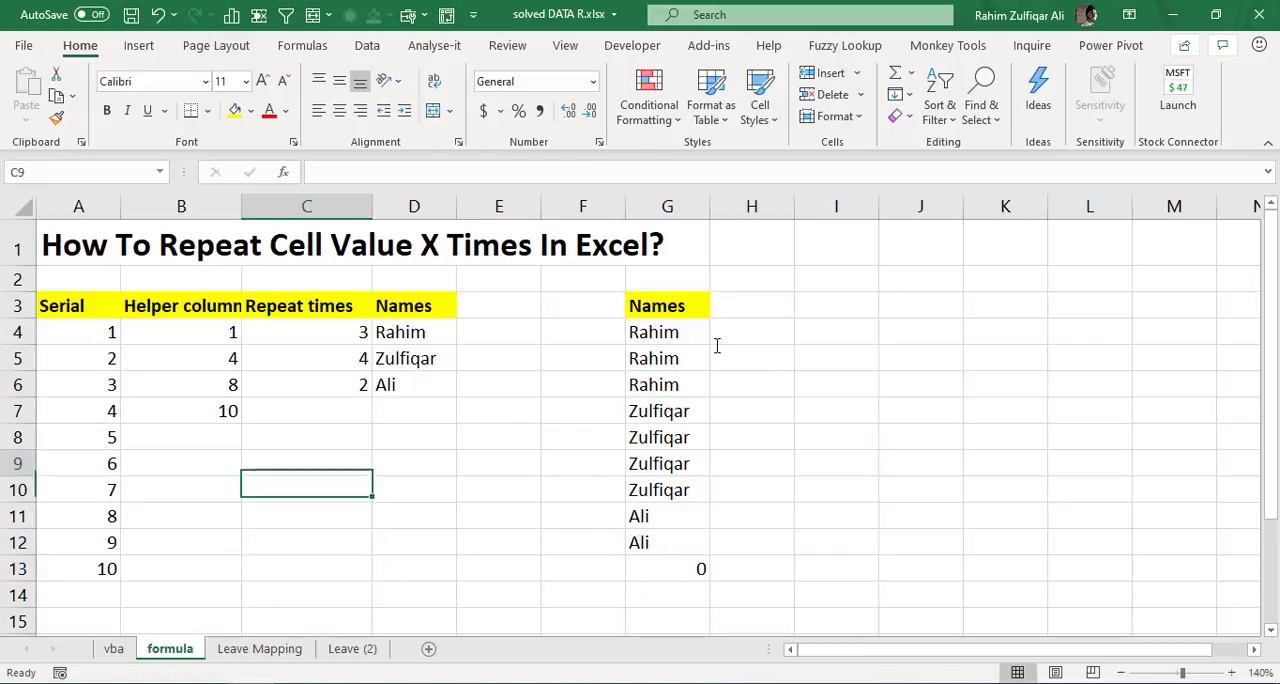
key("shift+Up")
key("shift+Up")
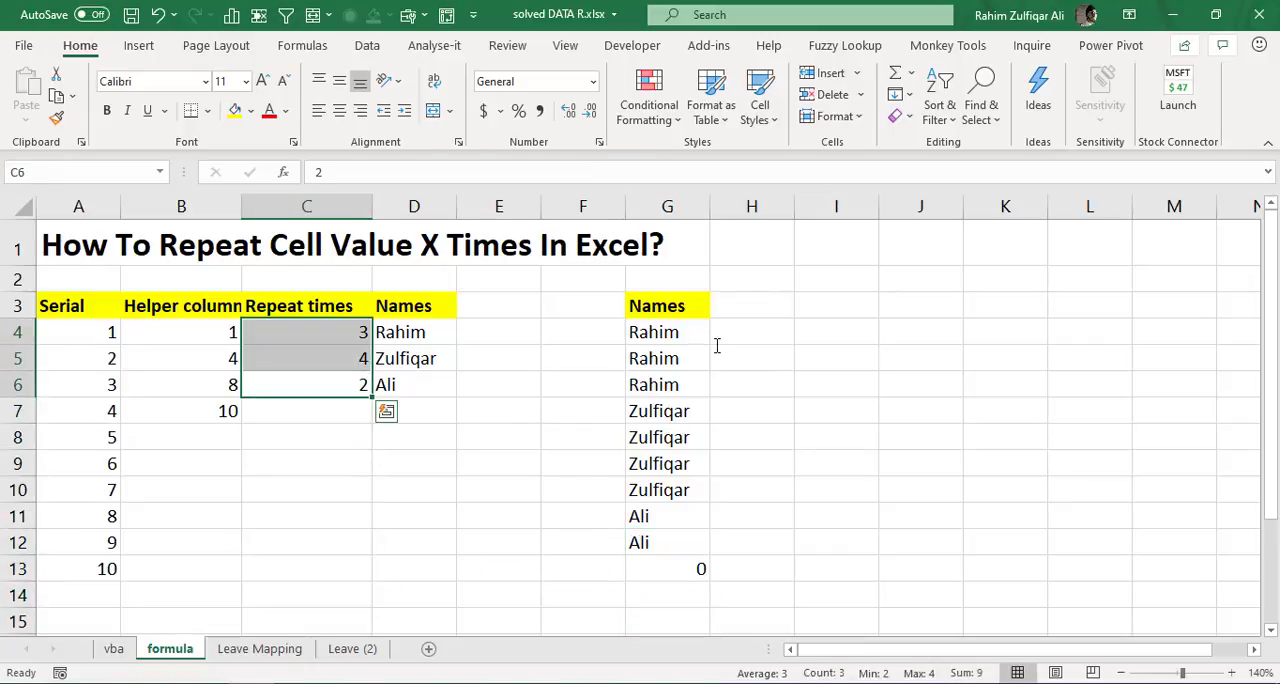
key("Down")
key("Left")
key("Right")
key("Right")
key("Right")
key("Right")
key("Right")
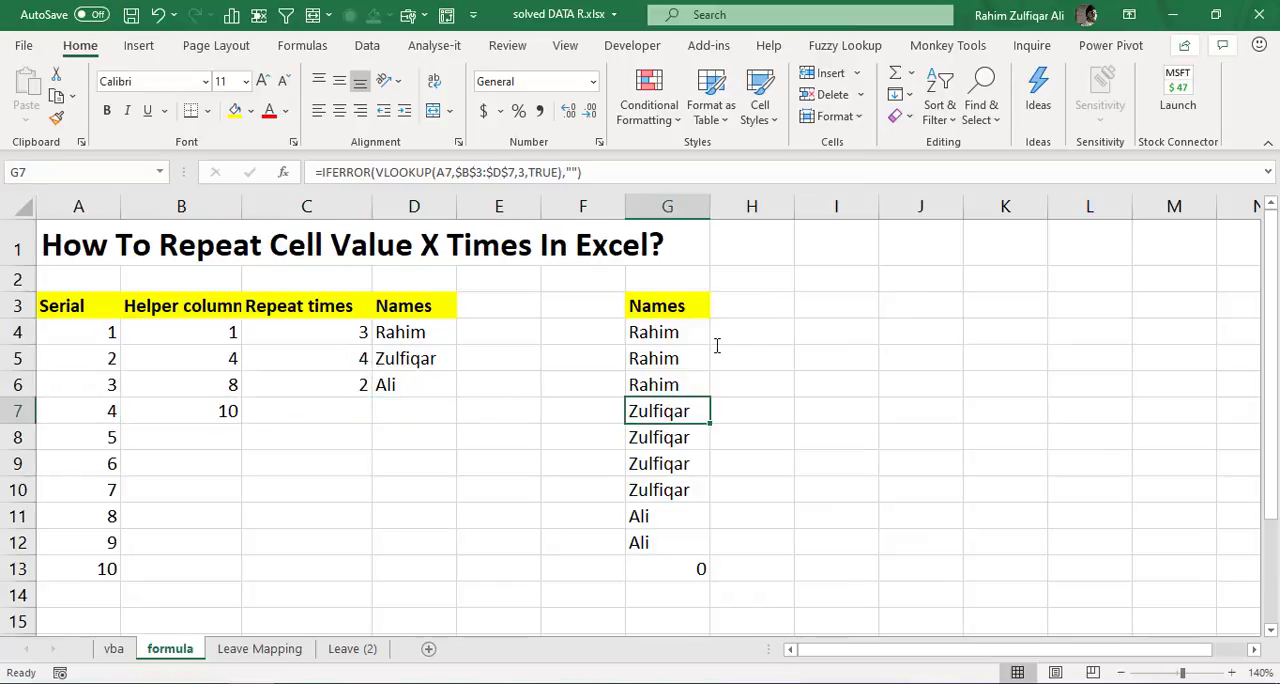
- Review the formula results in G4:G15 and check the first name's group in G4:G6 against its repeat count in C4
key("Up")
key("Up")
key("Up")
key("Up")
key("Down")
key("shift+Down")
key("shift+Down")
key("shift+Down")
key("shift+Down")
key("shift+Down")
key("shift+Down")
key("shift+Down")
key("shift+Down")
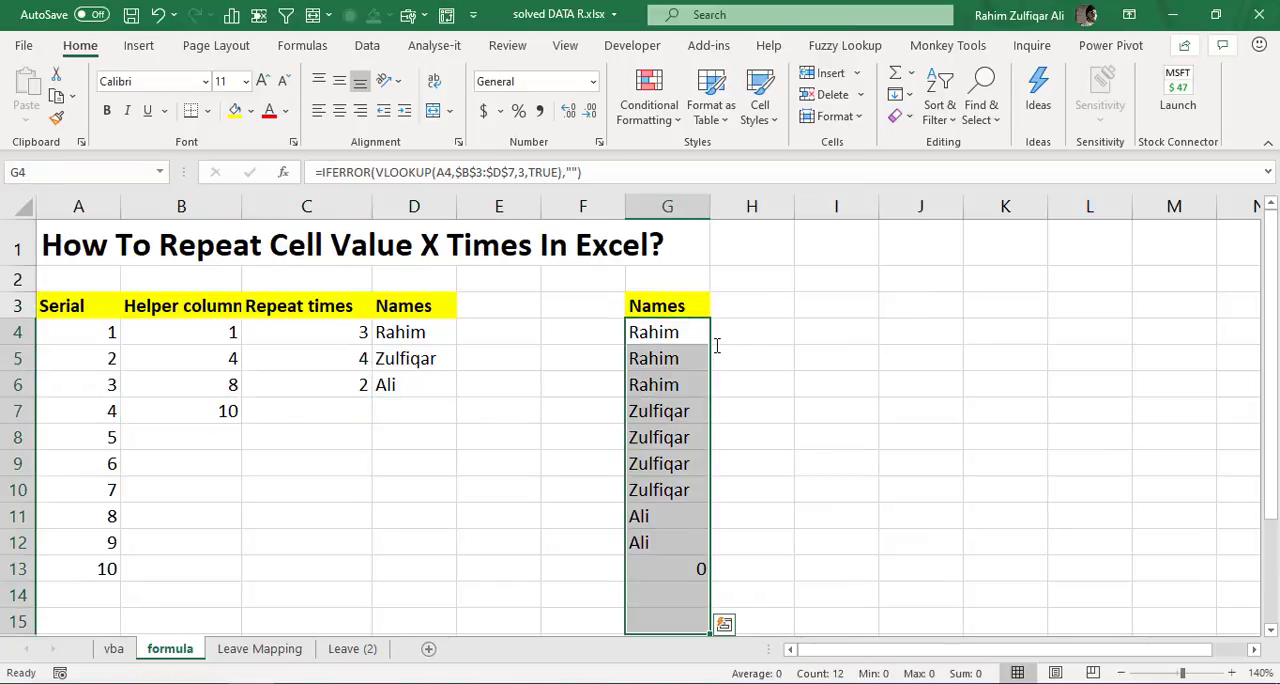
key("Left")
key("Left")
key("Left")
key("Left")
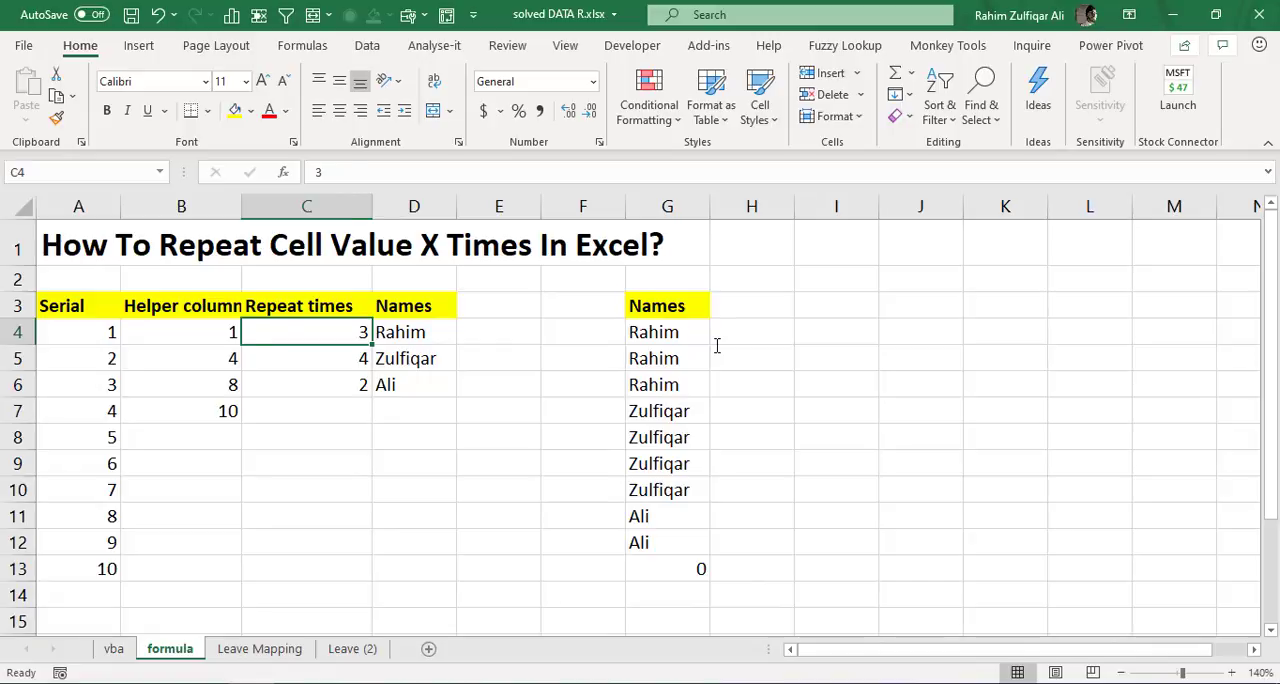
key("Right")
key("Right")
key("Right")
key("Right")
key("shift+Down")
key("shift+Down")
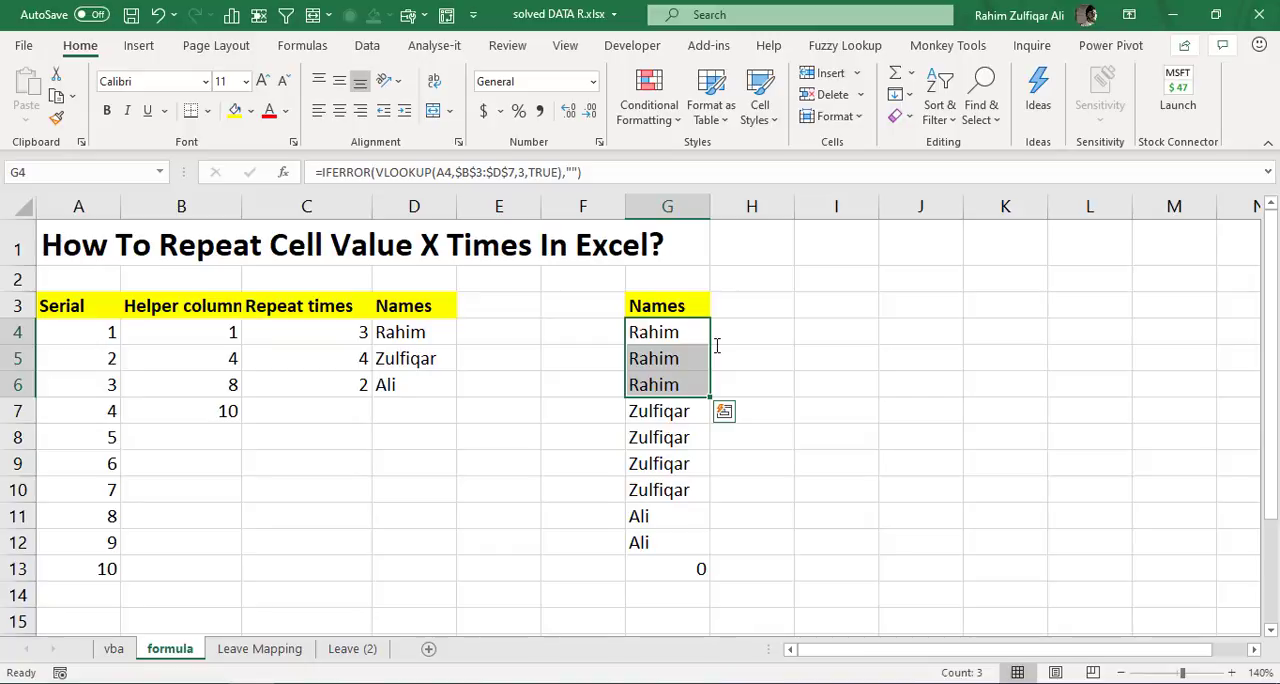
- Set the first name's repeat count in C4 to 5
key("Left")
key("Left")
key("Left")
key("Left")
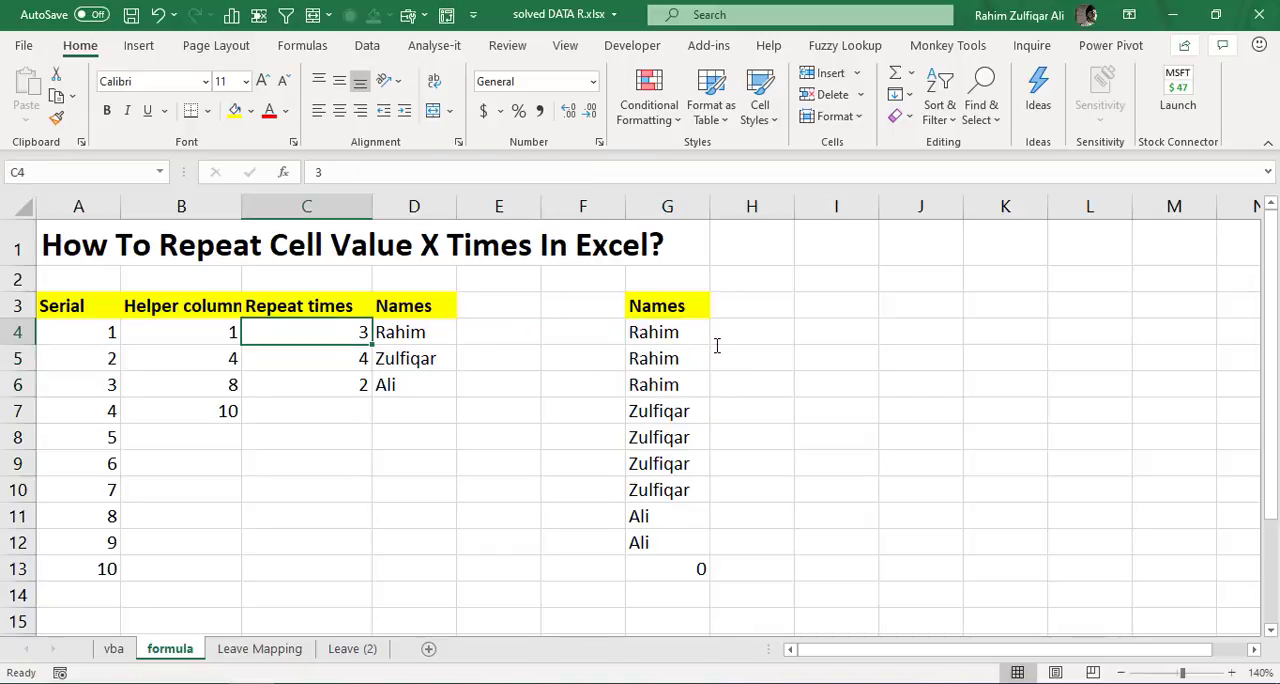
type("5")
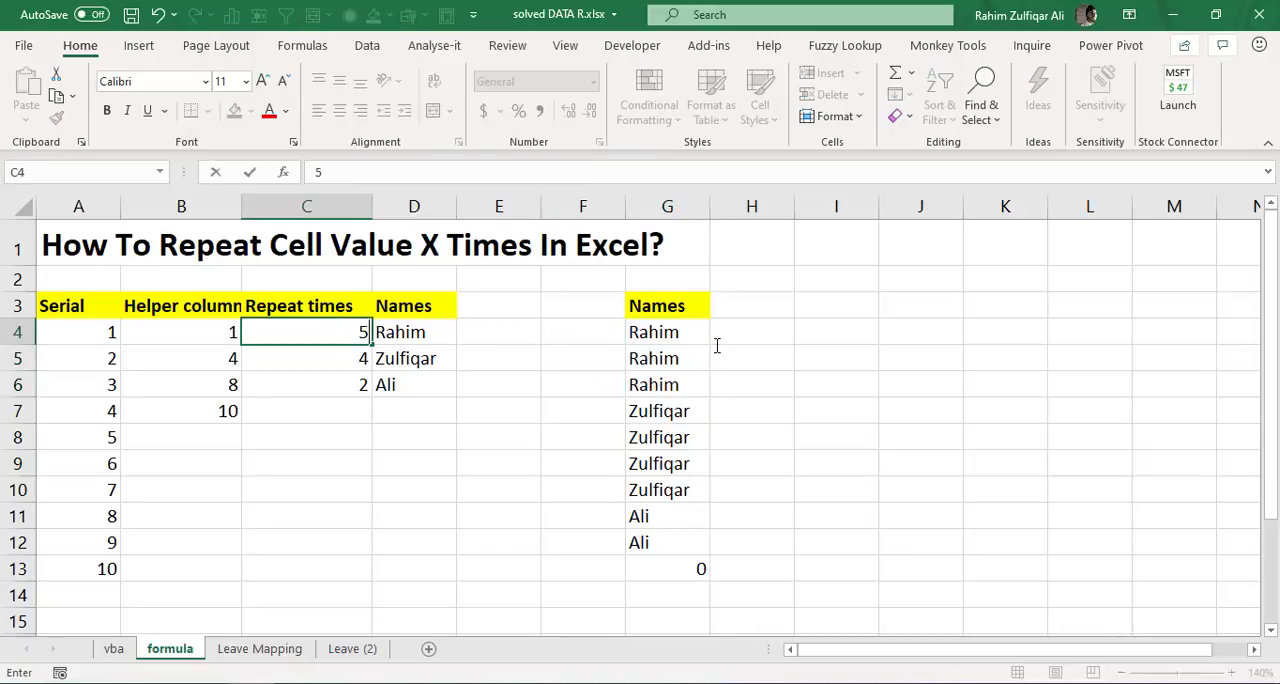
key("Return")
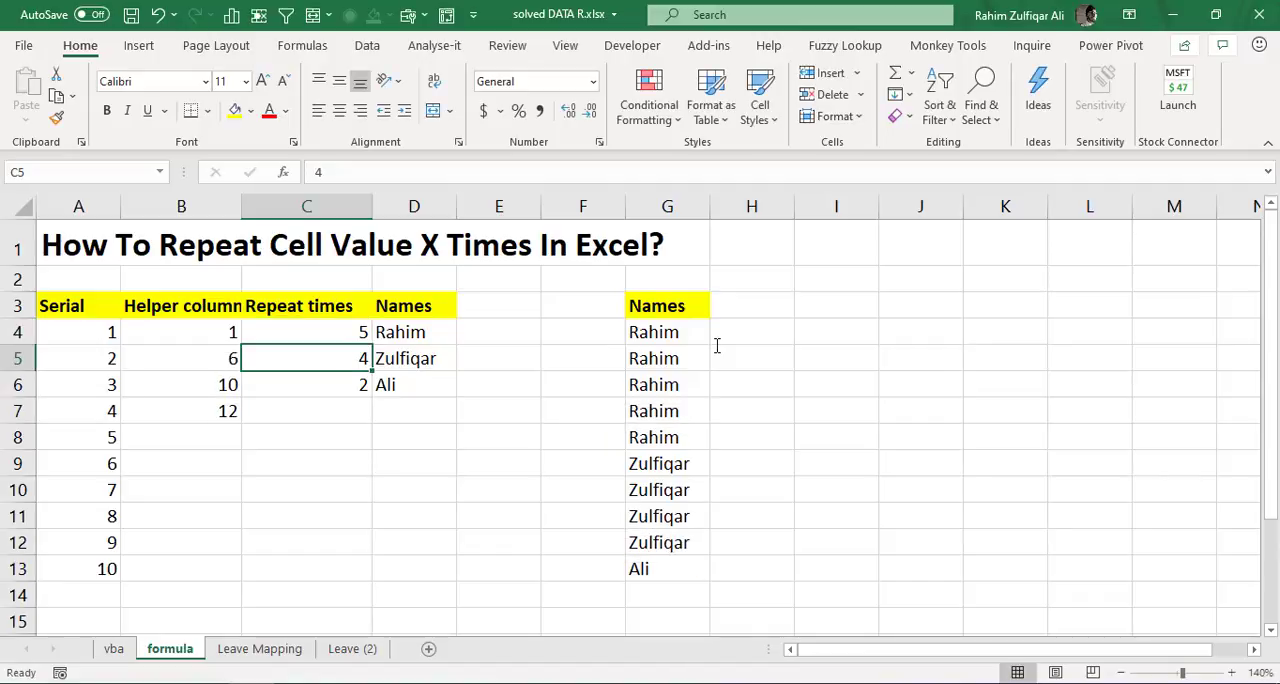
- Examine the recalculated groups of repeated names in G4:G13, down to the last name's entry
key("Right")
key("Right")
key("Right")
key("Up")
key("Right")
key("shift+Down")
key("shift+Down")
key("shift+Down")
key("shift+Down")
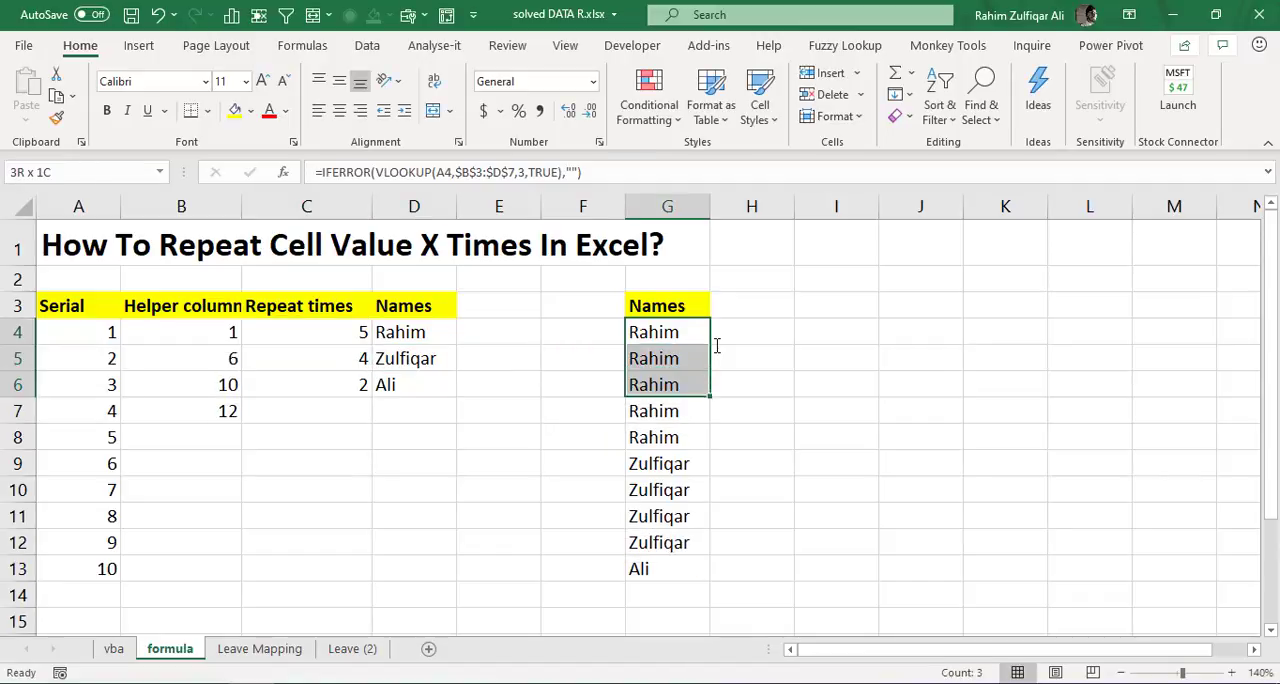
key("Down")
key("Down")
key("Down")
key("Down")
key("Down")
key("shift+Down")
key("shift+Down")
key("shift+Down")
key("shift+Down")
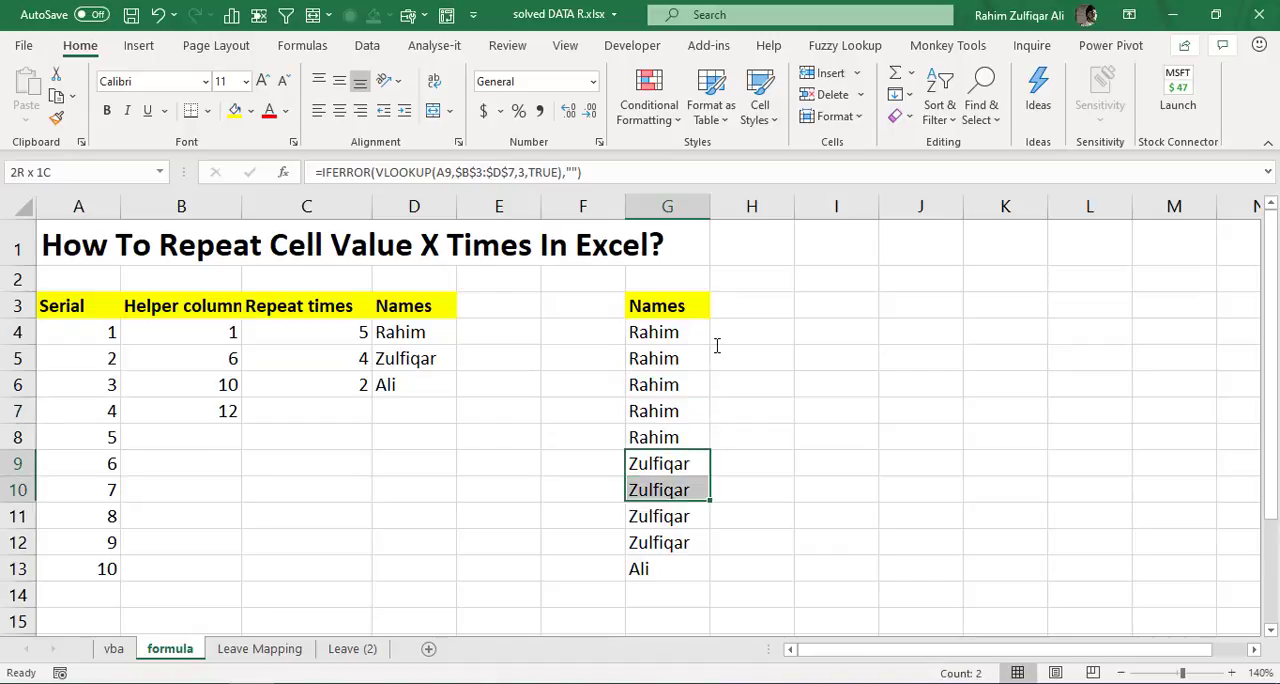
key("Down")
key("Down")
key("Down")
key("Down")
key("Down")
key("Up")
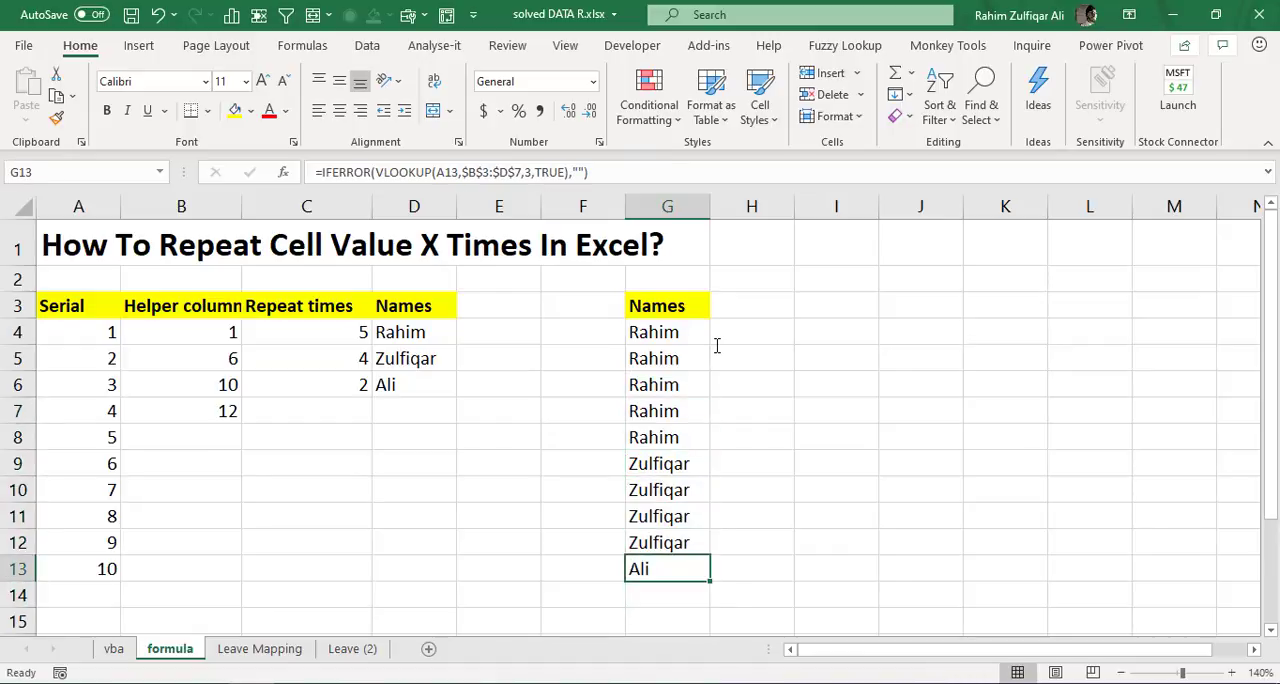
key("Down")
key("Up")
key("Up")
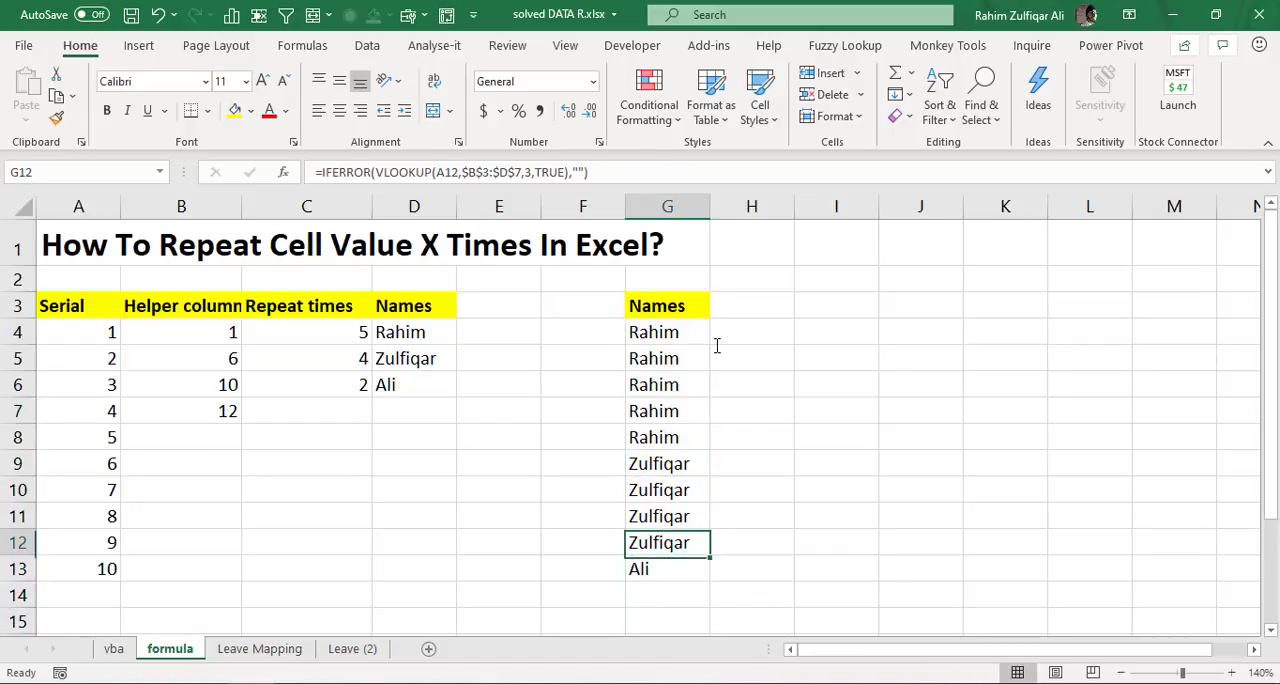
- Check the last name's repeat count in C6 and the helper column's running-sum formulas against the listed results
key("Left")
key("Left")
key("Left")
key("Left")
key("Up")
key("Up")
key("Up")
key("Up")
key("Up")
key("Up")
key("Up")
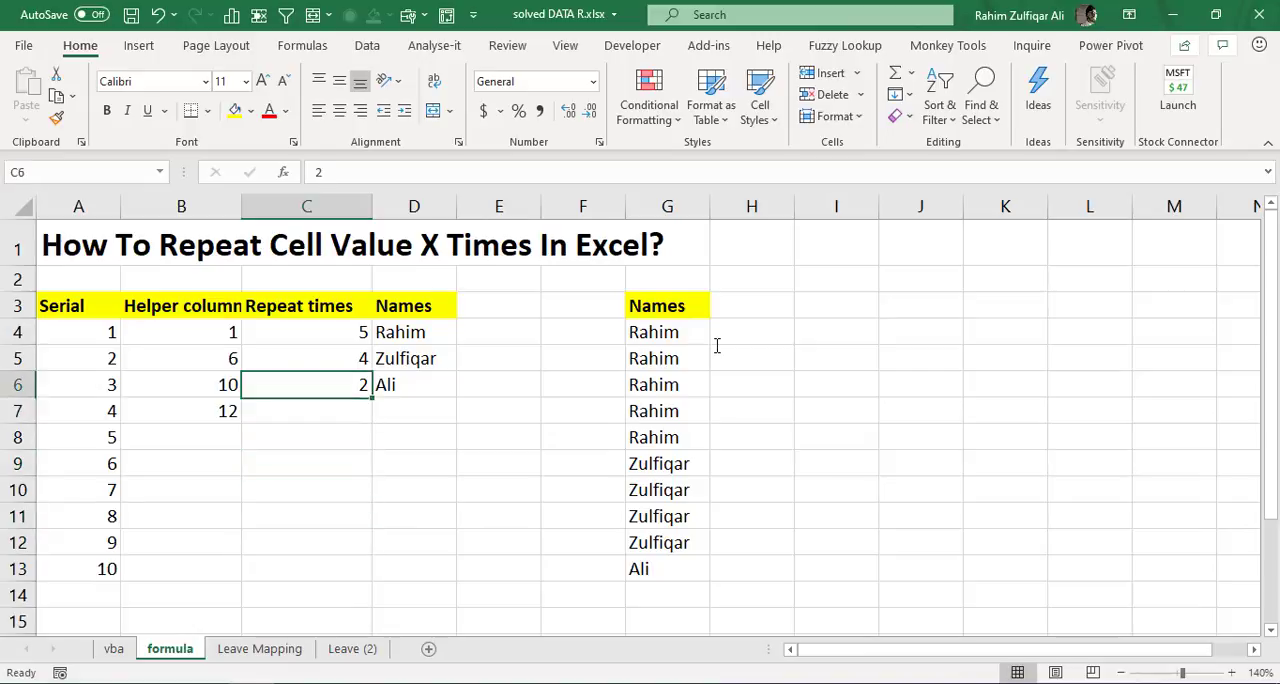
key("Left")
key("Left")
key("Right")
key("Right")
key("Right")
key("Right")
key("Right")
key("Right")
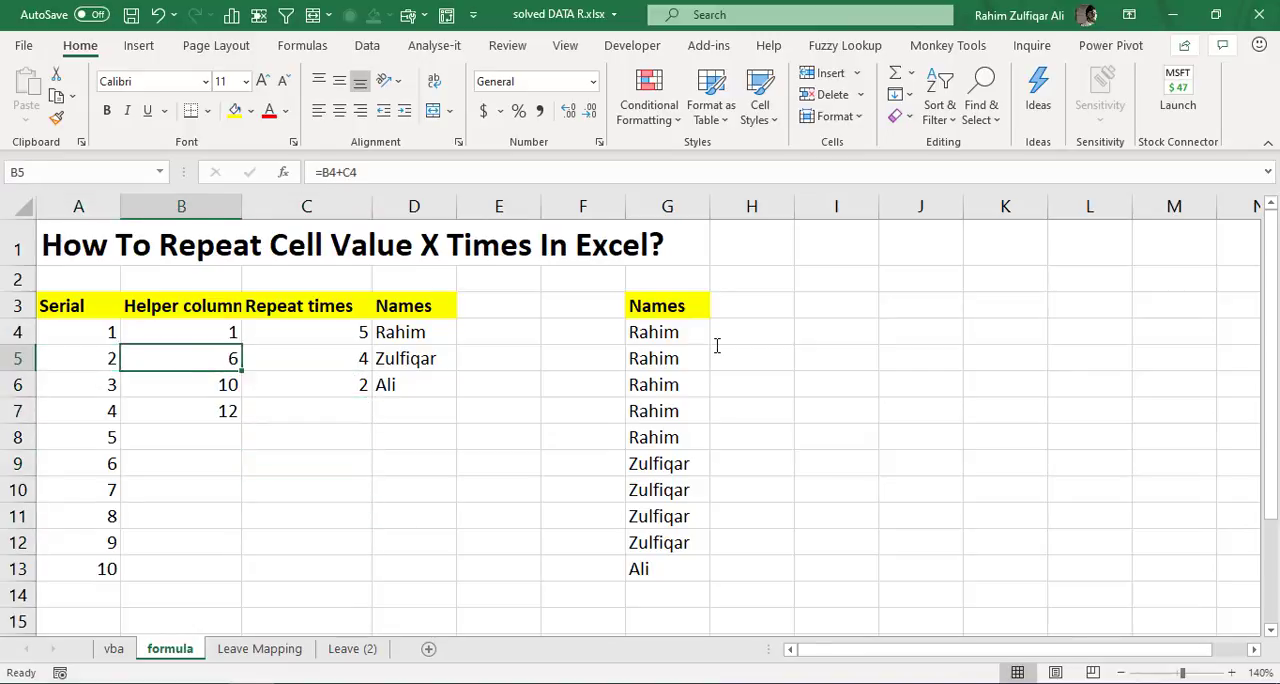
- Extend the Serial column by entering 11 in A14 and 12 in A15
key("Down")
key("Down")
key("Down")
key("Down")
key("Down")
key("Down")
key("Down")
key("Down")
key("Down")
key("Down")
key("Left")
key("Up")
key("Left")
key("Left")
key("Left")
key("Left")
key("Left")
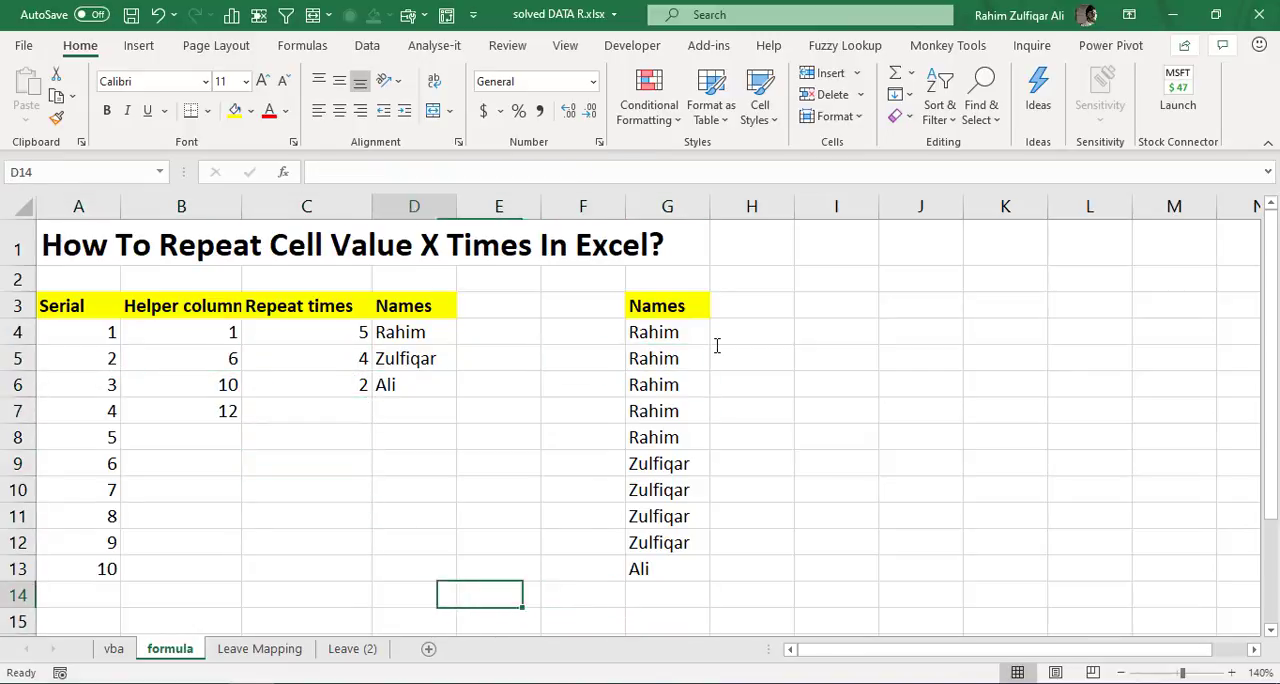
key("Up")
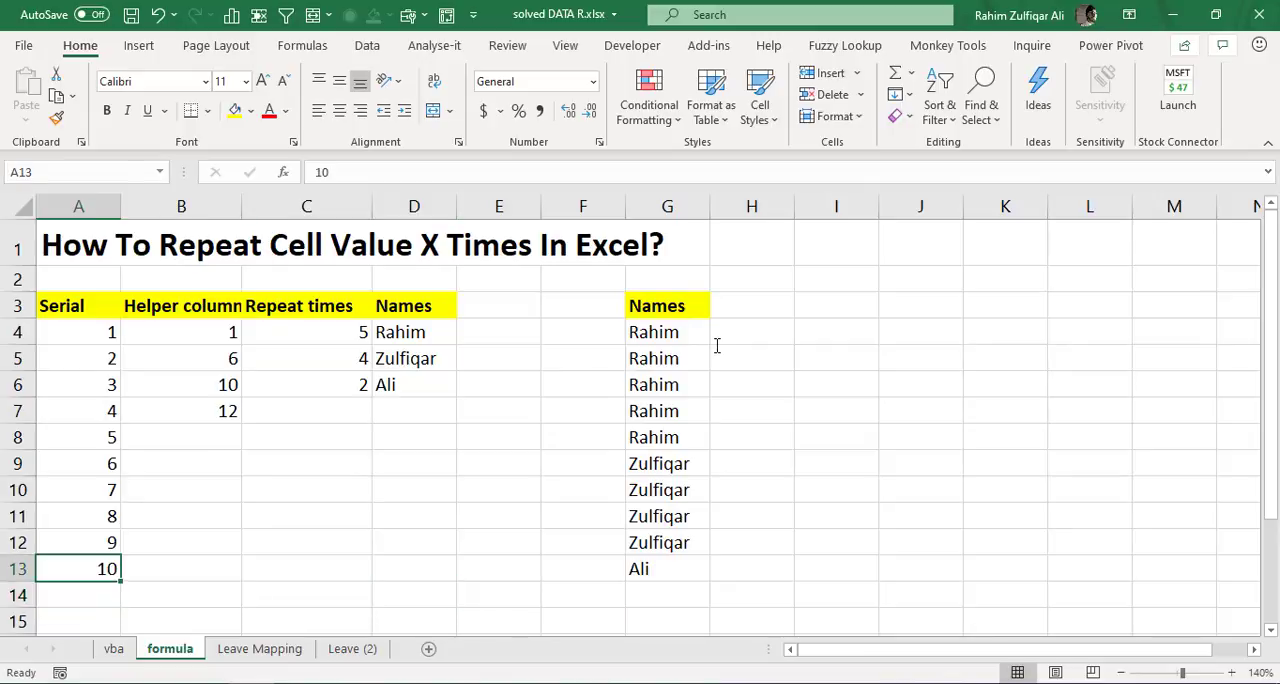
key("Down")
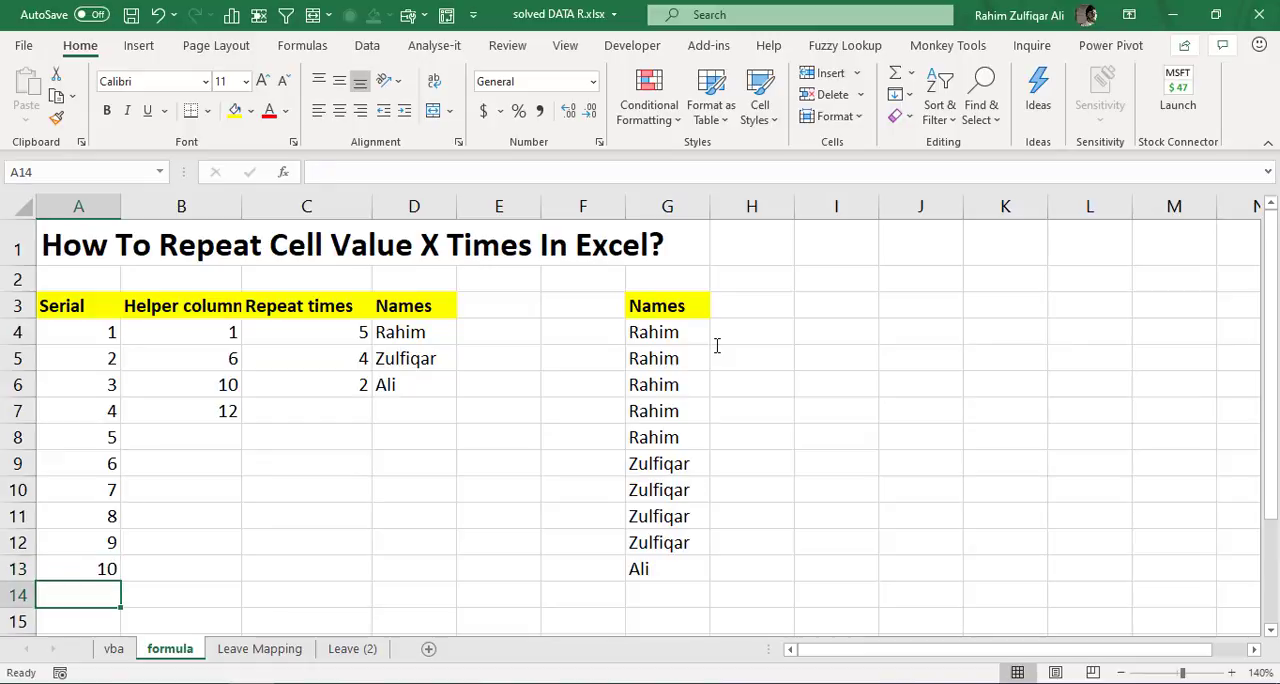
type("11")
key("Return")
type("12")
key("Return")
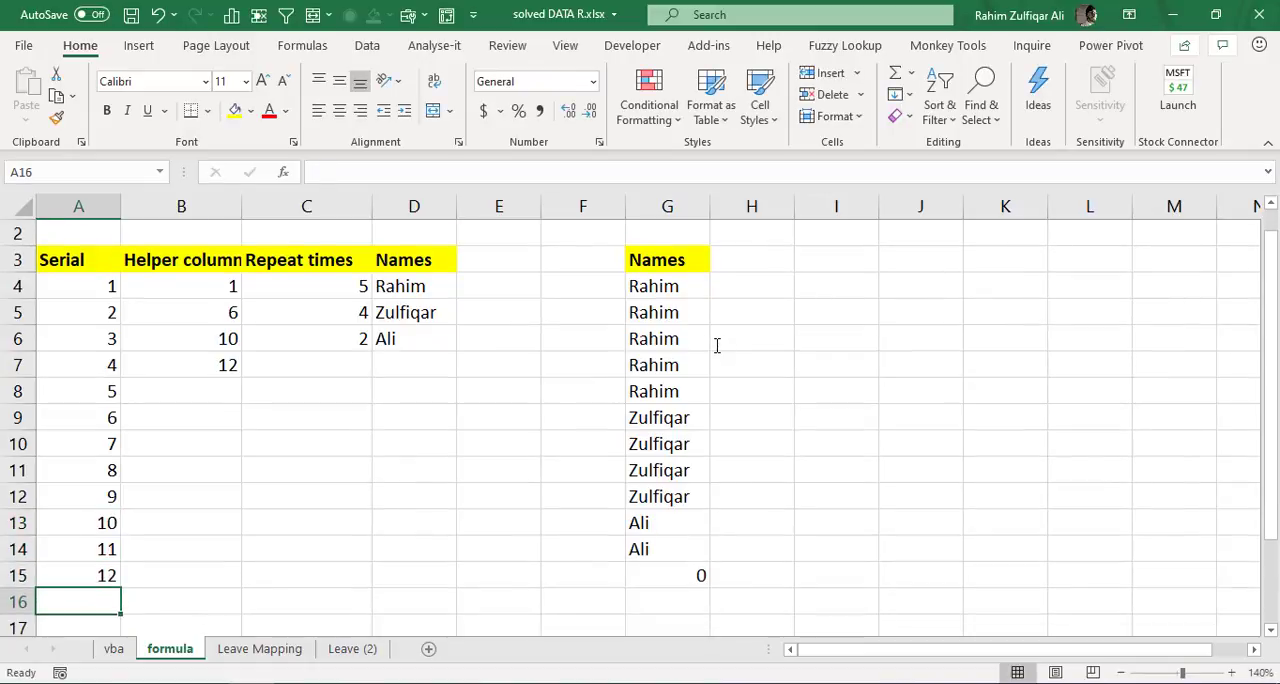
- Review the repeat counts in C4:C6, the helper values in B4:B7 and the serials in A4:A15
key("ctrl+Up")
key("ctrl+Up")
key("Down")
key("Right")
key("Right")
key("Right")
key("Left")
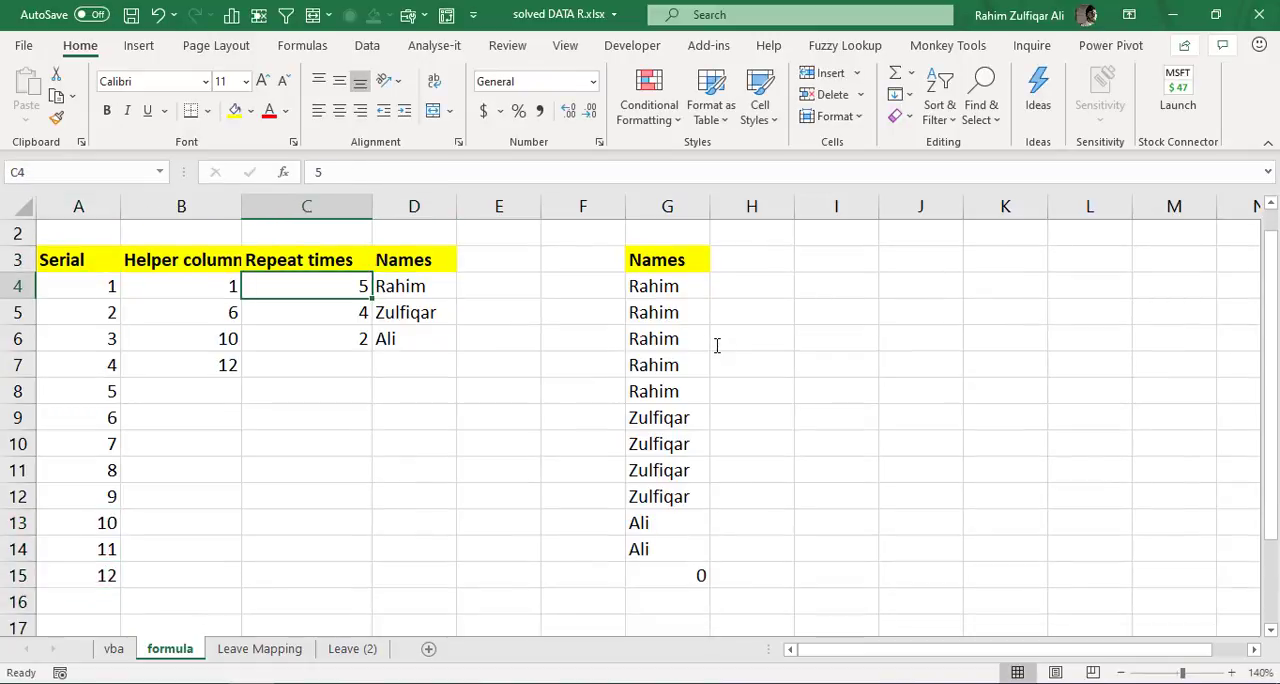
key("shift+Down")
key("shift+Down")
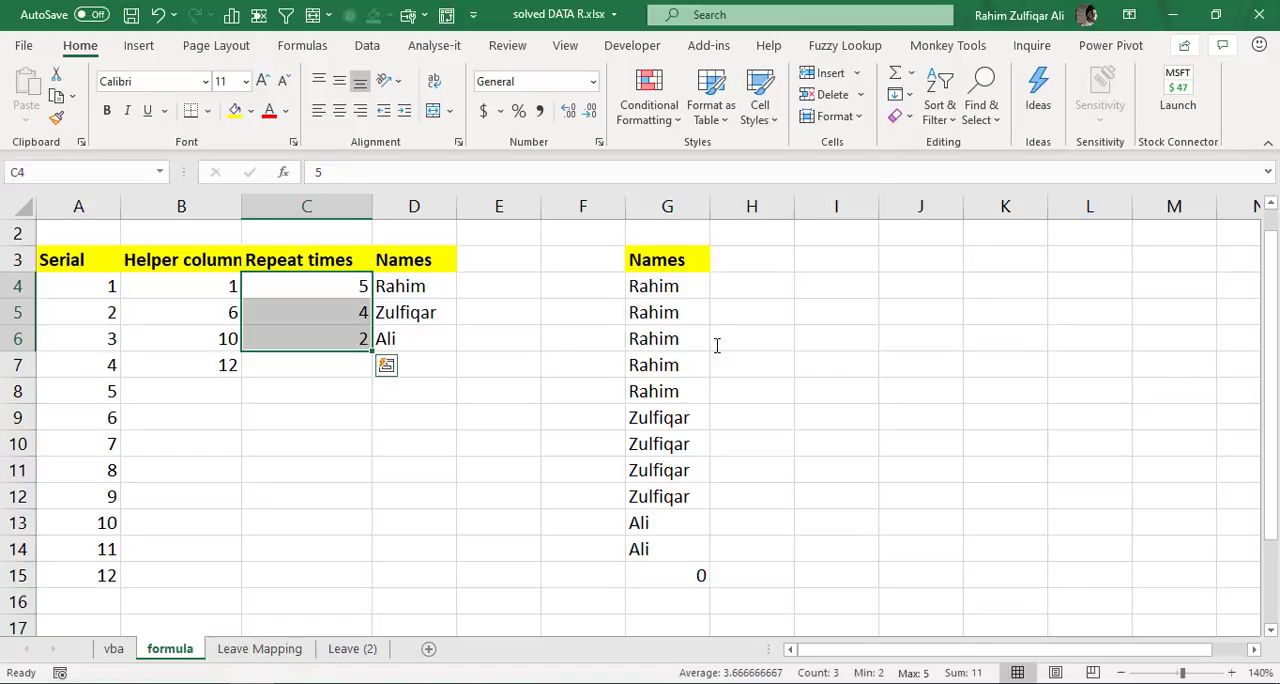
key("Left")
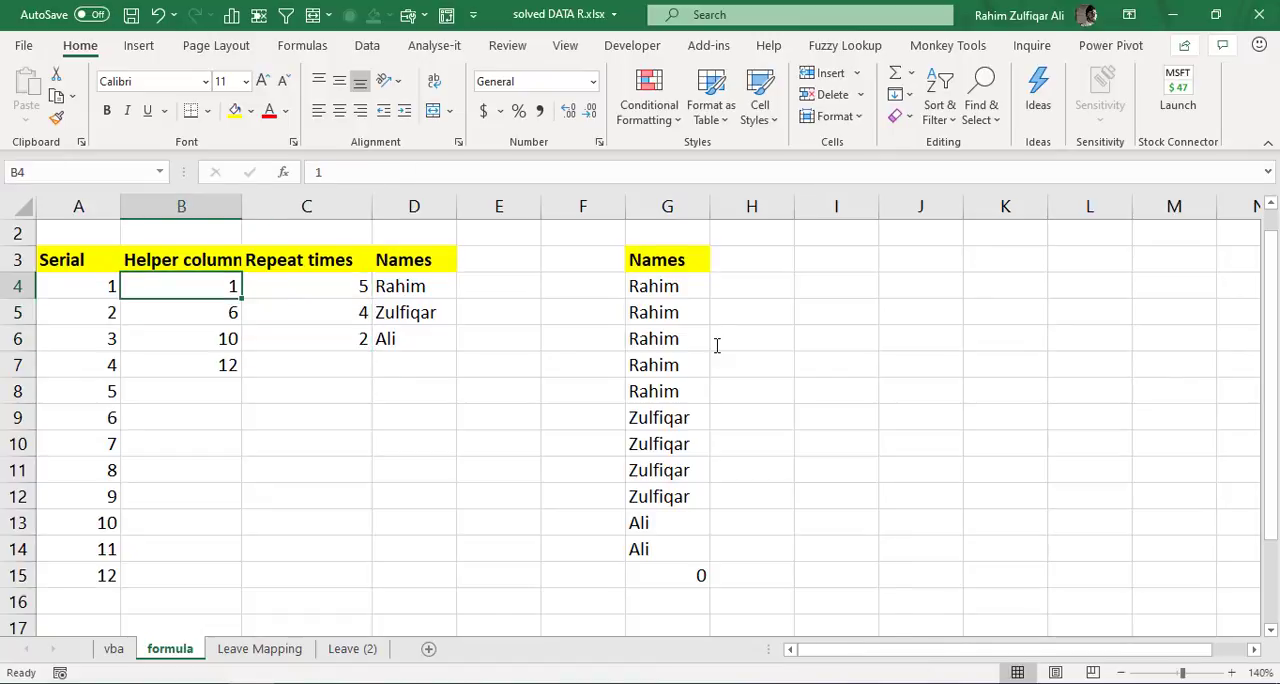
key("Down")
key("Down")
key("Down")
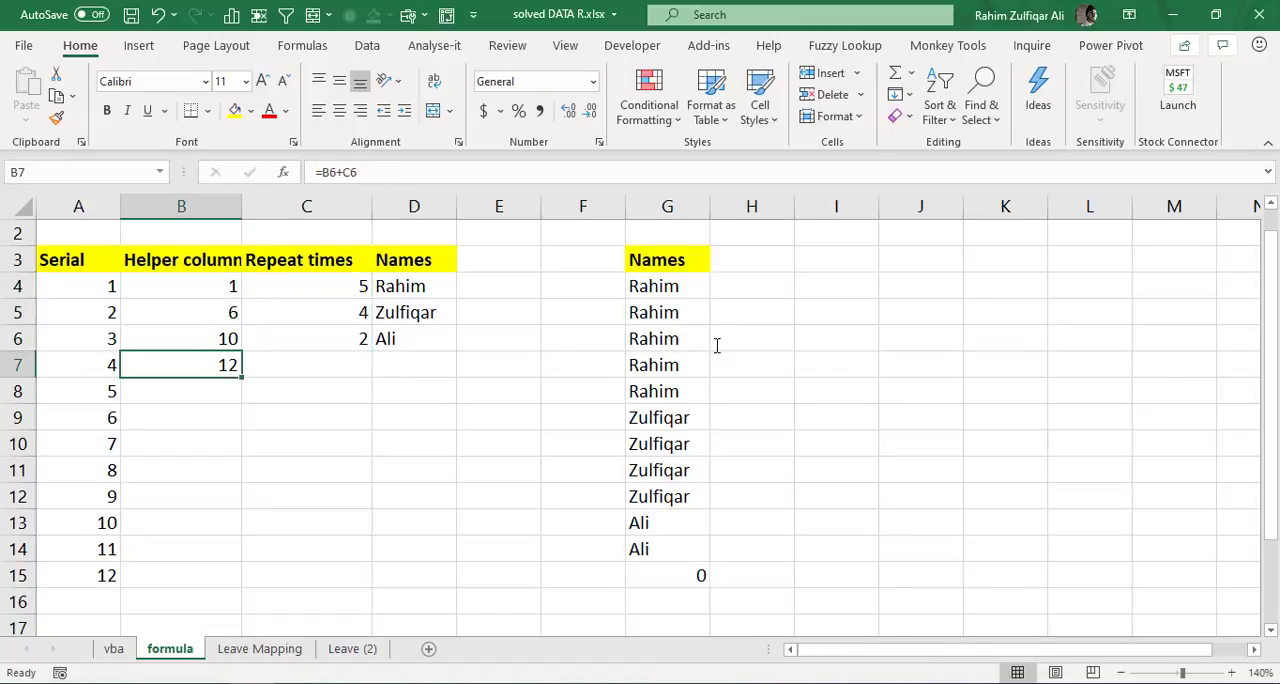
key("Left")
key("Up")
key("Up")
key("Up")
key("Up")
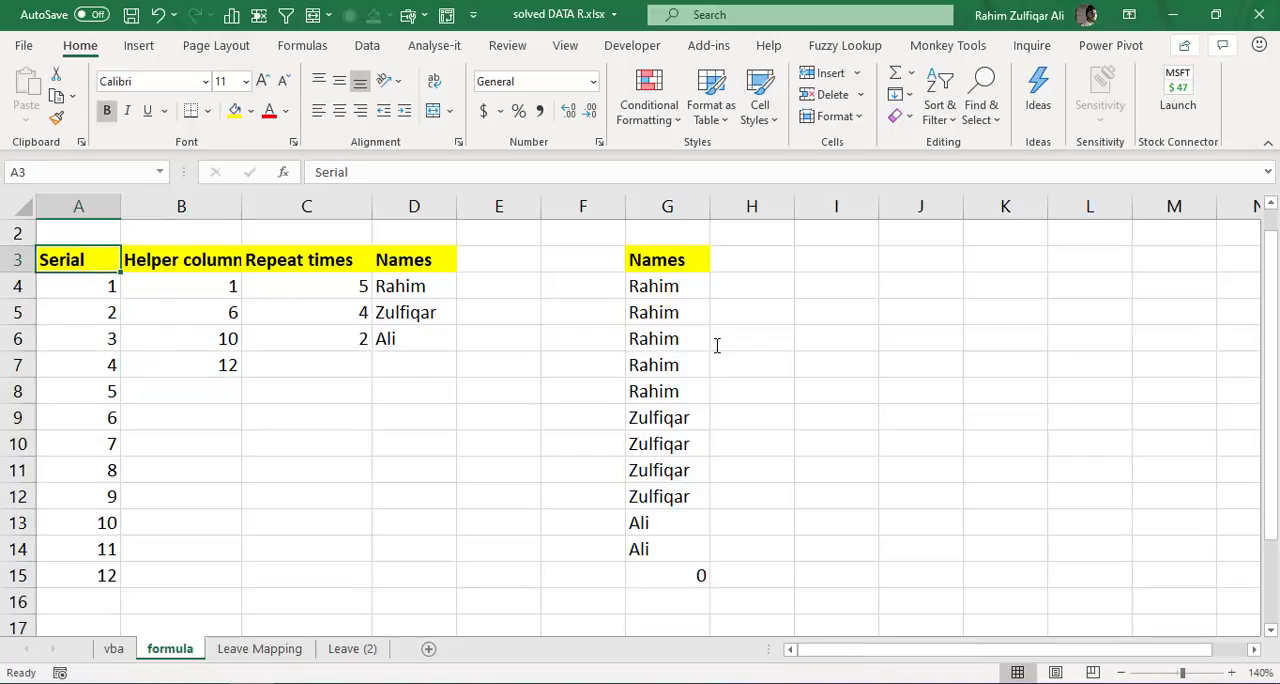
key("Down")
key("ctrl+shift+Down")
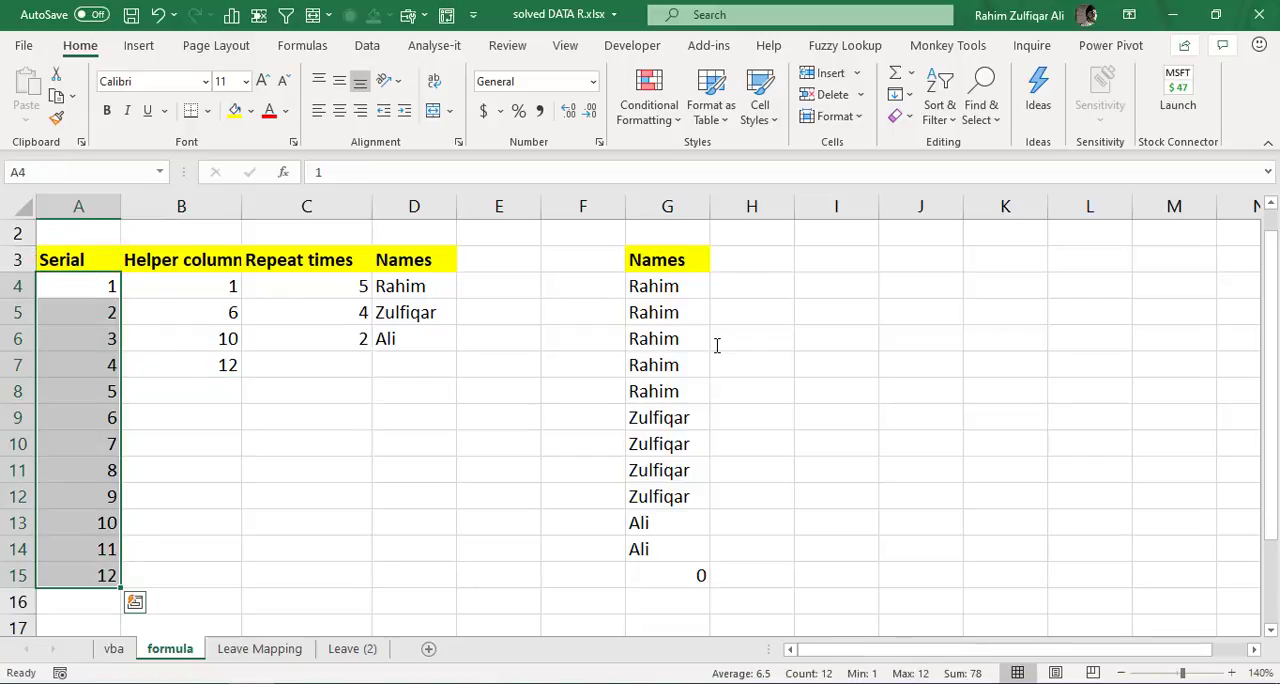
- Inspect the cell references used by the IFERROR and VLOOKUP formula in G4
key("Right")
key("Right")
key("Right")
key("Right")
key("Right")
key("Right")
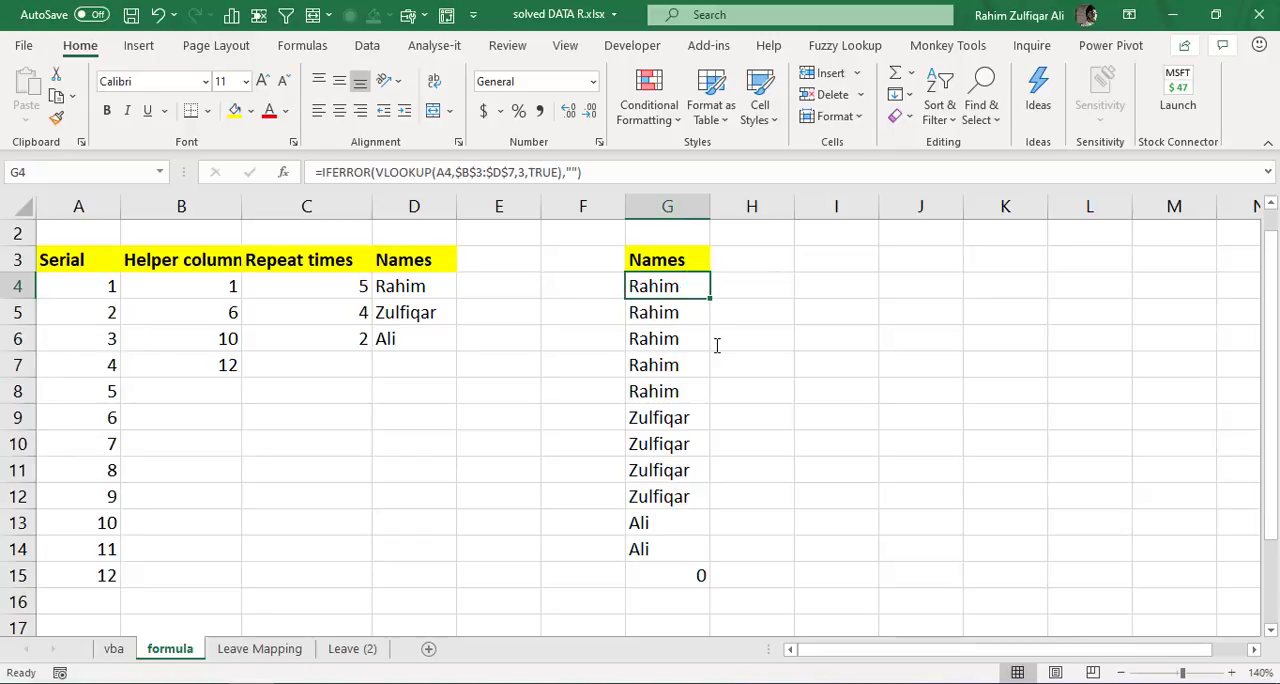
key("F2")
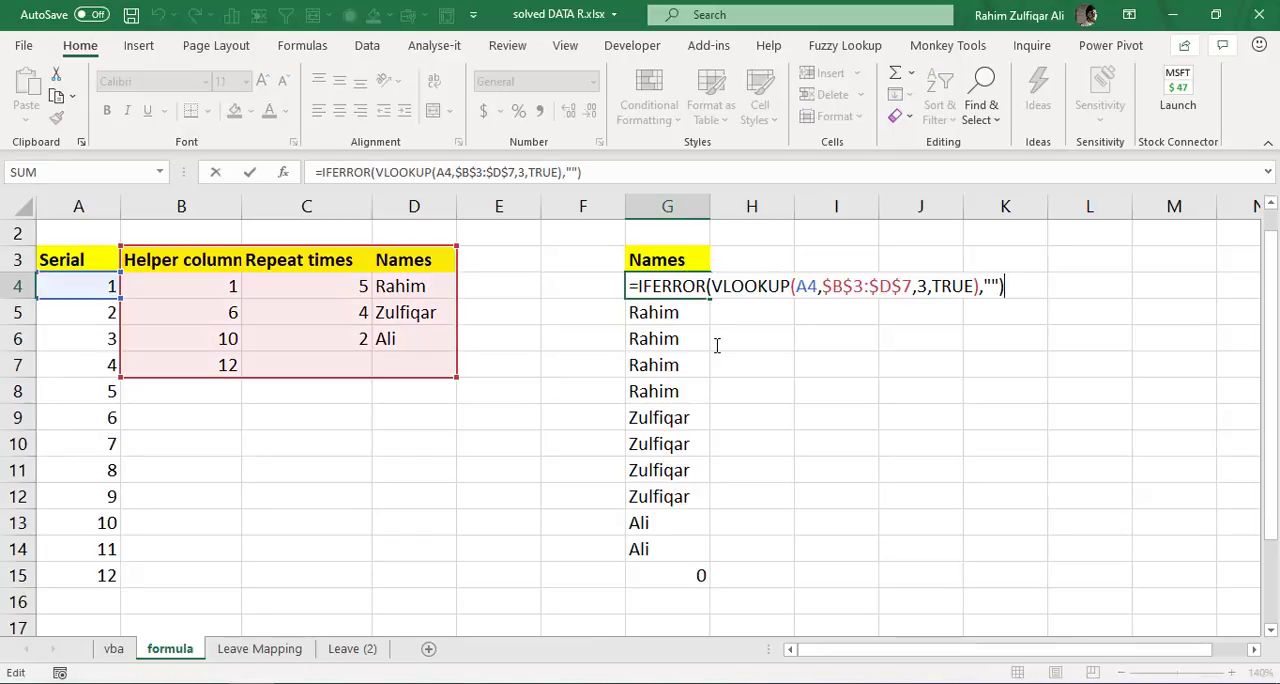
key("Return")
key("Up")
key("Up")
key("Up")
key("Up")
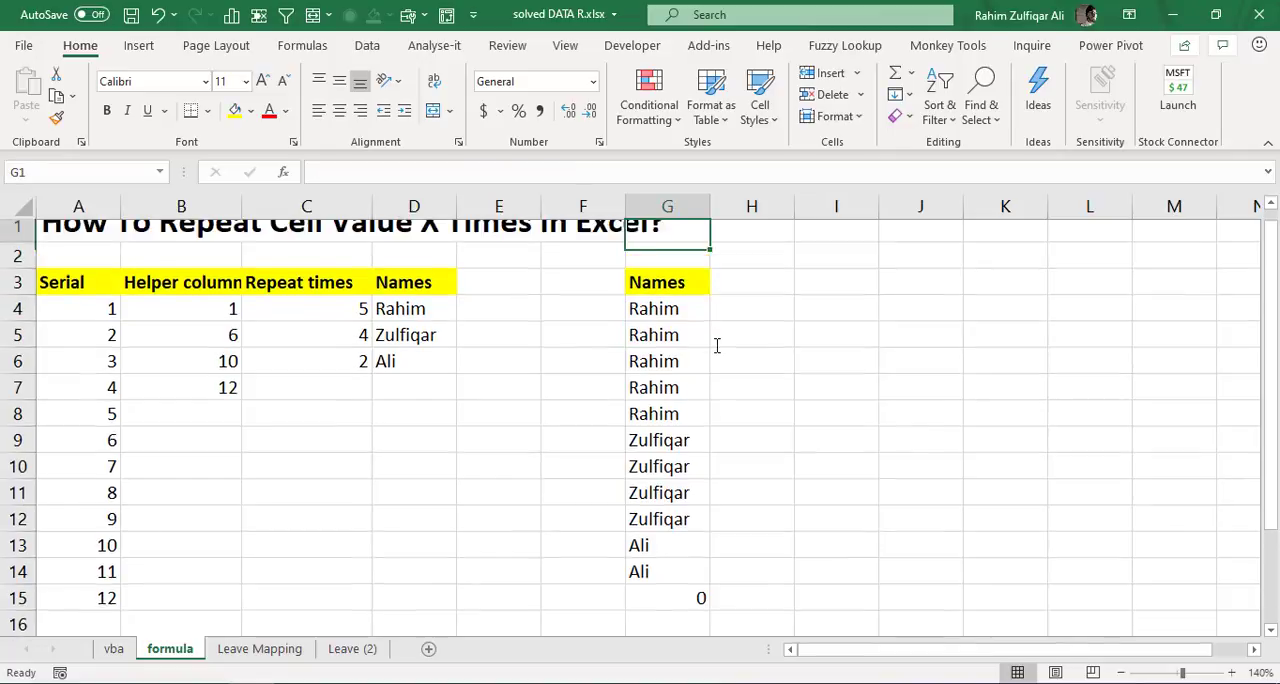
key("Down")
key("Down")
key("Down")
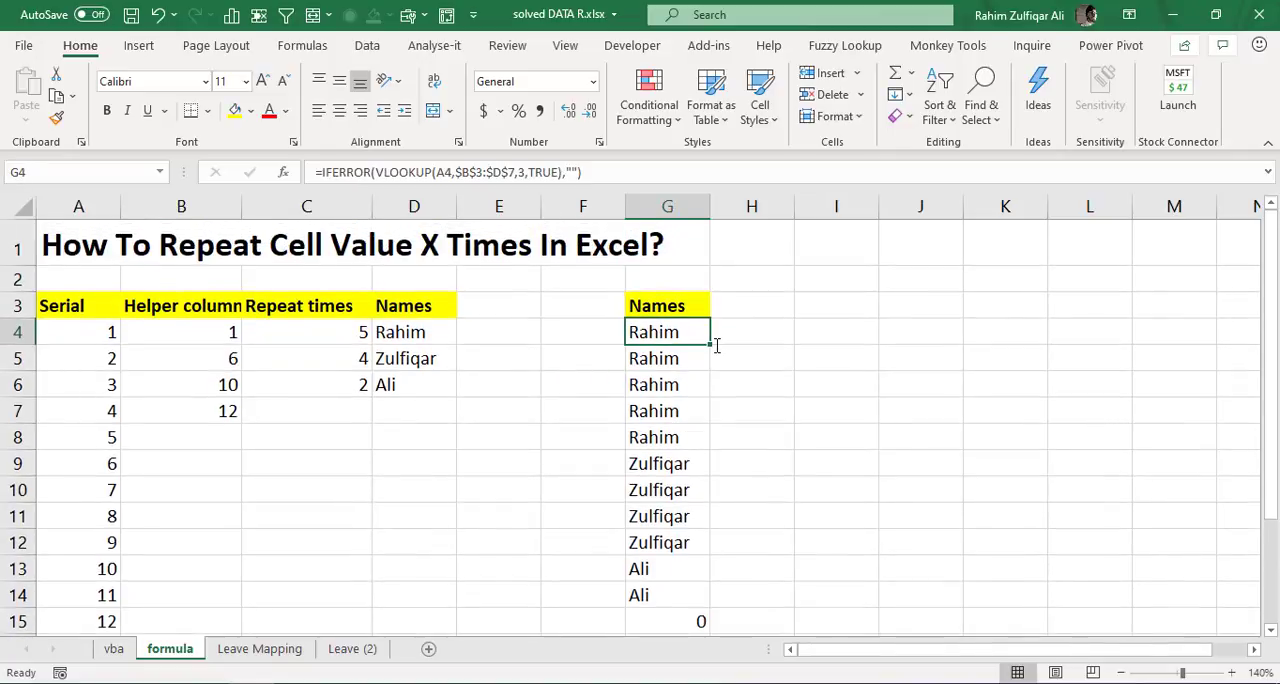
- Set the repeat counts in C4, C5 and C6 to 2, 3 and 1
key("Left")
key("Left")
key("Left")
key("Left")
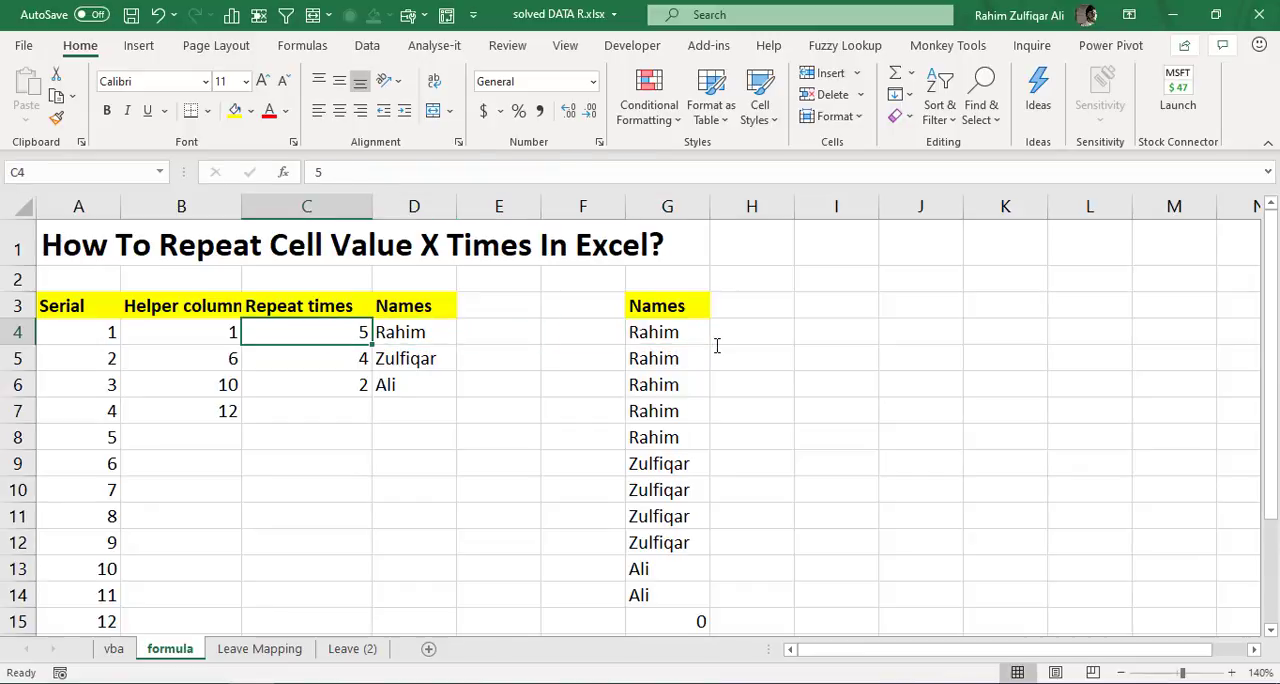
type("2")
key("Return")
type("3")
key("Return")
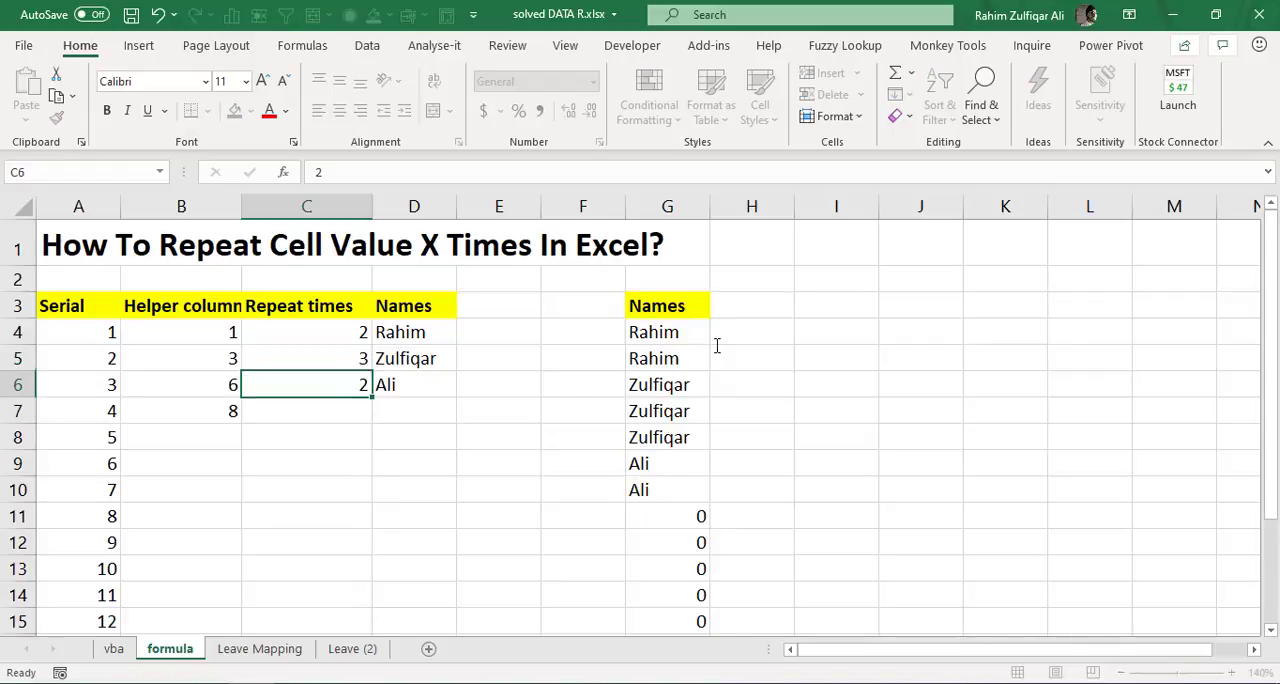
type("1")
key("Return")
- Check each group of repeated names in G4:G9 of the output list against the repeat counts
key("Right")
key("Right")
key("Right")
key("Right")
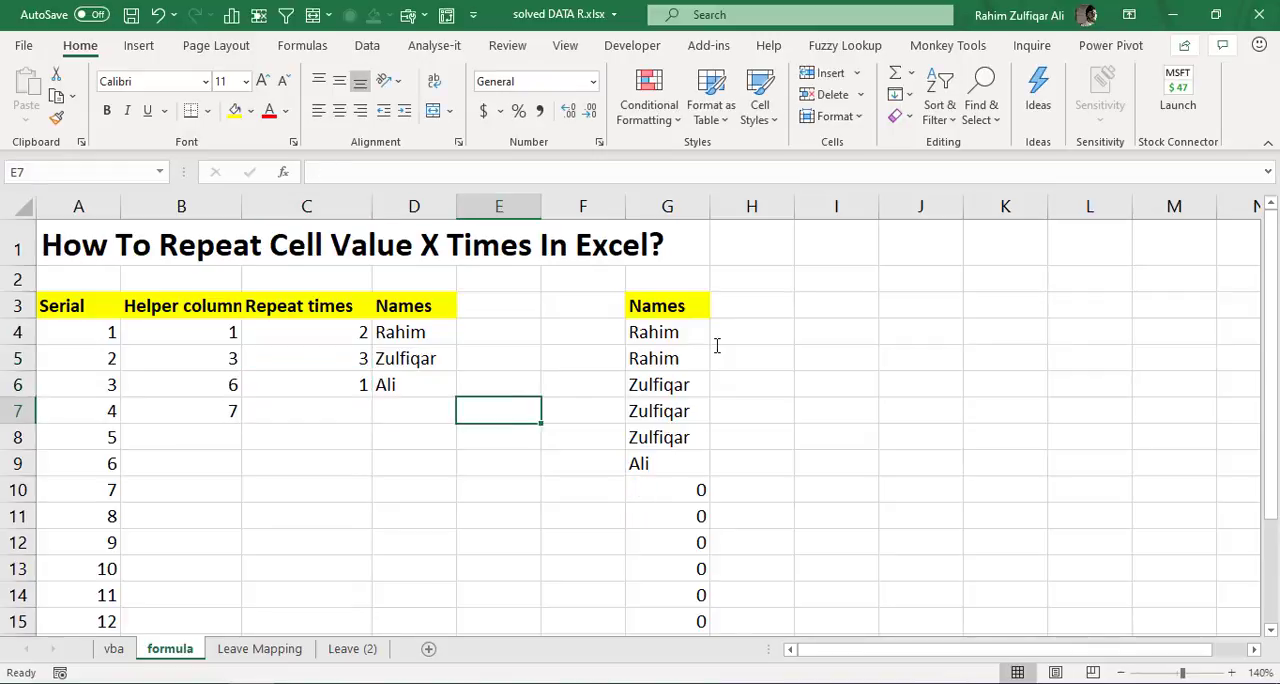
key("Up")
key("Up")
key("Up")
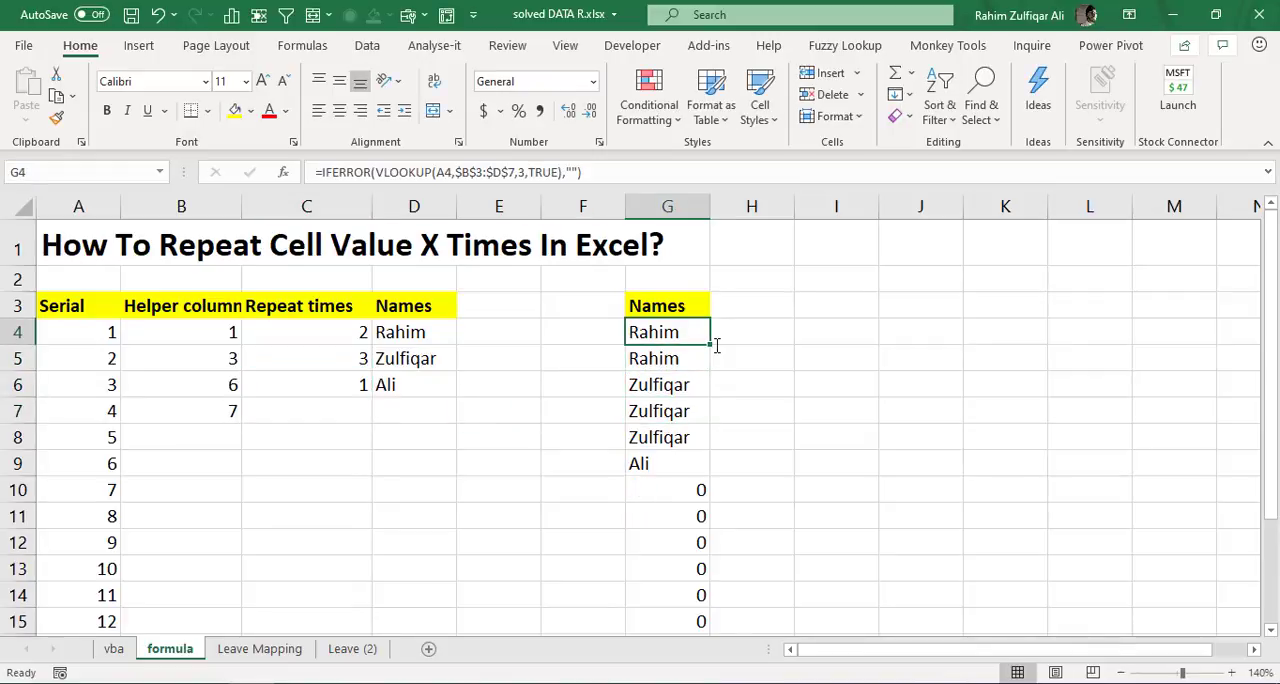
key("shift+Down")
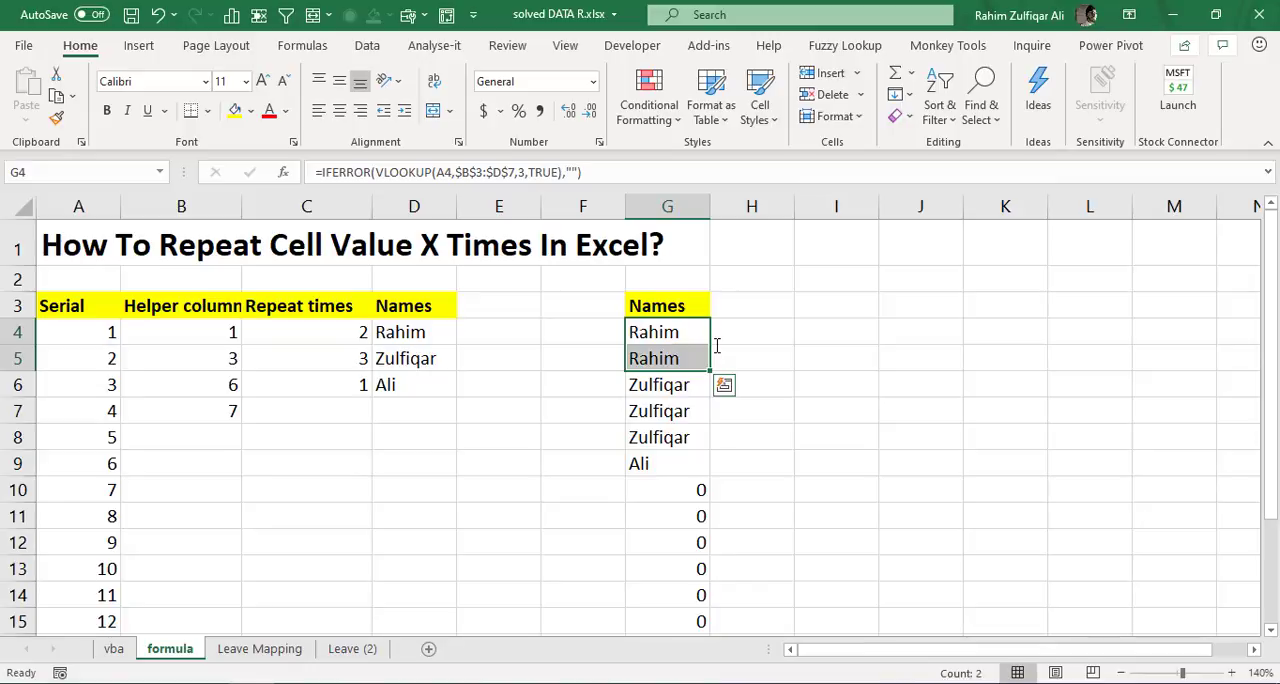
key("Down")
key("Down")
key("shift+Down")
key("shift+Down")
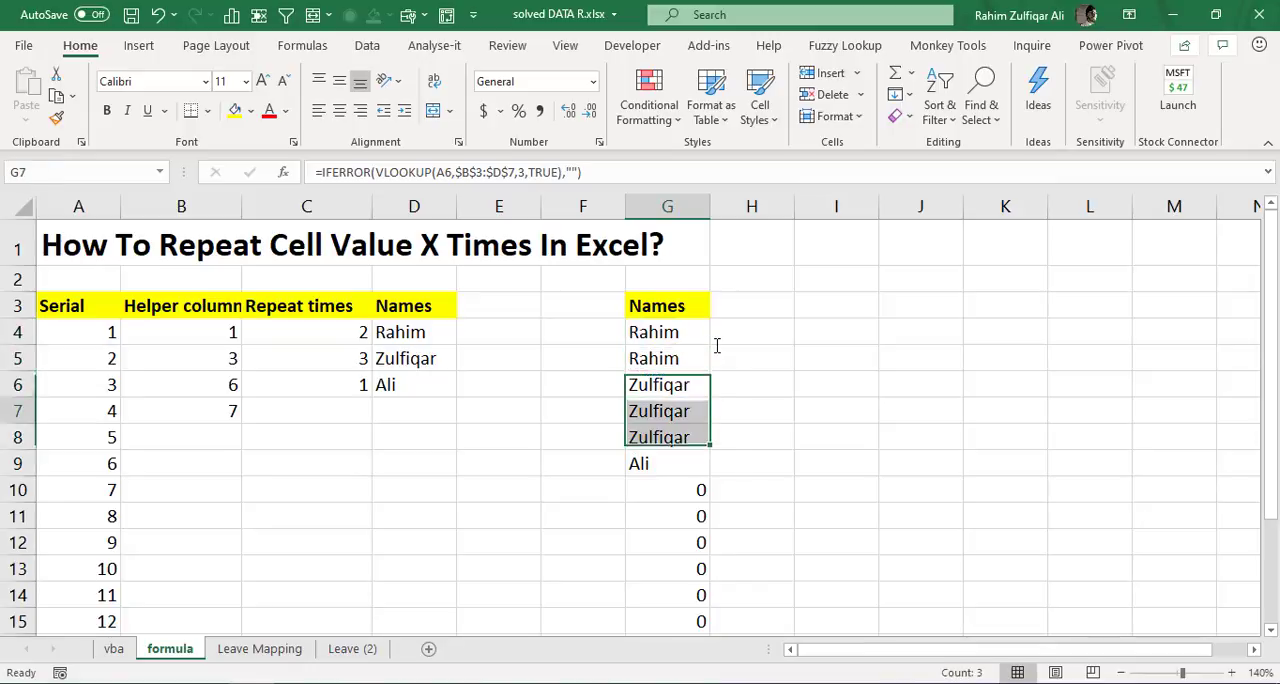
key("Down")
key("Down")
key("Down")
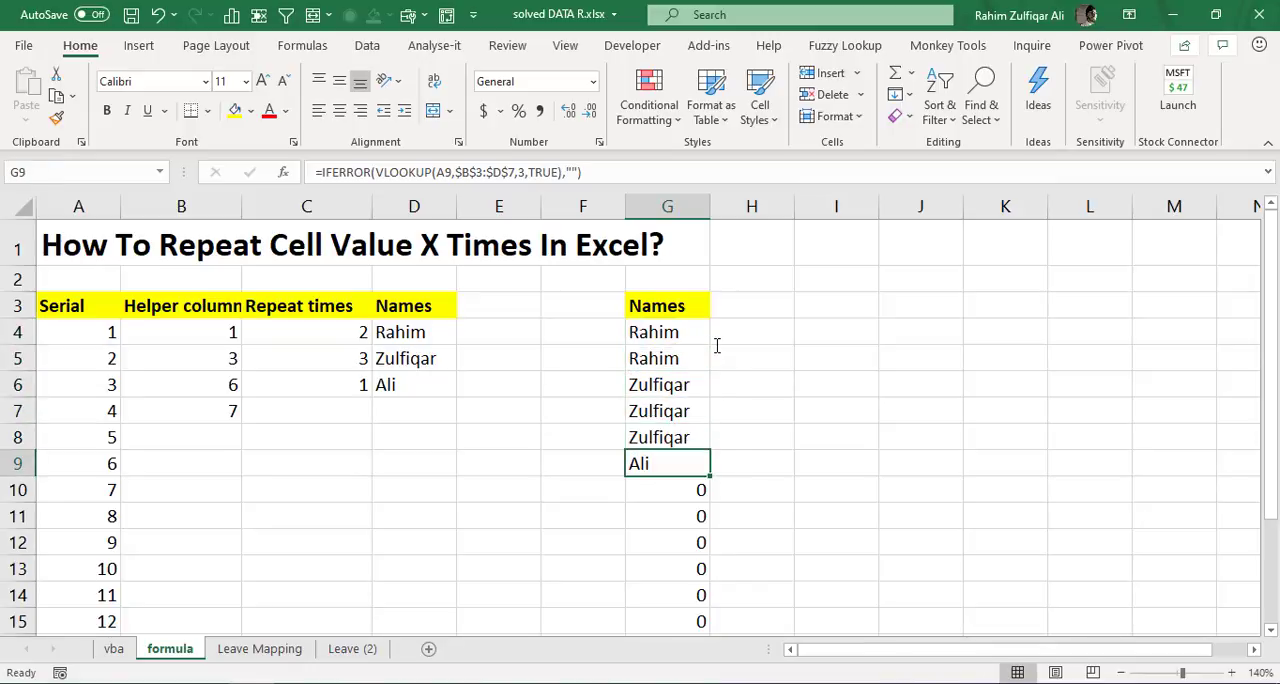
key("ctrl+Up")
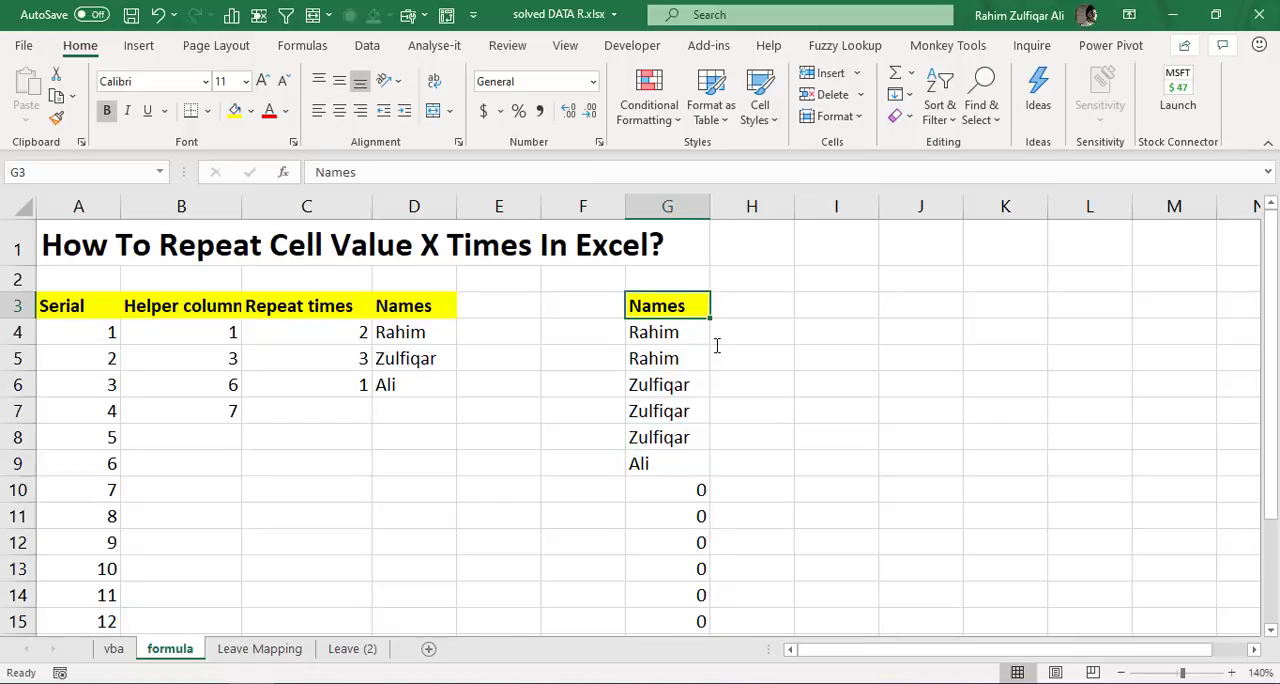
- Review the Serial, Helper column and Repeat times columns alongside the output Names column
key("Left")
key("Left")
key("Left")
key("Left")
key("Left")
key("Left")
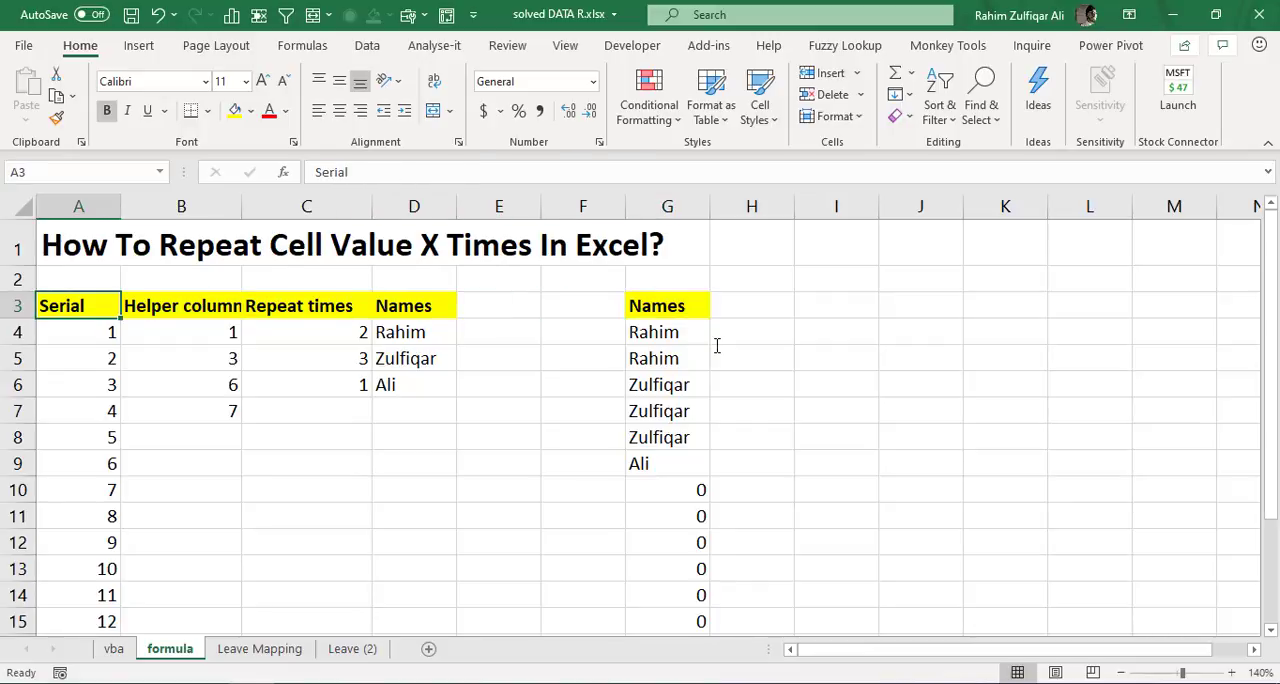
key("Right")
key("Right")
key("Down")
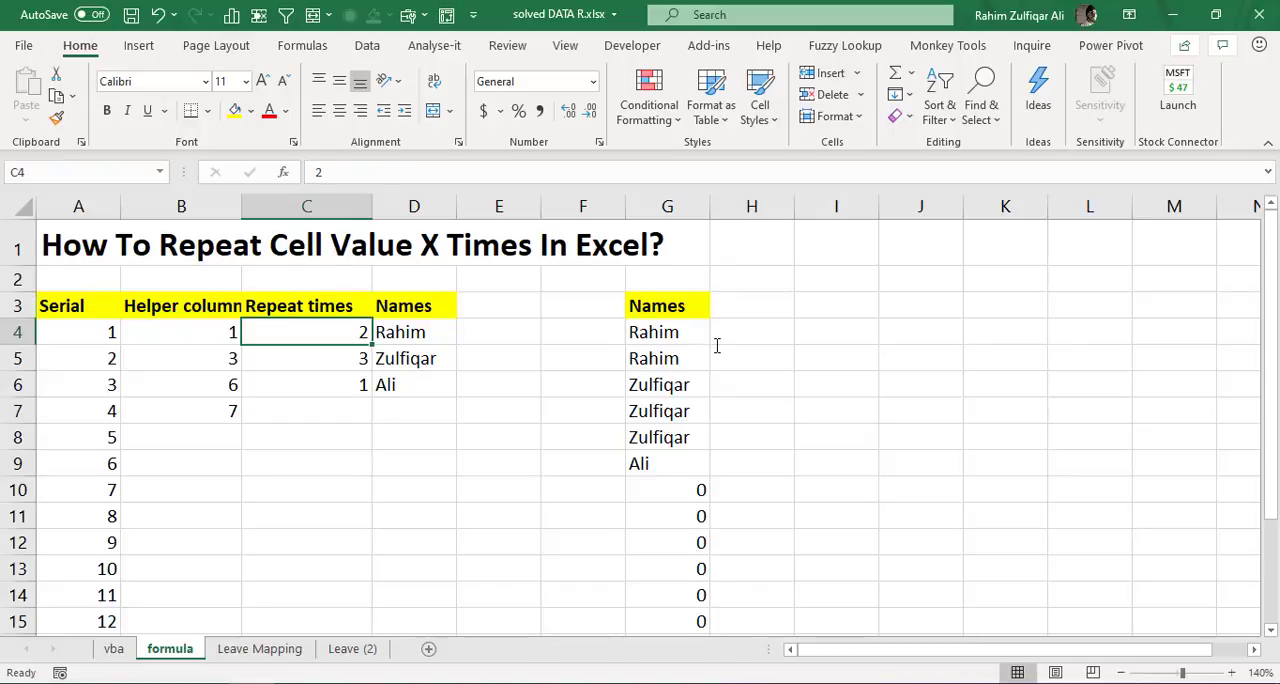
key("Left")
key("Down")
key("Right")
key("Right")
key("Right")
key("Right")
key("Right")
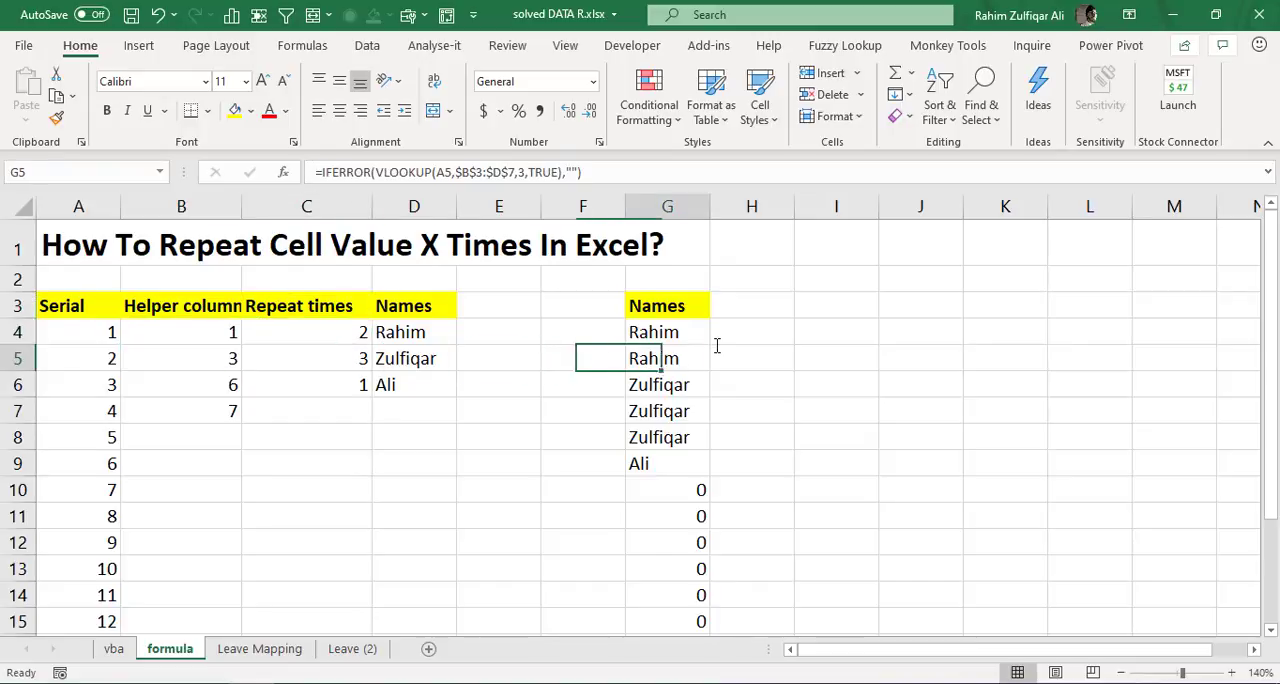
- Go to the vba sheet, switch to Notepad and copy the entire CopyData macro code
key("ctrl+Page_Up")
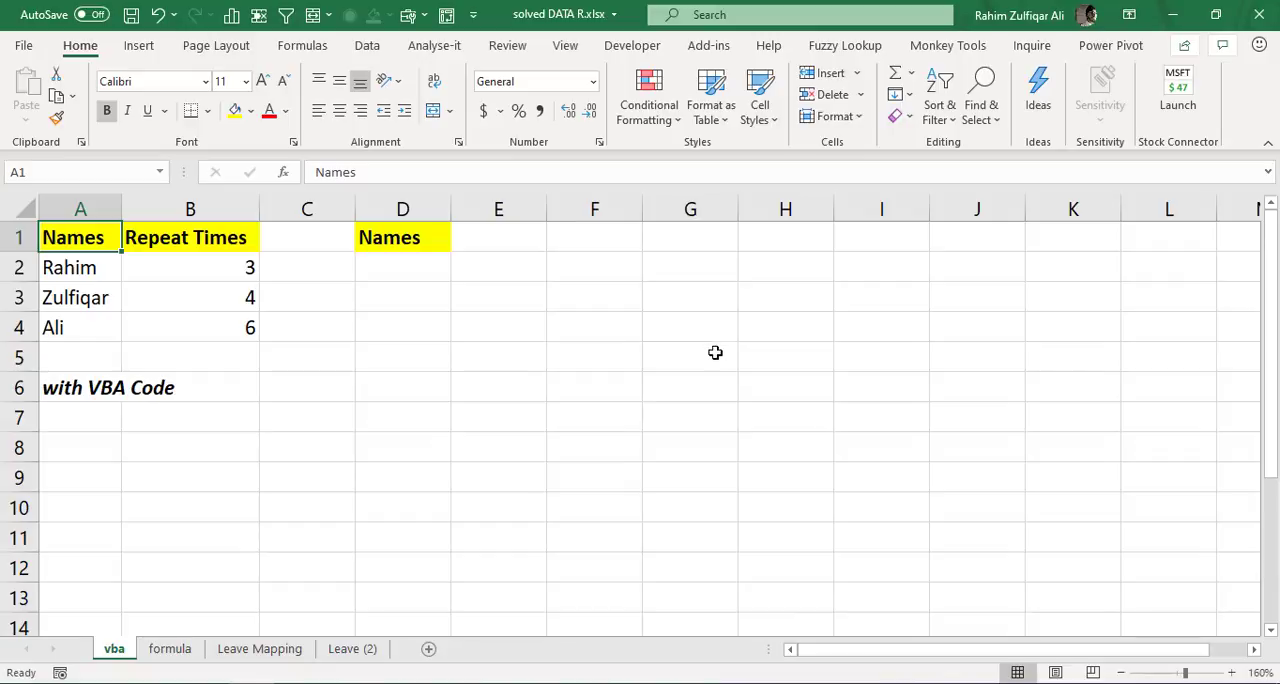
key("alt+Tab")
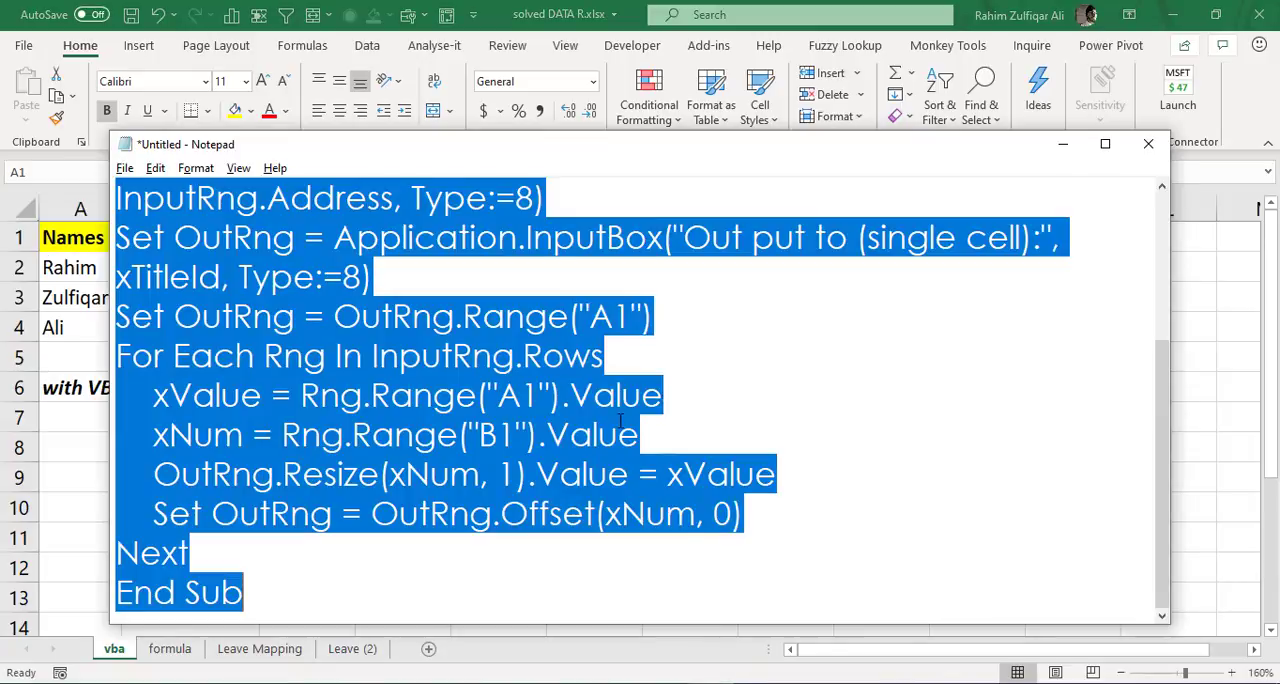
left_click(614, 405)
mouse_move(1161, 424)
left_mouse_down()
mouse_move(1160, 244)
mouse_move(1156, 418)
left_mouse_up()
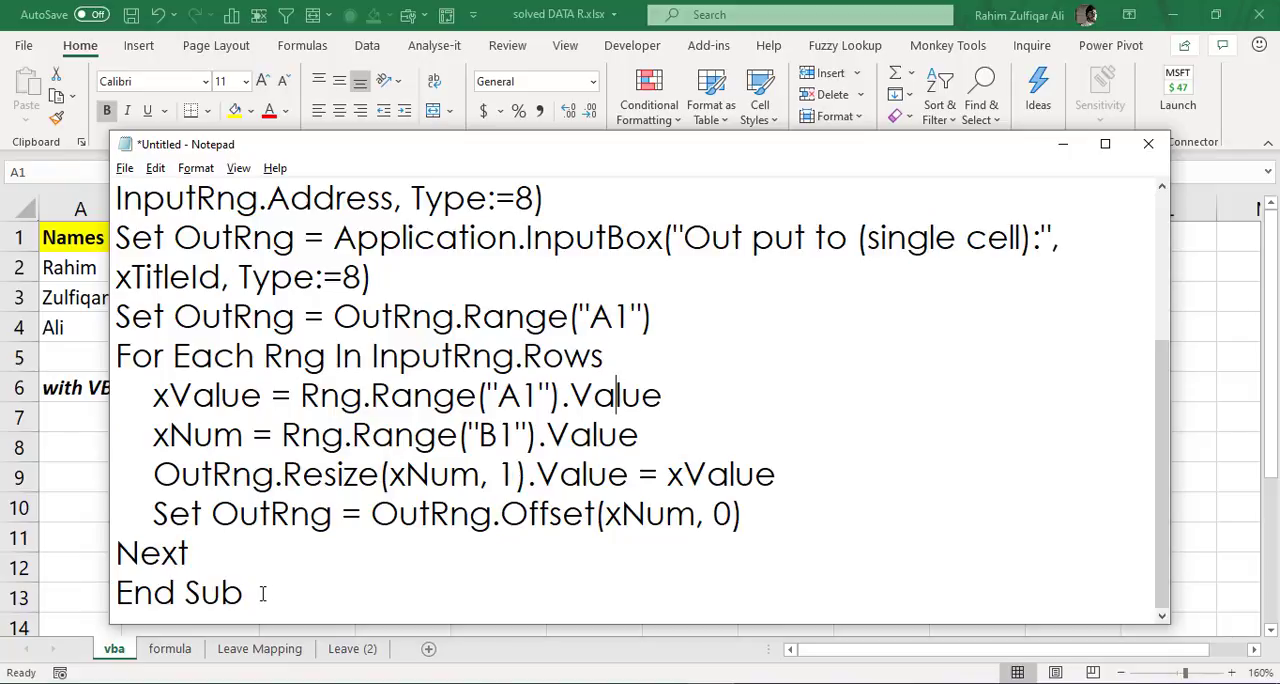
left_click_drag(262, 593, 260, 182)
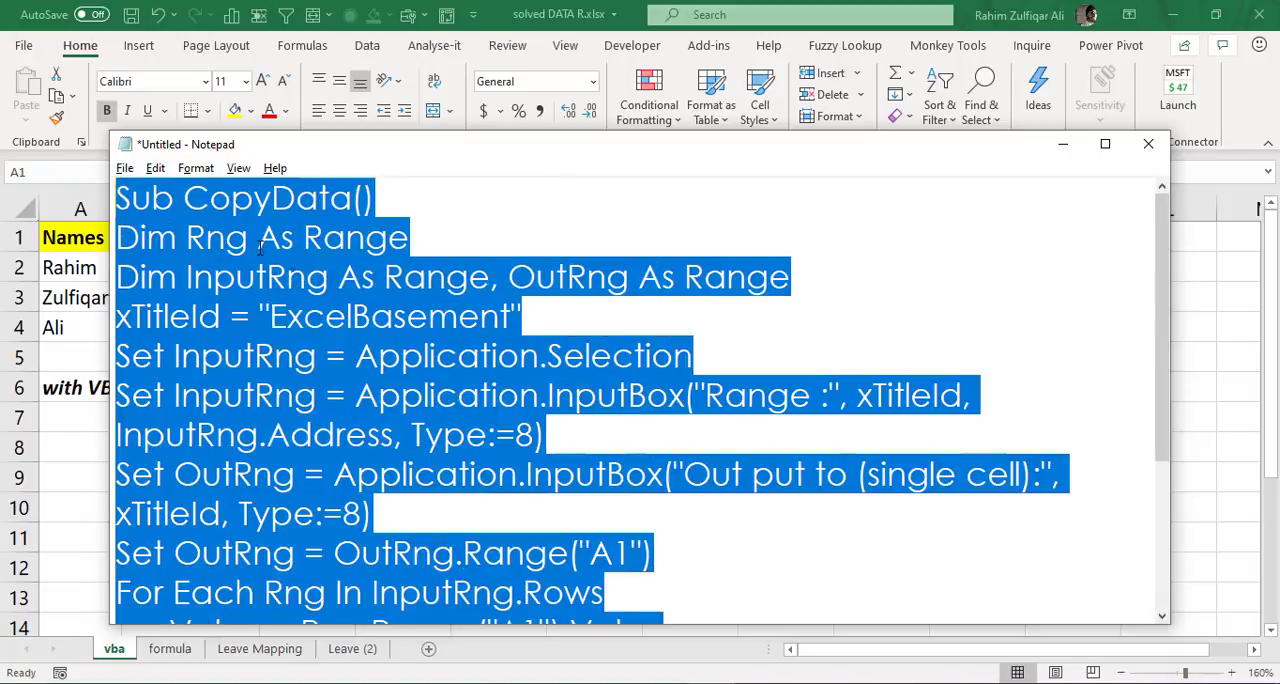
right_click(290, 280)
left_click(342, 336)
left_click(1061, 146)
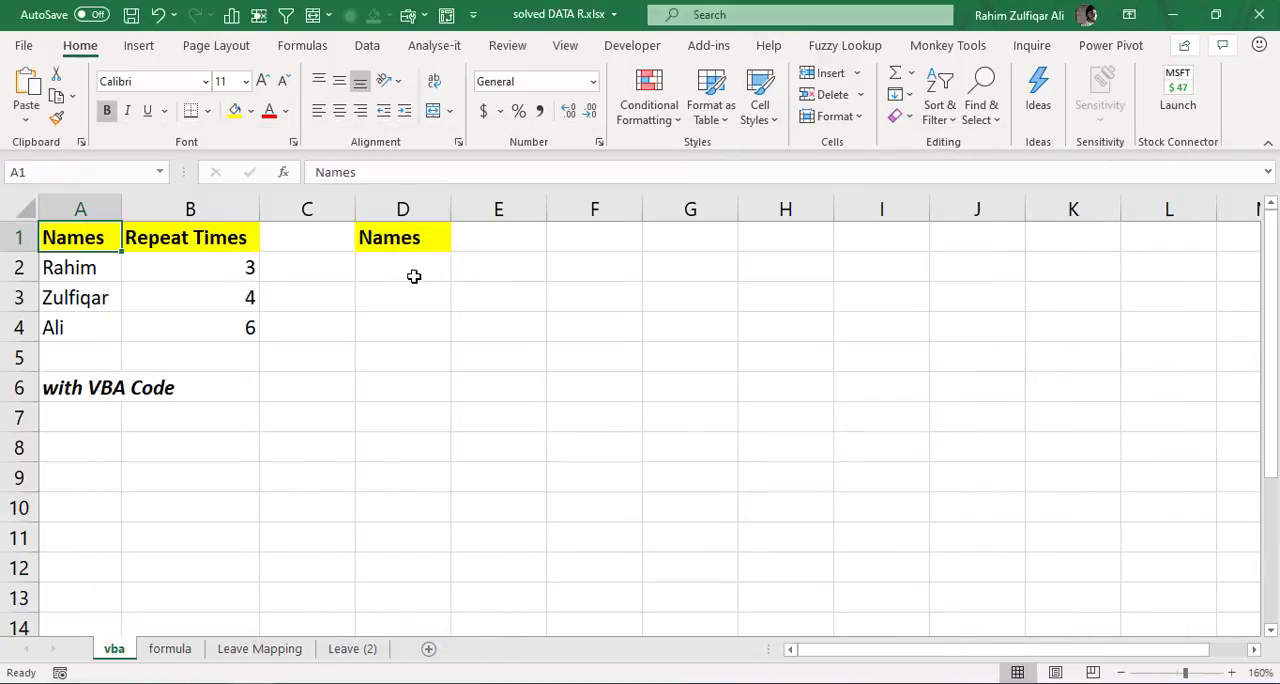
- Insert a new module in the solved DATA R.xlsx VBA project and paste the copied CopyData code into it
left_click(414, 276)
left_click(563, 305)
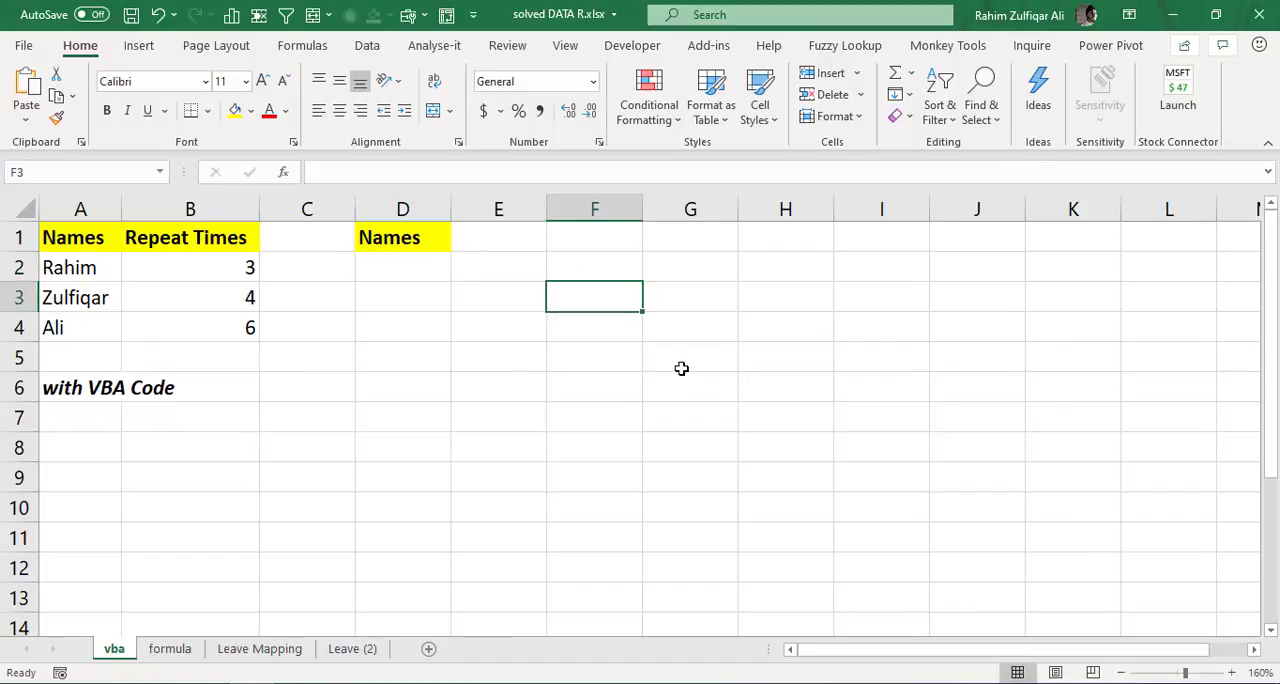
left_click(614, 47)
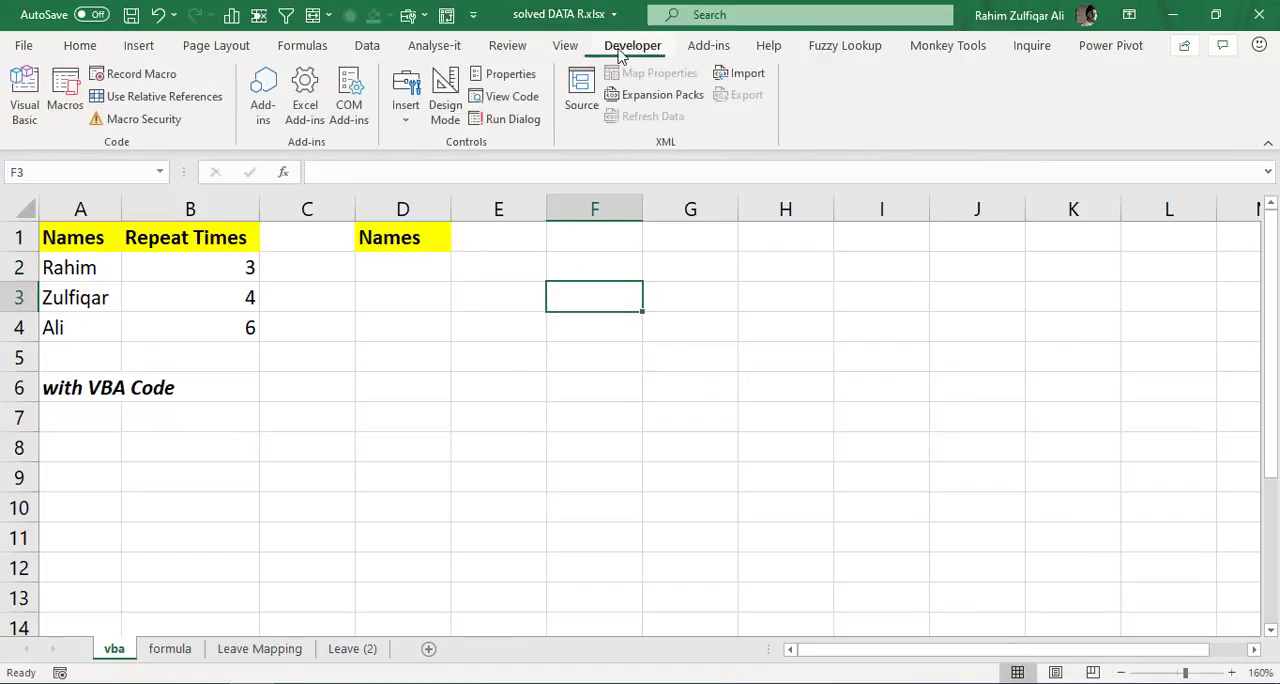
left_click(26, 115)
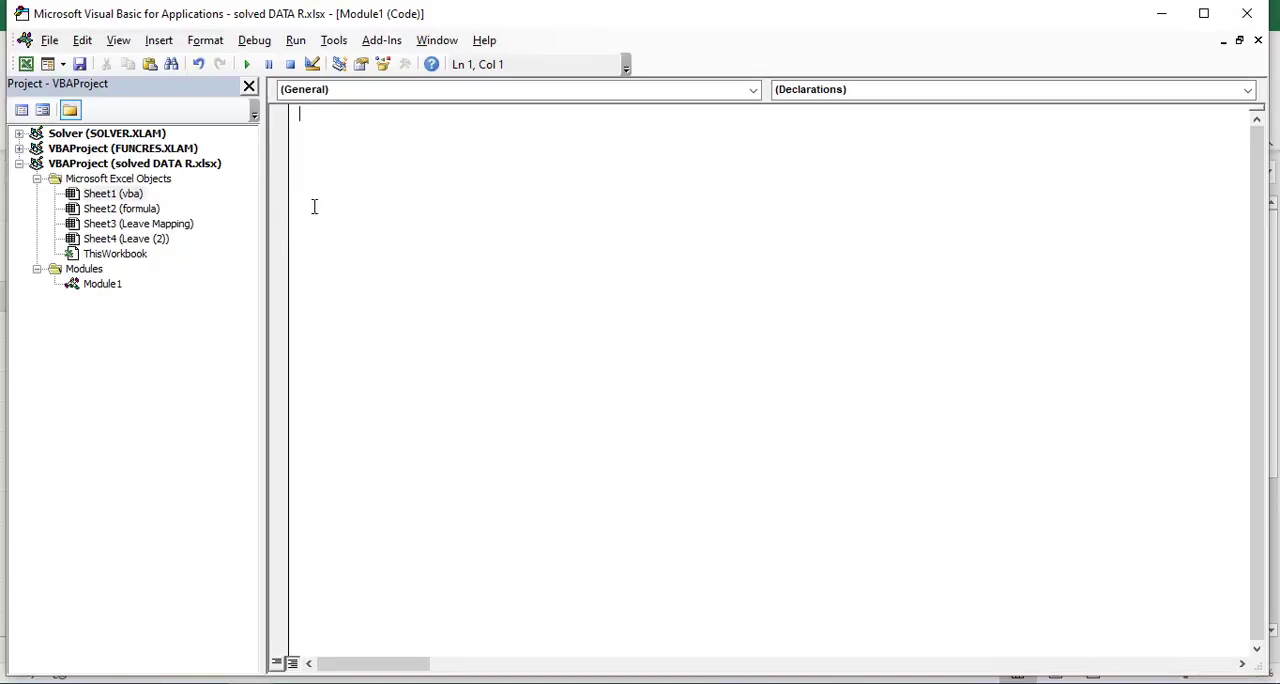
left_click(160, 42)
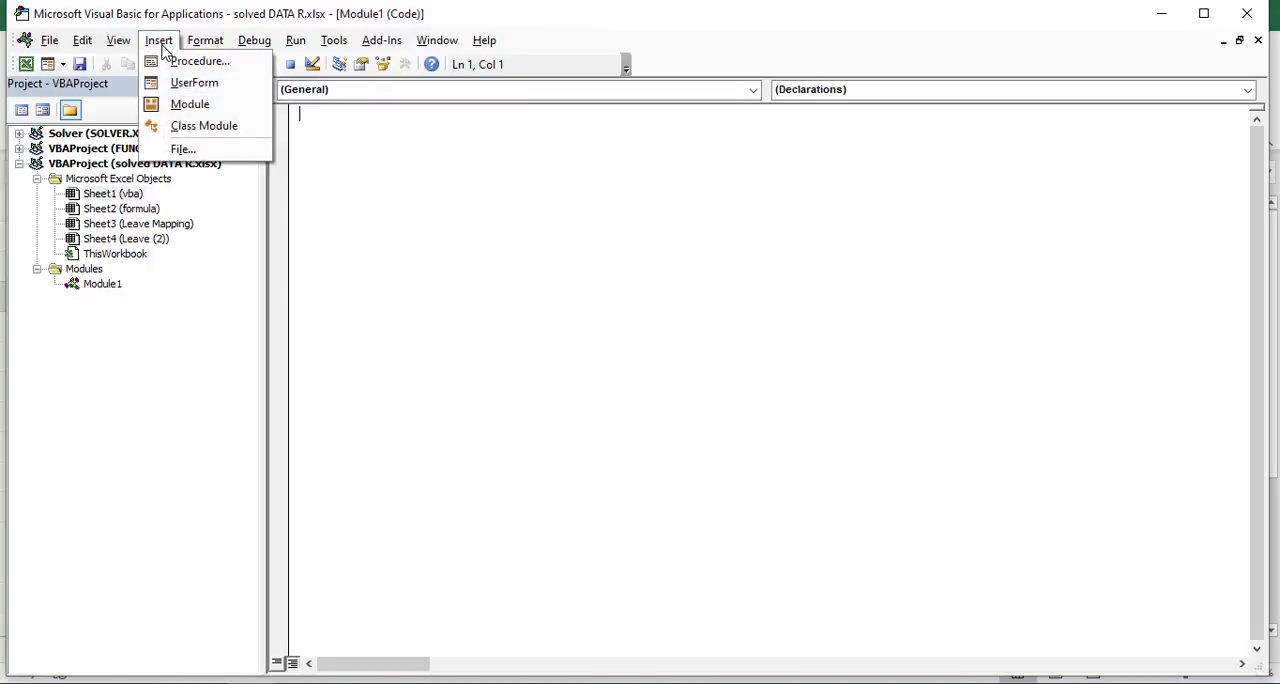
left_click(192, 104)
right_click(313, 122)
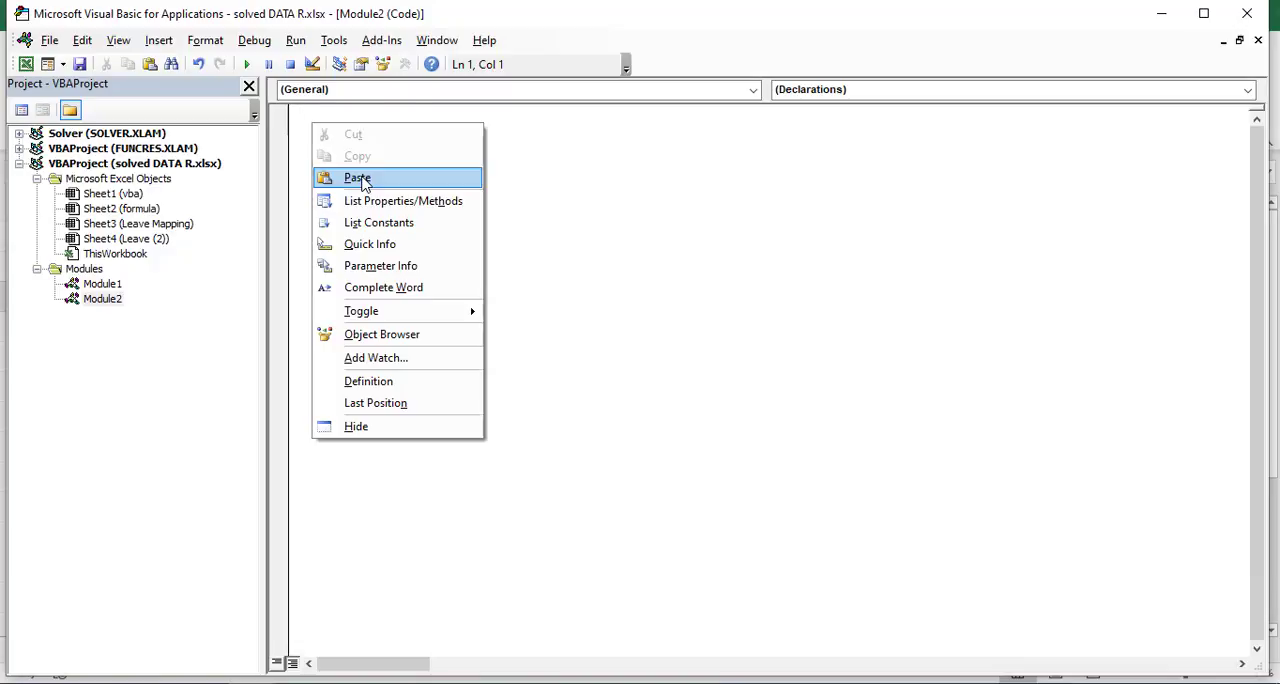
left_click(358, 178)
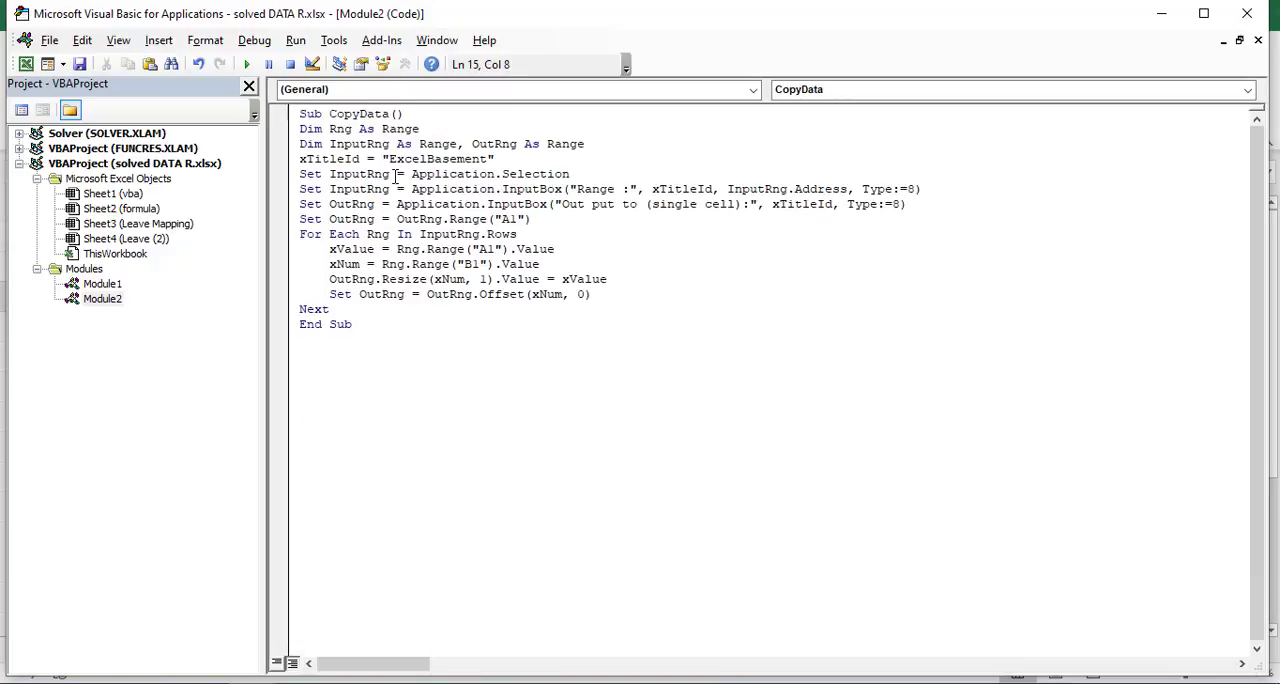
left_click(1160, 27)
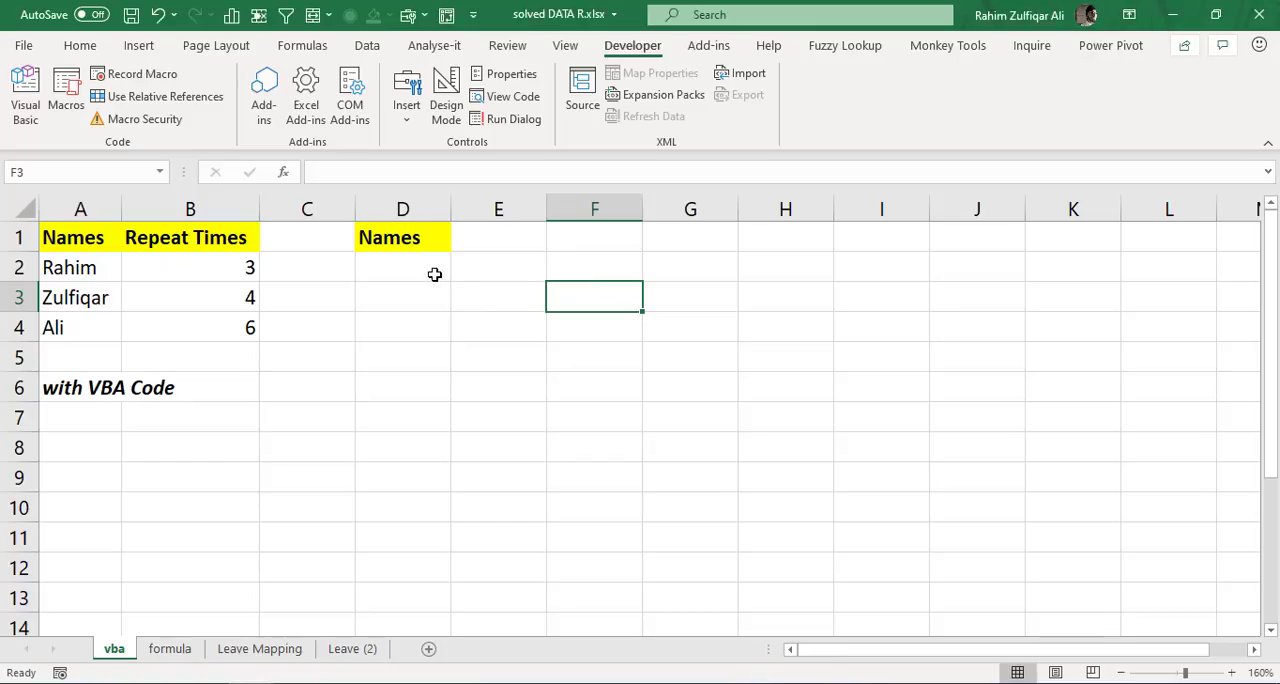
- Run the CopyData macro with A2:B4 as the input range and D2 as the output cell
left_click(443, 279)
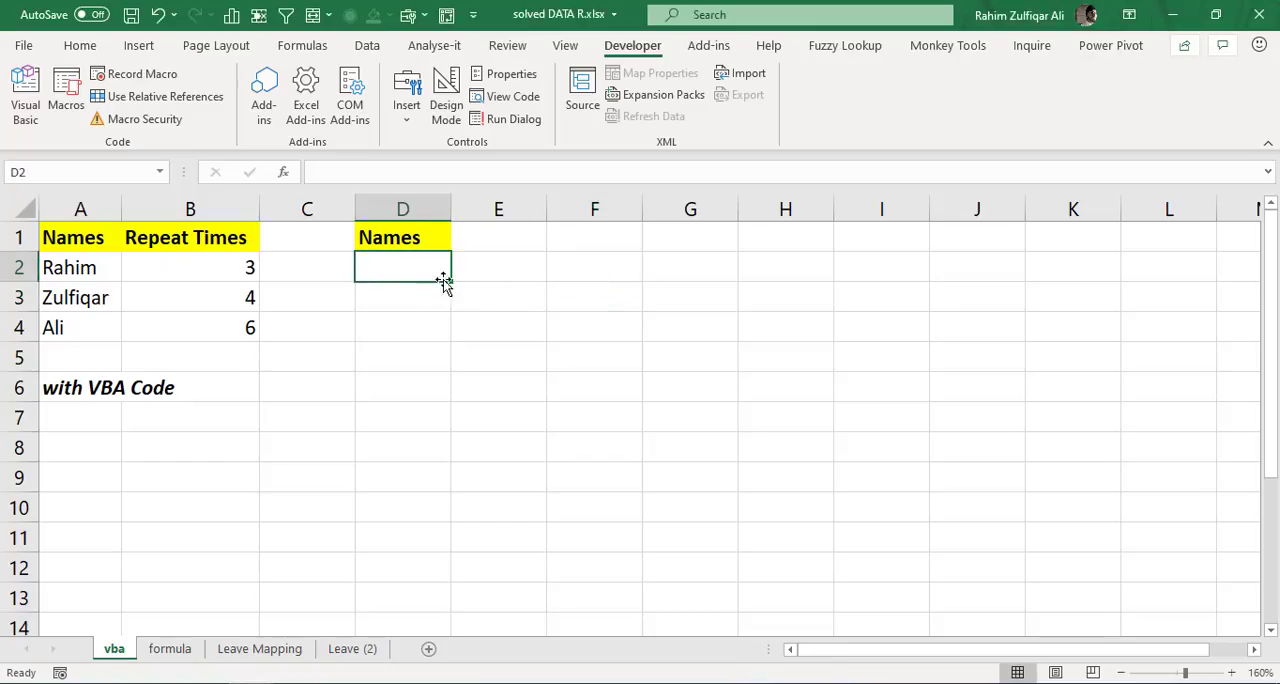
left_click(515, 360)
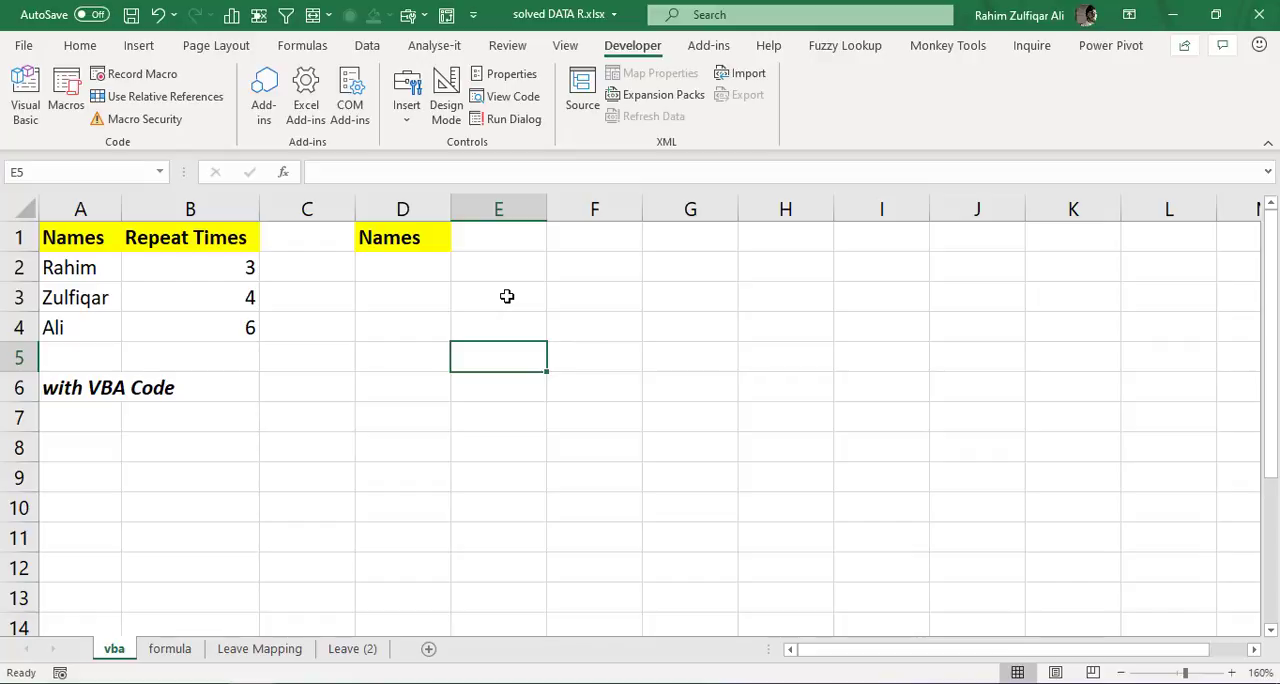
key("alt+F8")
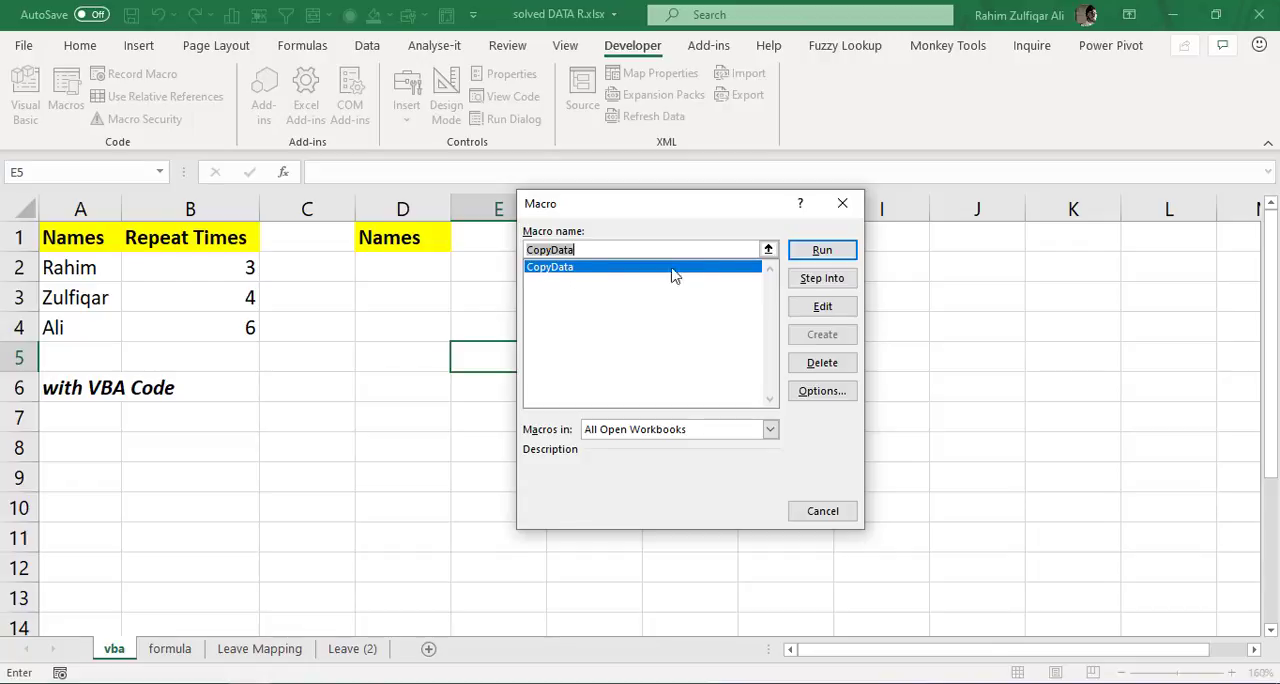
left_click(821, 250)
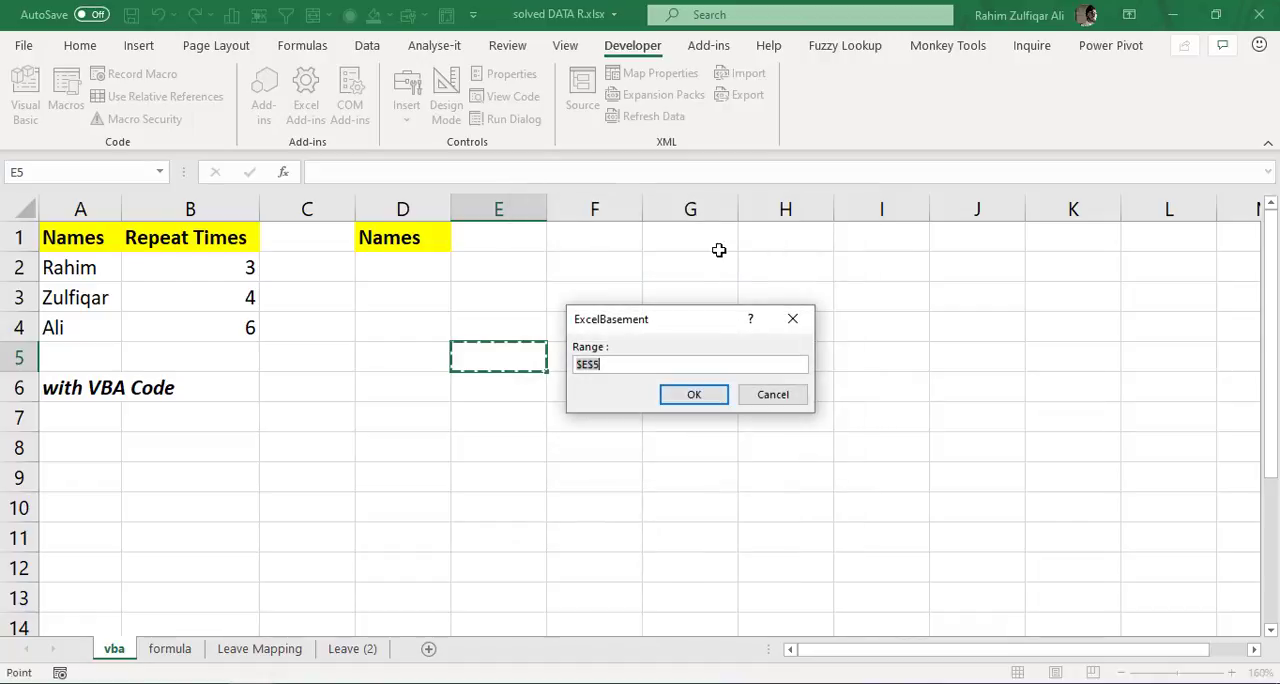
left_click_drag(638, 318, 603, 252)
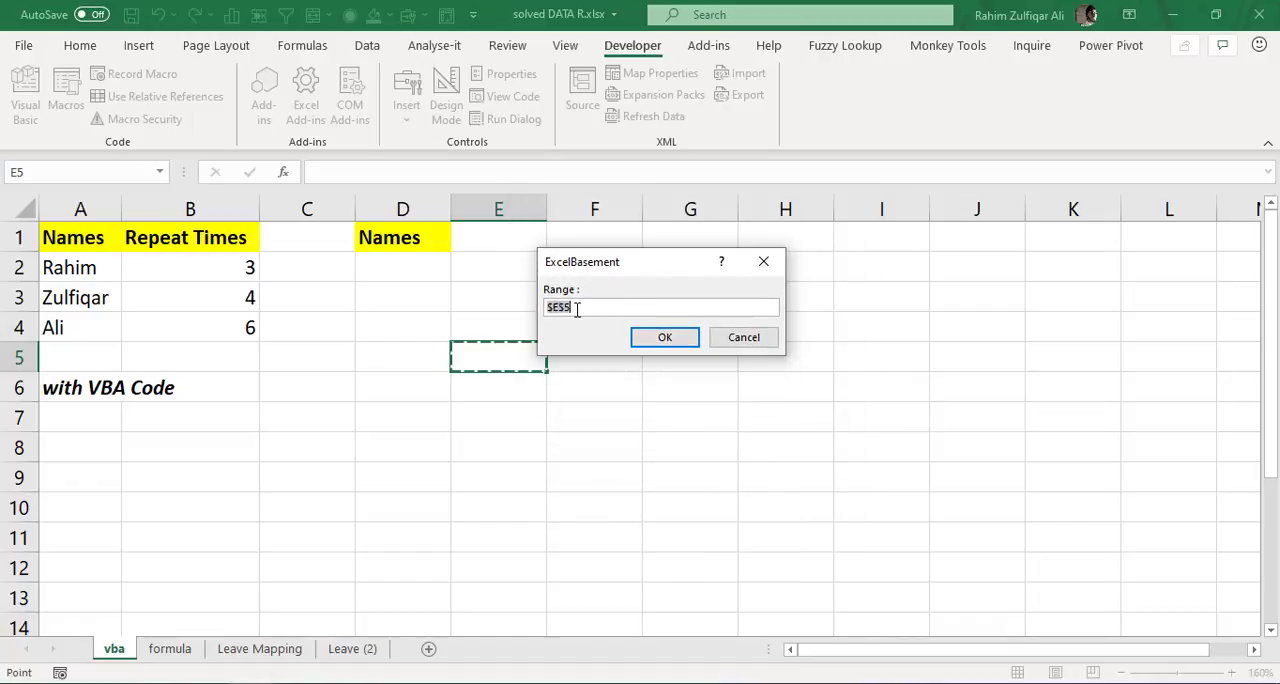
left_click_drag(96, 268, 215, 333)
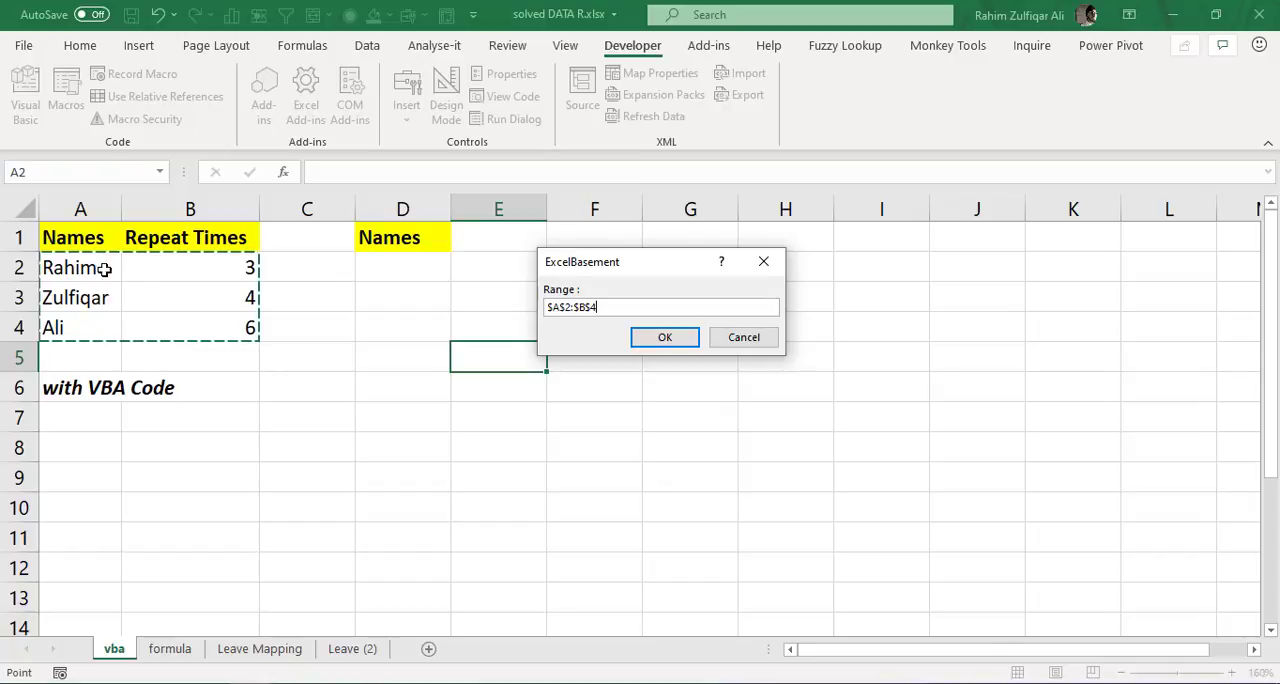
left_click(645, 339)
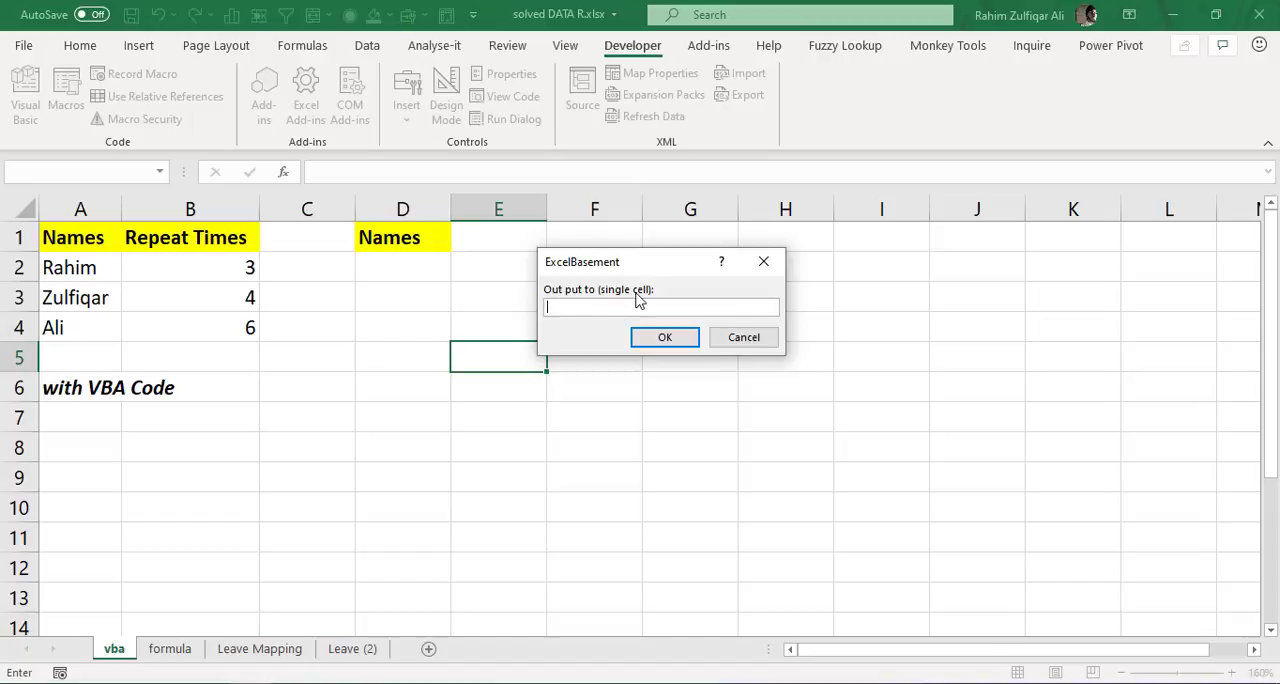
left_click(394, 268)
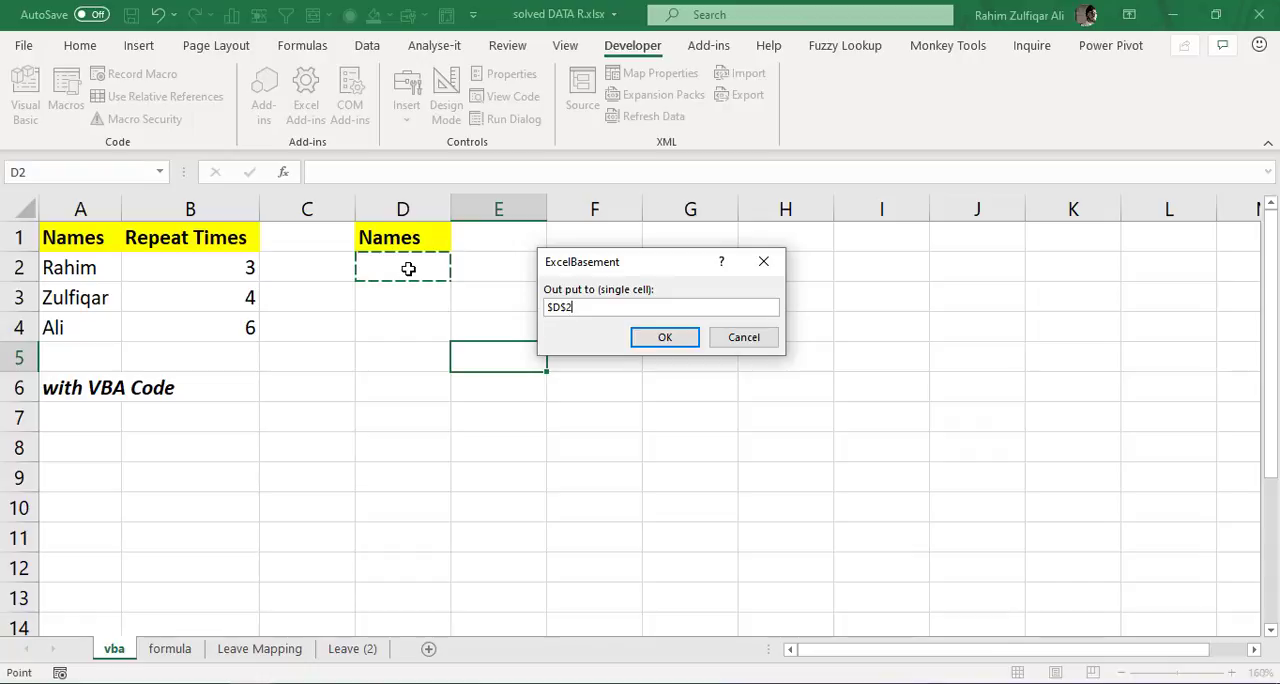
left_click(665, 340)
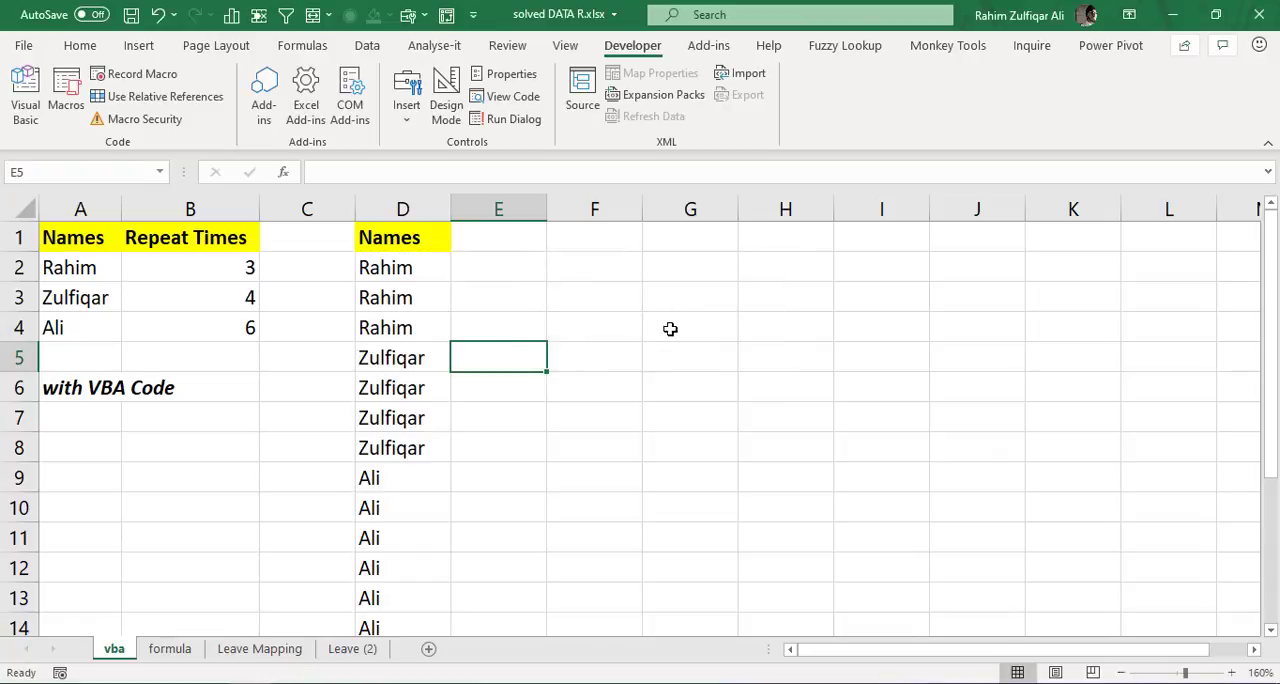
- Compare the repeated names in column D with the Repeat Times values in B2:B4
left_click(615, 303)
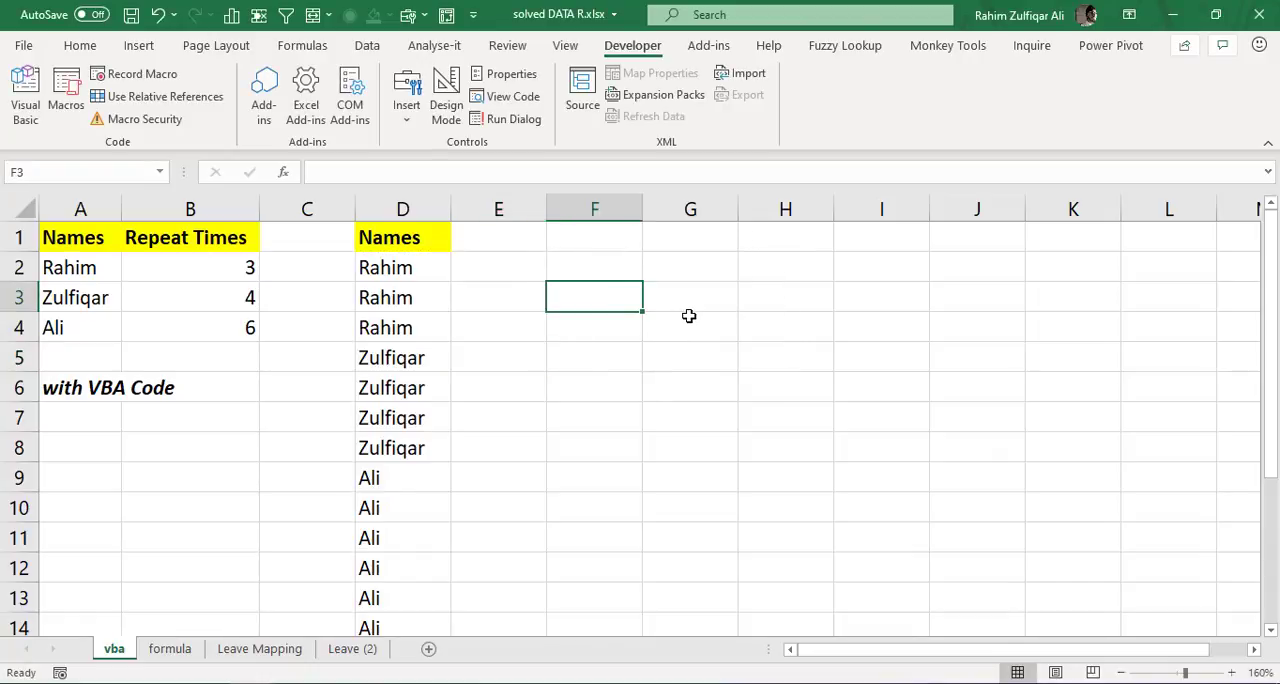
left_click_drag(400, 266, 398, 603)
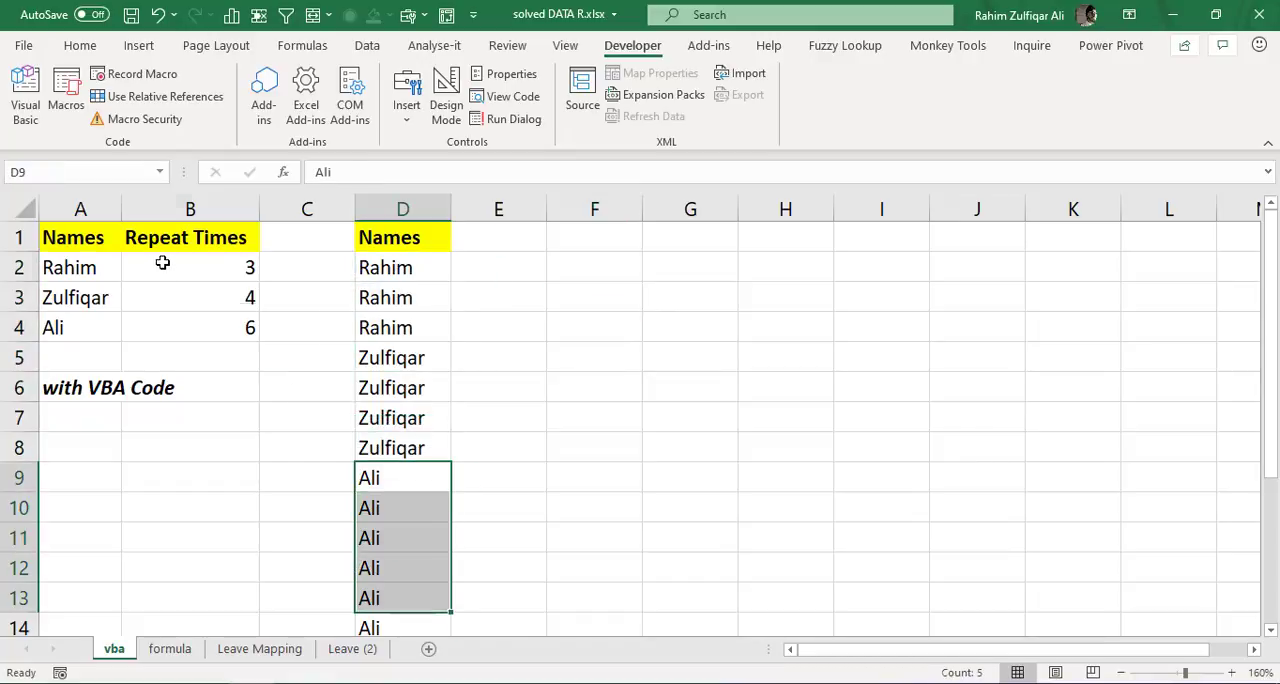
left_click_drag(162, 262, 166, 329)
left_click(371, 320)
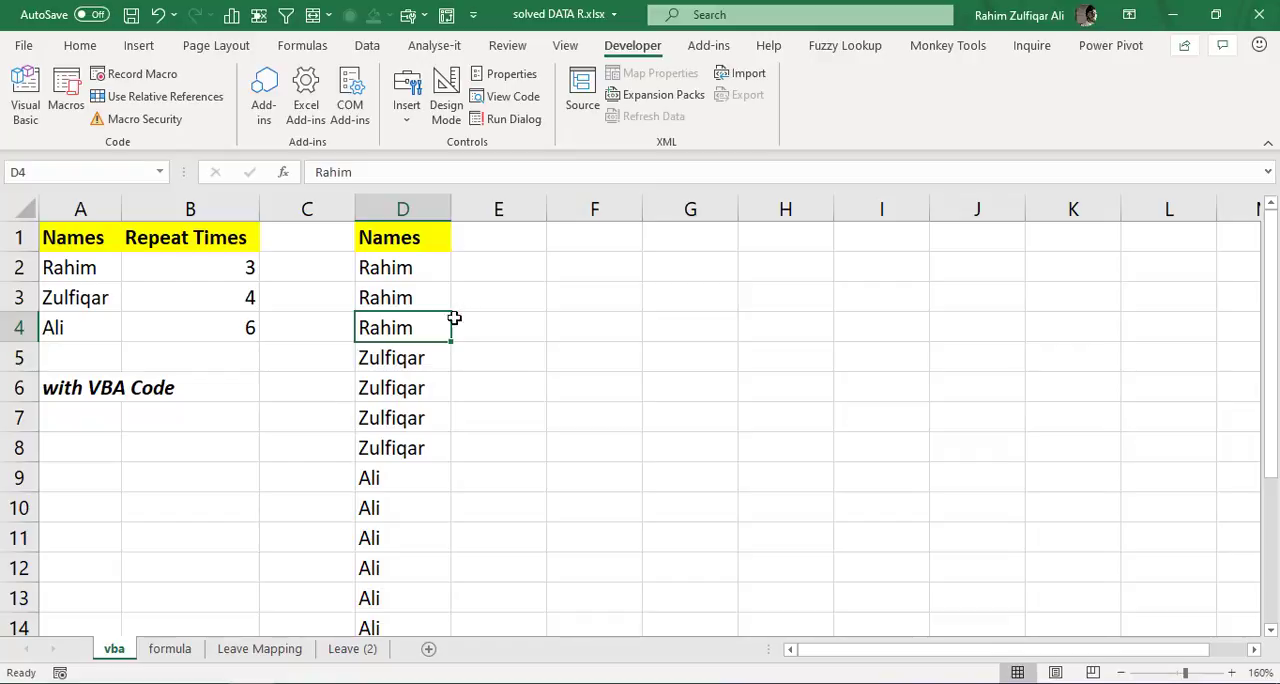
- Review the IFERROR-wrapped VLOOKUP formula in G4 of the formula sheet without changing it
left_click(192, 644)
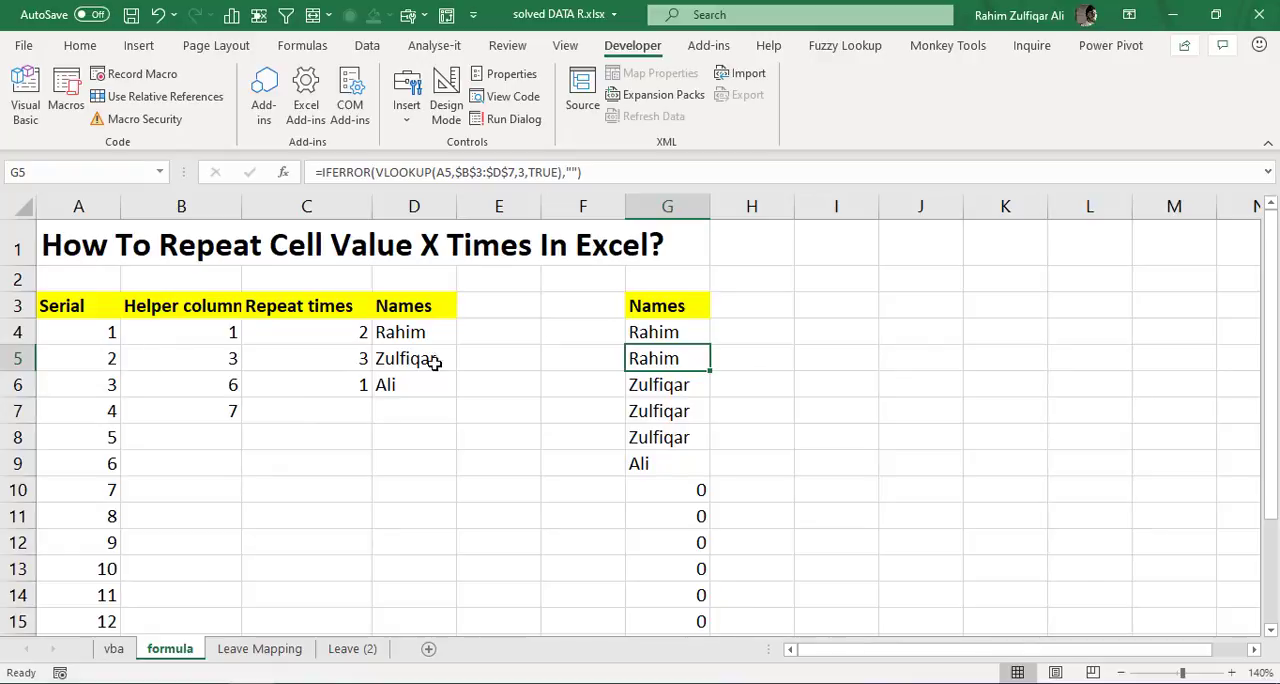
double_click(684, 334)
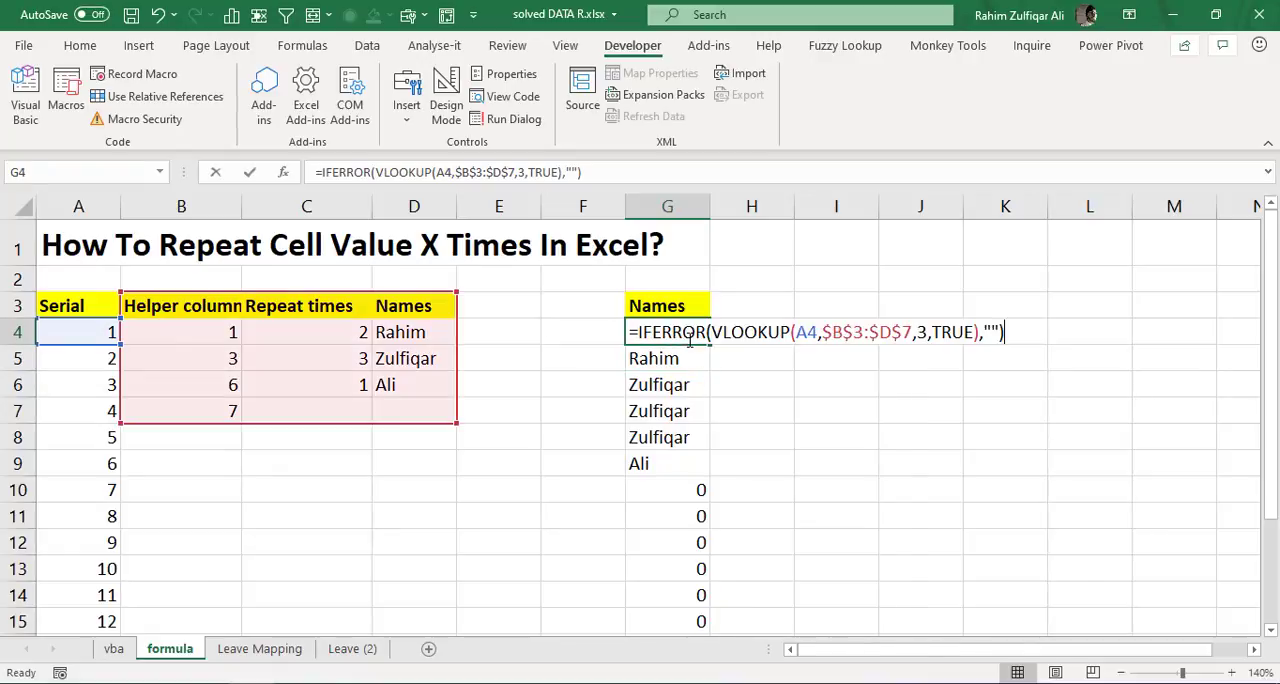
key("Escape")
left_click(675, 390)
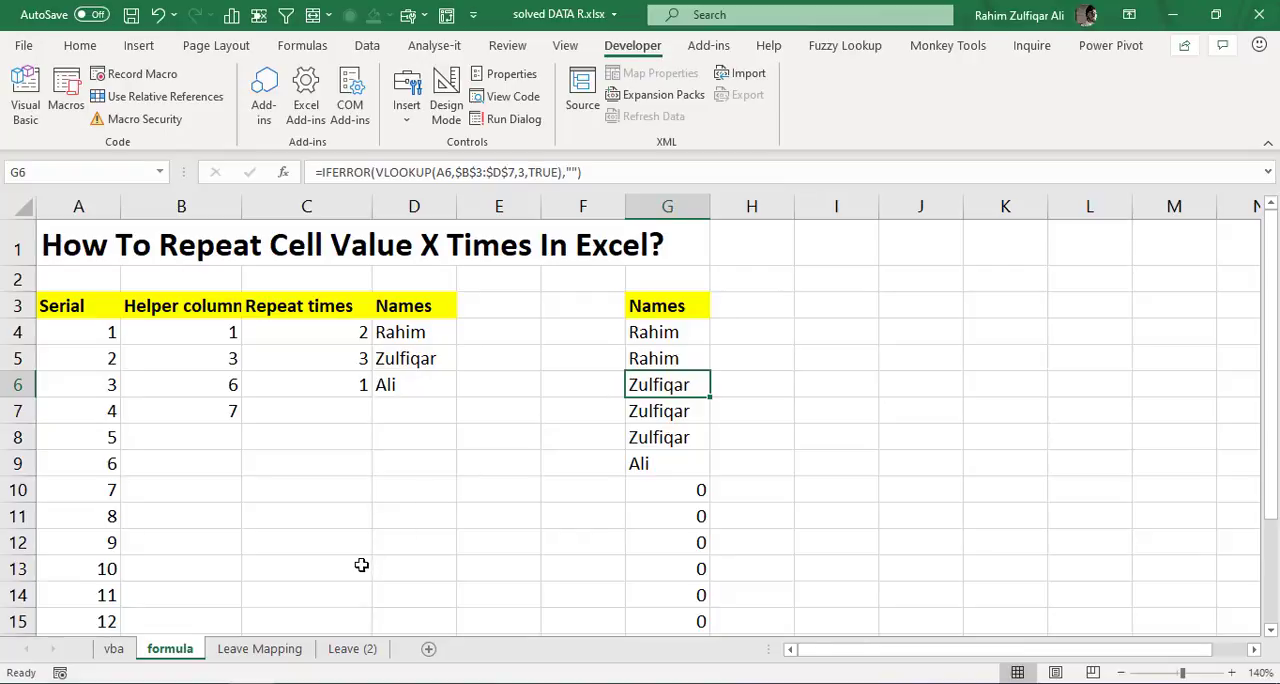
- Look over the Leave Mapping and Leave (2) sheets and examine the Iboss ID values in E3:E8 of Leave Mapping
left_click(265, 648)
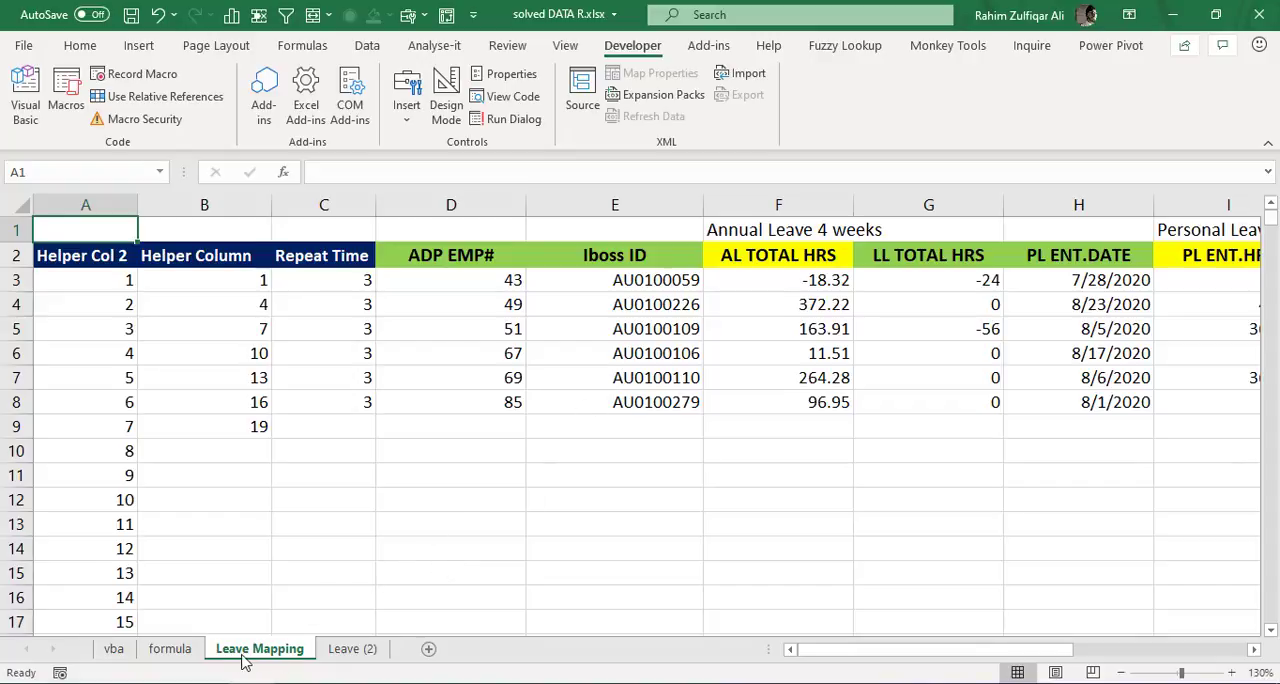
left_click(351, 652)
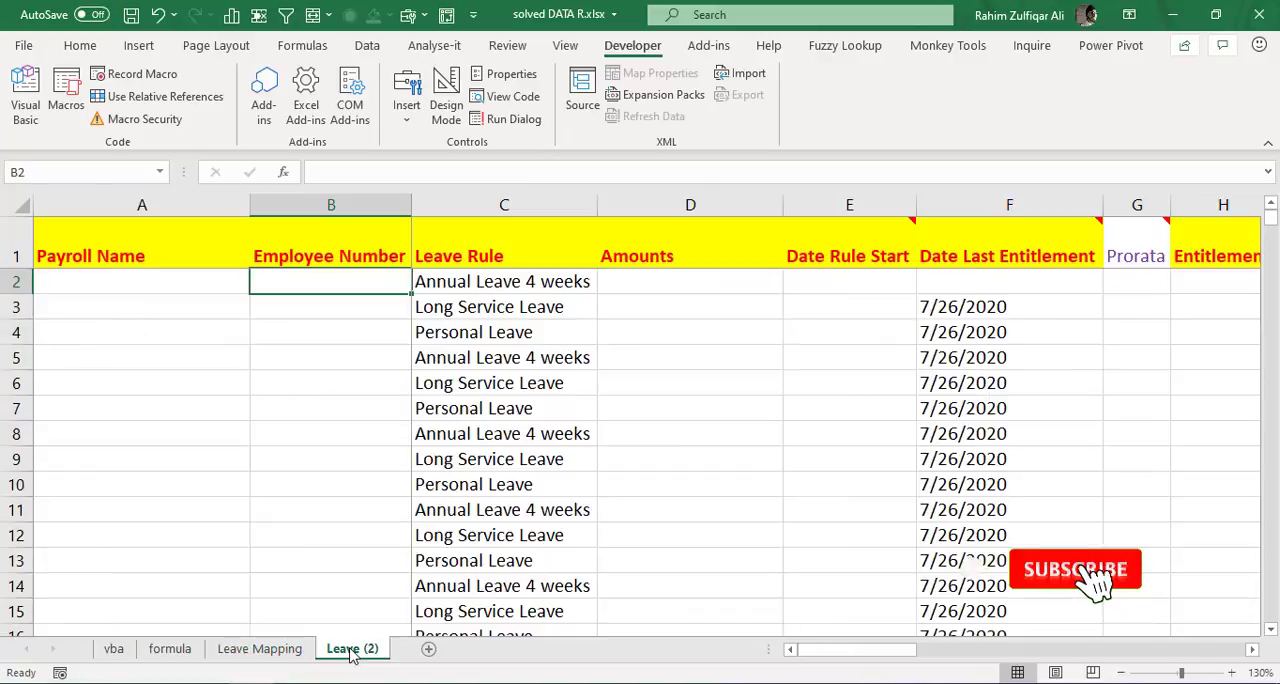
left_click(285, 650)
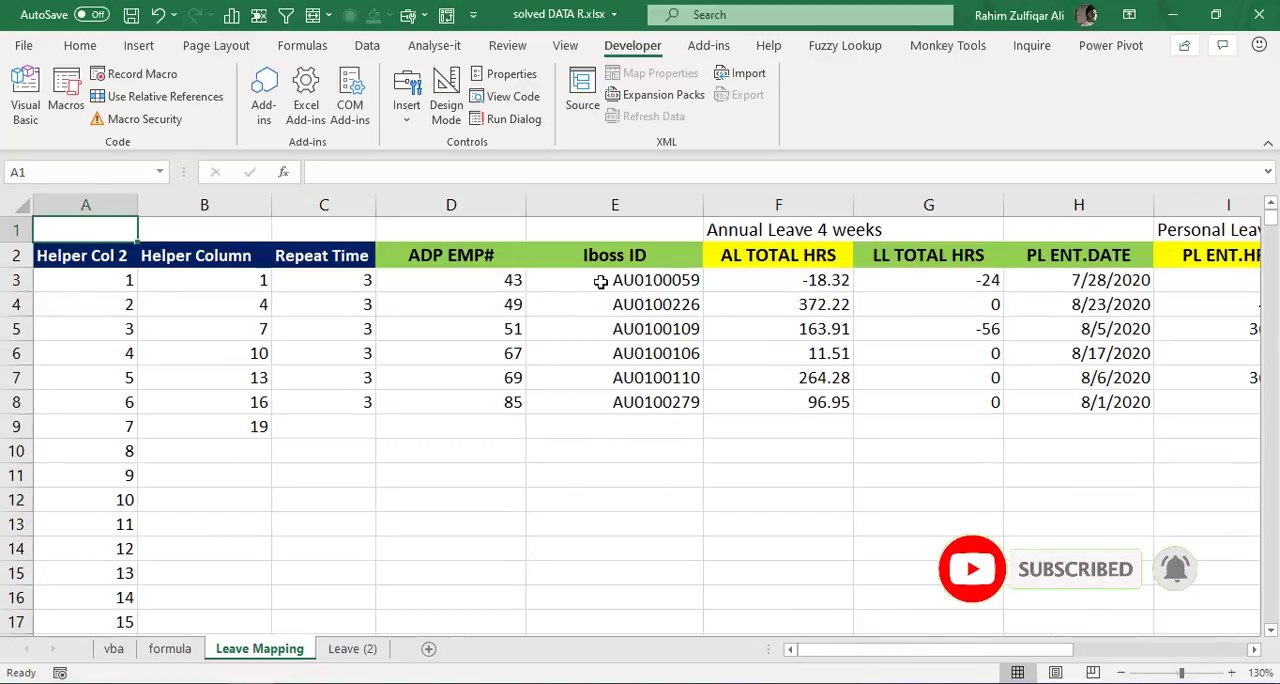
left_click_drag(603, 281, 604, 400)
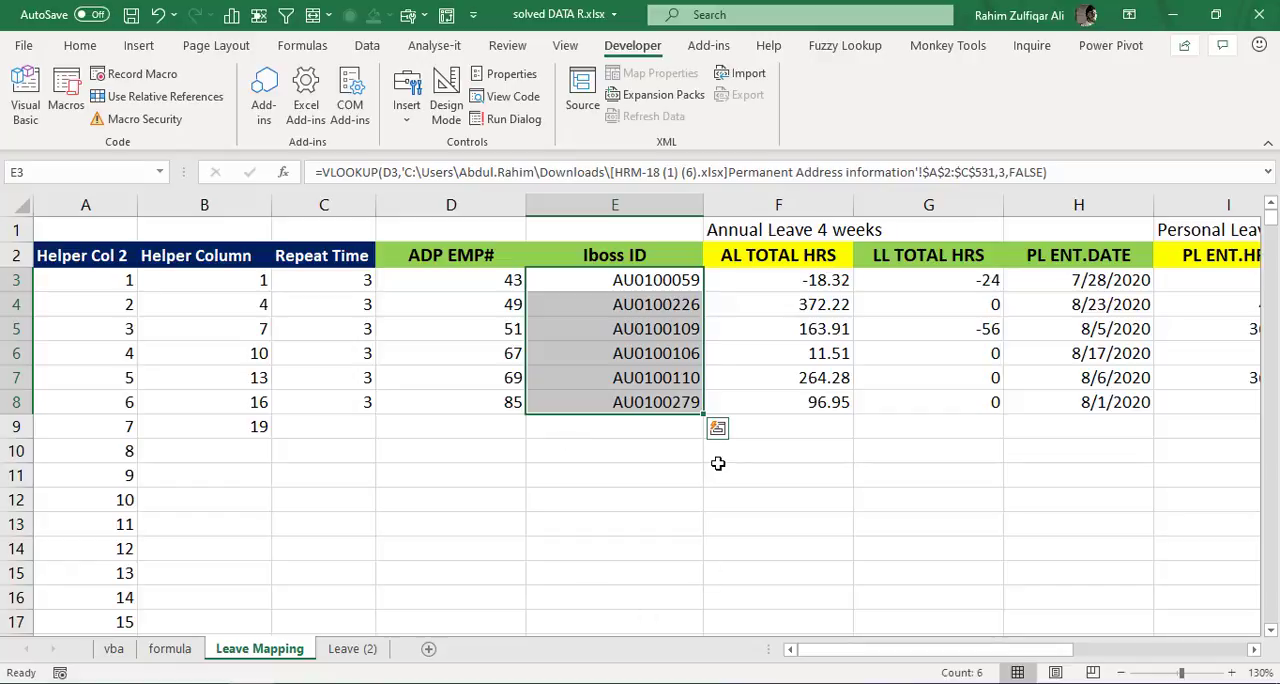
left_click(635, 352)
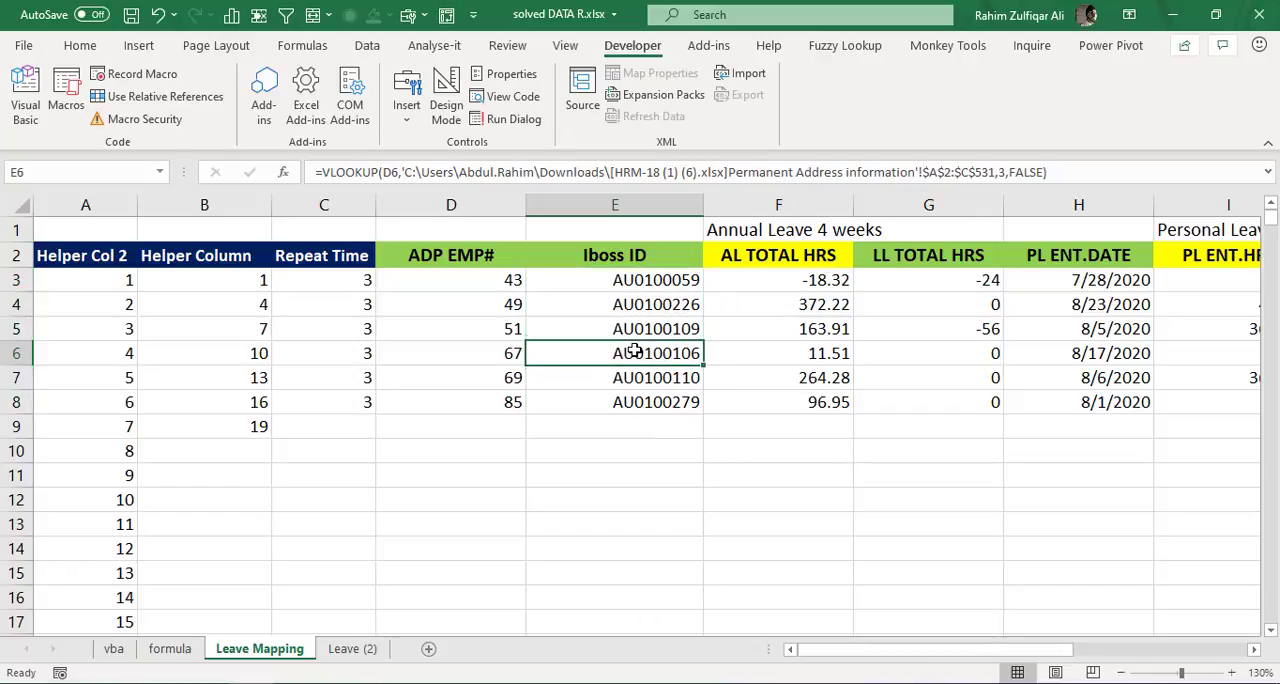
left_click_drag(626, 280, 630, 392)
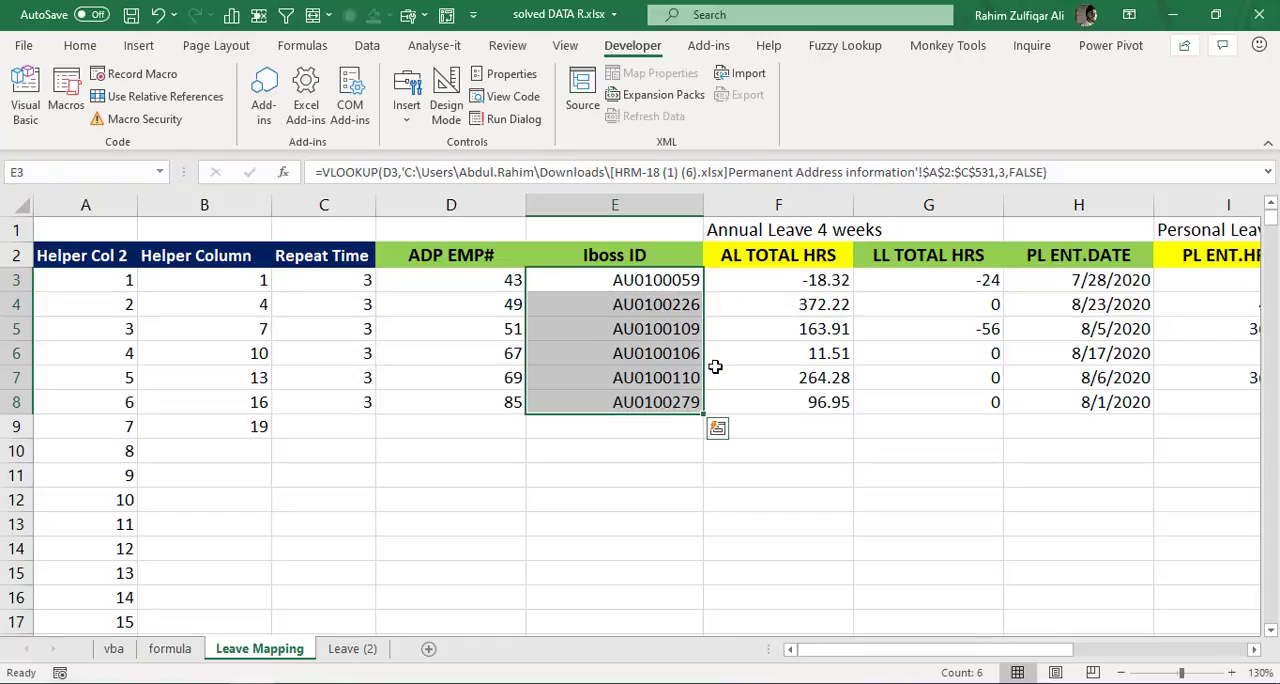
- Compare the Iboss ID list in Leave Mapping with the Employee Number cells beside the leave rules in Leave (2)
left_click(372, 649)
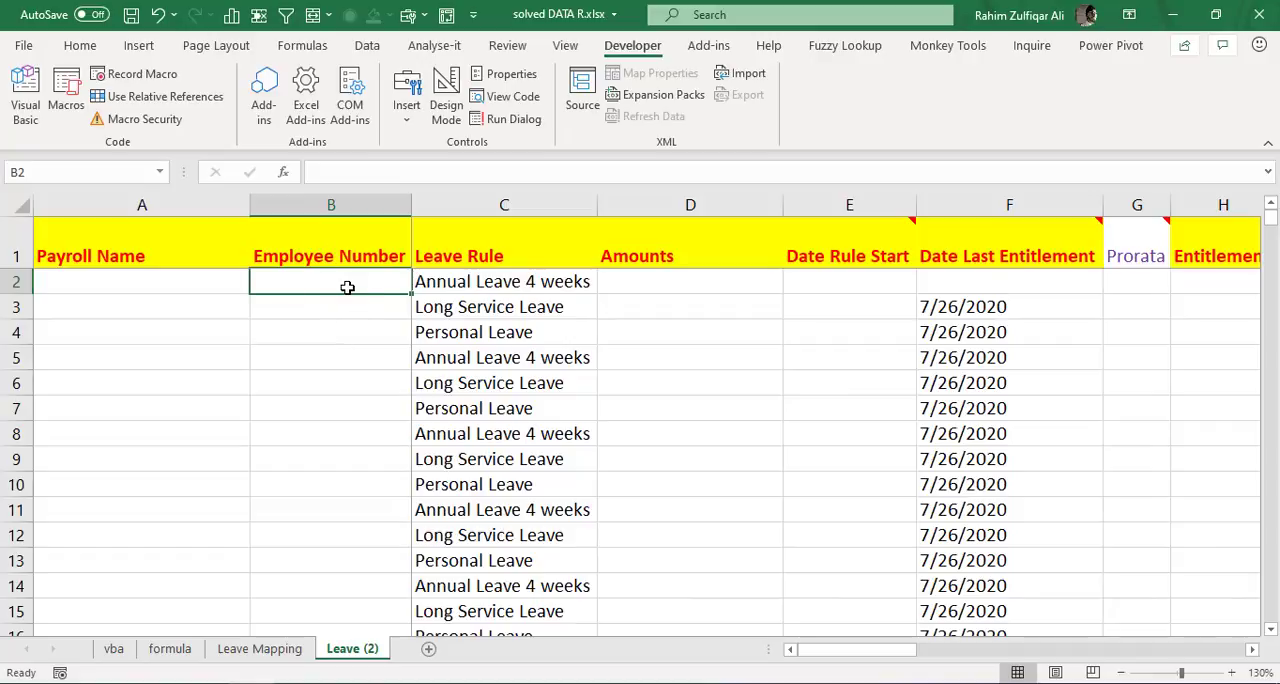
left_click_drag(349, 283, 344, 611)
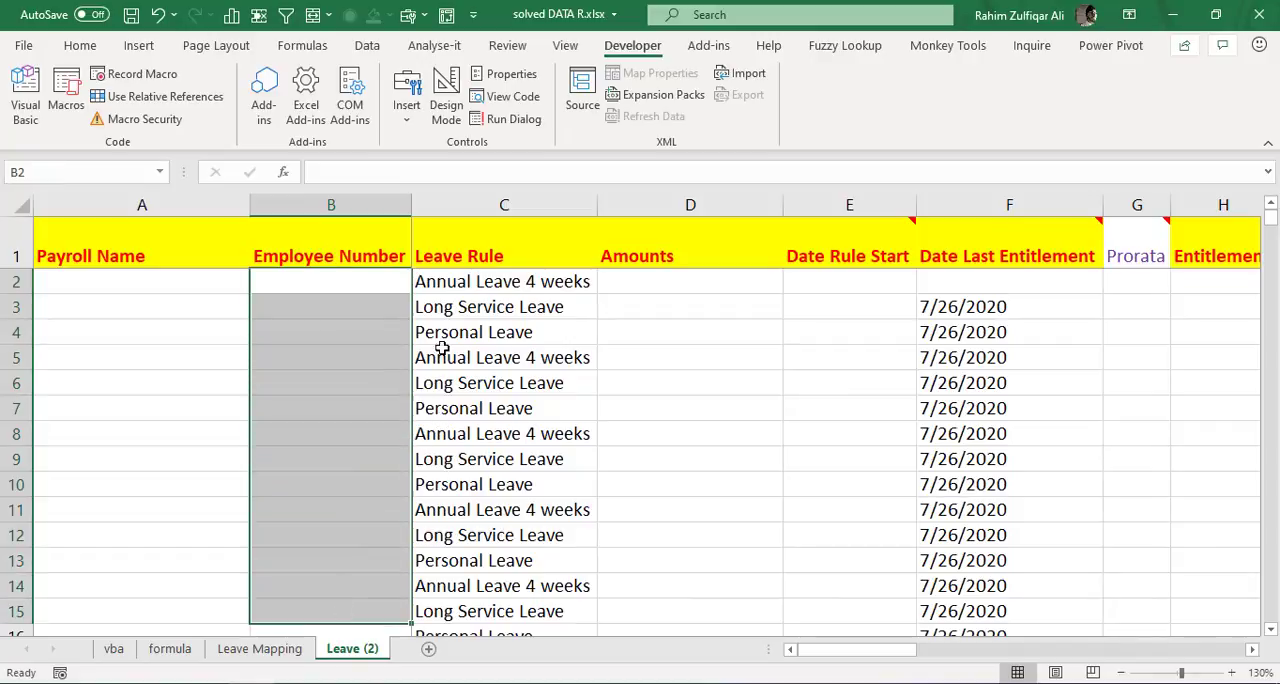
left_click(260, 648)
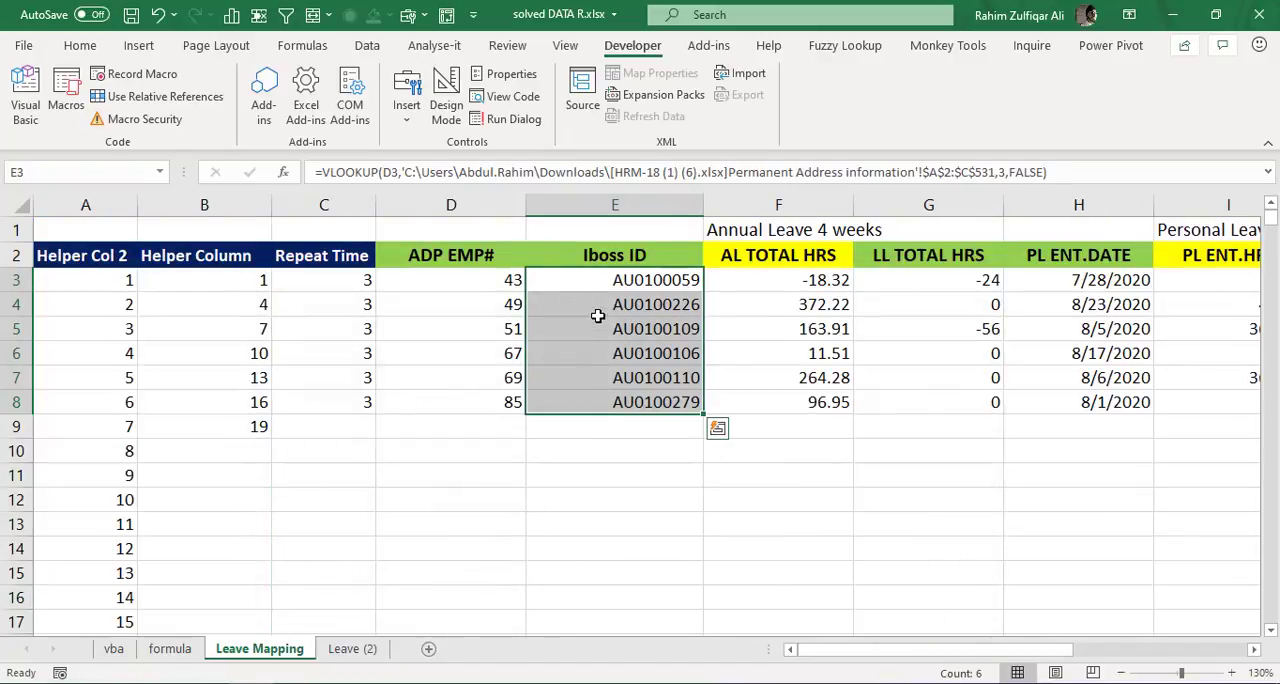
left_click_drag(603, 285, 600, 408)
left_click(348, 648)
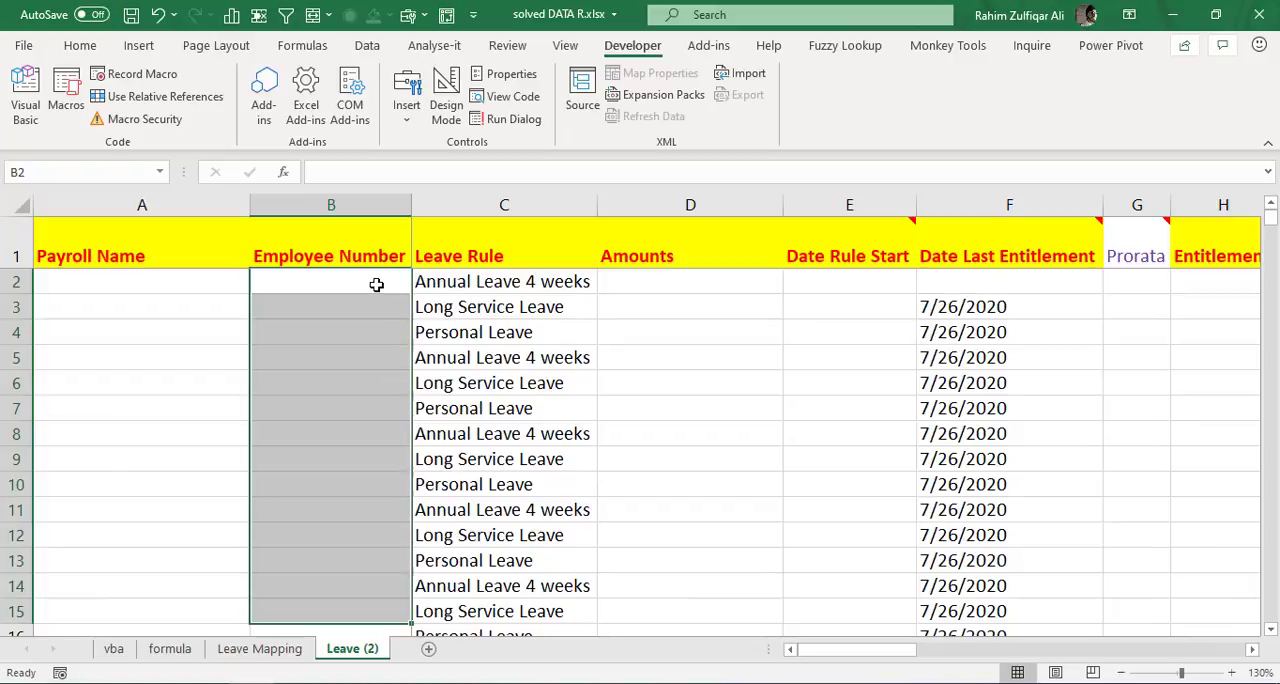
left_click_drag(374, 281, 374, 560)
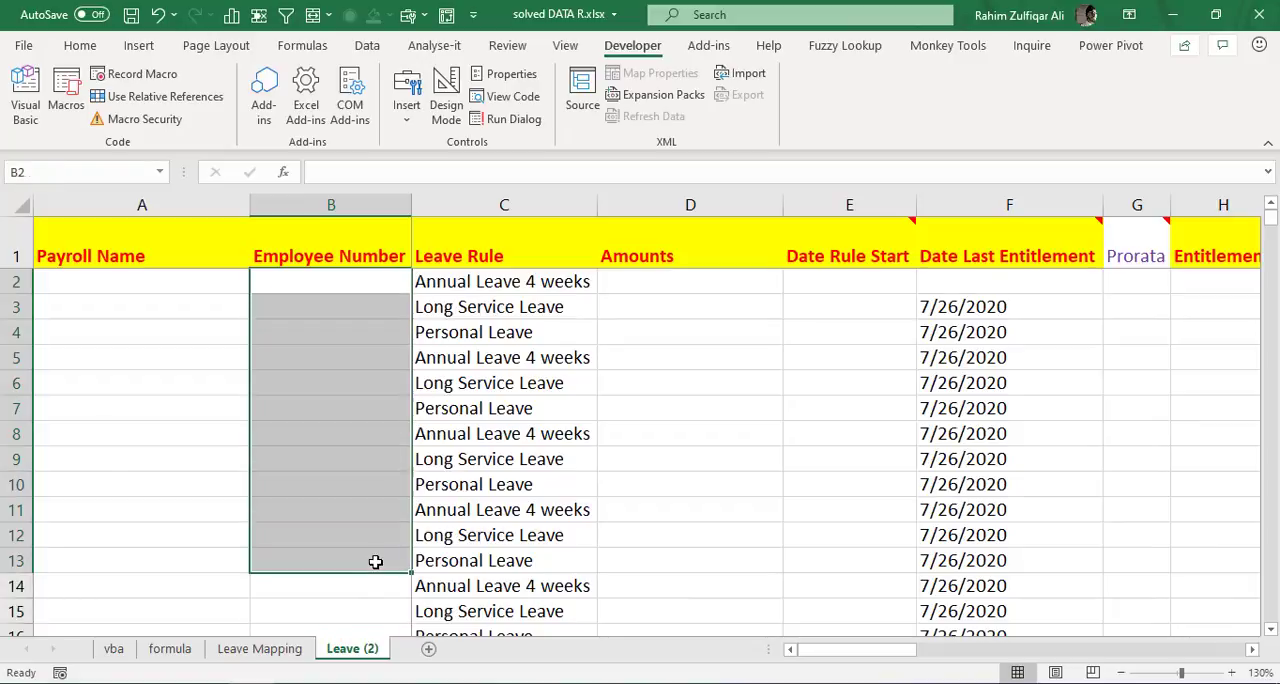
left_click(262, 649)
left_click(655, 290)
left_click(646, 348)
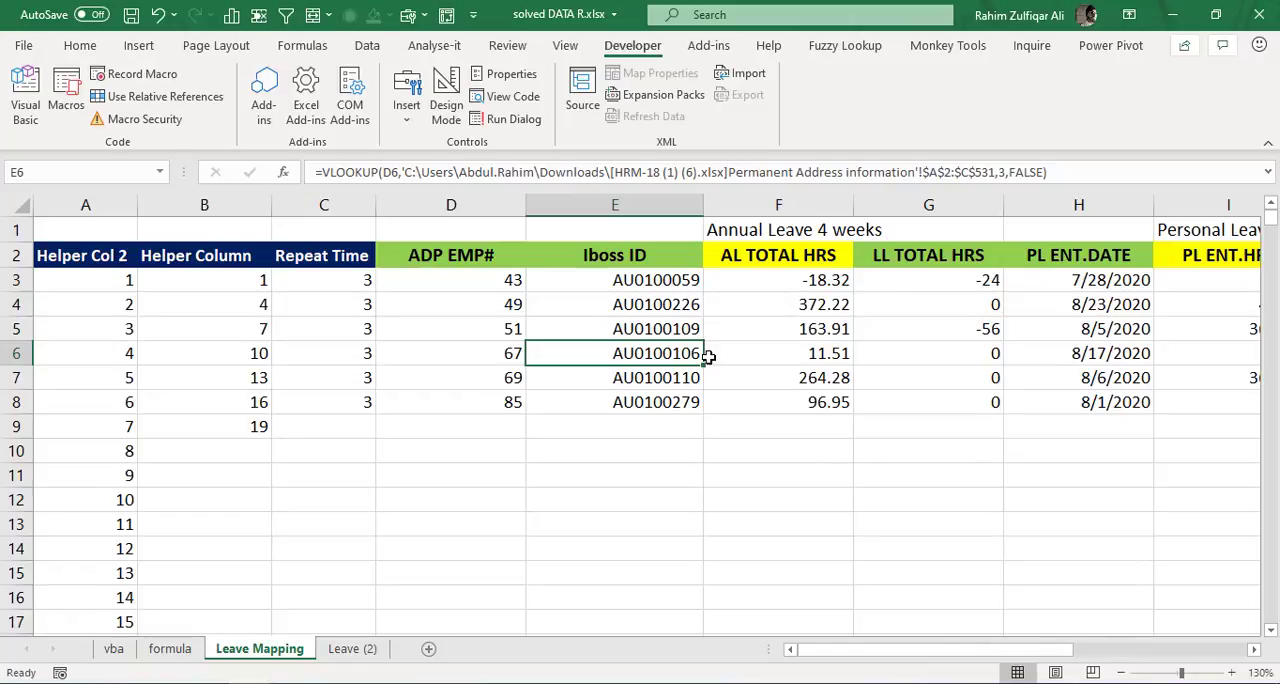
left_click(352, 648)
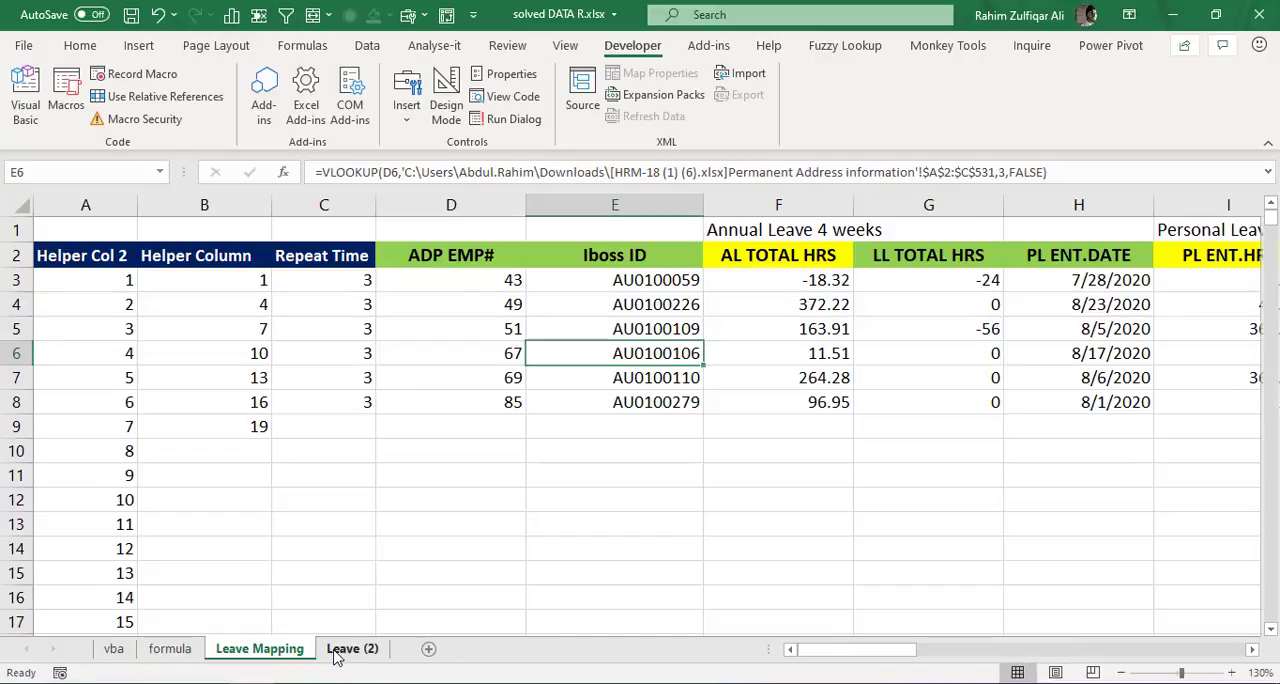
left_click(373, 333)
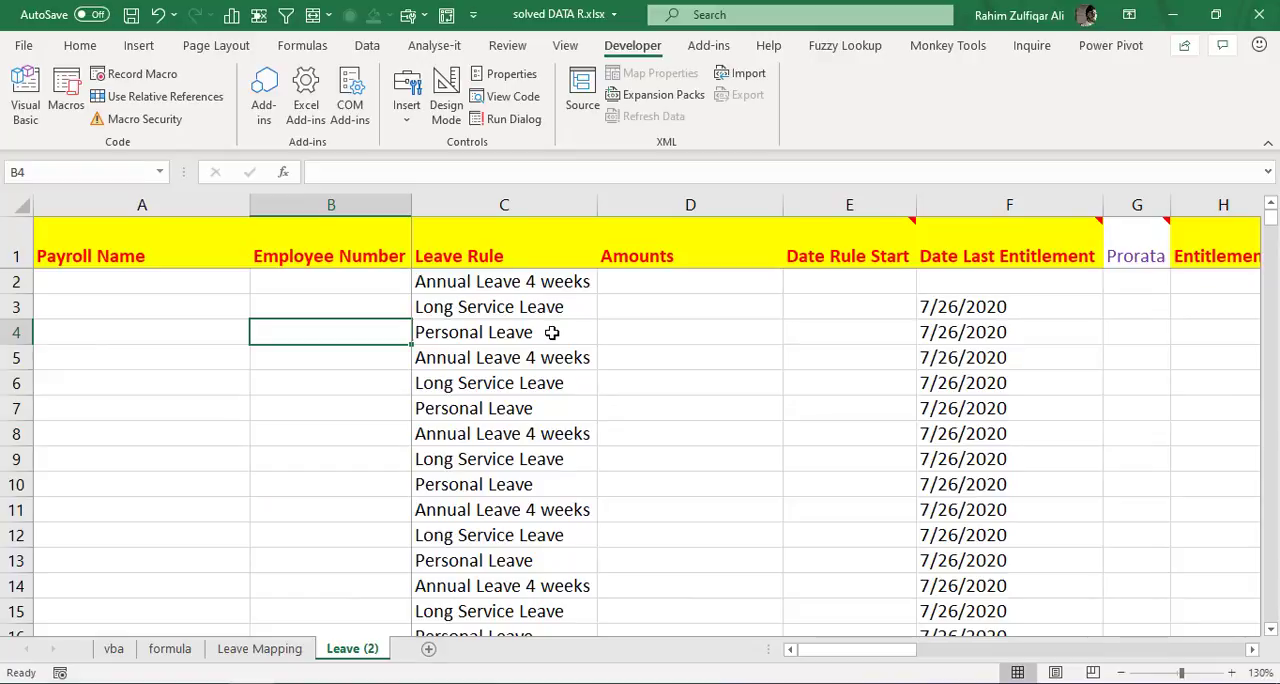
- Revisit the names list on the formula sheet and examine the Repeat Time values in C3:C8 of Leave Mapping
left_click(183, 649)
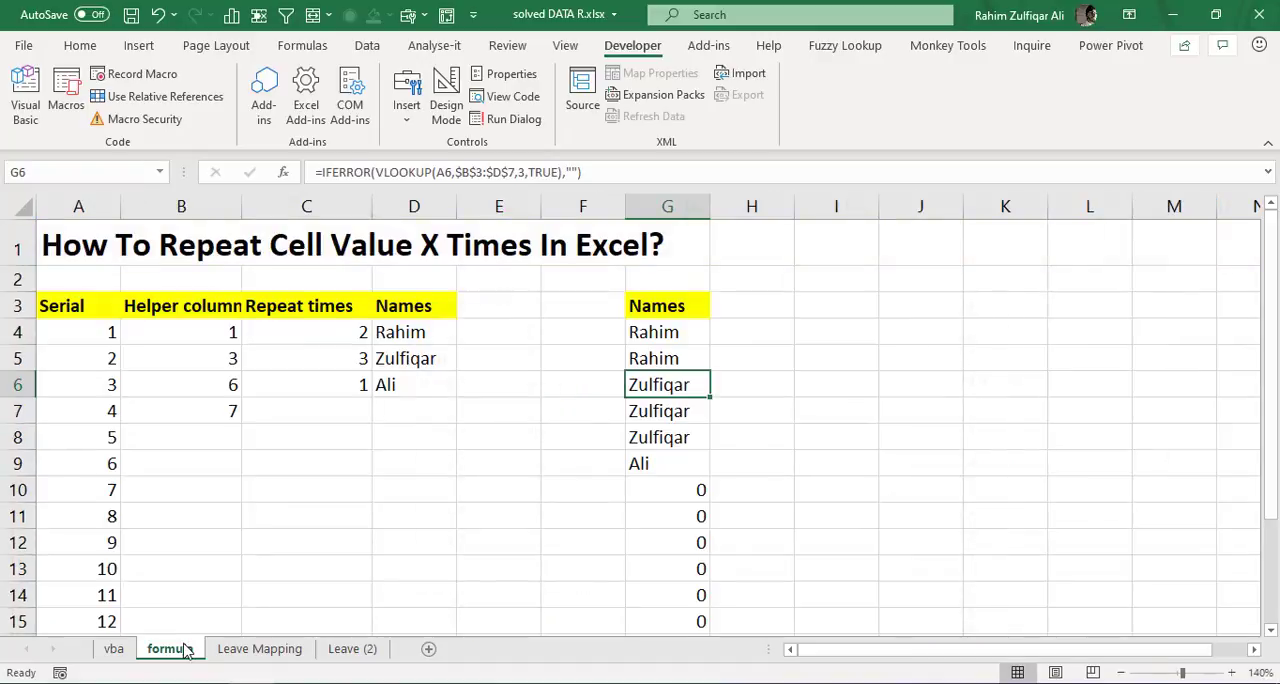
left_click(390, 336)
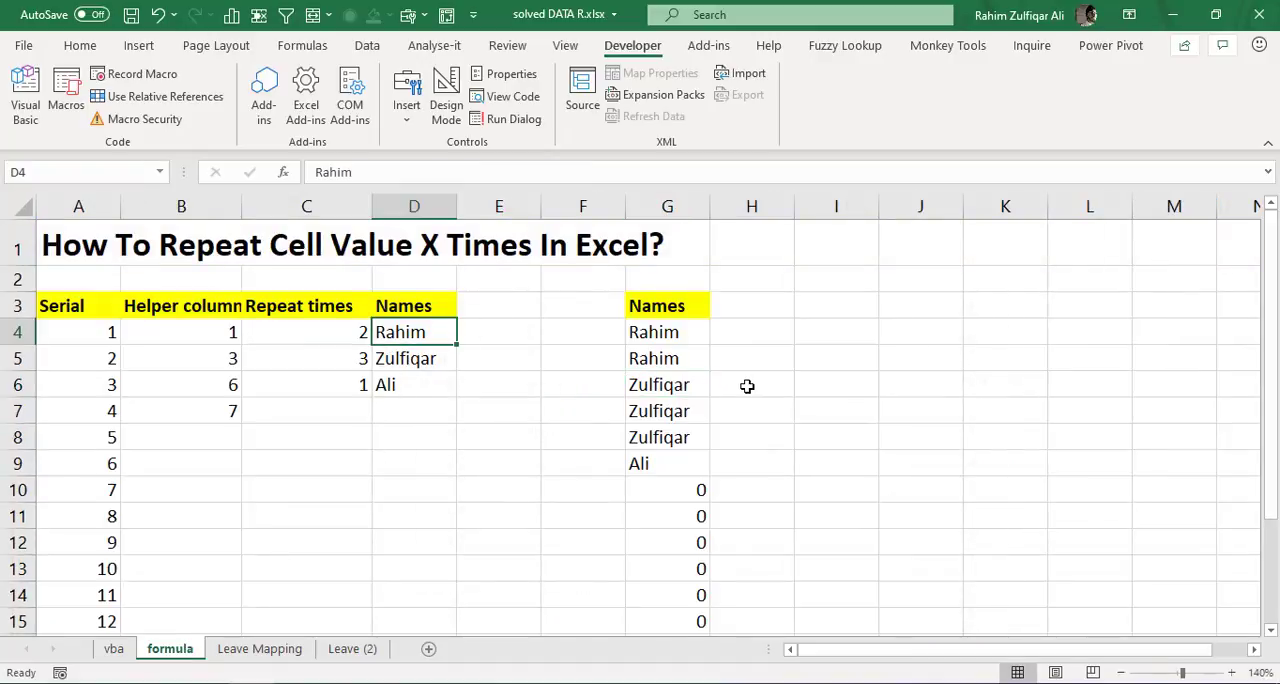
left_click(293, 652)
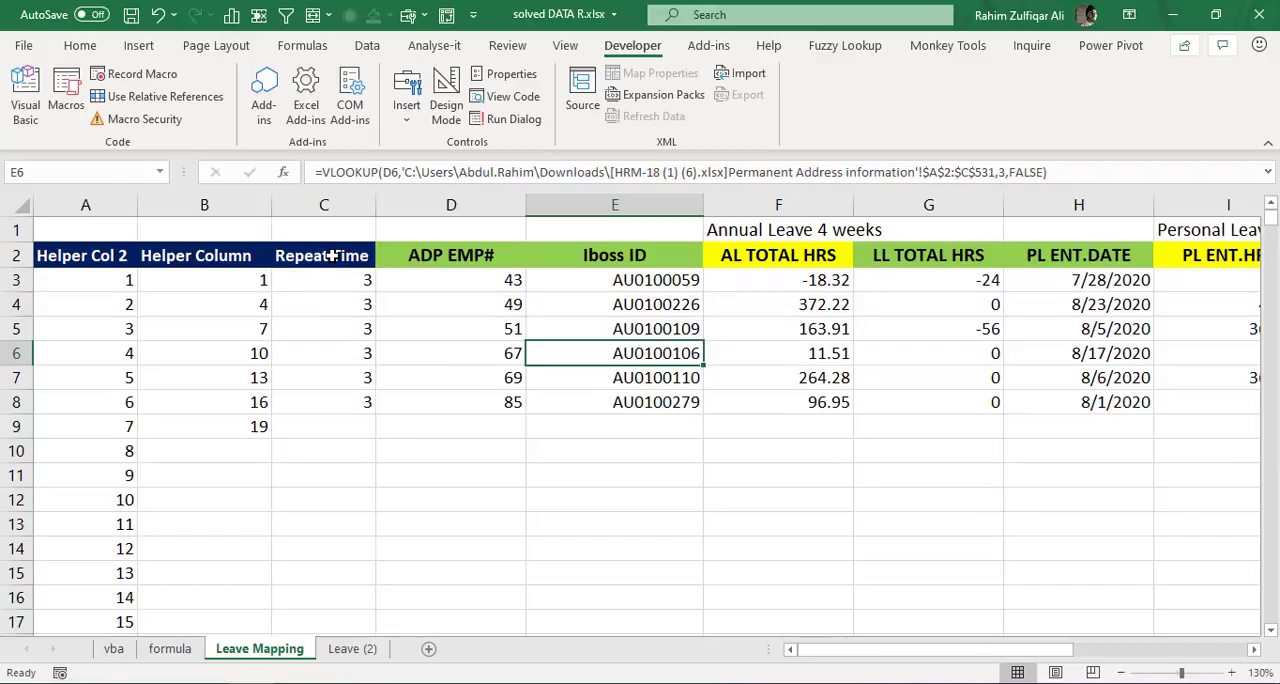
left_click_drag(331, 256, 329, 402)
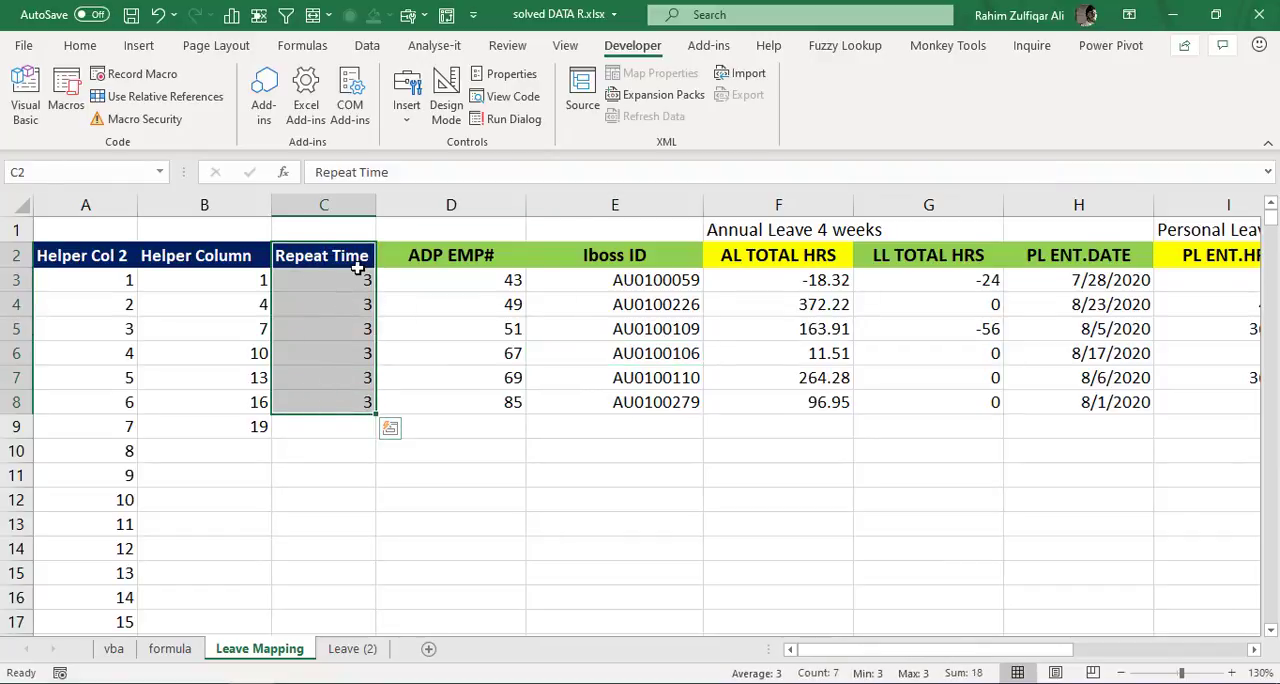
left_click(343, 281)
left_click(340, 316)
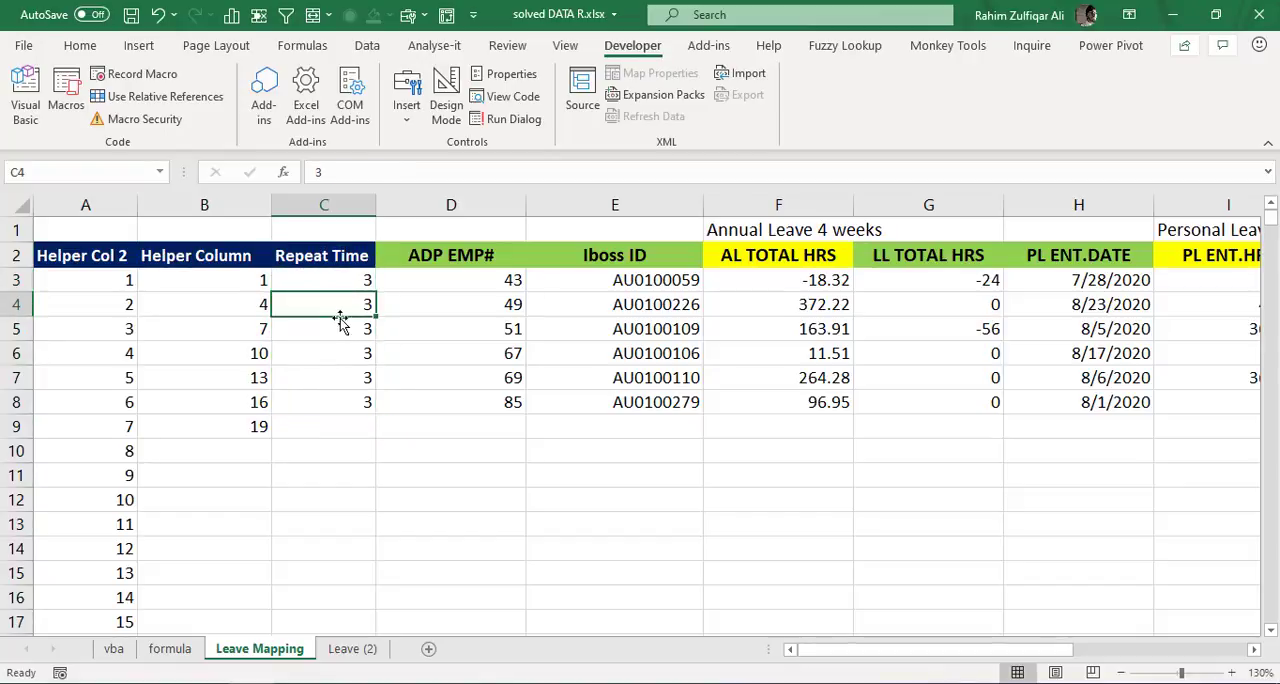
left_click(338, 333)
left_click(337, 357)
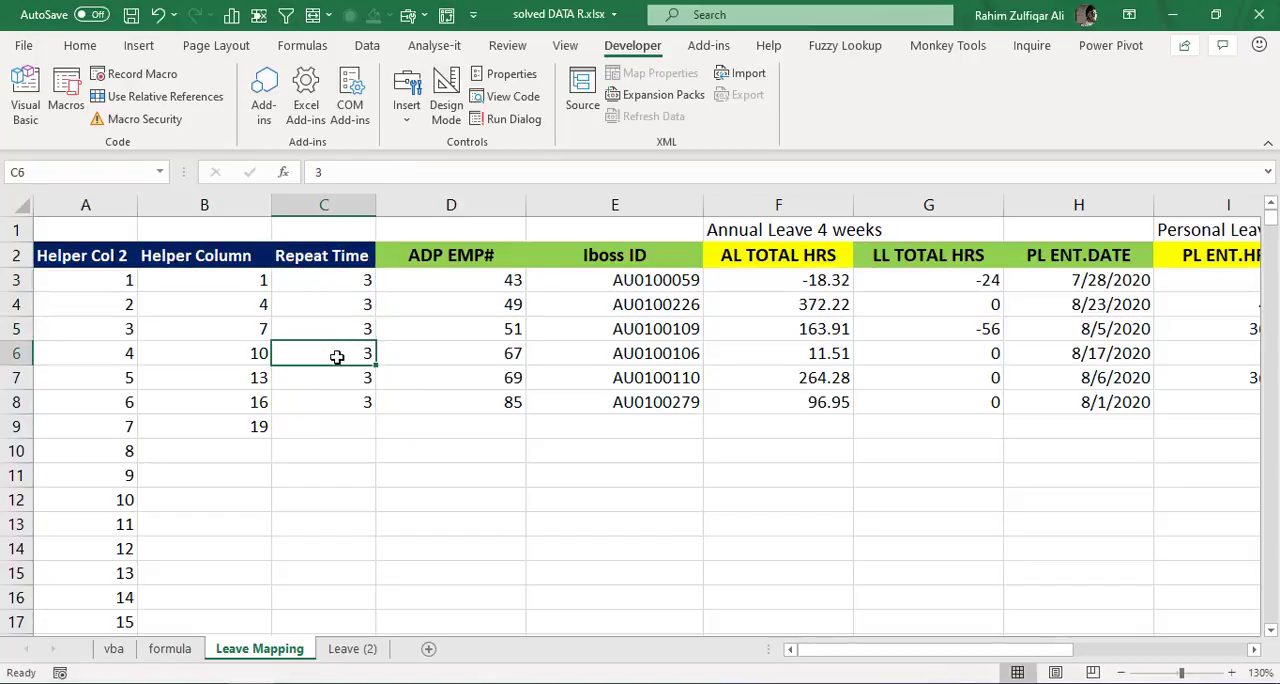
left_click(350, 303)
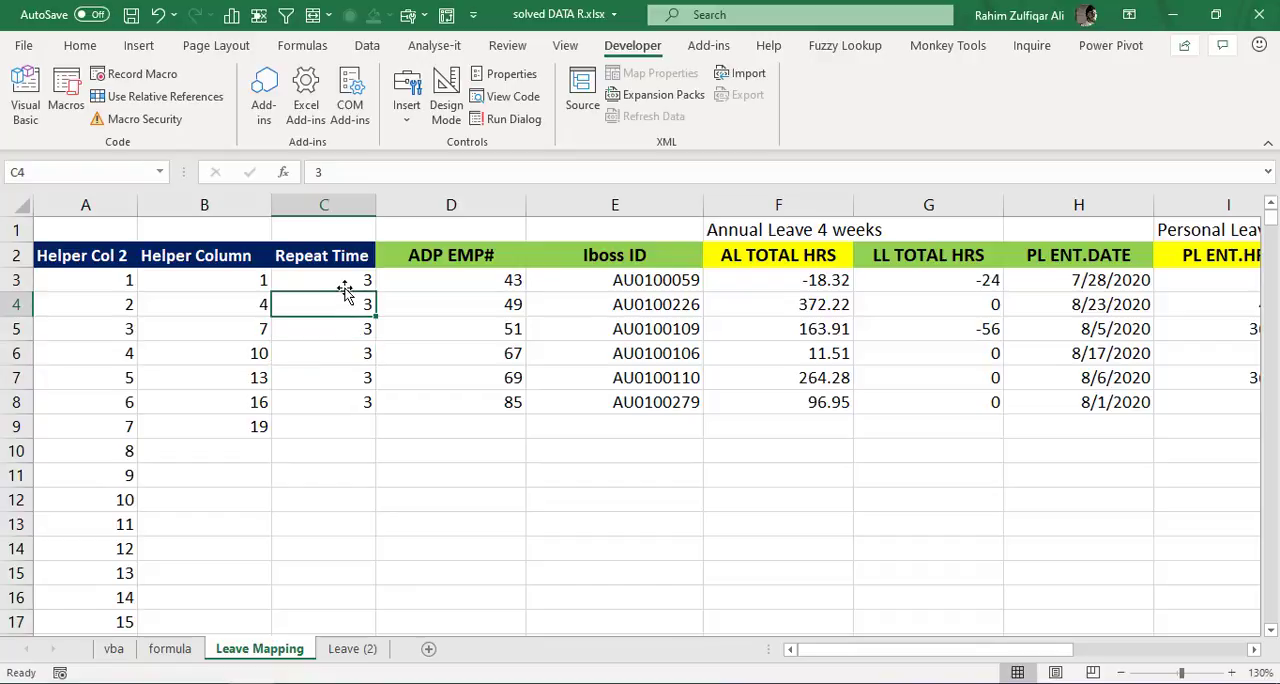
left_click(344, 286)
left_click(335, 332)
left_click(331, 404)
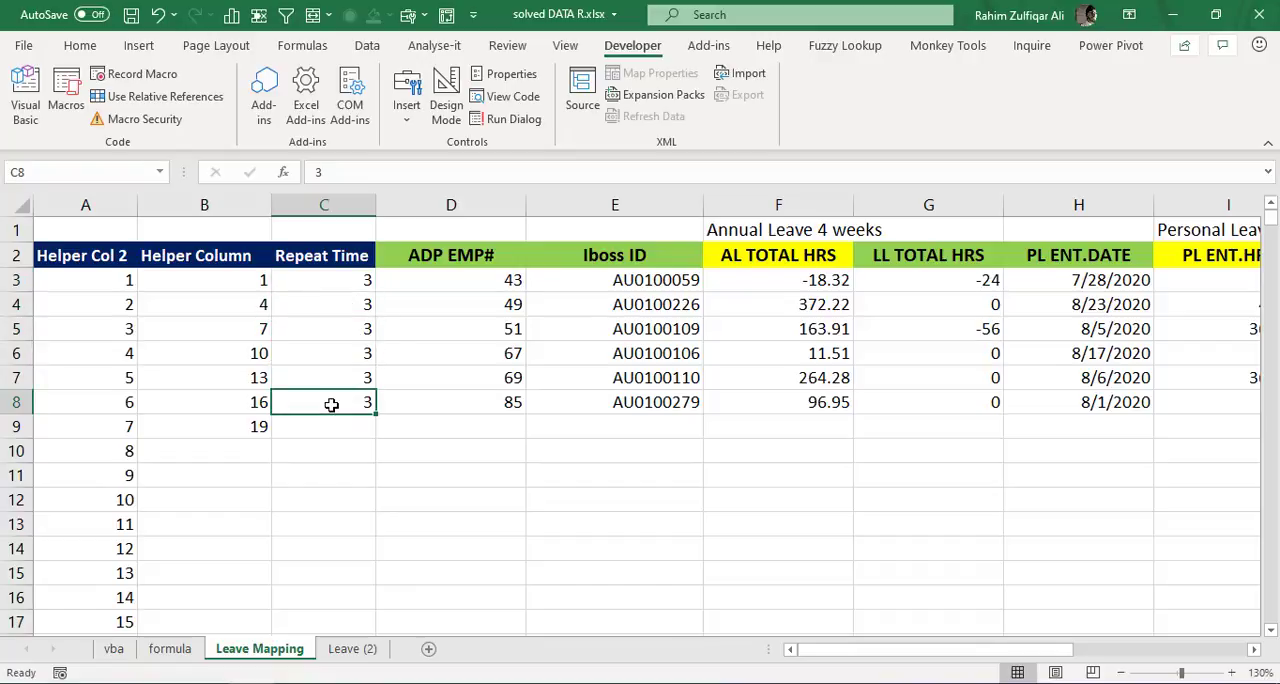
left_click(328, 347)
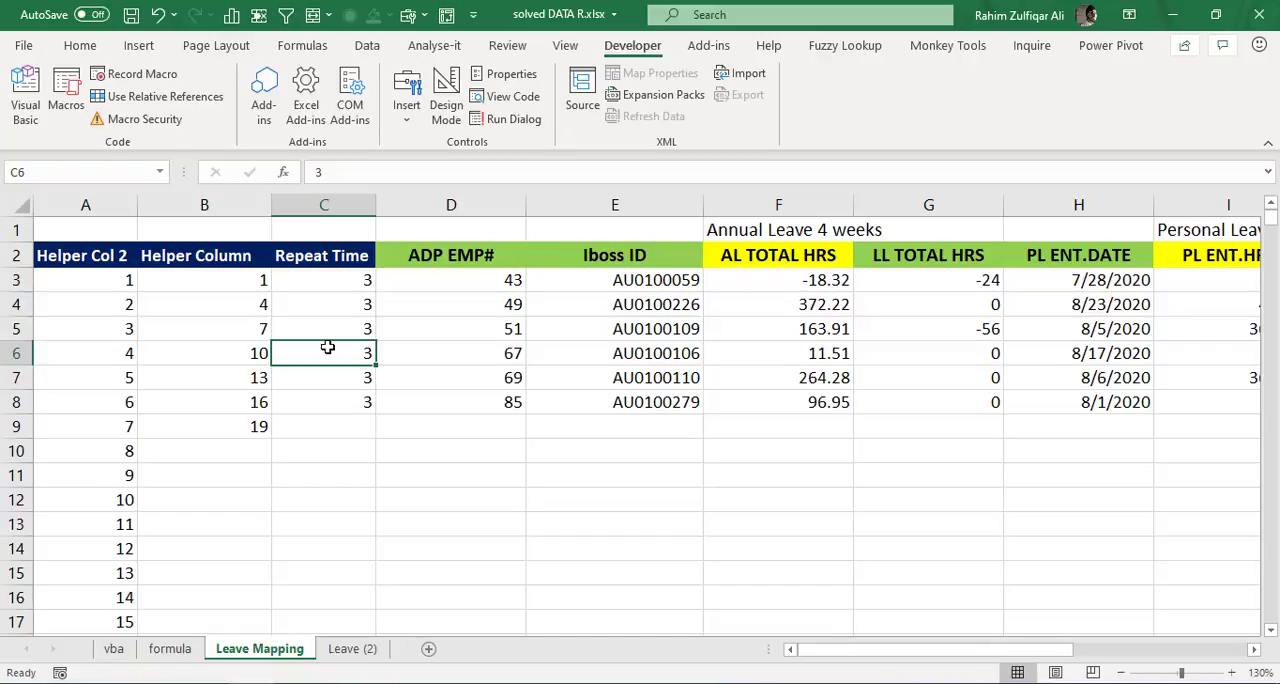
left_click_drag(337, 284, 336, 399)
left_click(333, 348)
left_click_drag(337, 281, 333, 403)
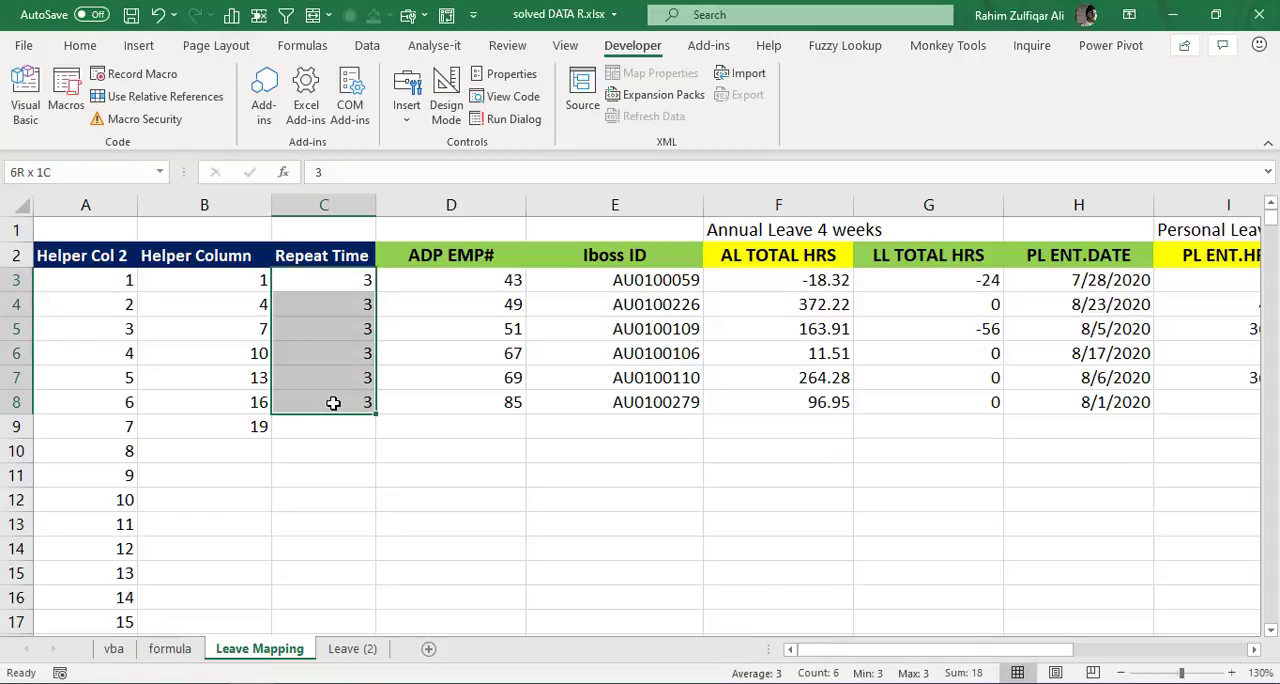
- Inspect the Helper Column's starting value in B3 and the running-total formula =B3+C3 in B4
left_click(232, 284)
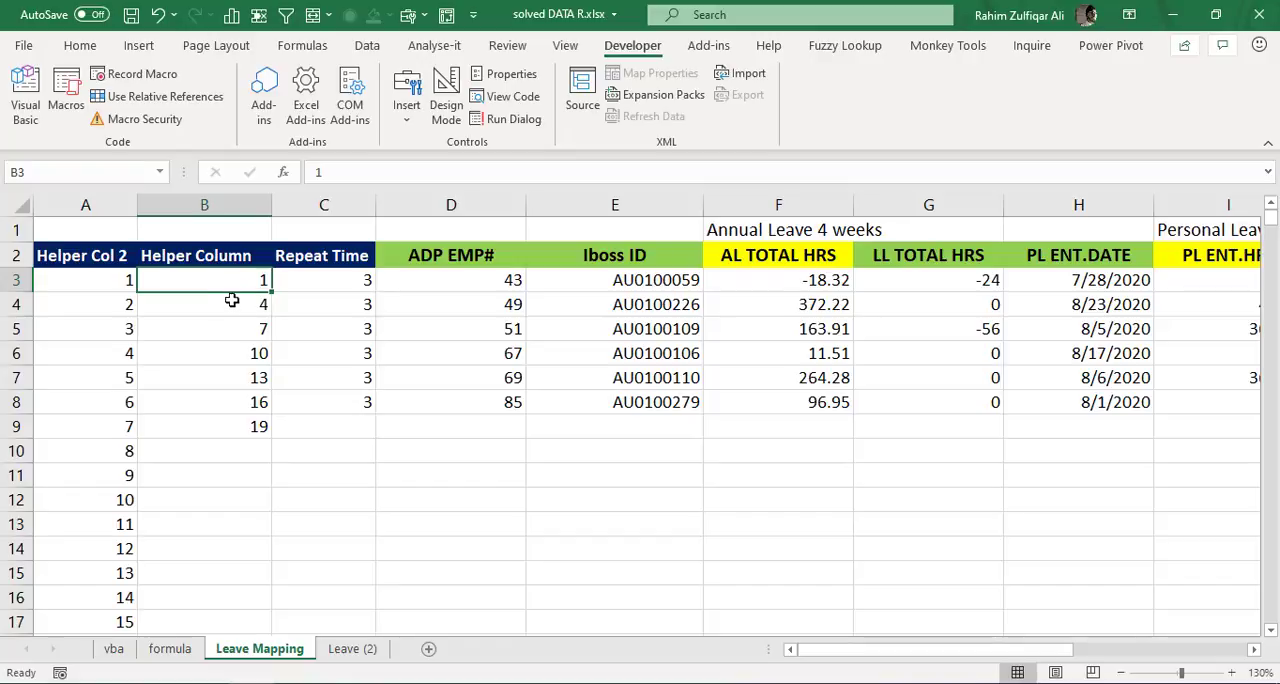
left_click(231, 304)
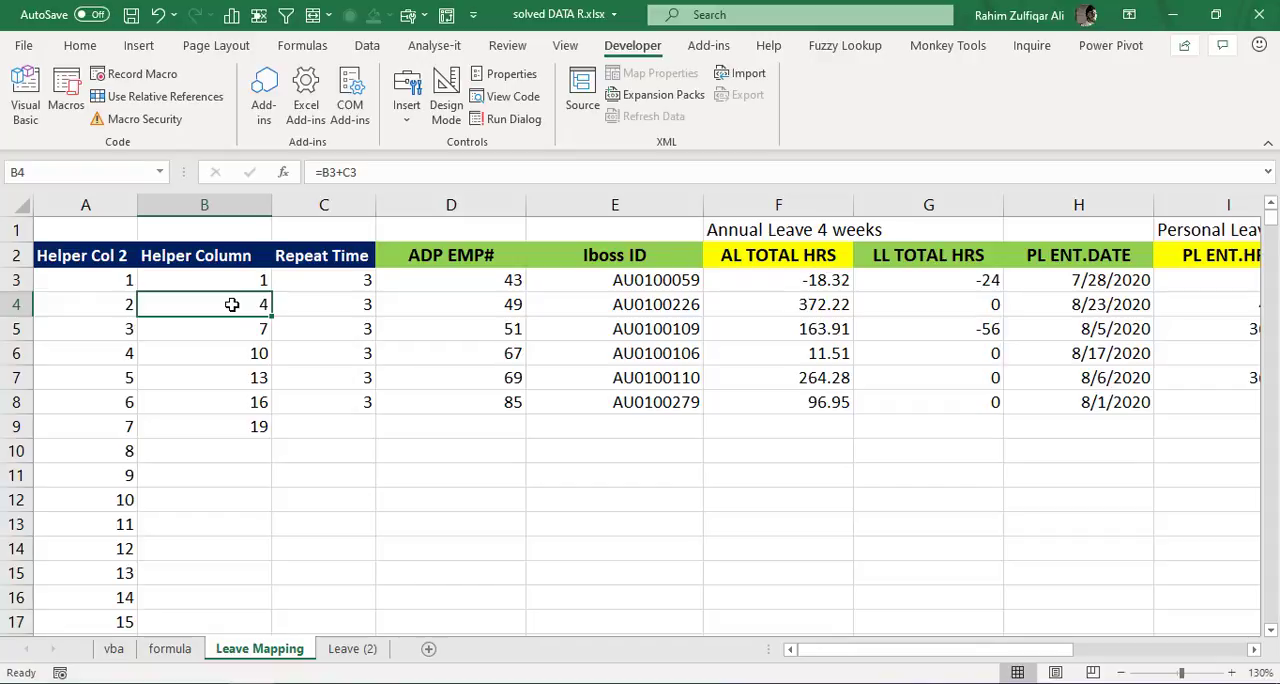
double_click(231, 304)
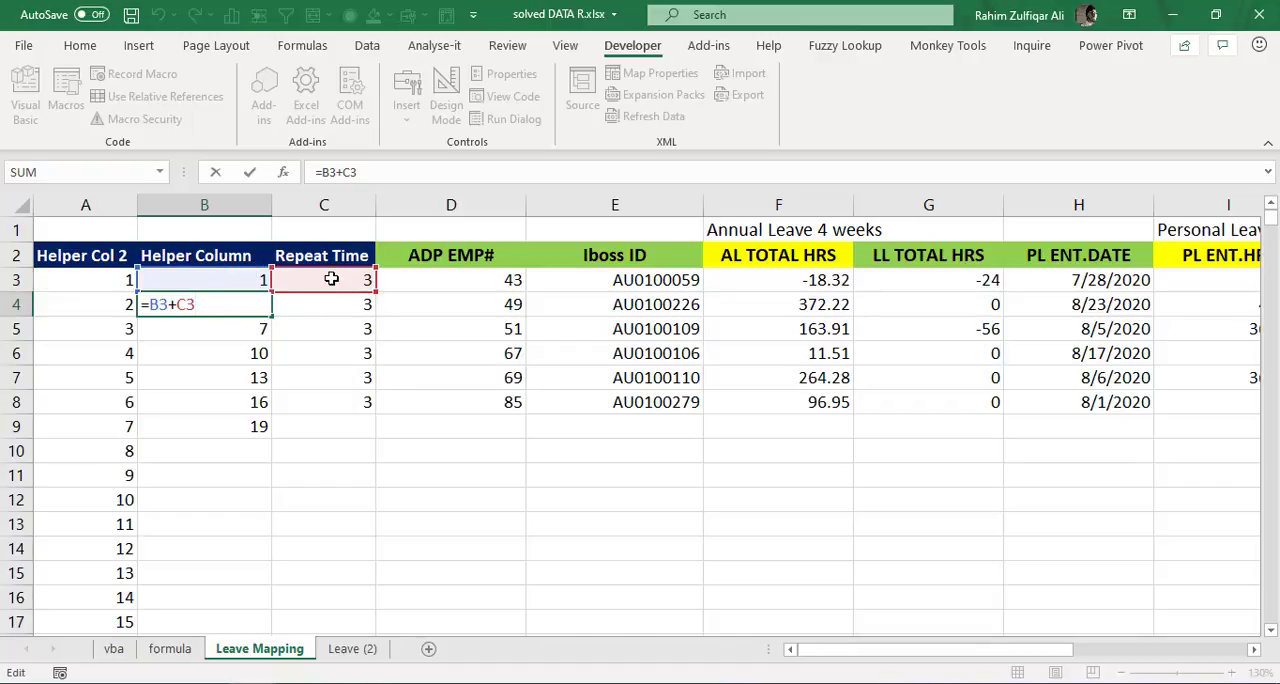
key("Return")
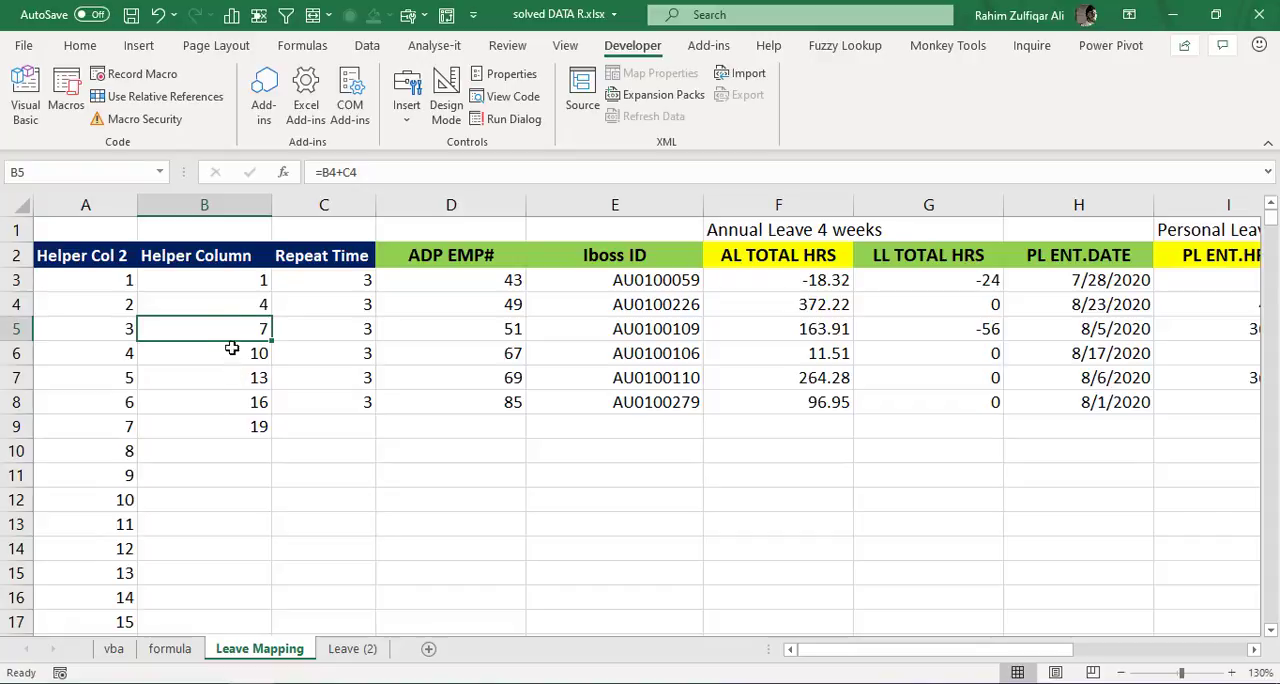
- Compare the Helper Column values from B3 to B9 with the Helper Col 2 serial numbers in A3:A21
left_click(228, 281)
left_click(216, 422)
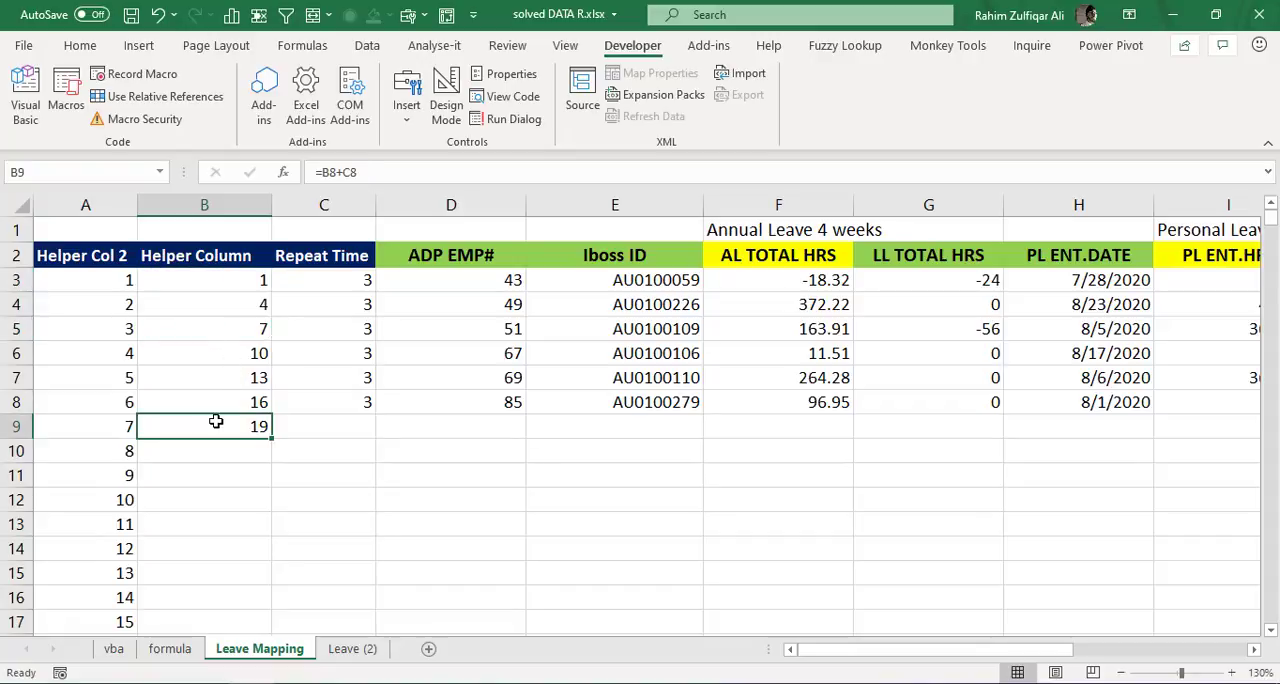
left_click(210, 285)
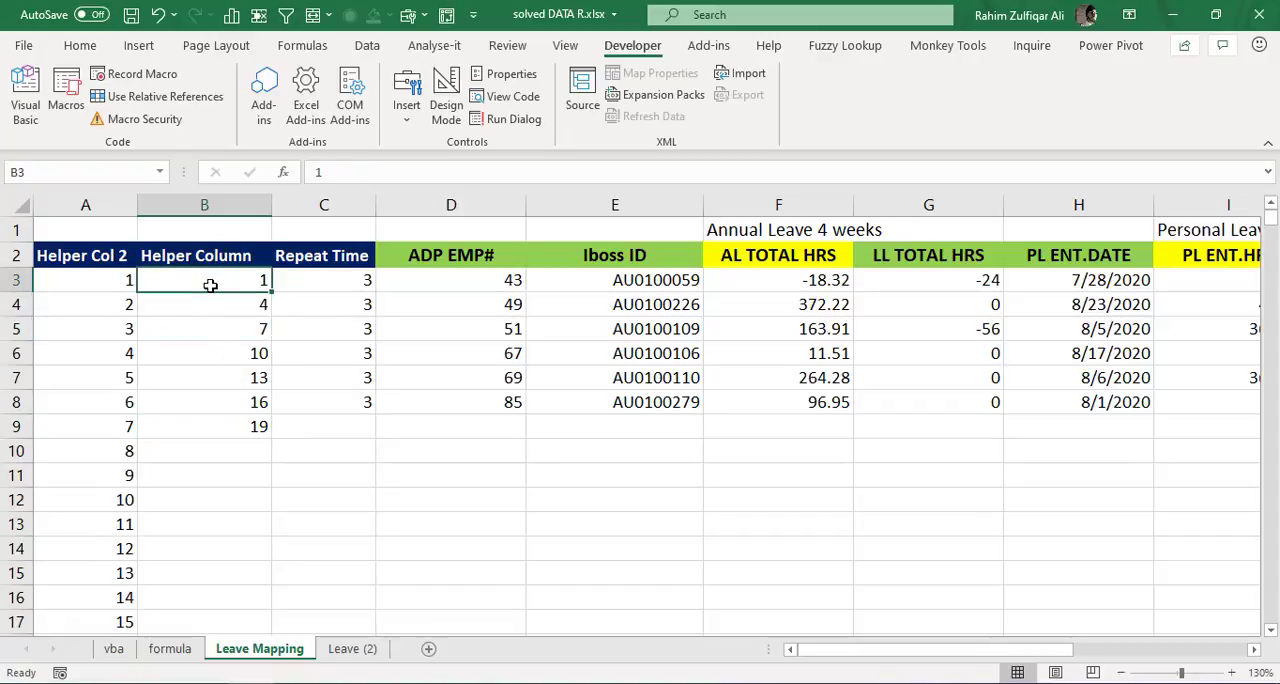
left_click(211, 425)
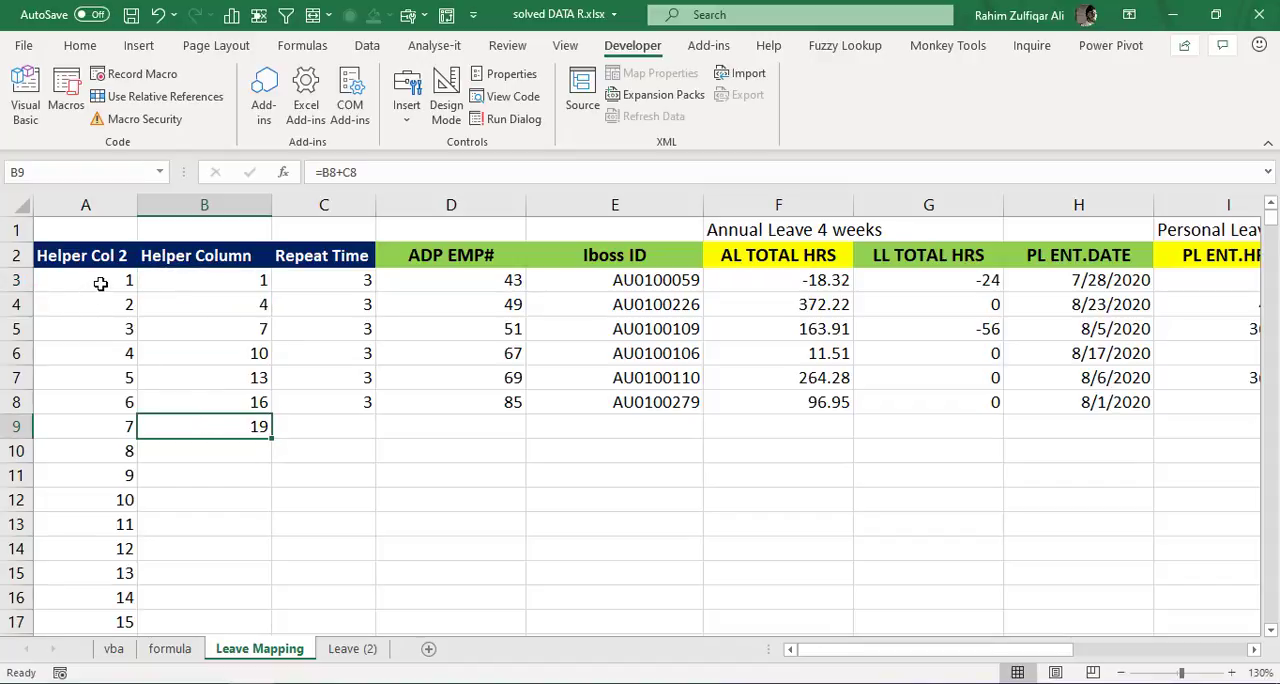
left_click_drag(100, 287, 95, 611)
left_click(95, 613)
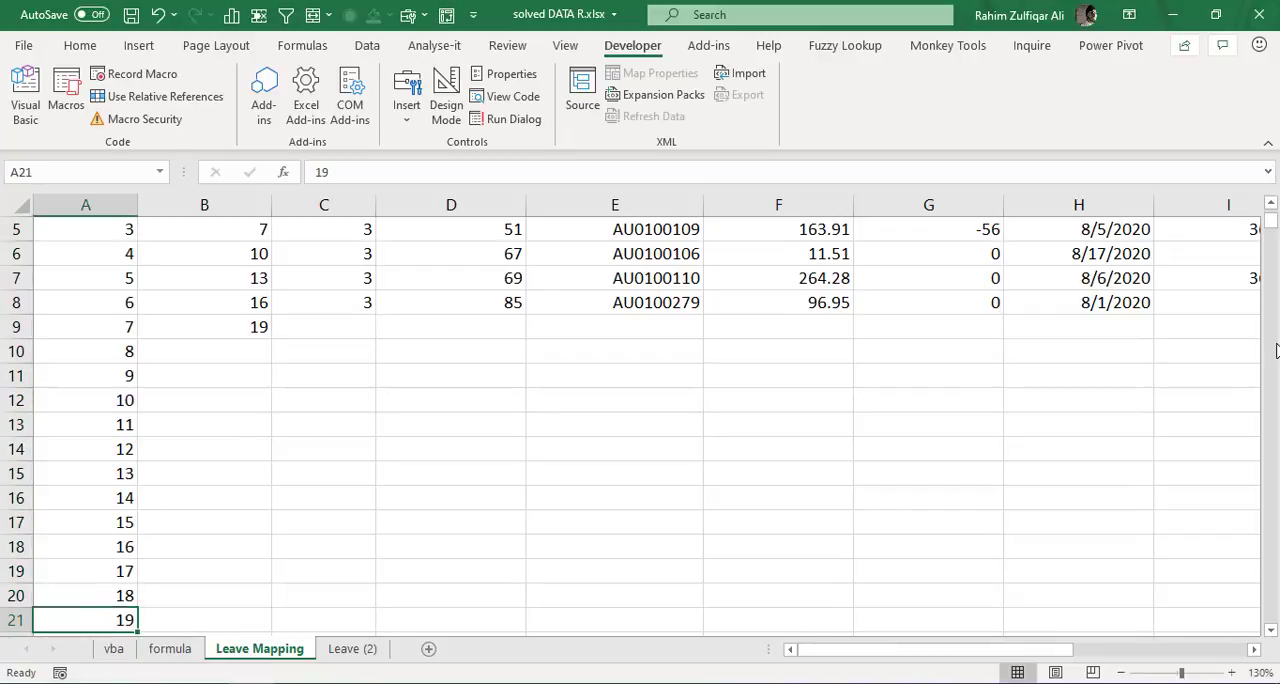
- Review the Iboss IDs in E3:E8 of Leave Mapping against the first Employee Number cell, B2, in Leave (2)
left_click_drag(1270, 224, 1270, 214)
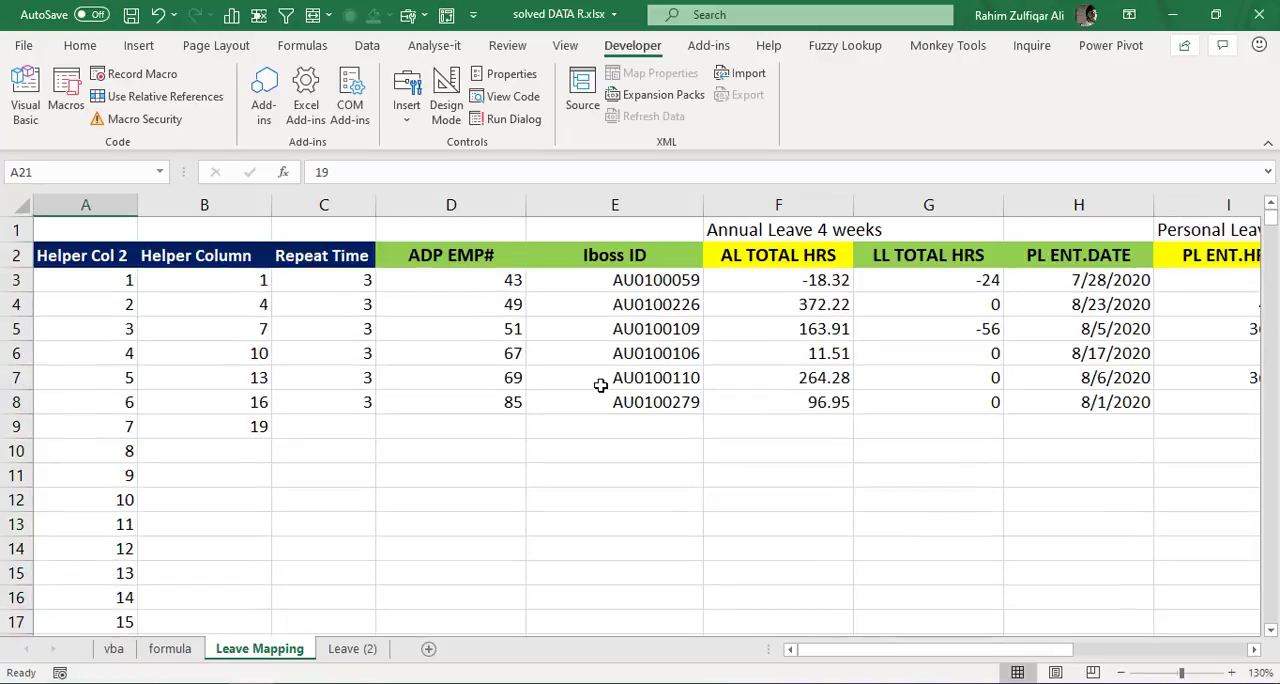
left_click(362, 650)
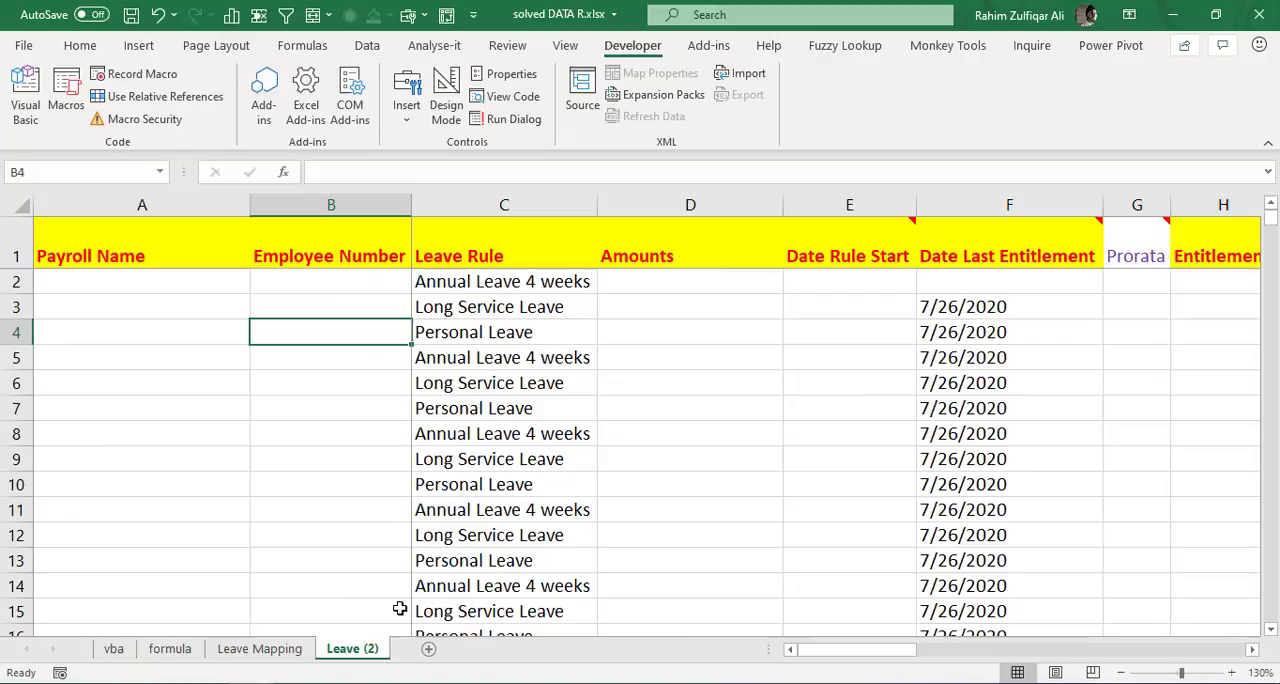
left_click(371, 284)
left_click(260, 649)
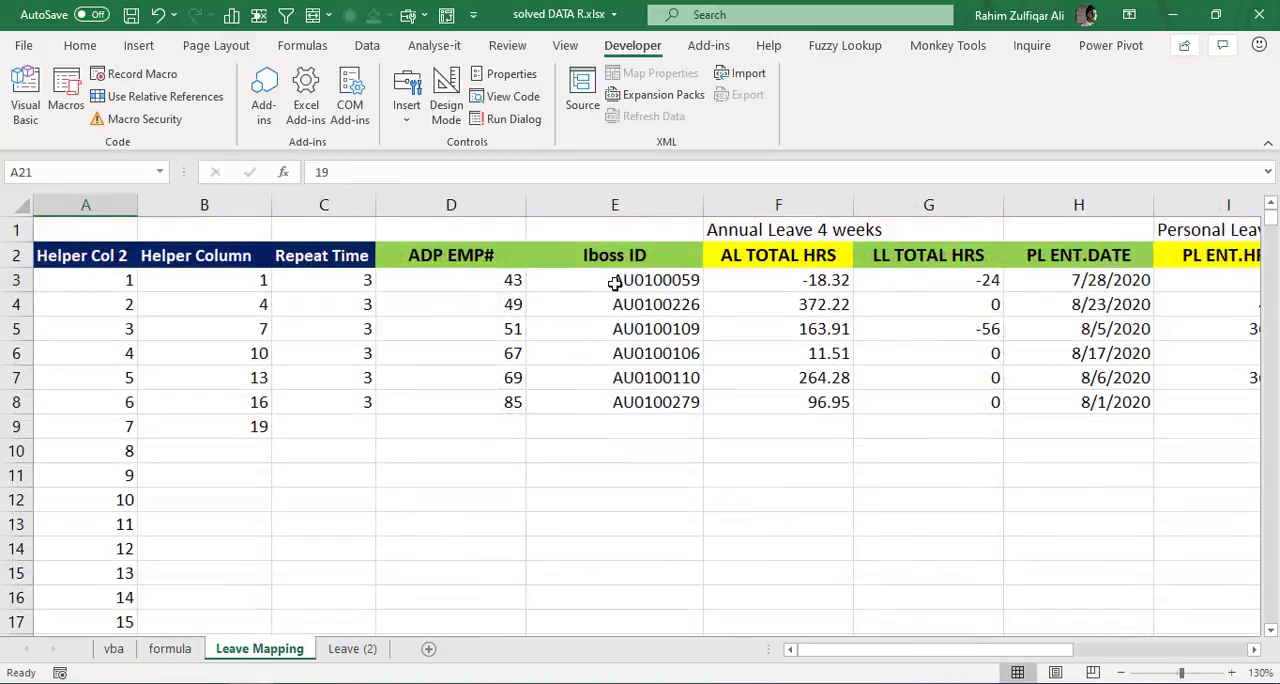
left_click_drag(590, 281, 588, 404)
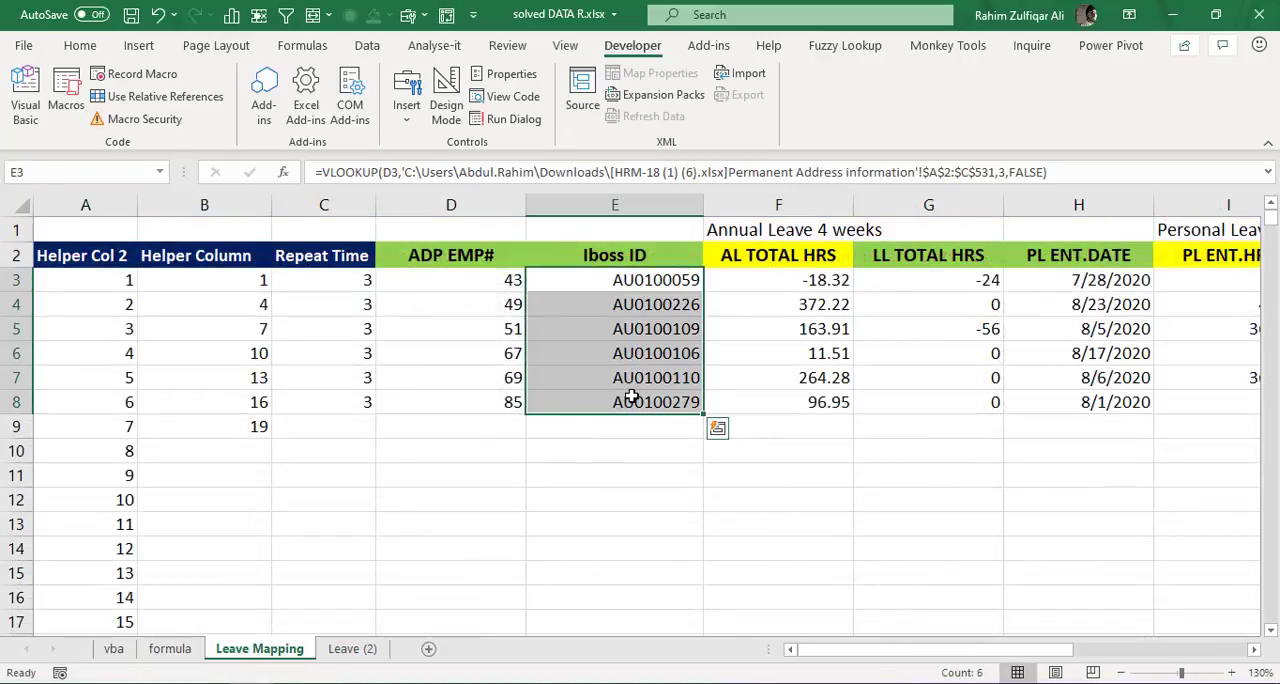
- Start a VLOOKUP formula in B2 of Leave (2) with Leave Mapping cell A3 as the lookup value
left_click(352, 649)
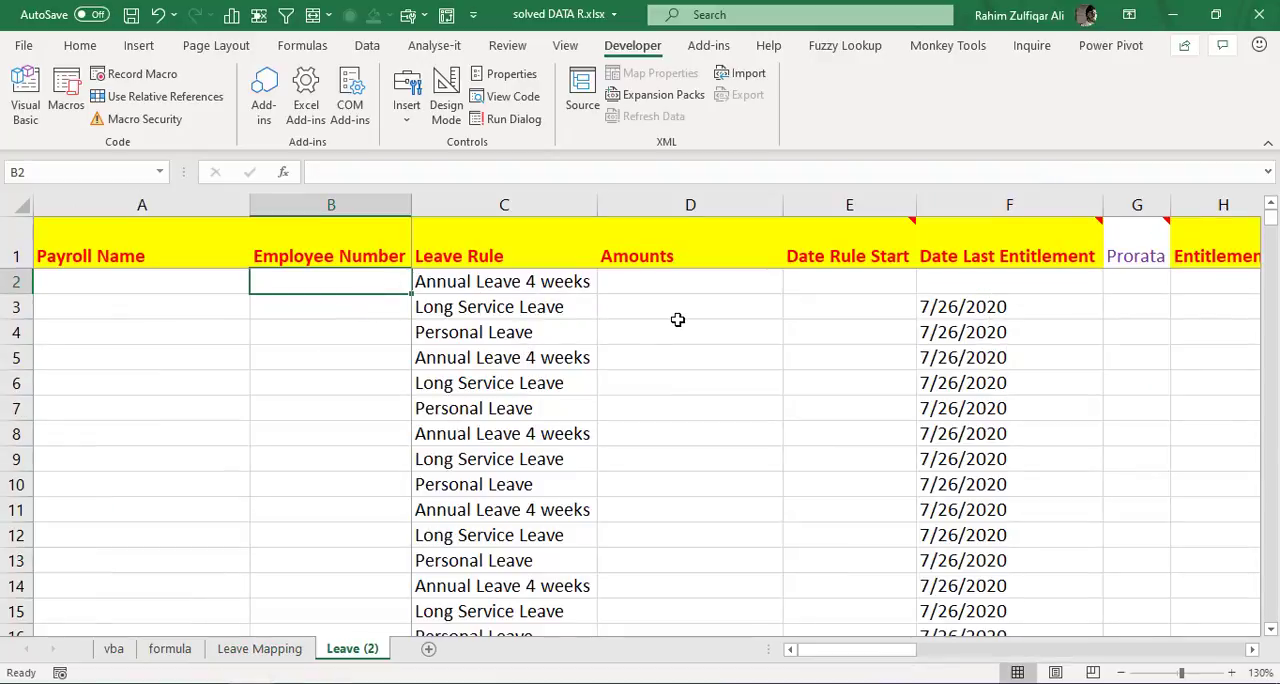
type("=vl")
key("Tab")
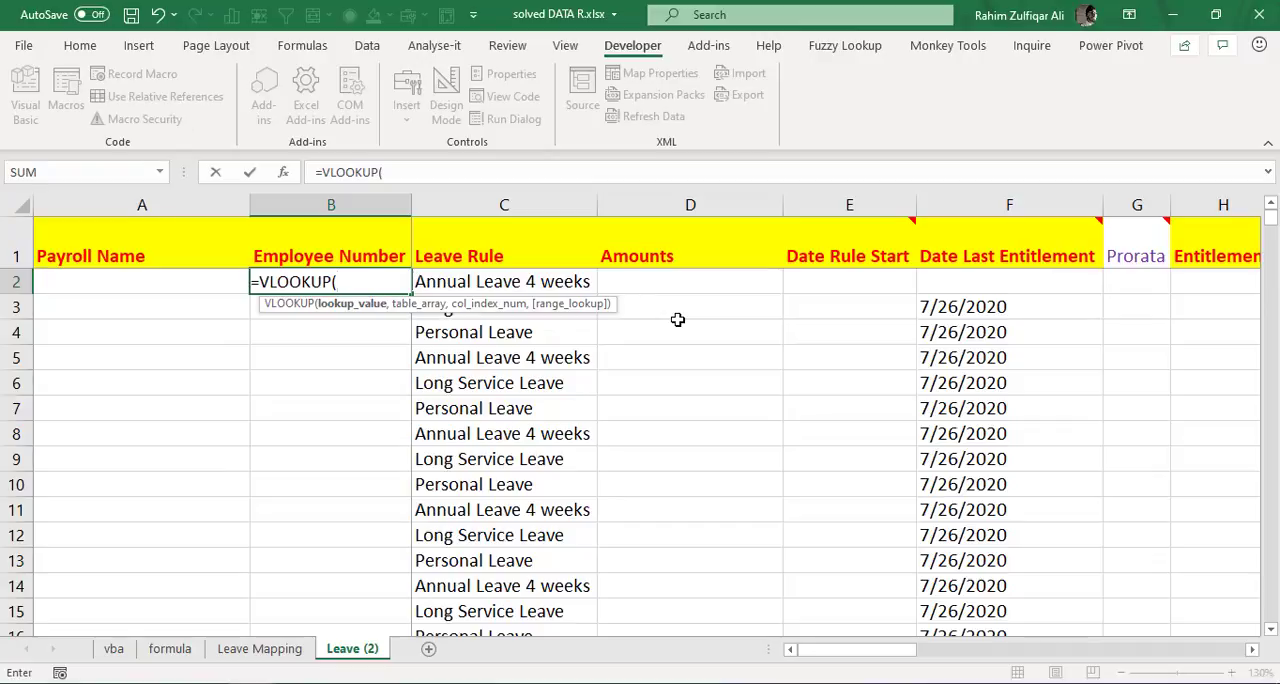
key("ctrl+Page_Up")
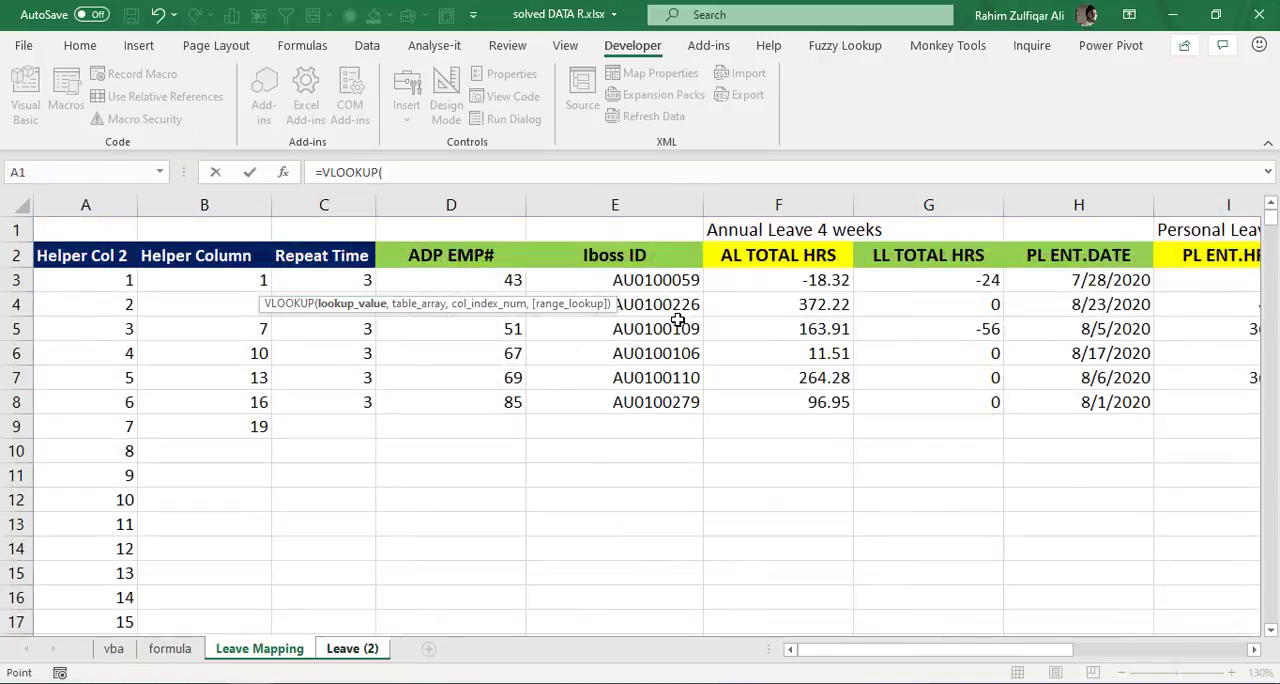
key("Left")
key("Down")
key("Down")
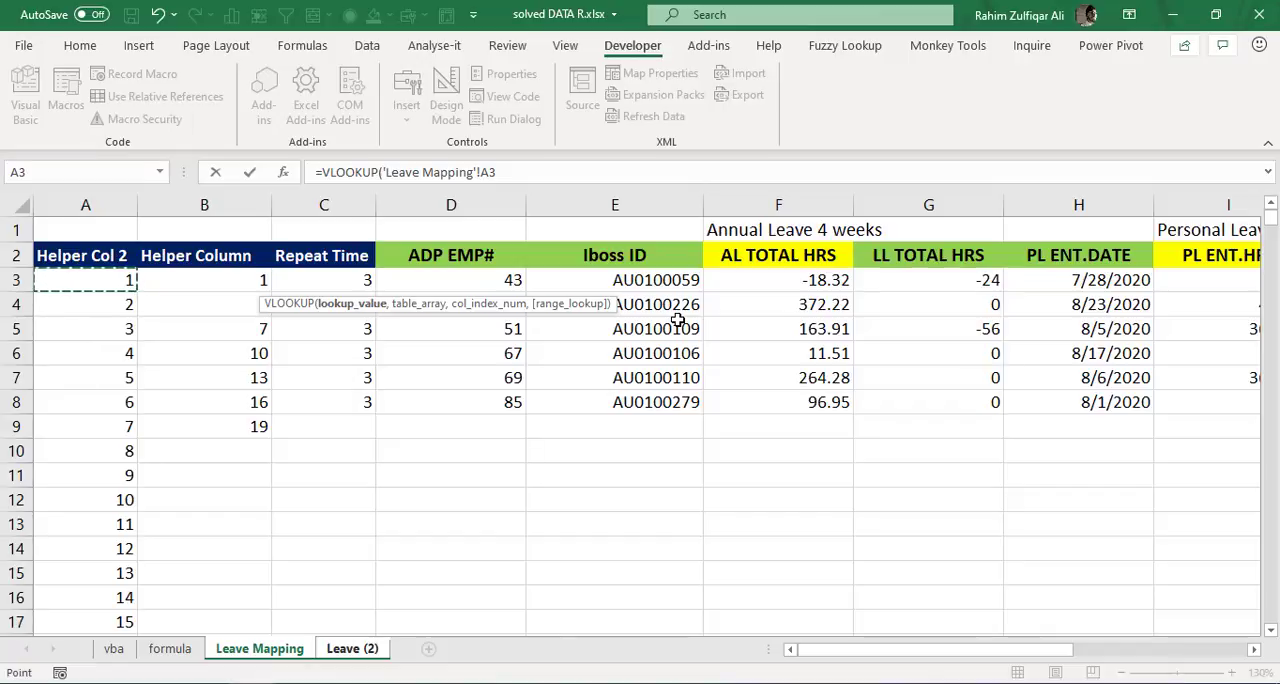
- Add Leave Mapping range B2:E9, from Helper Column through Iboss ID, as the VLOOKUP table array
type(",")
key("Right")
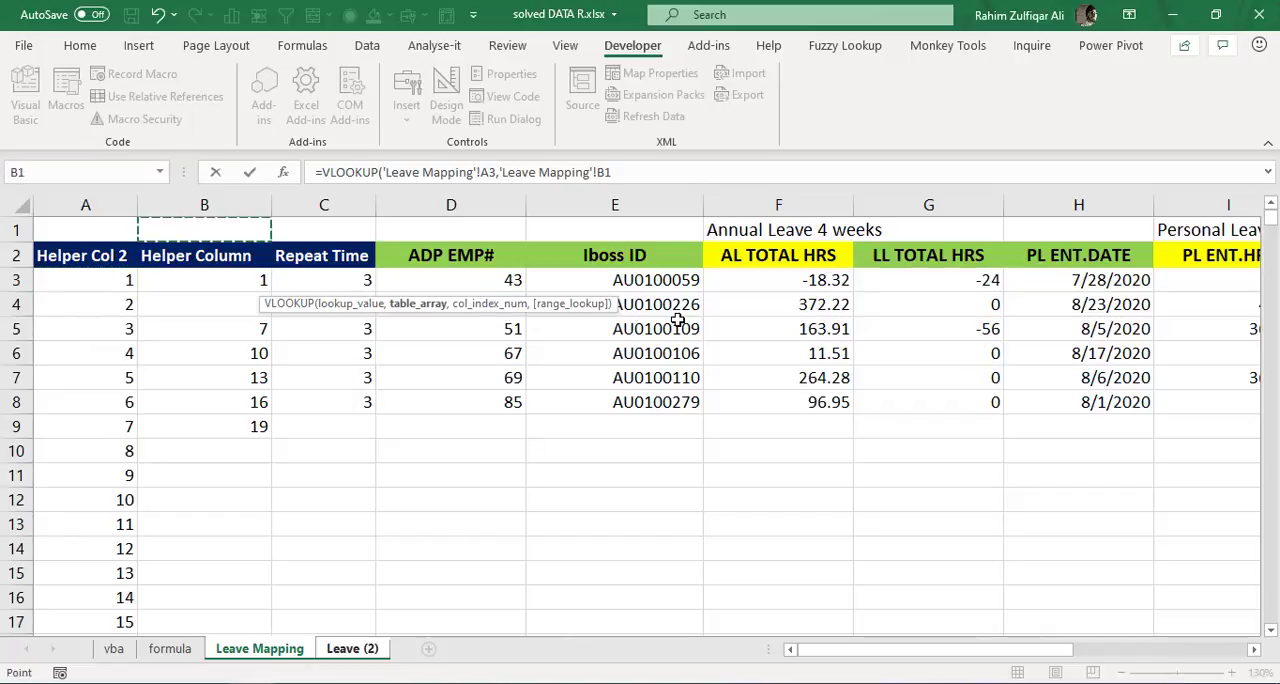
key("Right")
key("Left")
key("Down")
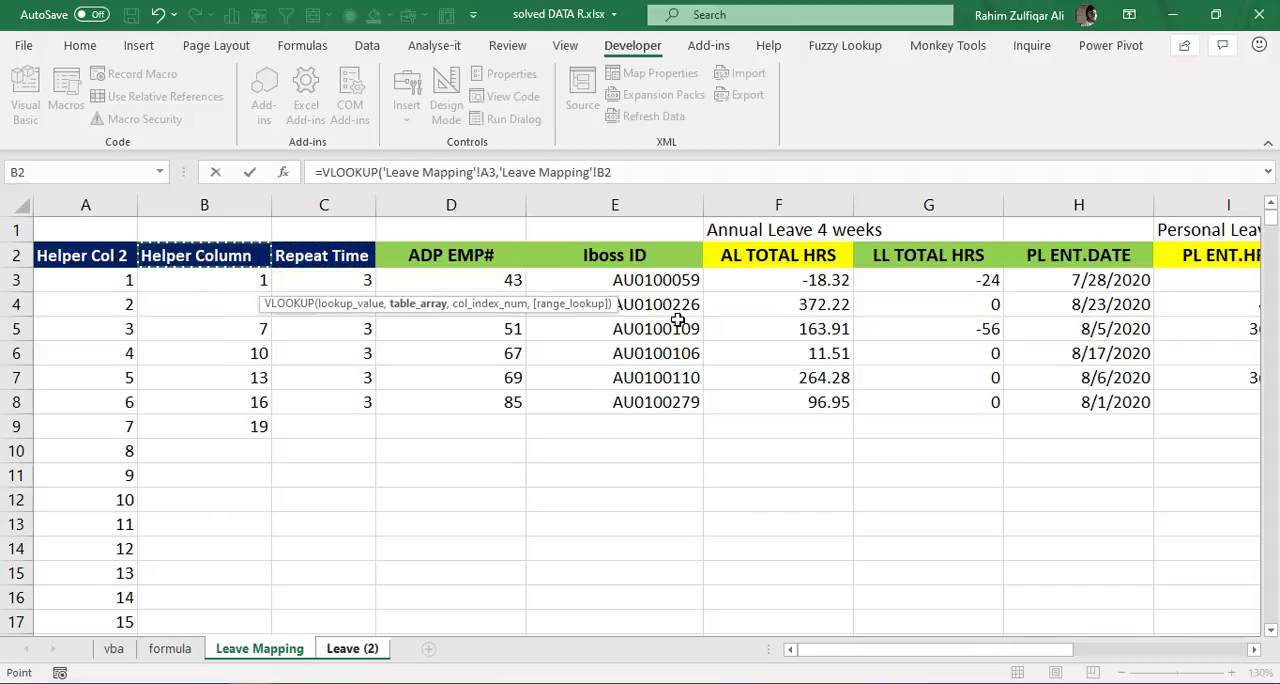
key("shift+Down")
key("shift+Down")
key("shift+Down")
key("shift+Down")
key("shift+Down")
key("shift+Down")
key("shift+Down")
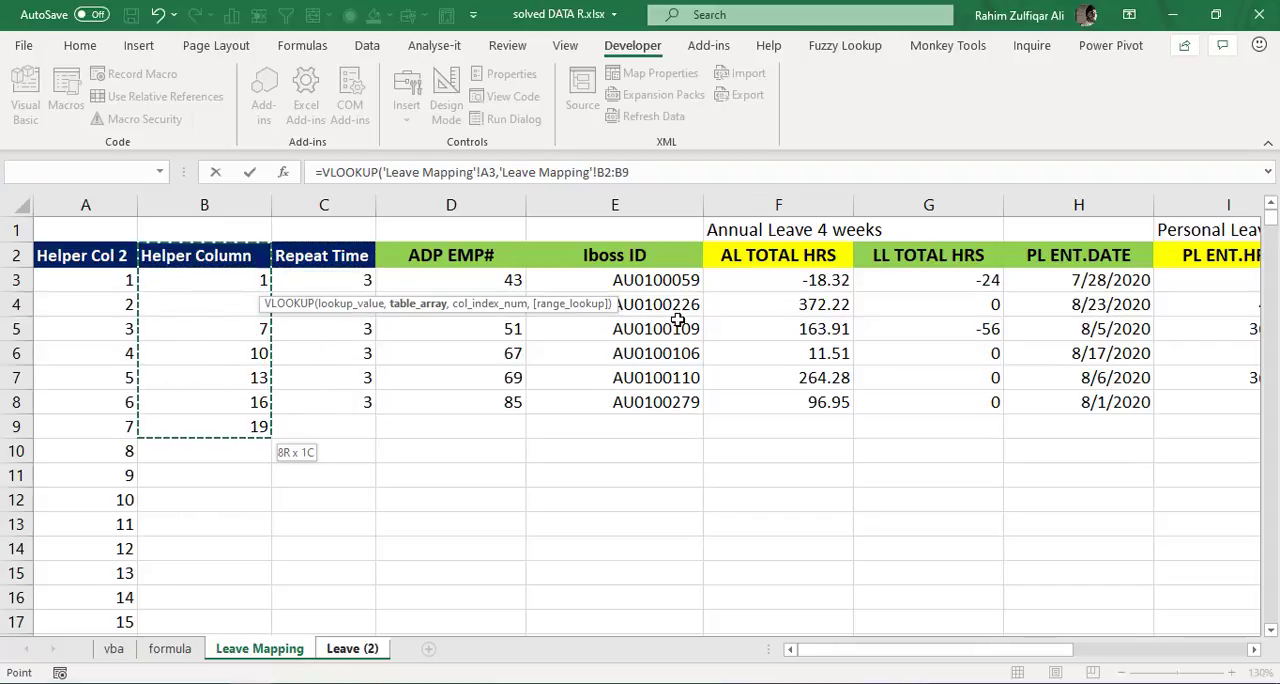
key("shift+Right")
key("shift+Right")
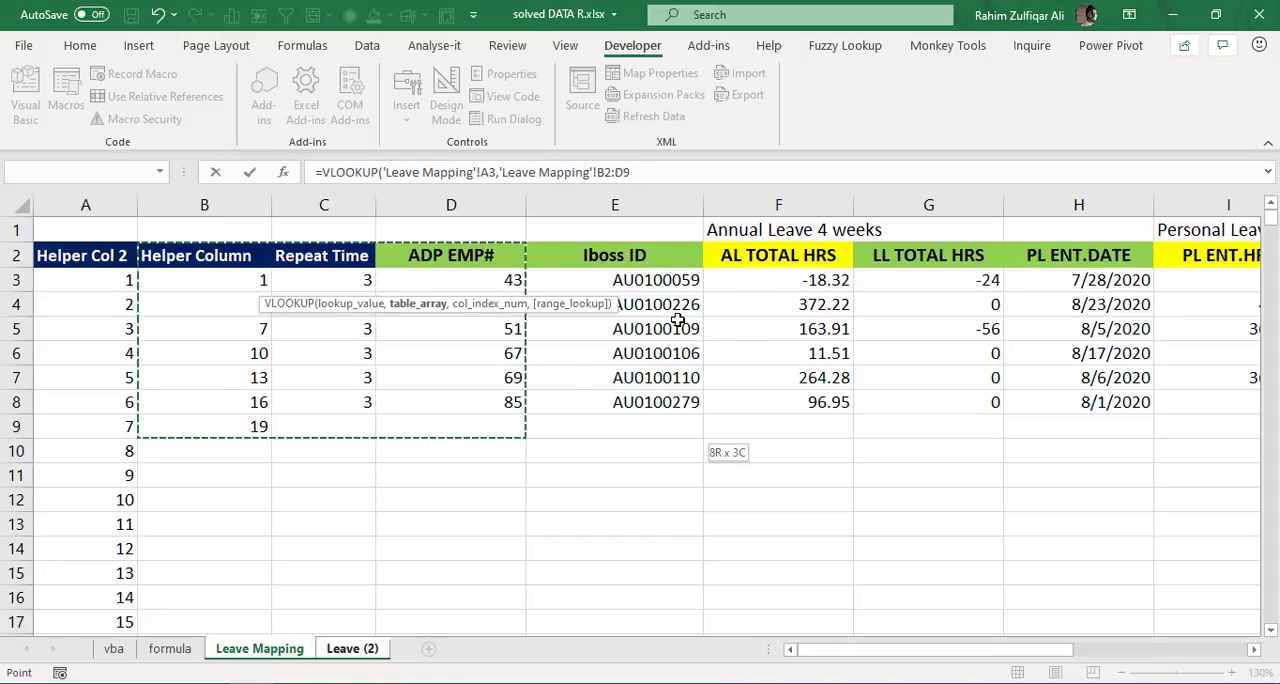
key("shift+Right")
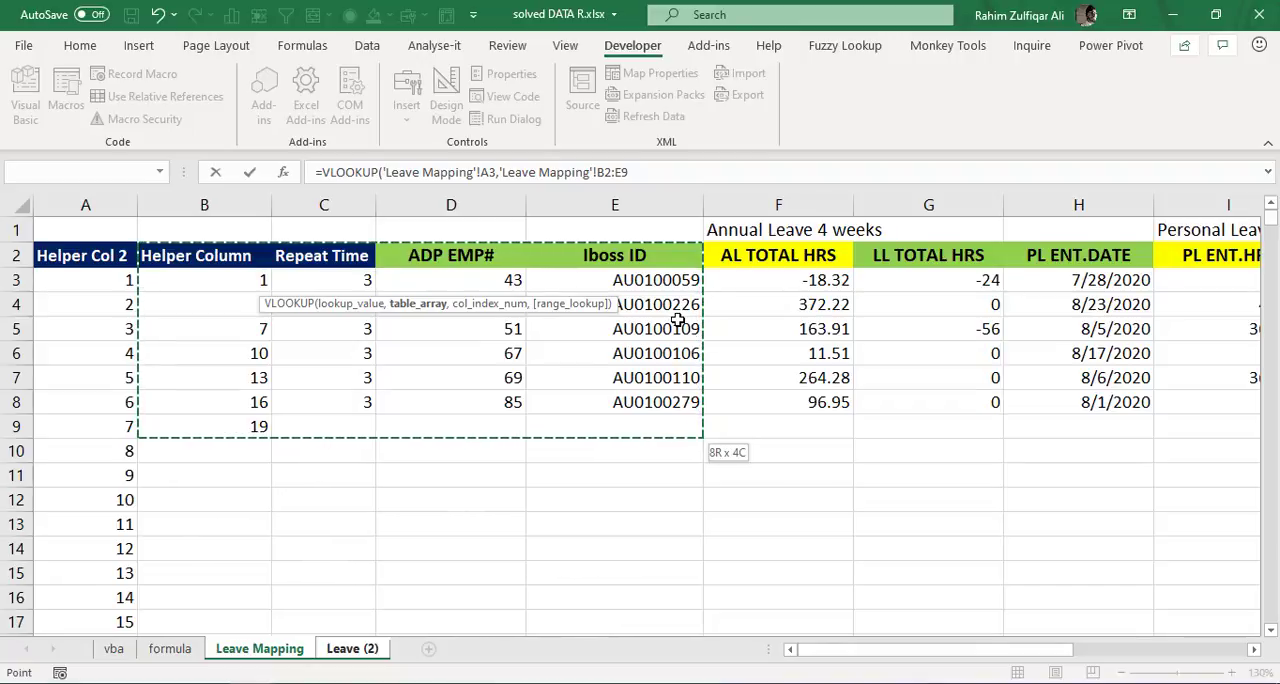
- Make the table array absolute as $B$2:$E$9 and complete the VLOOKUP with column index 4 and an approximate match, TRUE
key("F4")
type(",")
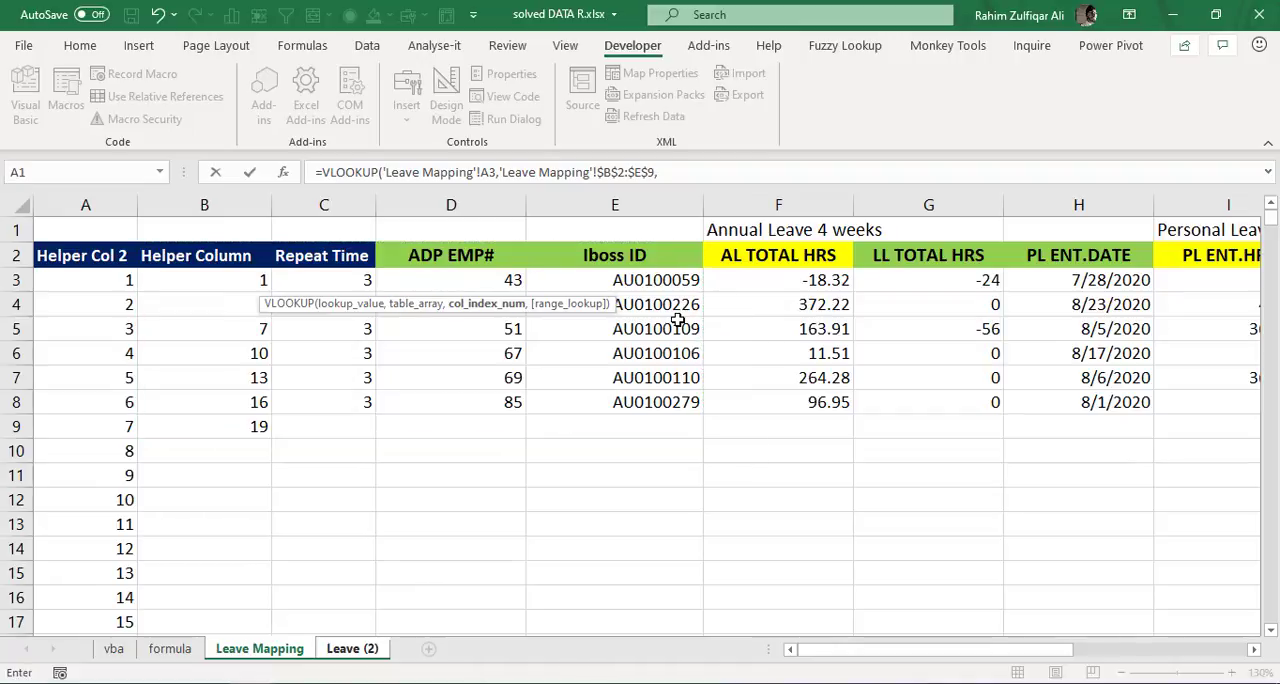
type("4,t")
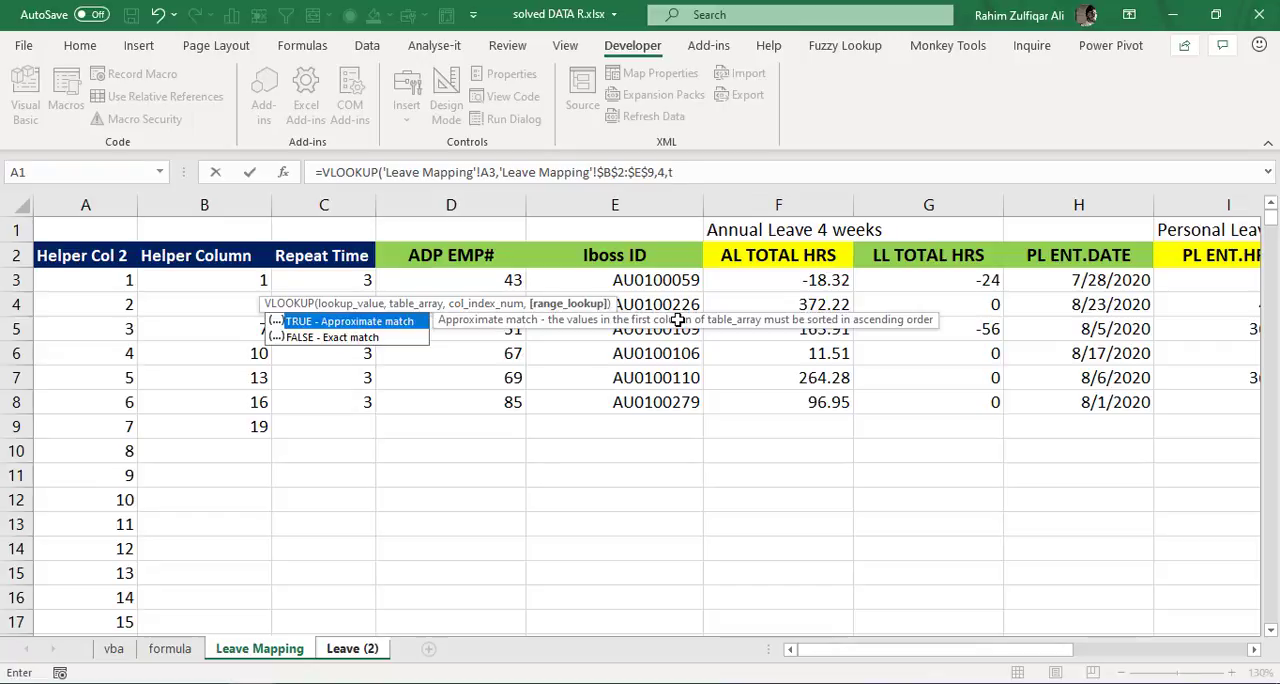
type("rue")
key("Return")
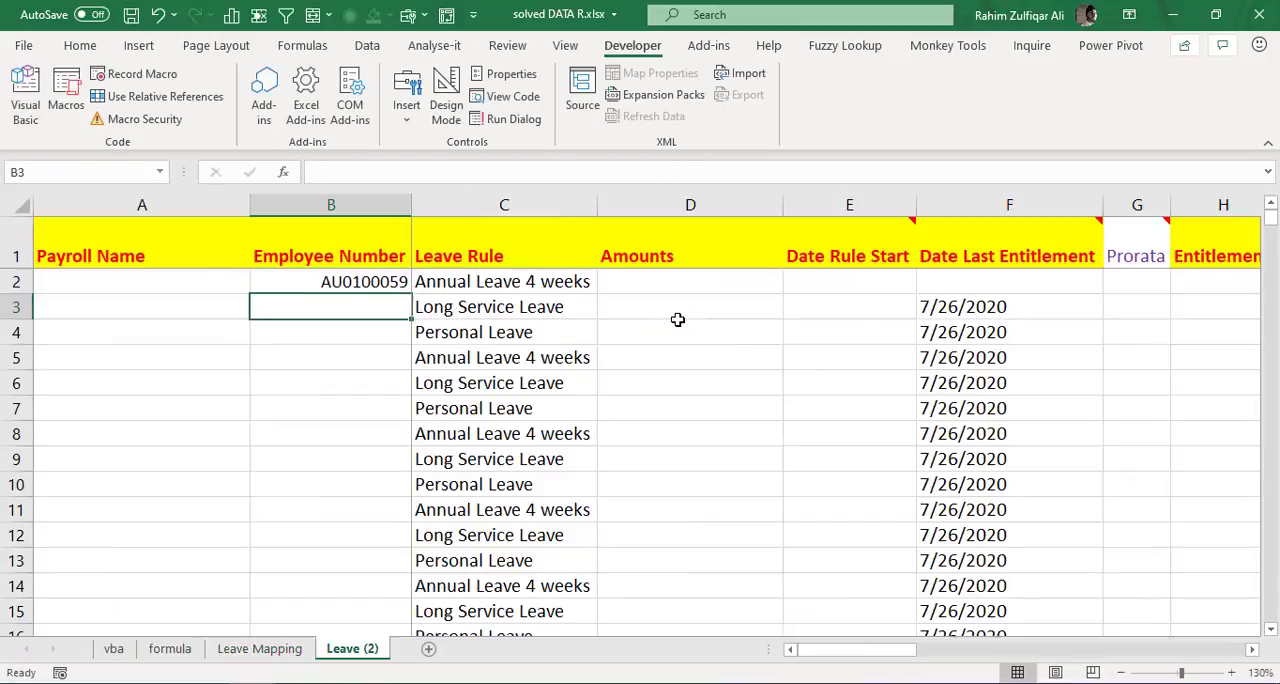
- Fill the VLOOKUP formula from B2 down the Employee Number column in Leave (2)
key("Up")
key("shift+Down")
key("shift+Down")
key("shift+Down")
key("shift+Down")
key("shift+Down")
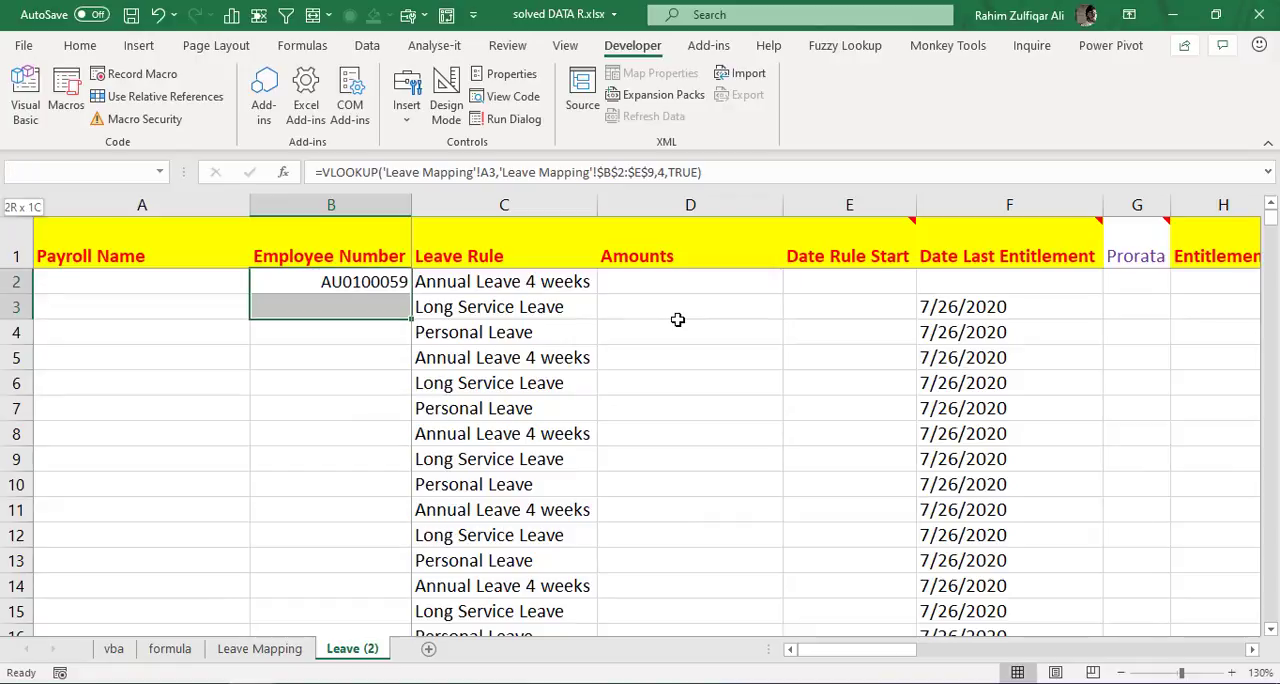
key("shift+Down")
key("shift+Down")
key("shift+Down")
key("shift+Down")
key("shift+Down")
key("shift+Down")
key("shift+Down")
key("shift+Down")
key("shift+Down")
key("shift+Down")
key("shift+Down")
key("shift+Down")
key("shift+Down")
key("shift+Down")
key("shift+Down")
key("shift+Down")
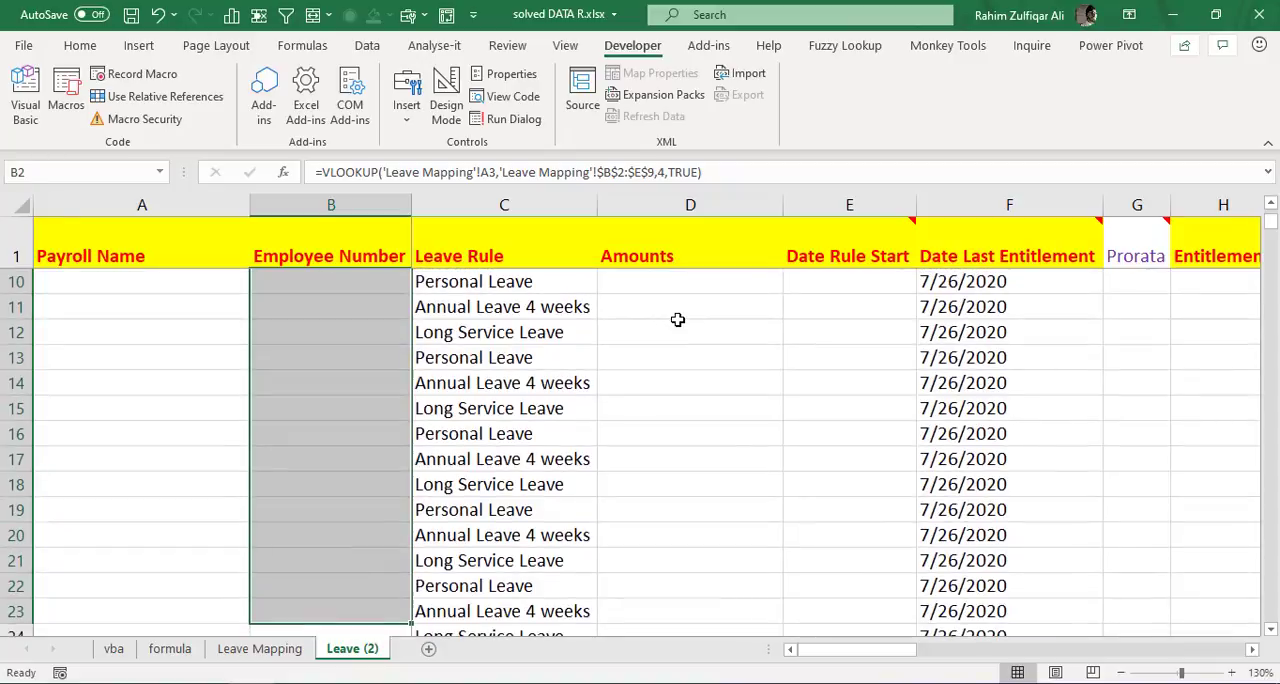
key("ctrl+d")
key("ctrl+Up")
key("Down")
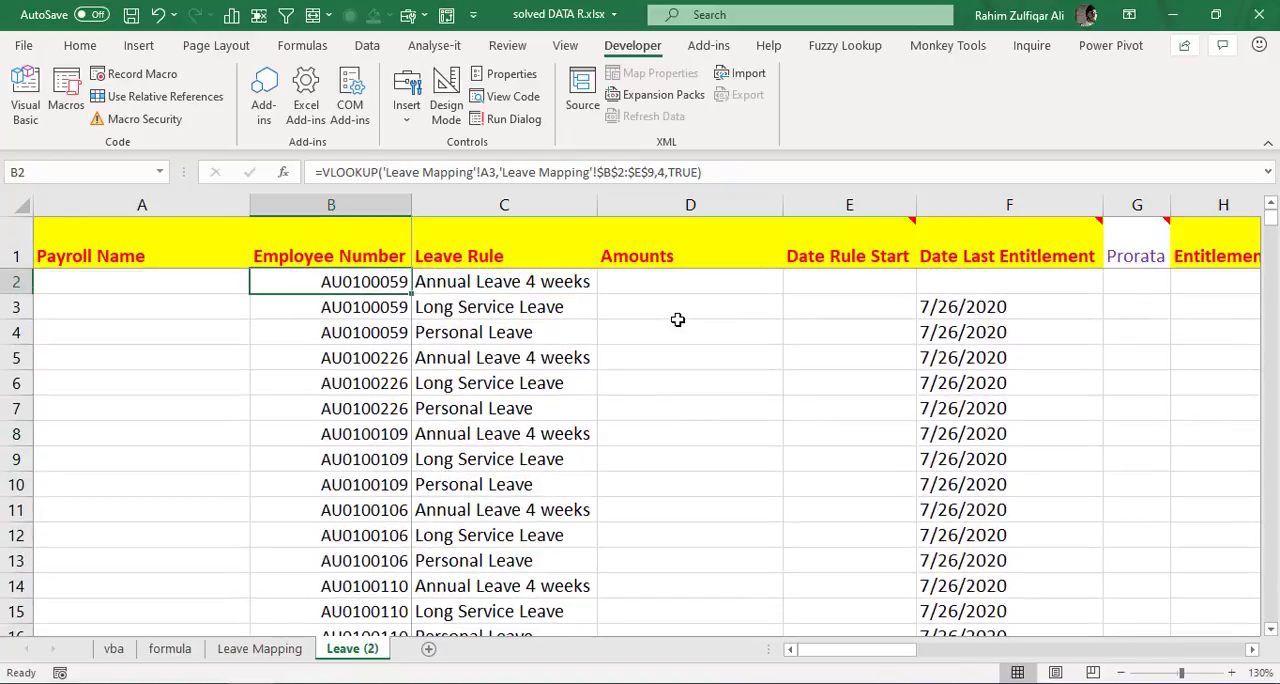
- Format the first repeated ID group, B2:B4, as bold and italic with a light orange fill
key("shift+Down")
key("shift+Down")
key("ctrl+b")
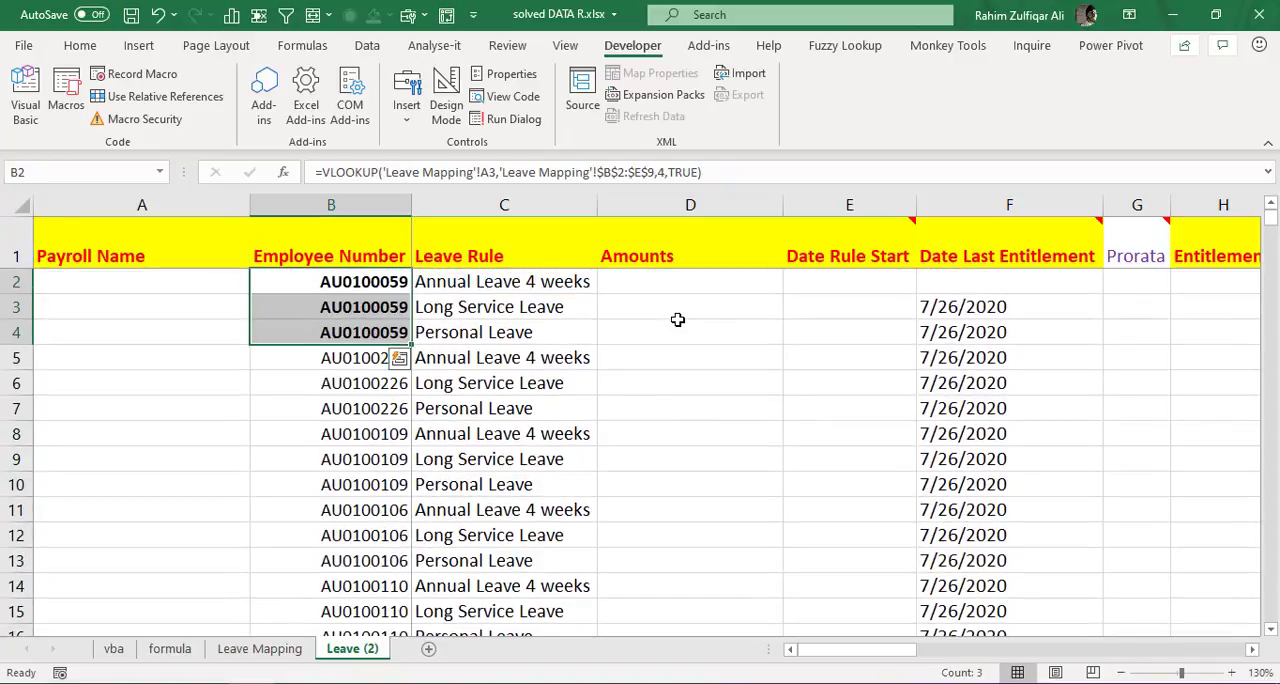
key("ctrl+i")
left_click(78, 47)
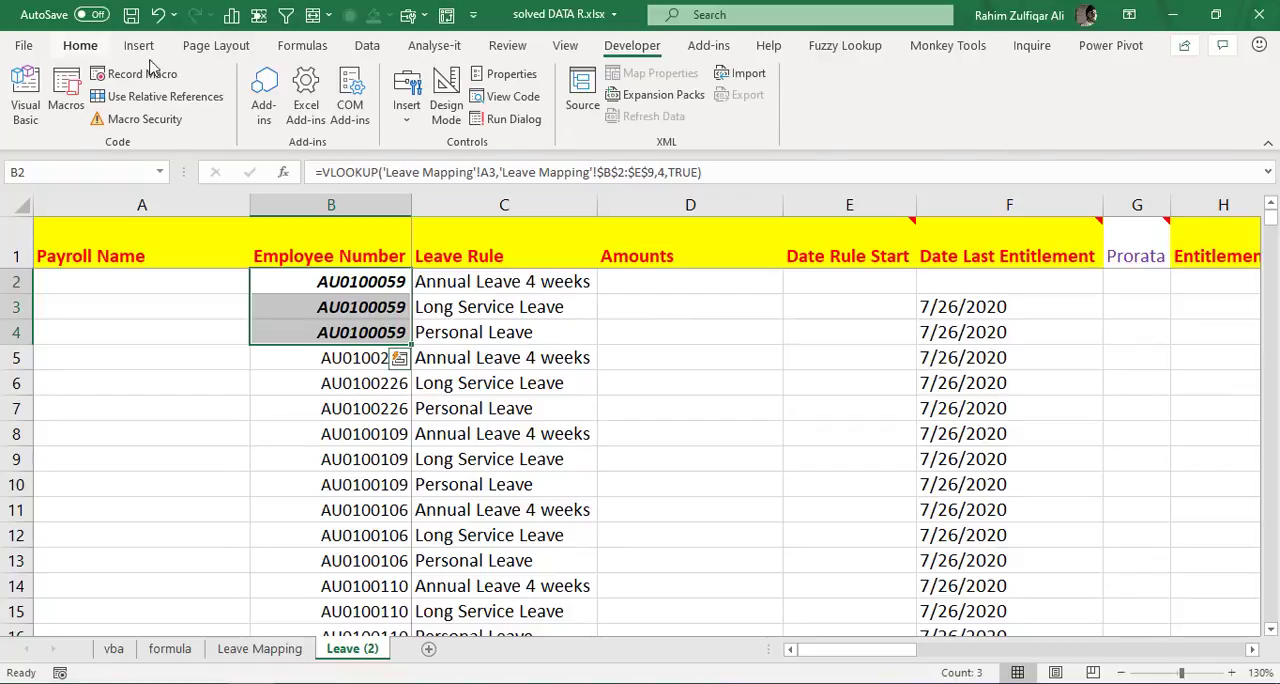
left_click(251, 111)
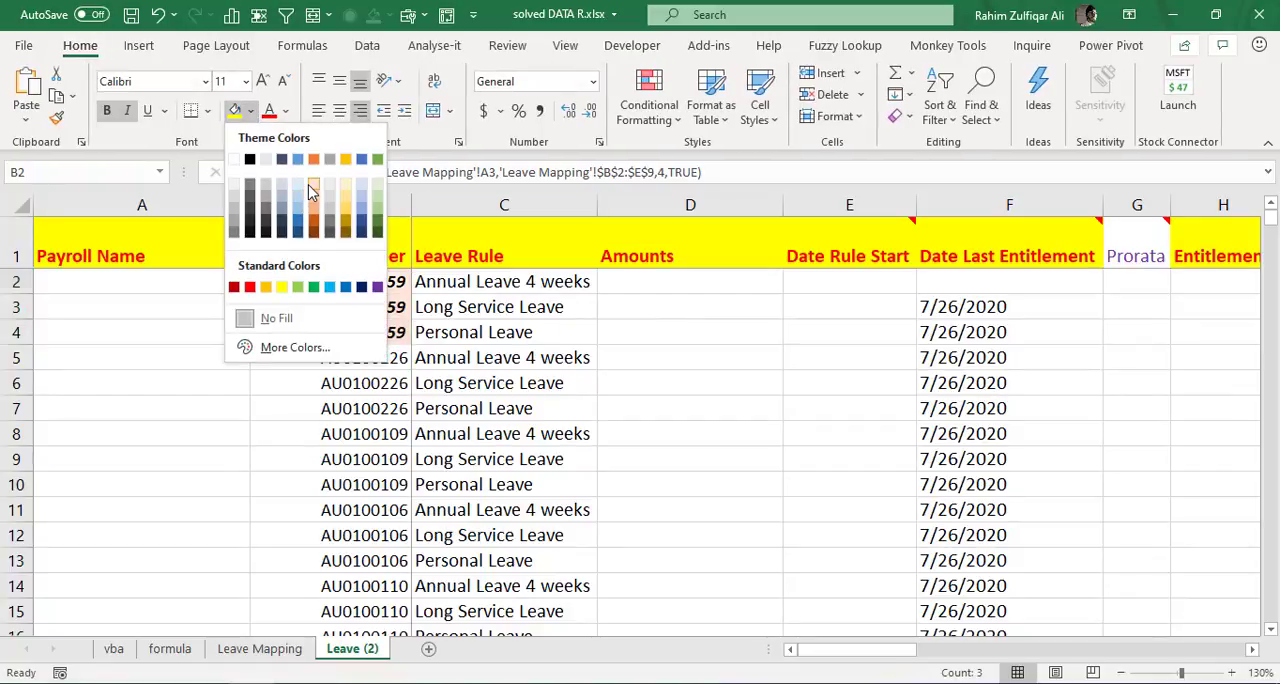
left_click(312, 186)
- Give the third repeated ID group, B8:B10, a light green fill
left_click_drag(355, 434, 360, 485)
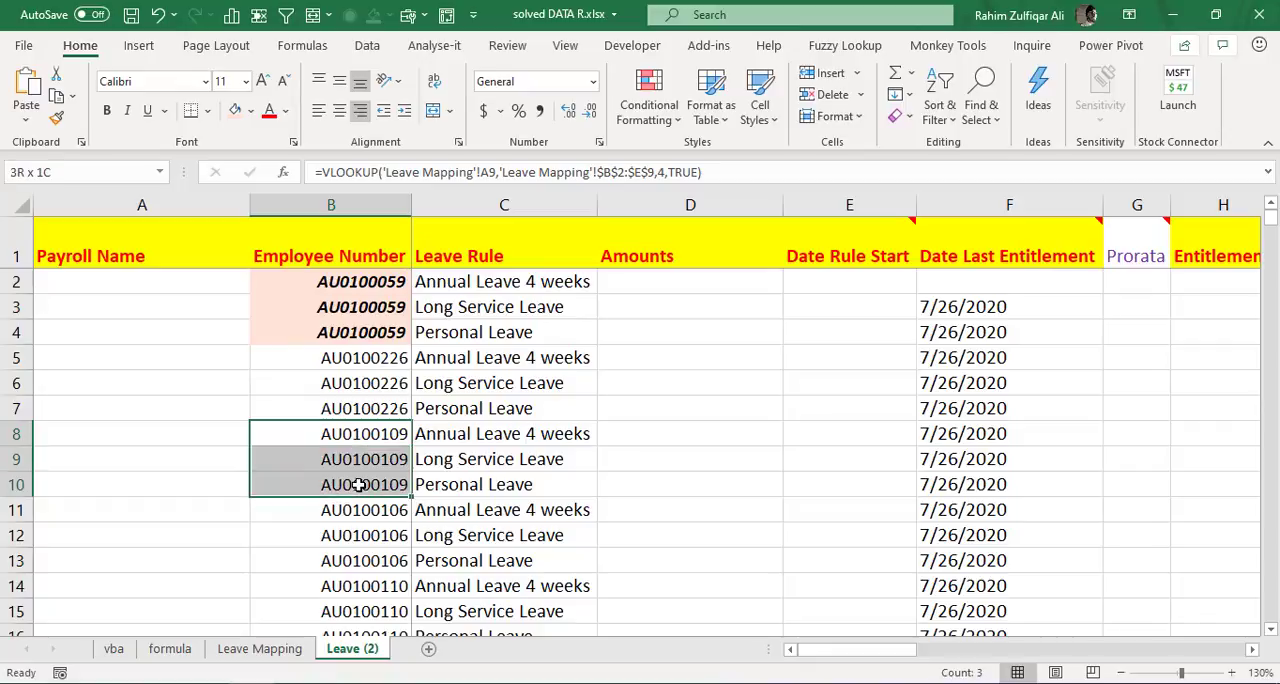
left_click(251, 111)
left_click(378, 206)
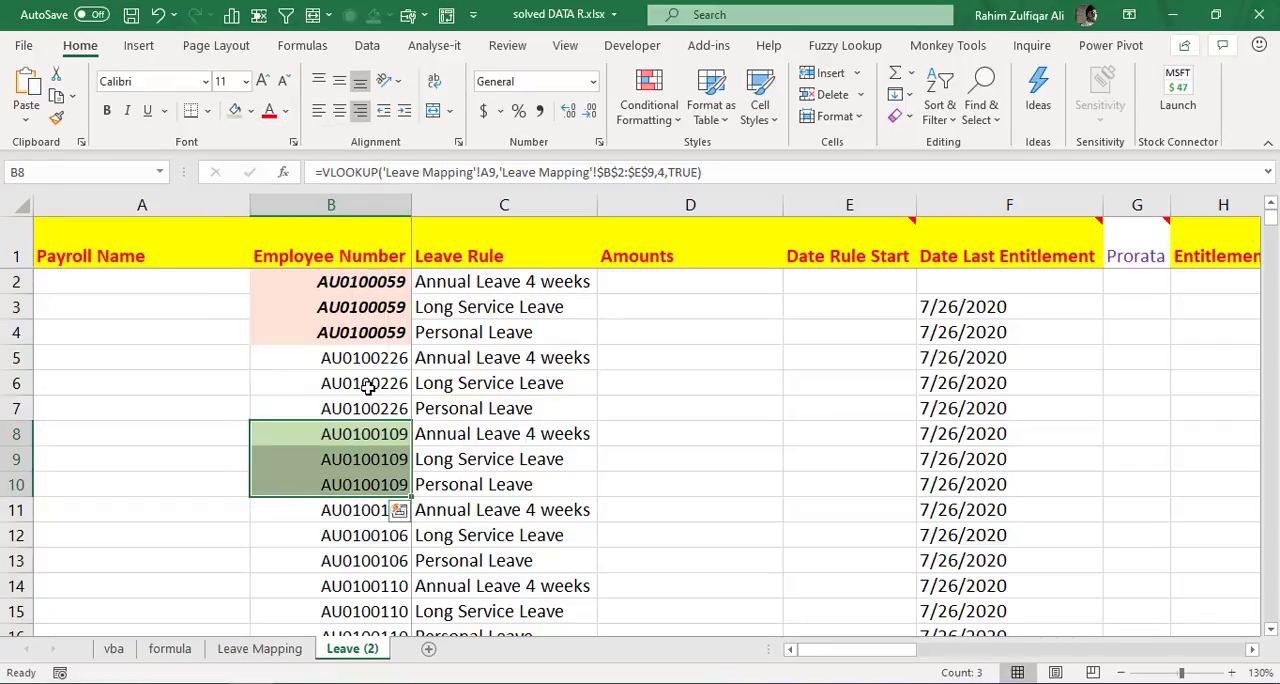
left_click(374, 378)
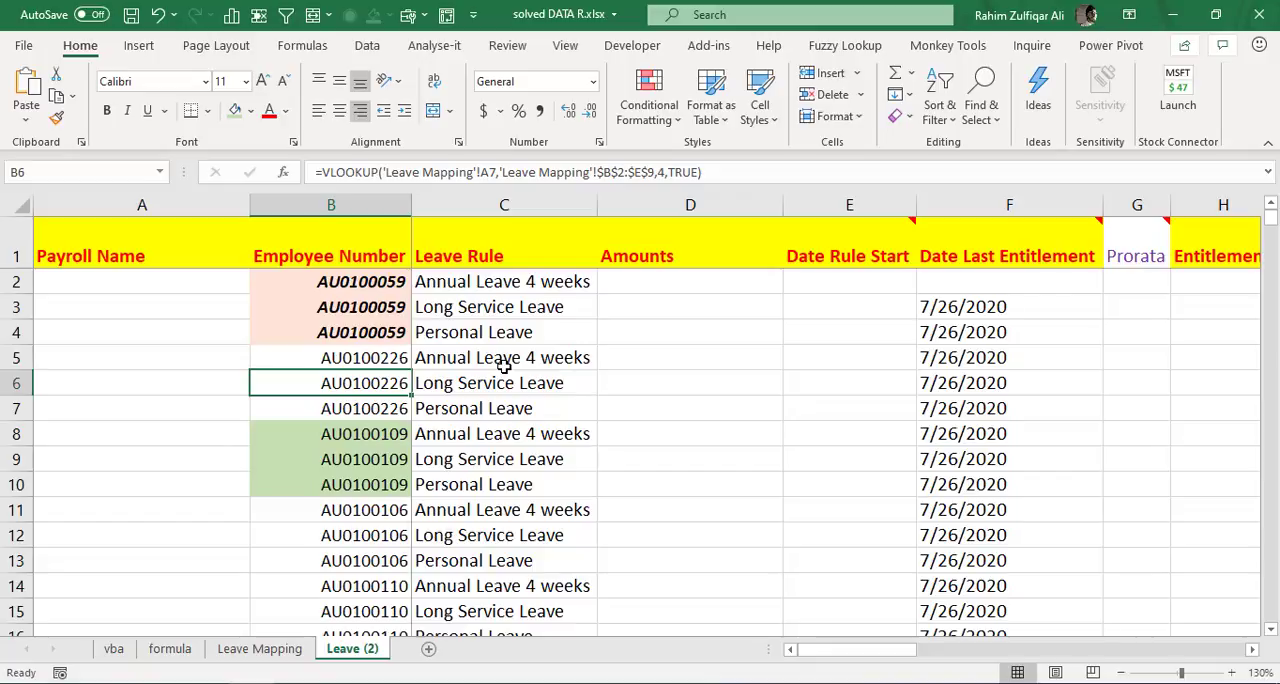
- Review row 3 of Leave Mapping from Iboss ID in E3 across to LSL ENT.HRS in K3
key("Up")
key("Up")
key("Up")
key("Up")
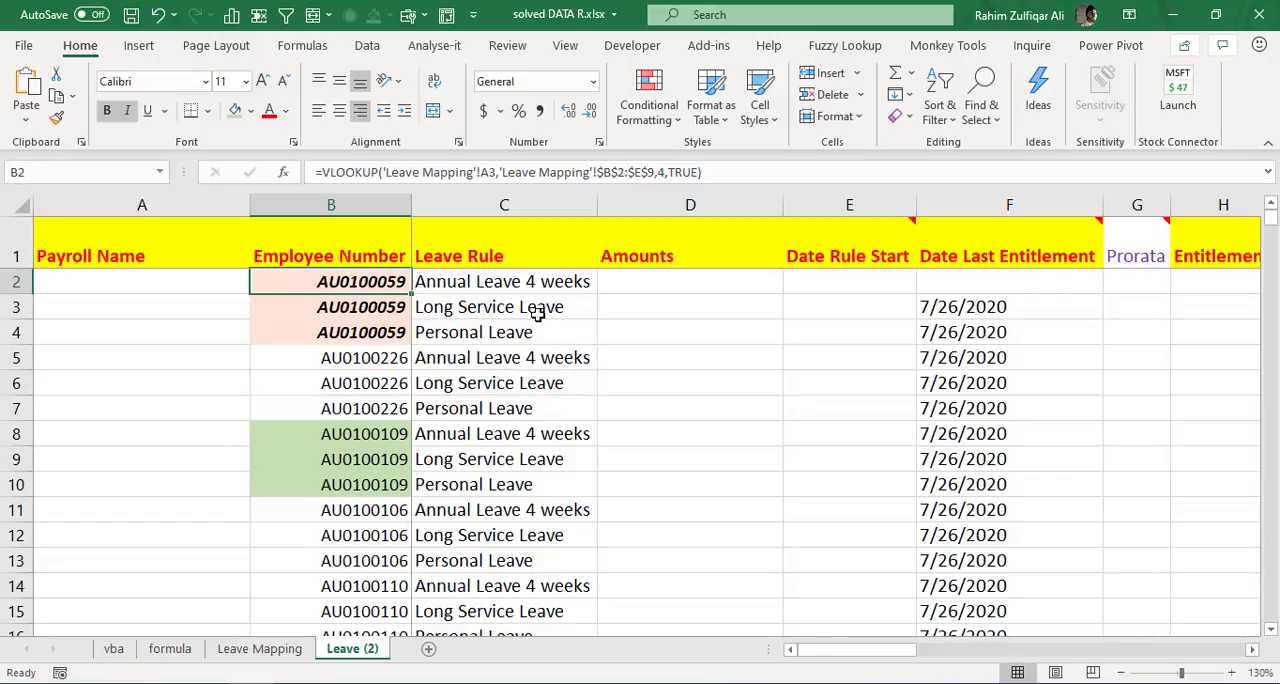
left_click(290, 650)
left_click(588, 334)
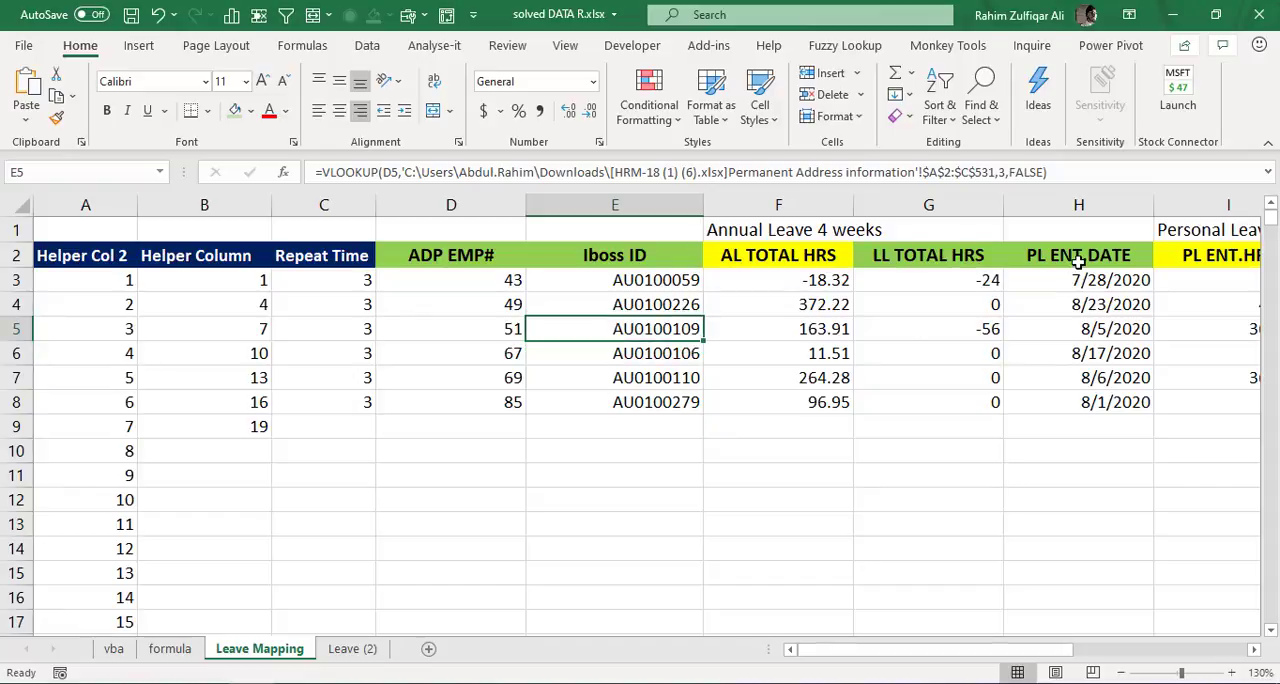
key("Up")
key("Up")
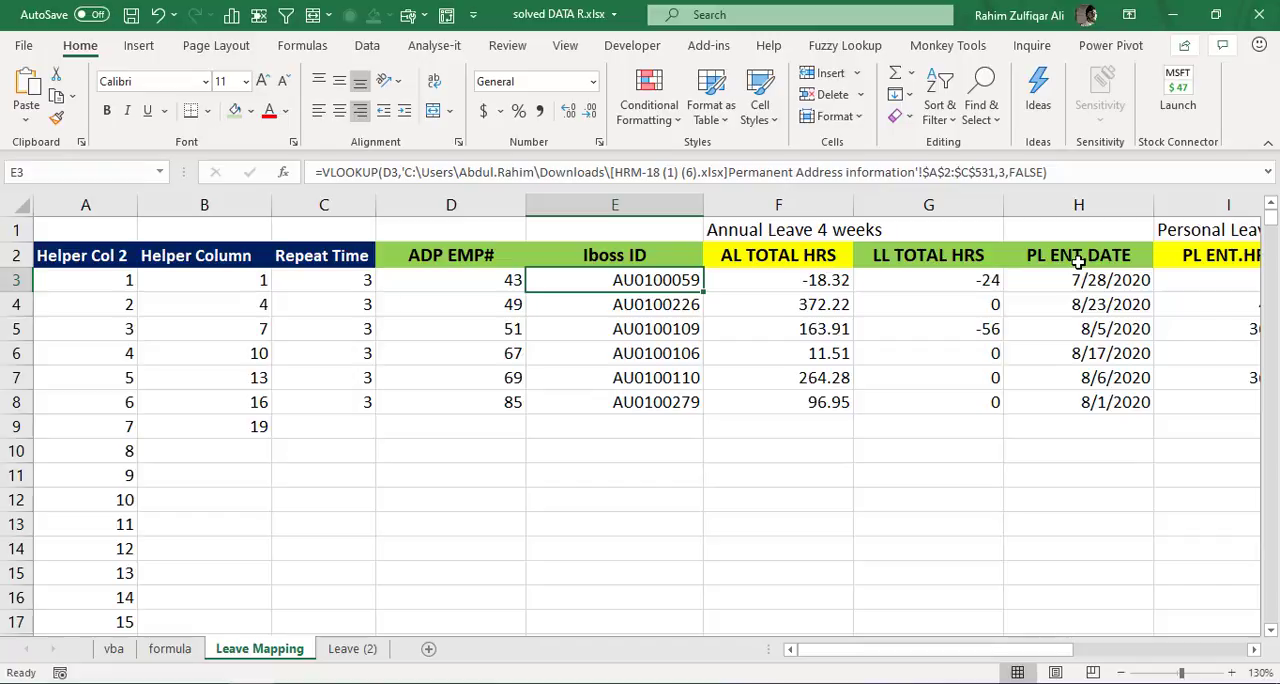
key("Right")
key("Right")
key("Right")
key("Right")
key("Right")
key("Right")
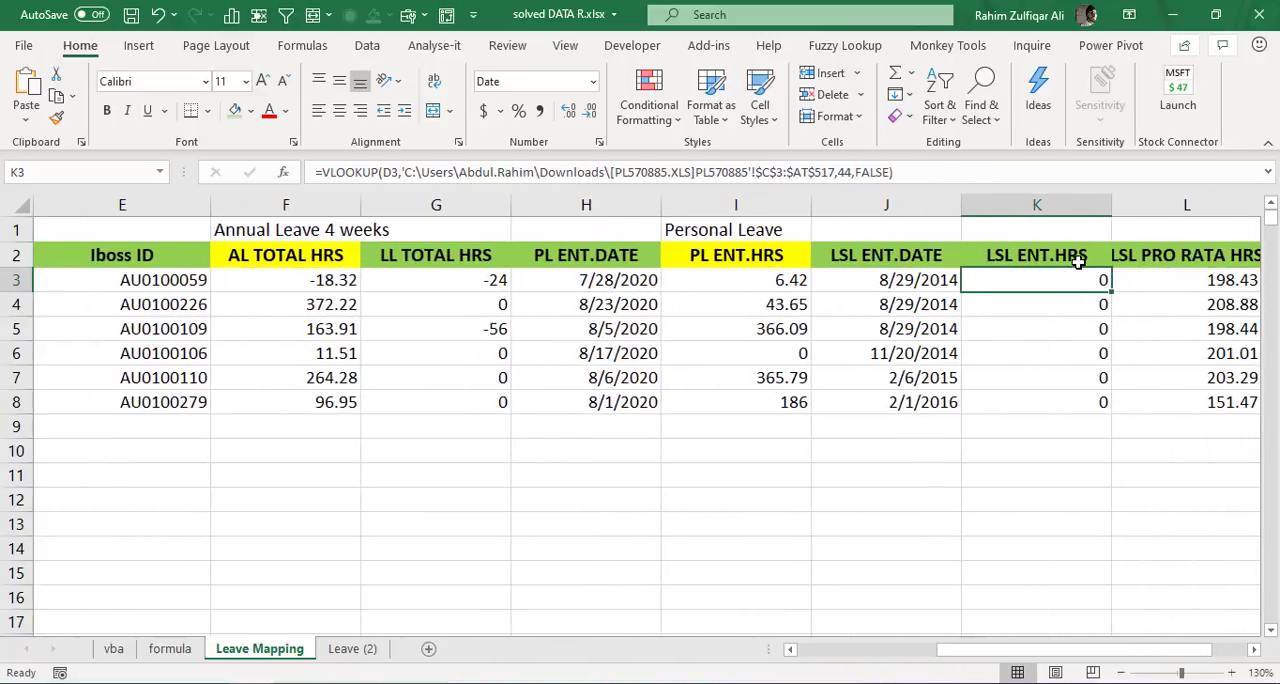
- Compare the yellow-headed hours columns in Leave Mapping: AL TOTAL HRS, PL ENT.HRS and LSL TOTAL HRS
key("Left")
key("Left")
key("Left")
key("Left")
key("Left")
key("Left")
key("Right")
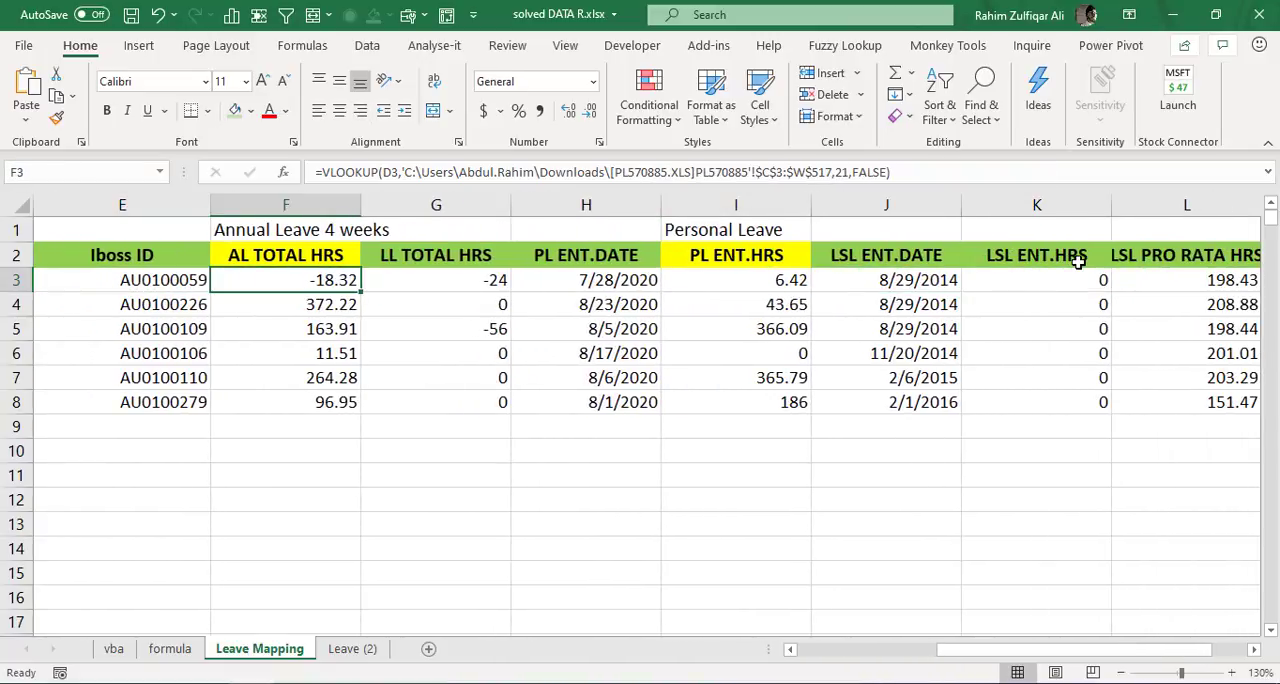
key("Right")
key("Right")
key("Right")
key("Right")
key("Right")
key("Right")
key("Right")
key("Right")
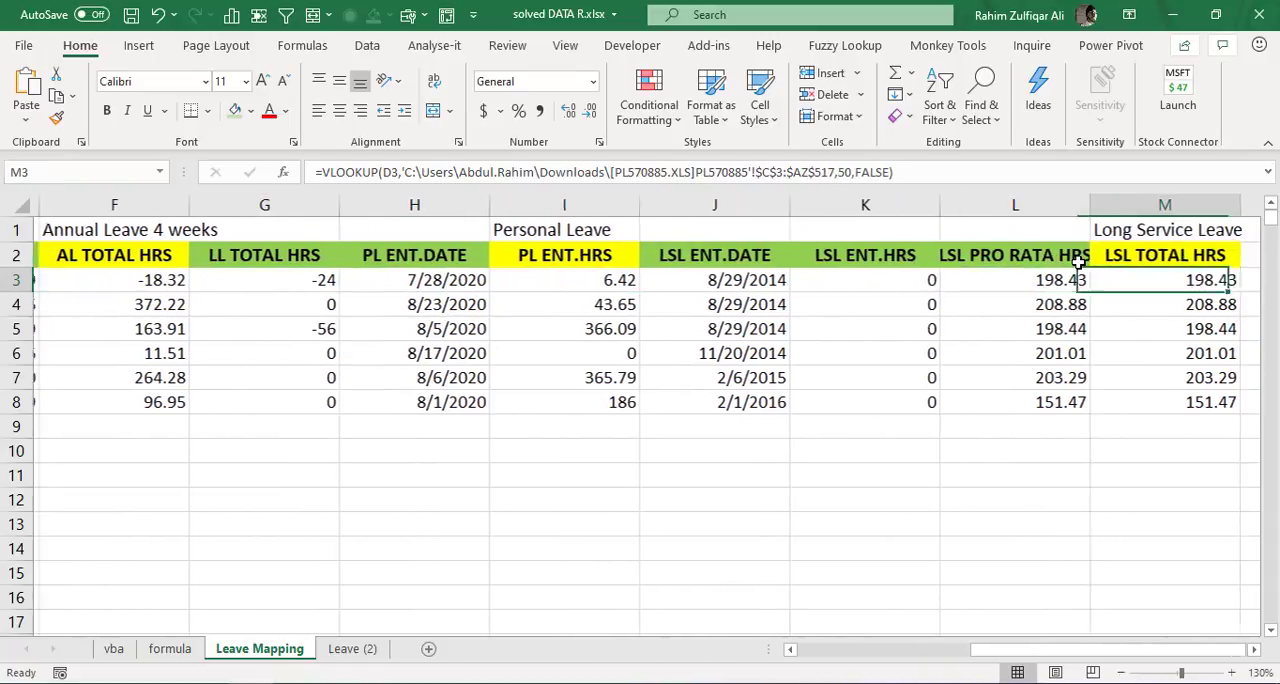
key("Left")
key("Left")
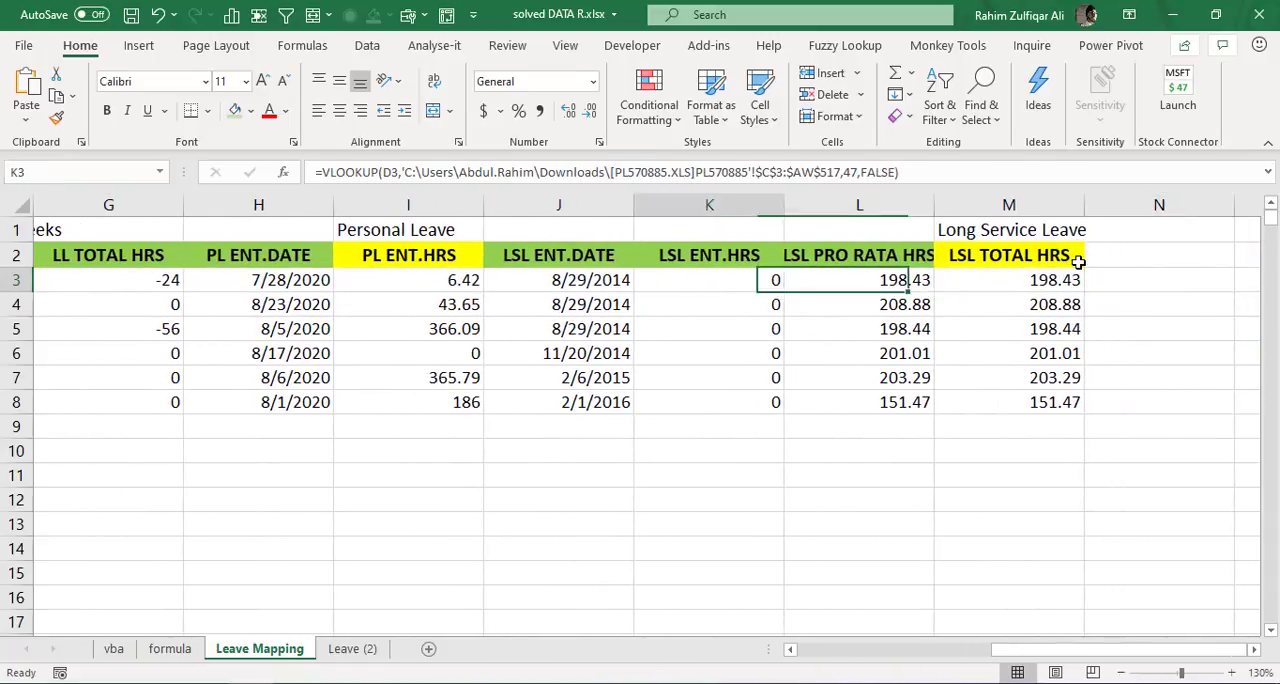
key("Home")
key("Right")
key("Right")
key("Right")
key("Right")
key("Right")
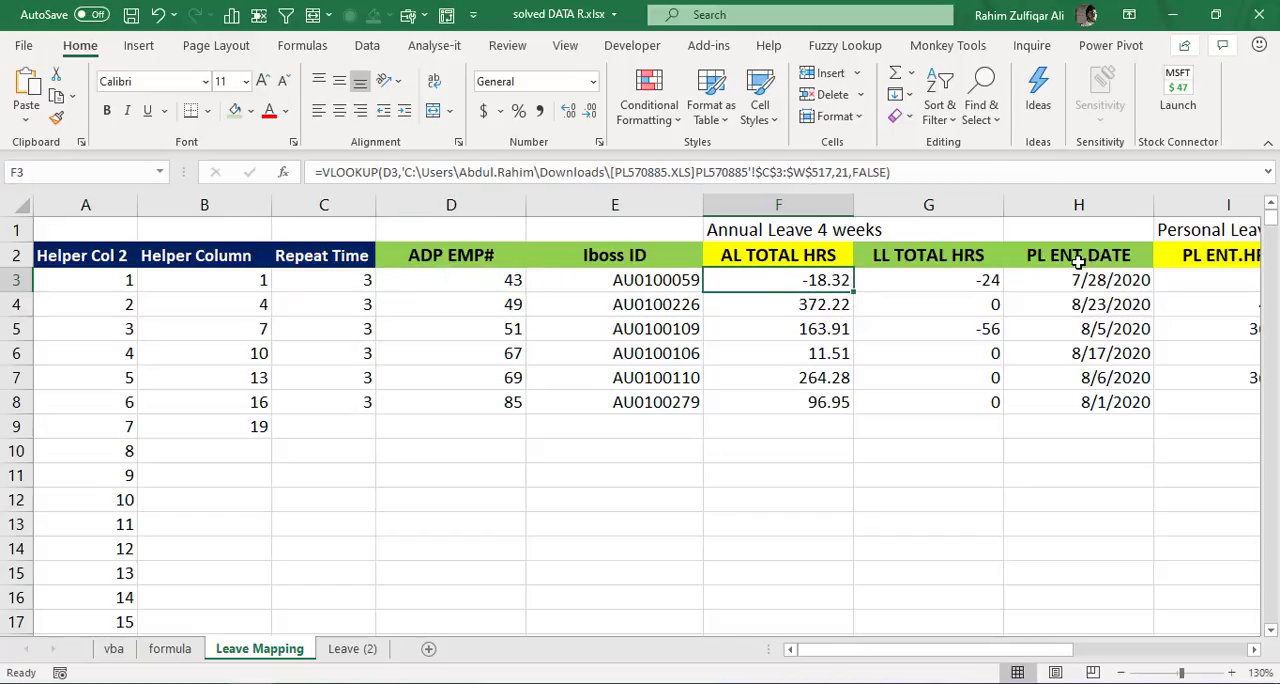
- Compare the Leave Rule names in C2:C4 of Leave (2) with the leave type labels above the Leave Mapping headers
left_click(350, 648)
left_click(535, 336)
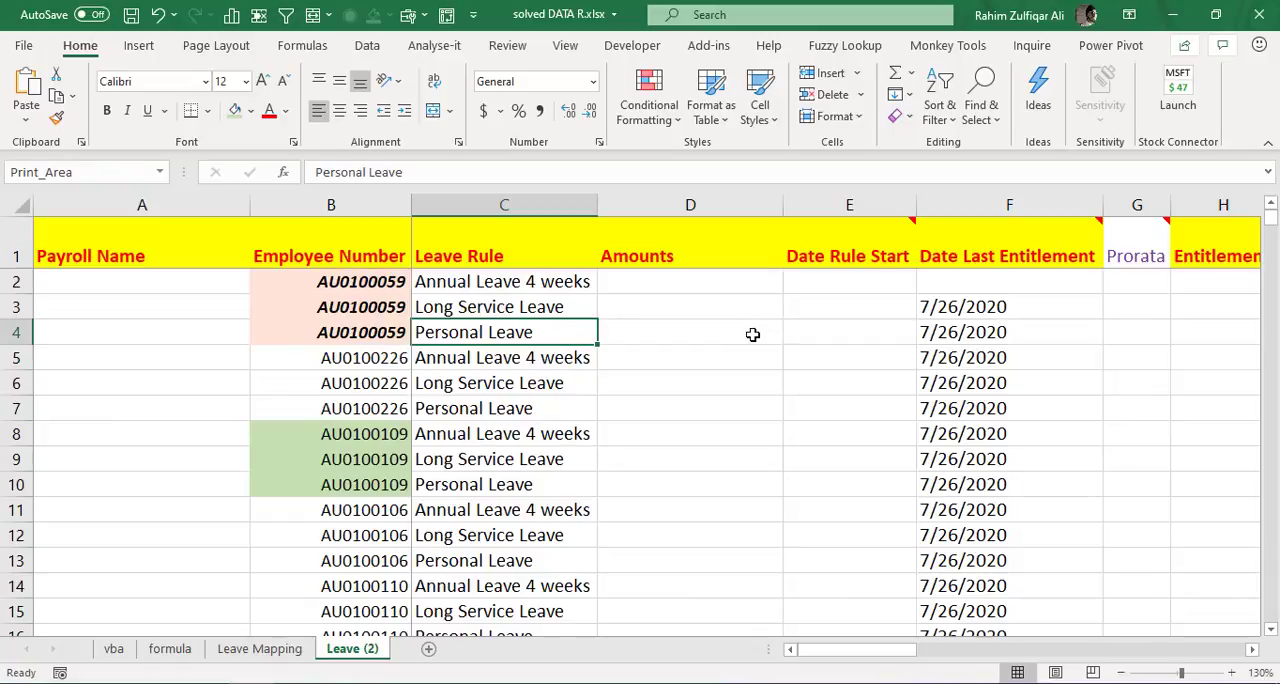
key("Up")
key("Up")
key("ctrl+Page_Up")
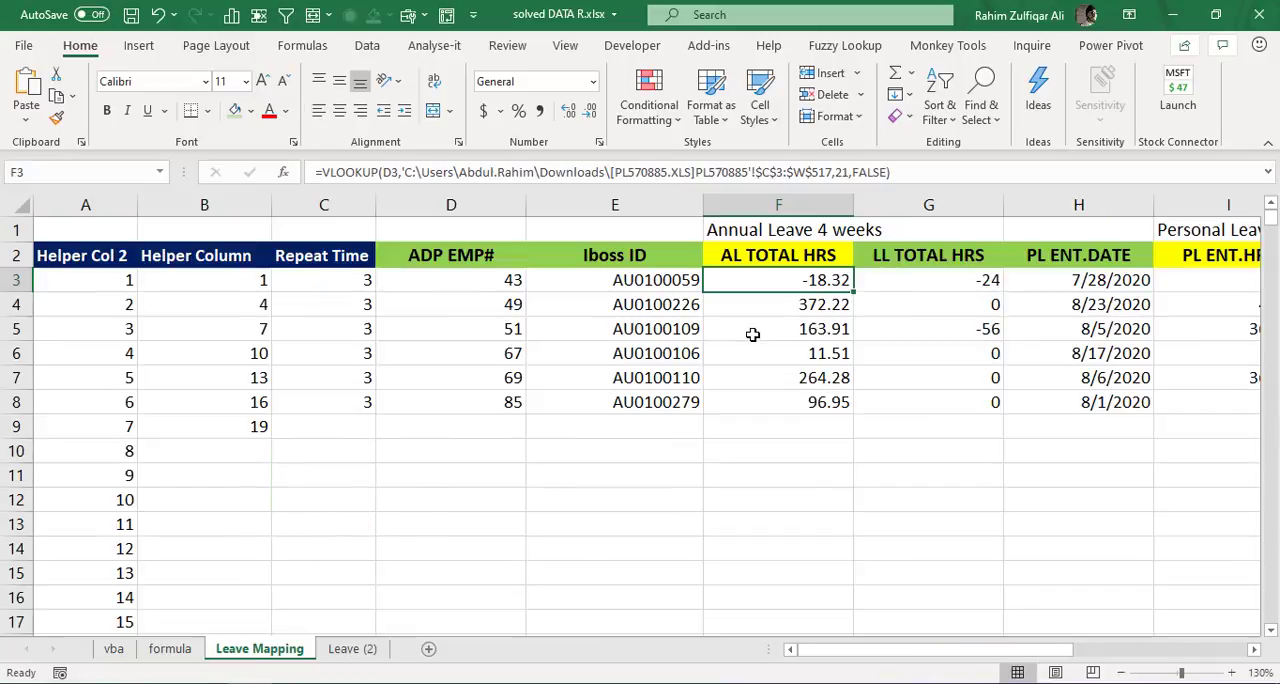
key("Up")
key("Up")
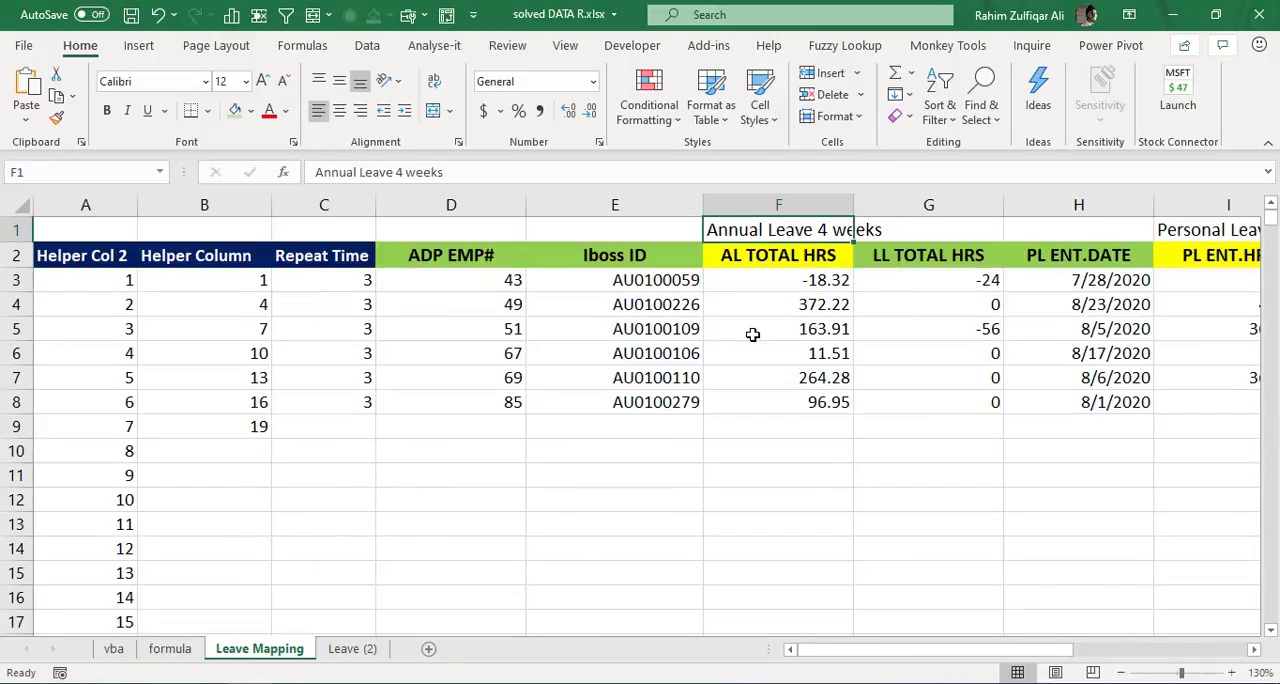
key("Down")
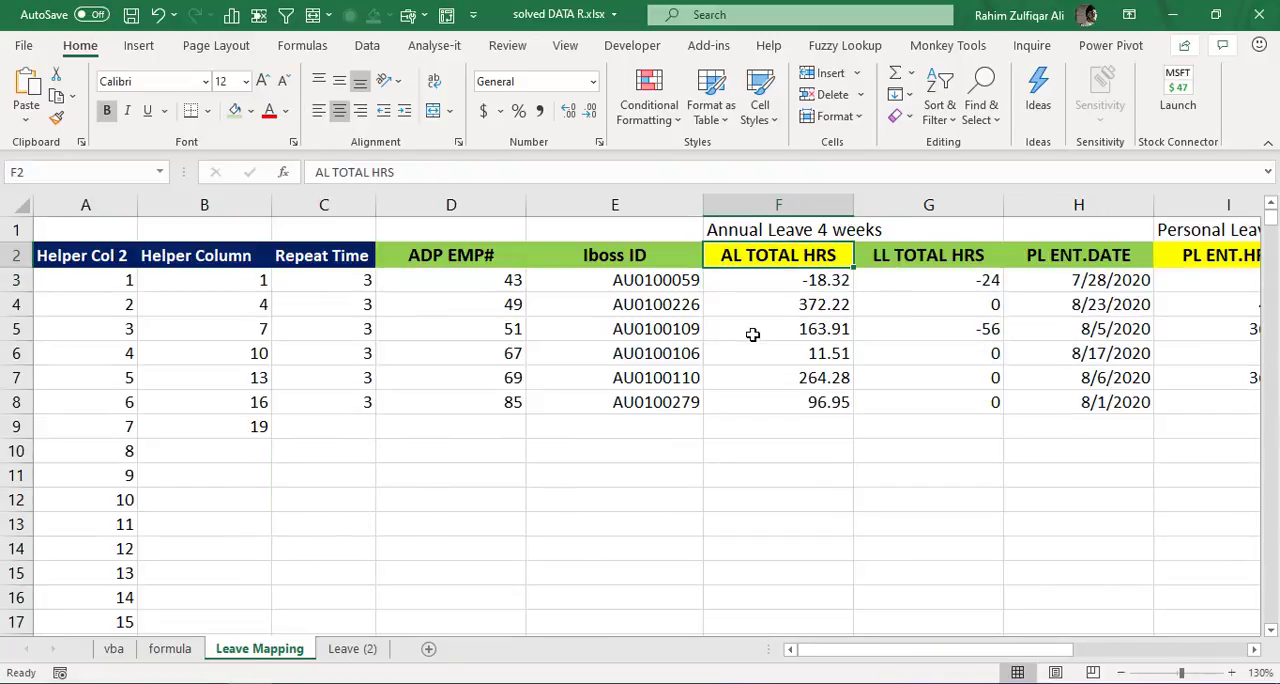
key("Right")
key("Right")
key("Right")
key("Right")
key("Right")
key("Right")
key("Right")
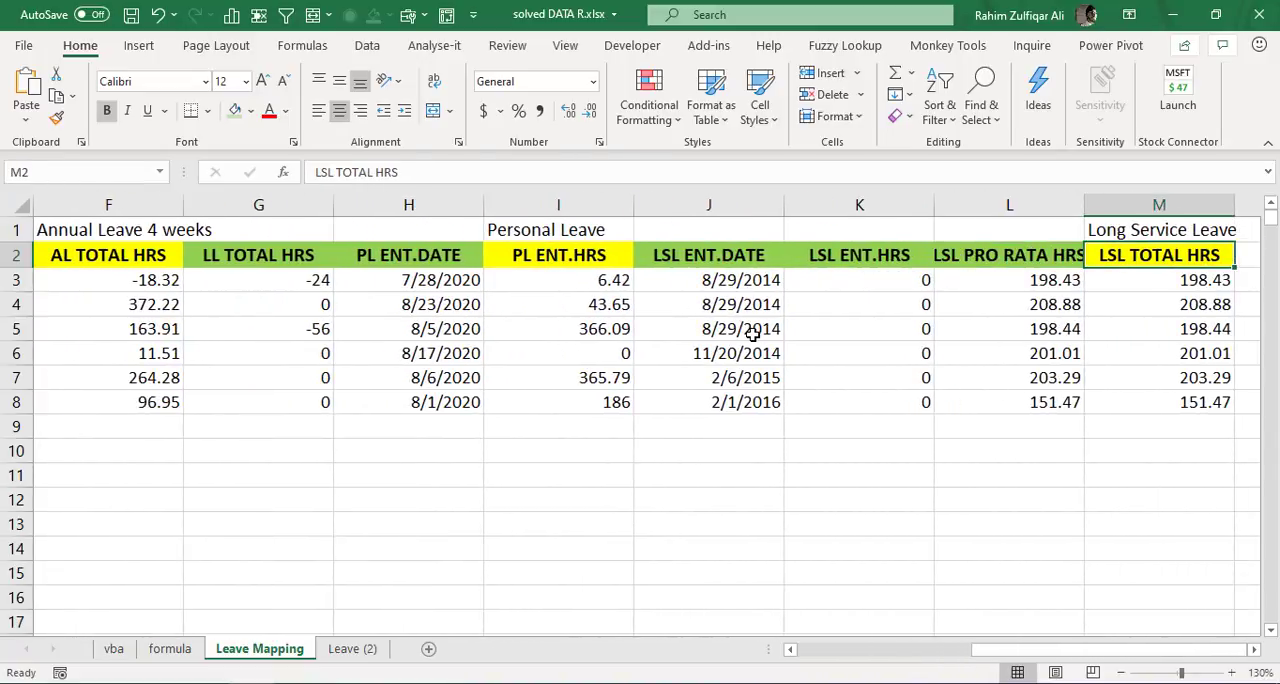
- Check the ADP EMP#, Iboss ID and AL TOTAL HRS headers in Leave Mapping against Amounts cell D2 in Leave (2)
key("Left")
key("Left")
key("Home")
key("Right")
key("Right")
key("Right")
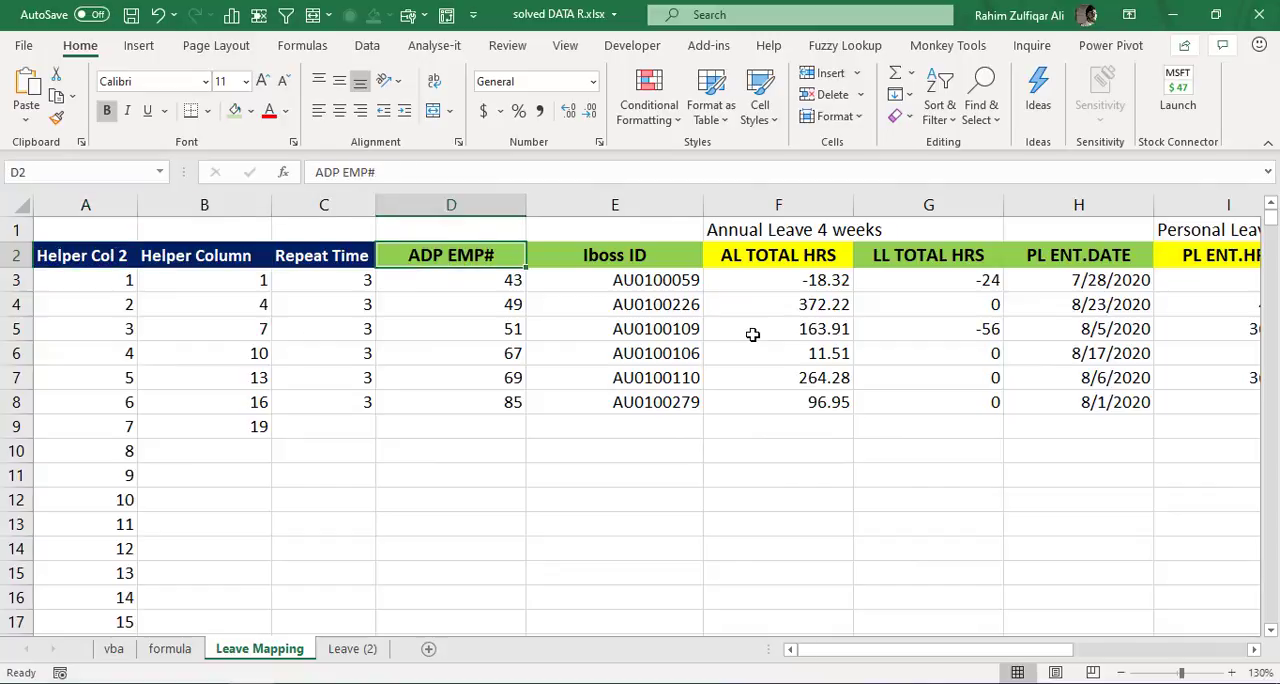
key("Right")
key("Right")
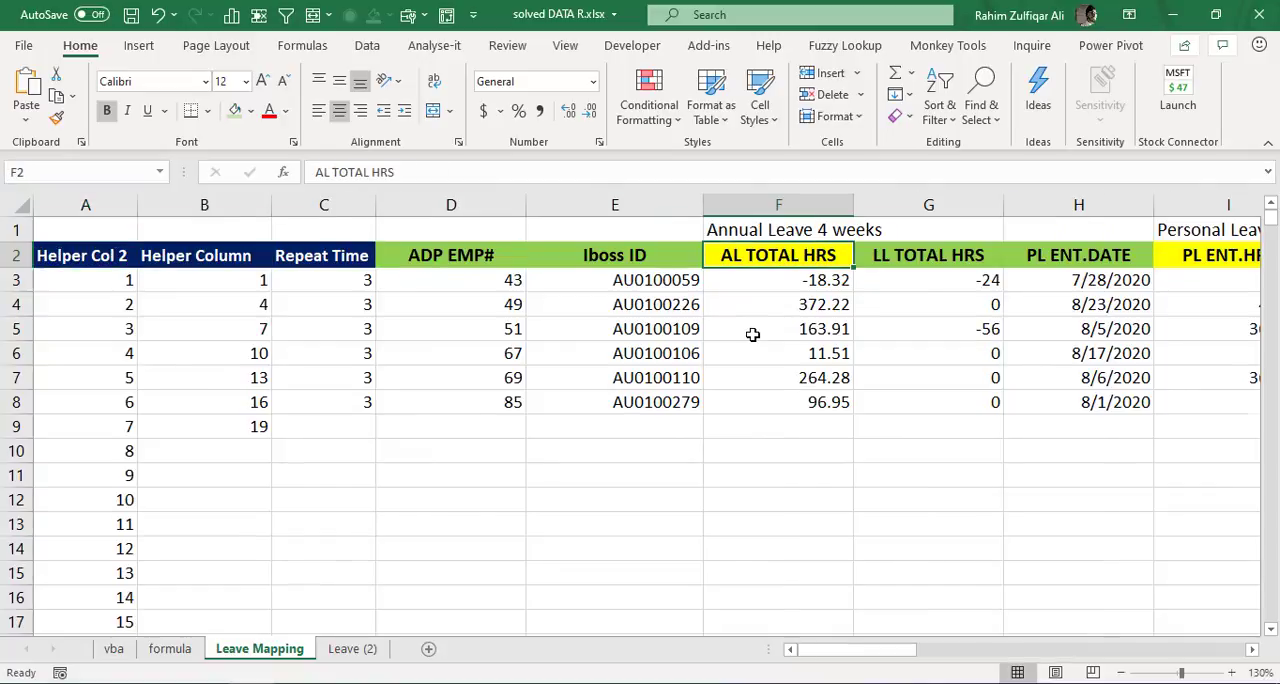
key("ctrl+Page_Down")
key("Right")
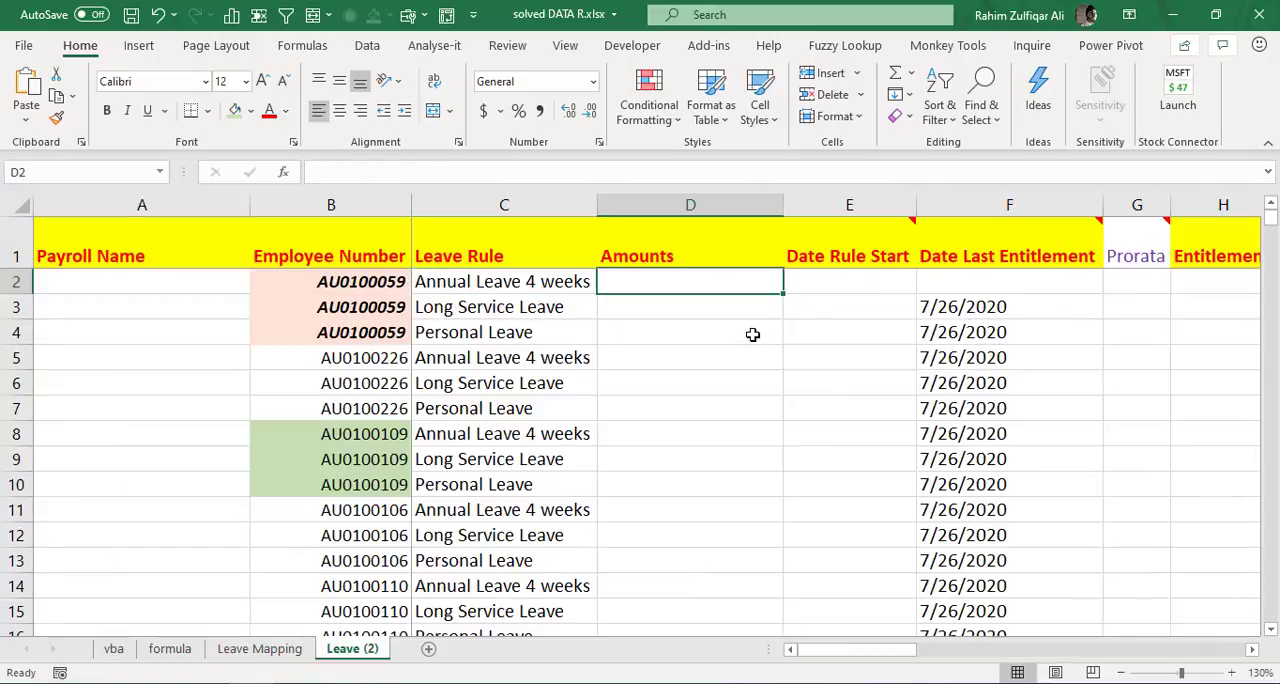
key("ctrl+Page_Up")
key("ctrl+Page_Down")
key("ctrl+Page_Up")
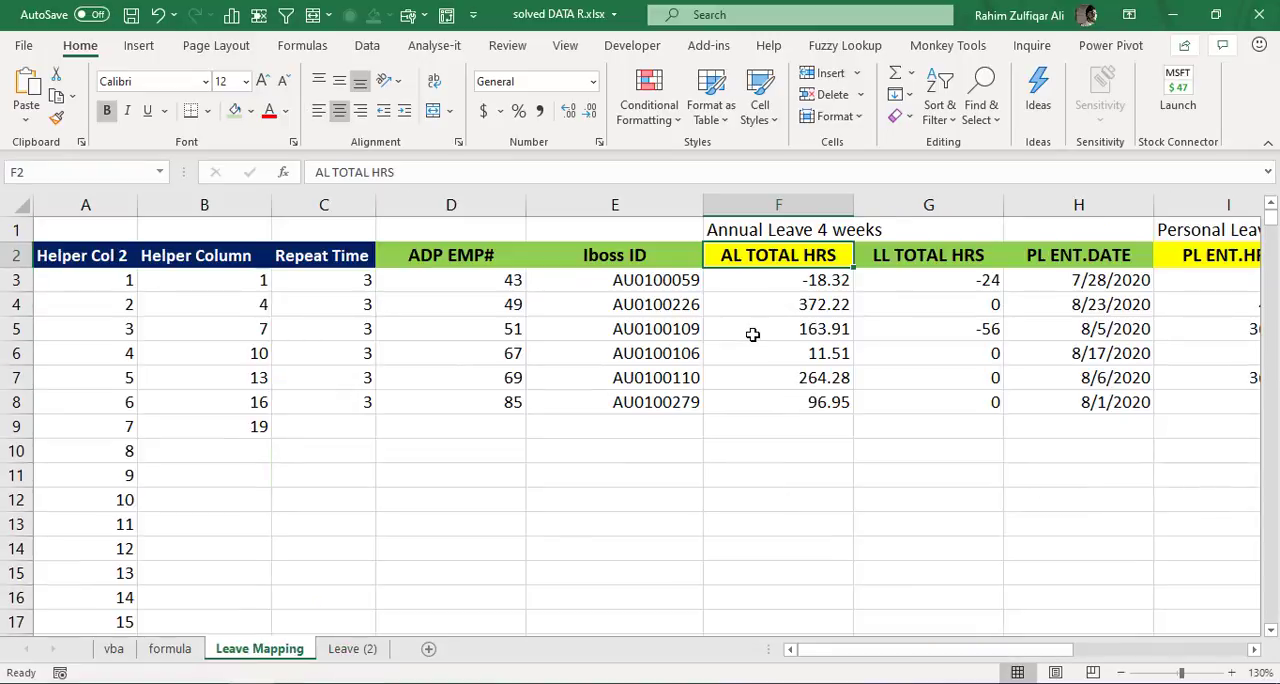
key("ctrl+Page_Down")
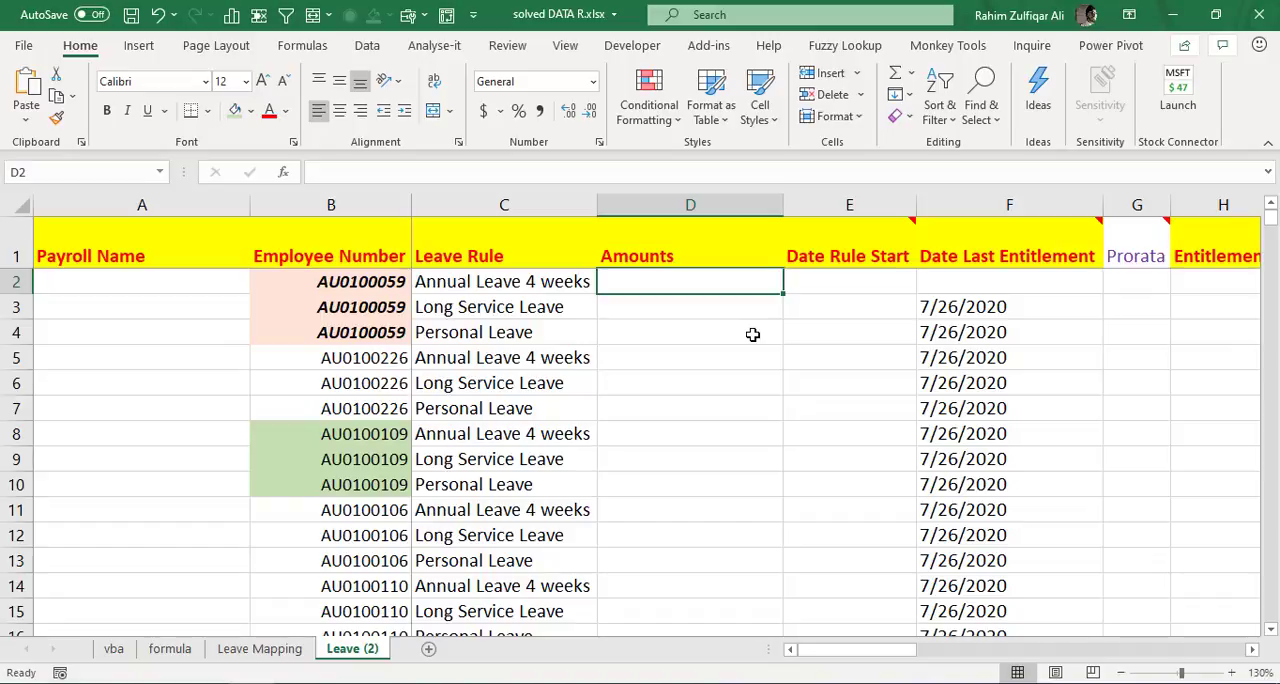
- Start a VLOOKUP formula in Amounts cell D2 of Leave (2), using Employee Number cell B2 as the lookup value
type("=")
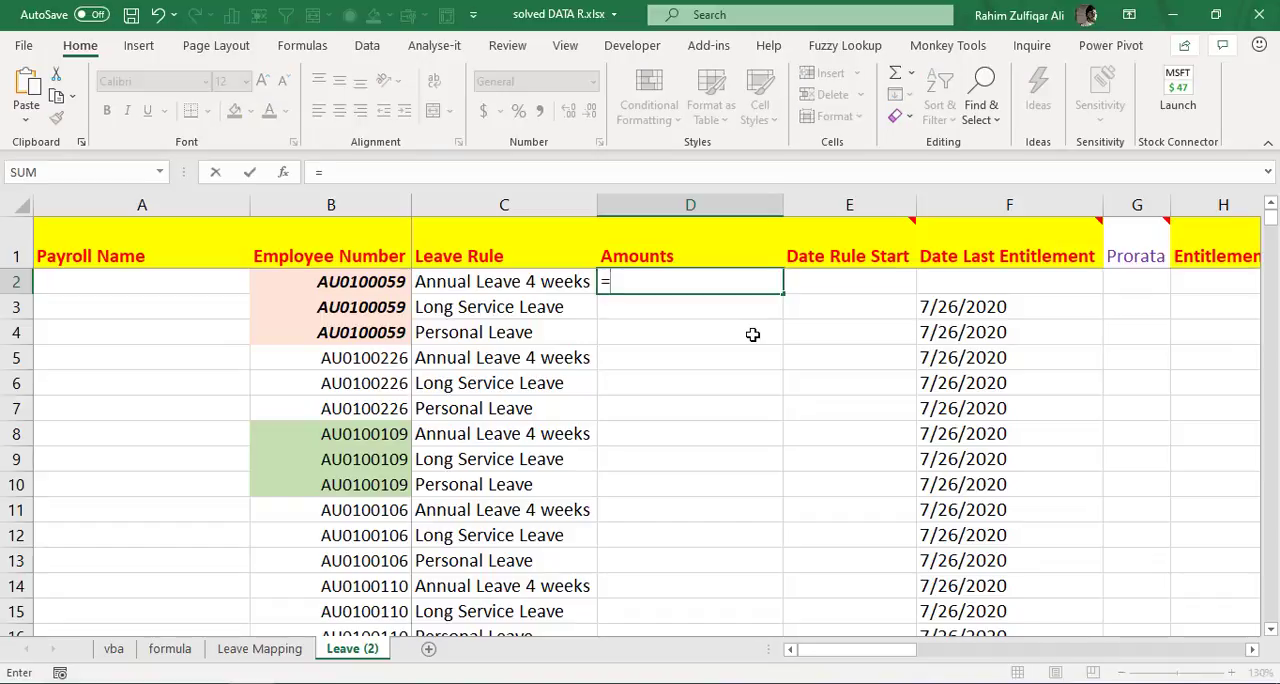
type("vl")
key("Tab")
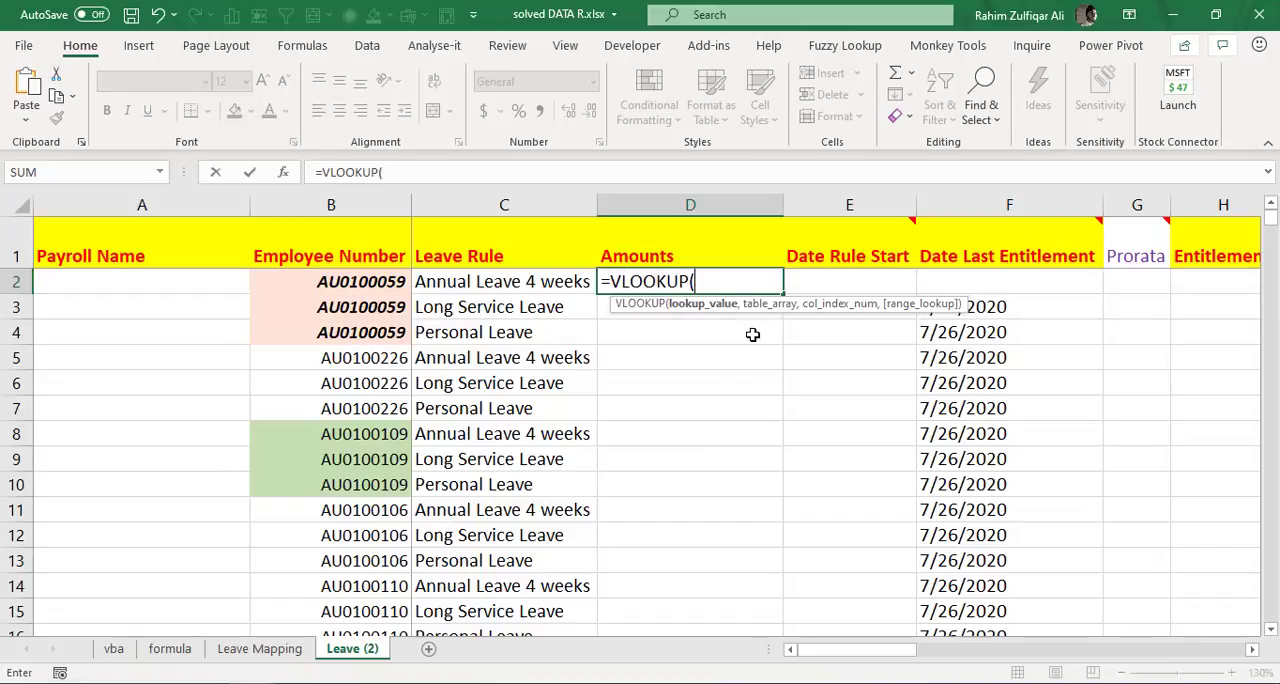
key("Left")
key("Left")
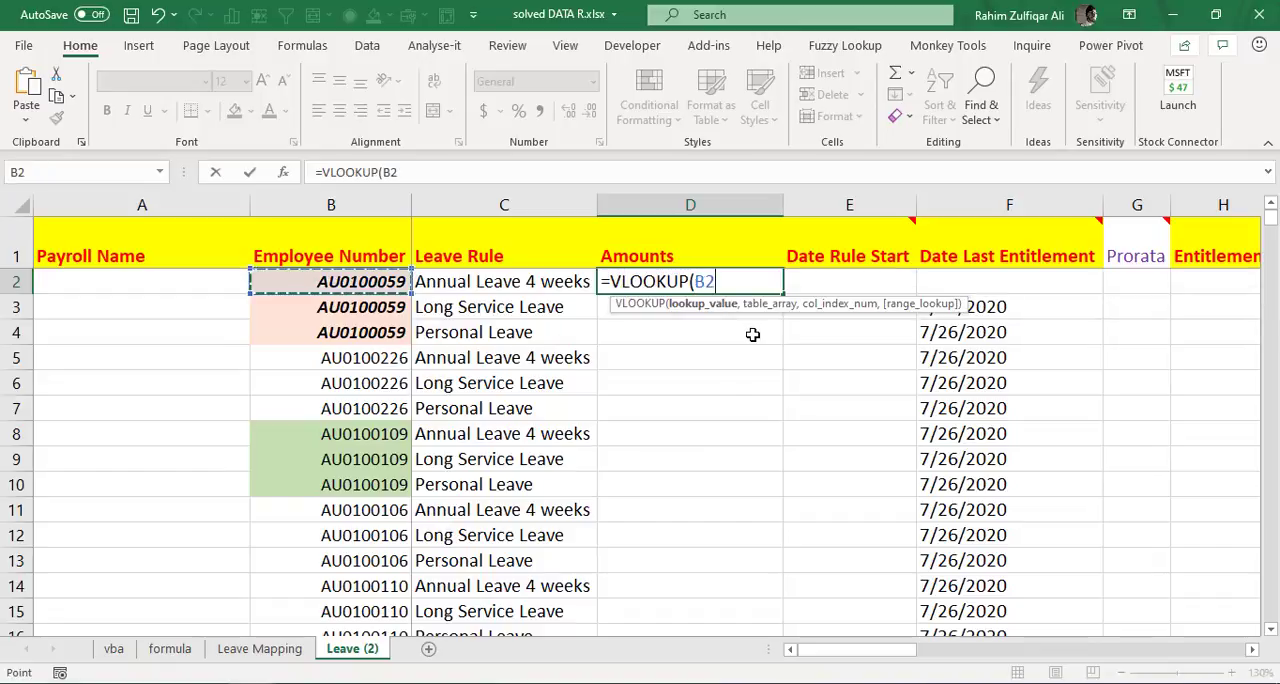
type(",")
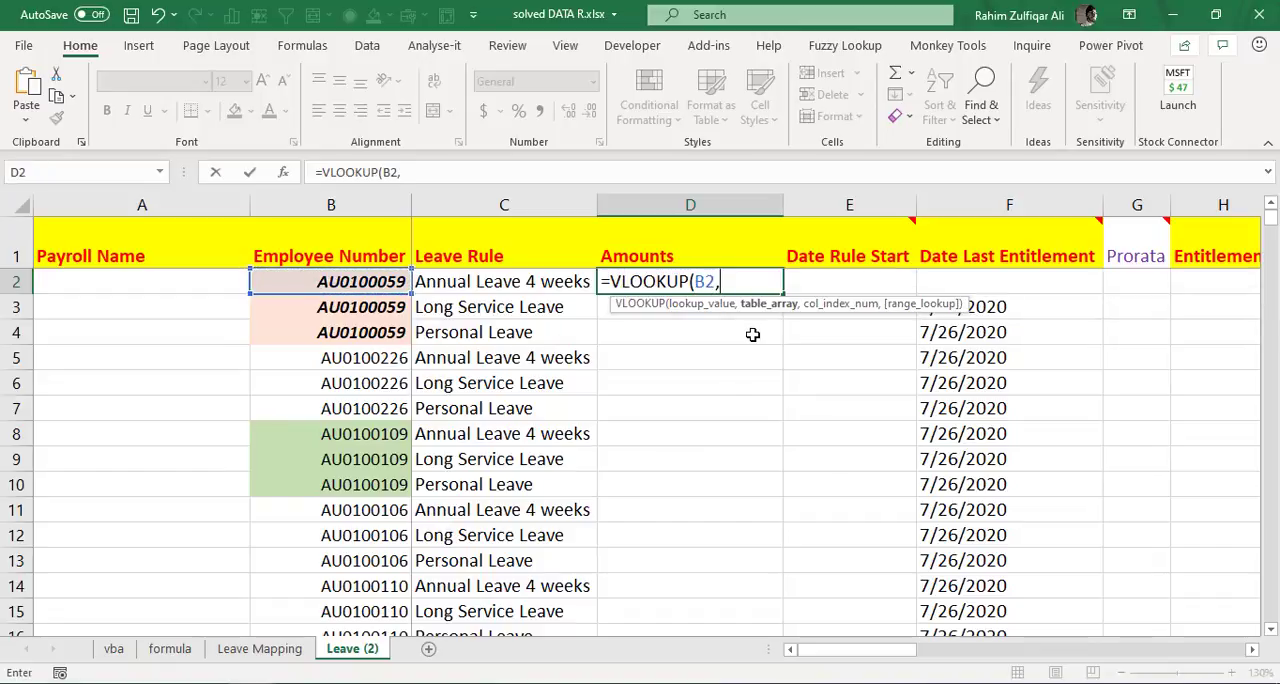
- Set the VLOOKUP table array to the absolute range $E$2:$M$8 on Leave Mapping, from Iboss ID through LSL TOTAL HRS
key("ctrl+Page_Up")
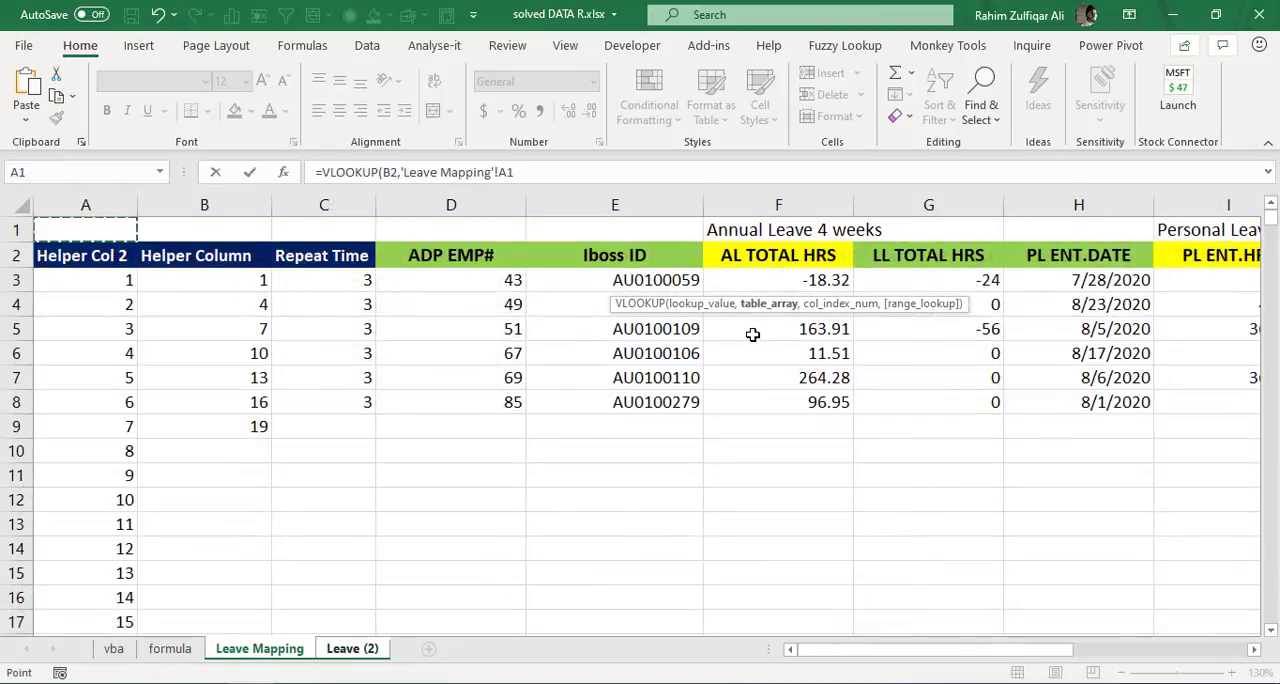
key("Right")
key("Right")
key("Right")
key("Right")
key("Right")
key("Down")
key("Left")
key("Left")
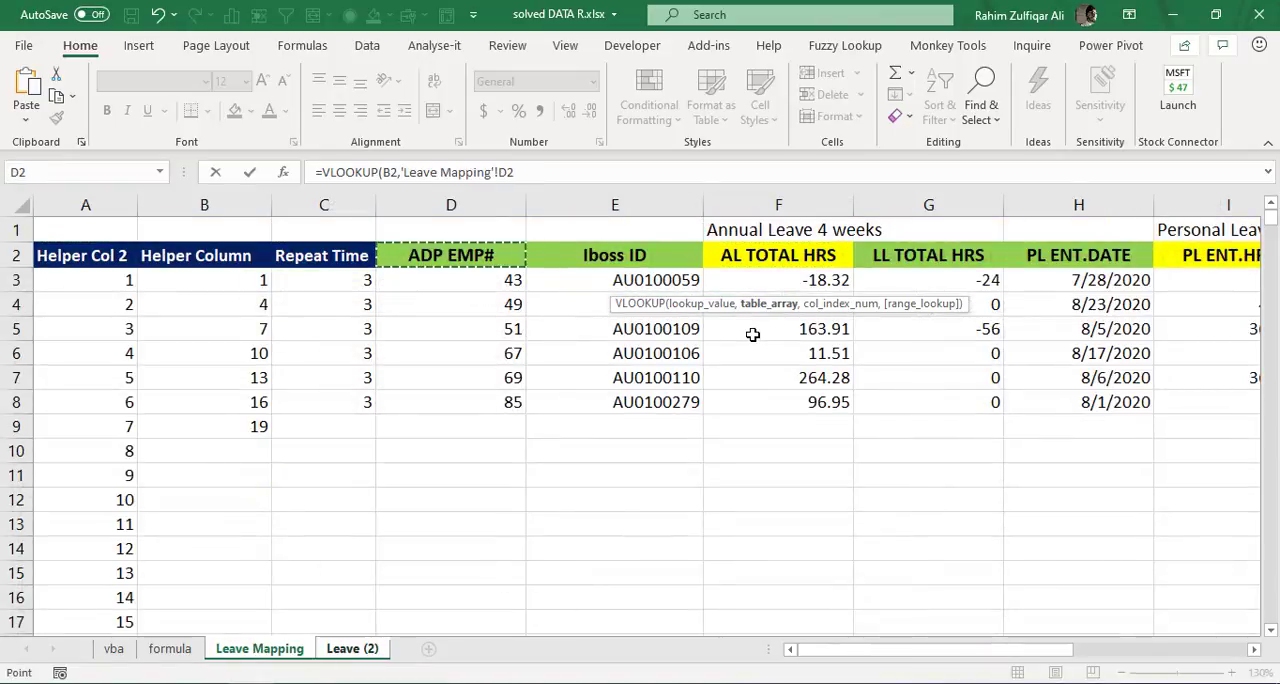
key("Right")
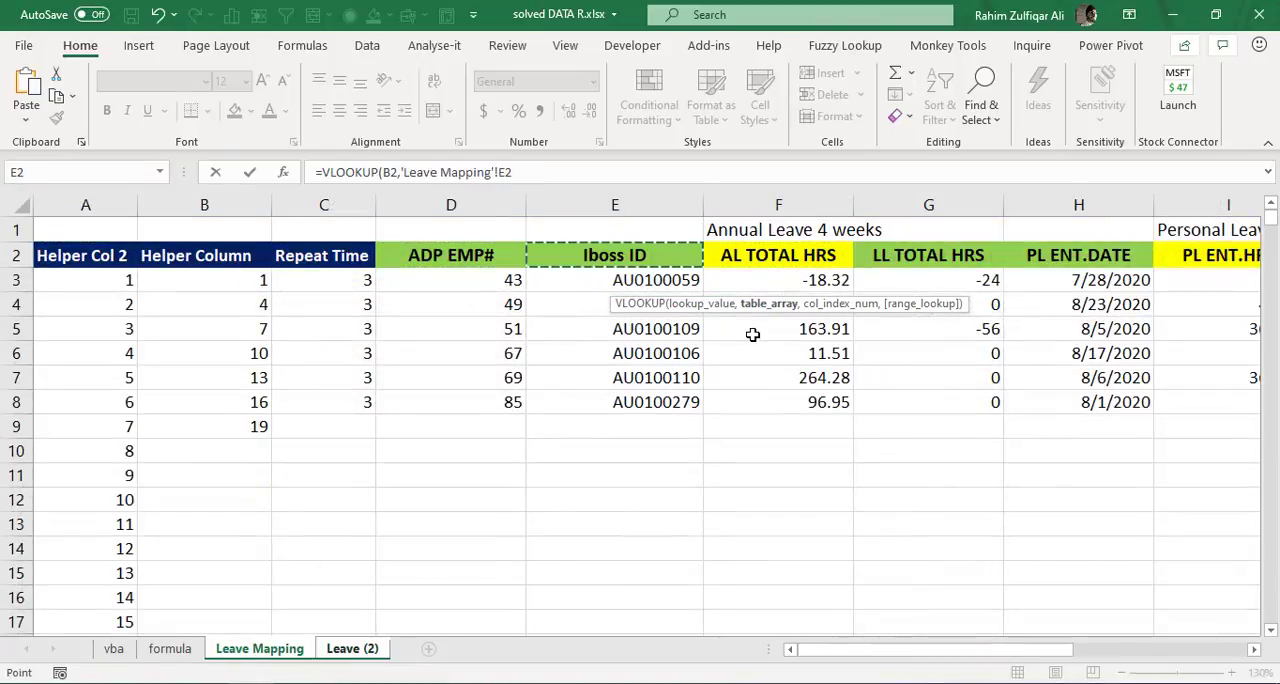
key("shift+Right")
key("shift+Left")
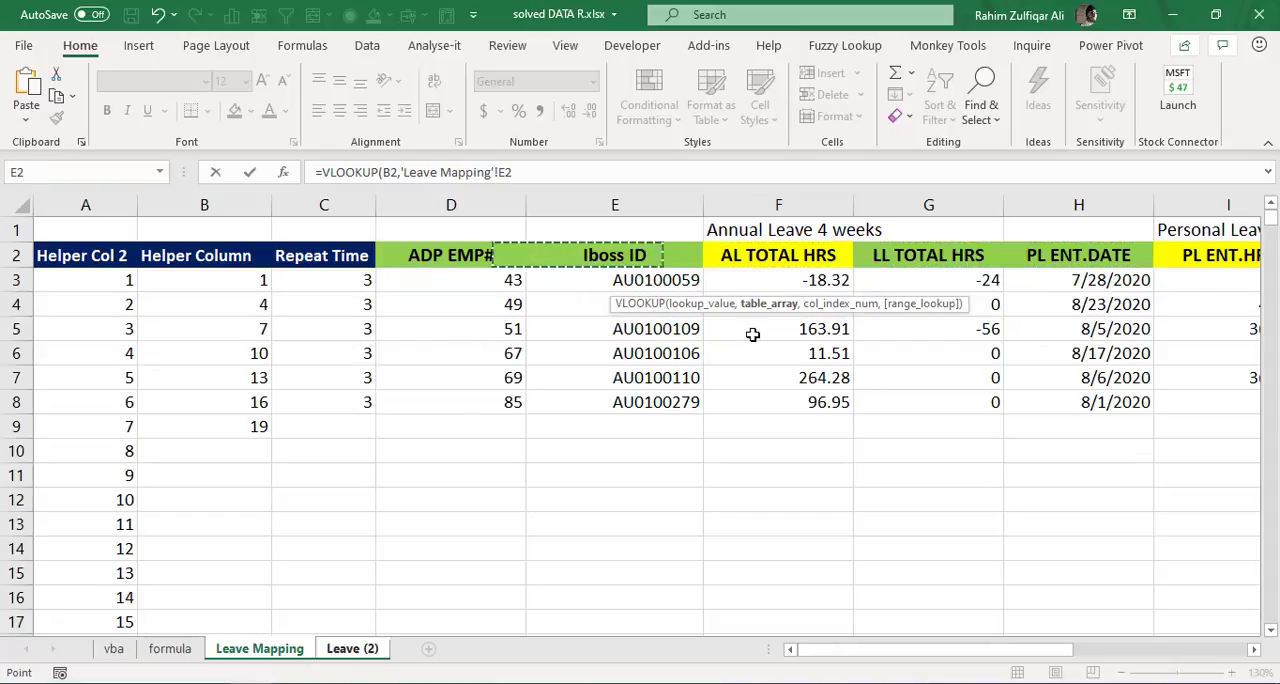
key("shift+Right")
key("shift+Right")
key("shift+Right")
key("shift+Right")
key("shift+Right")
key("shift+Right")
key("shift+Right")
key("shift+Right")
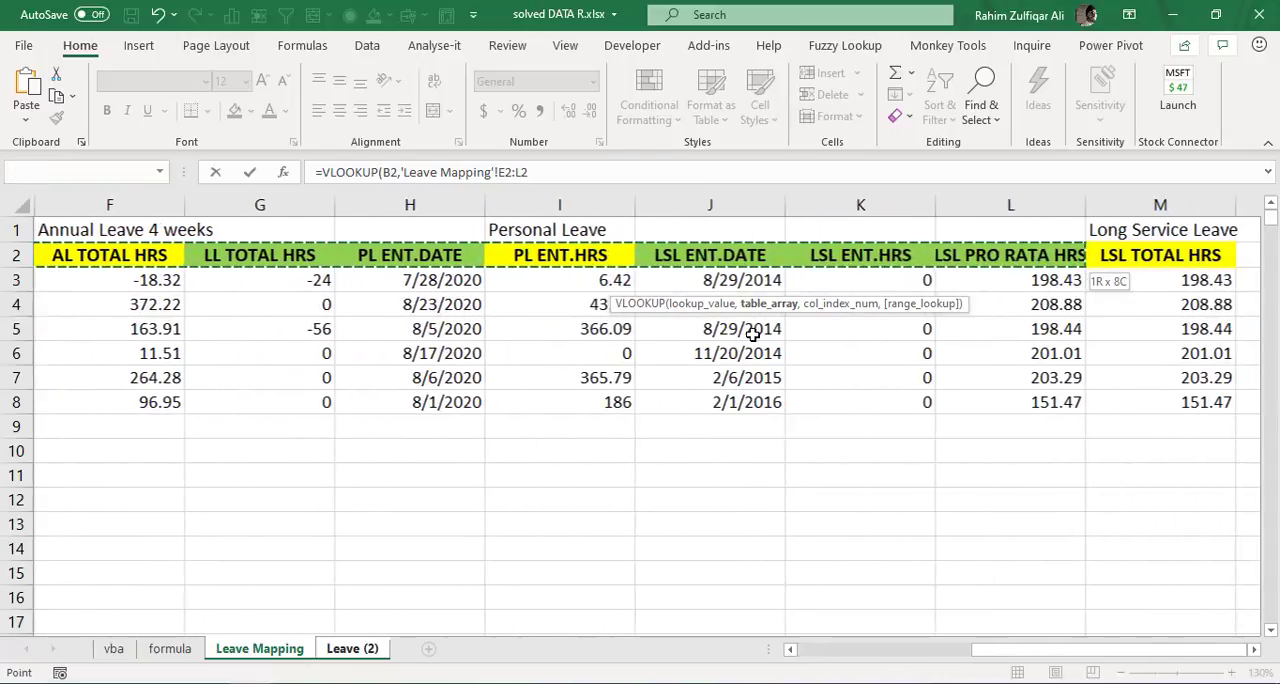
key("ctrl+shift+Down")
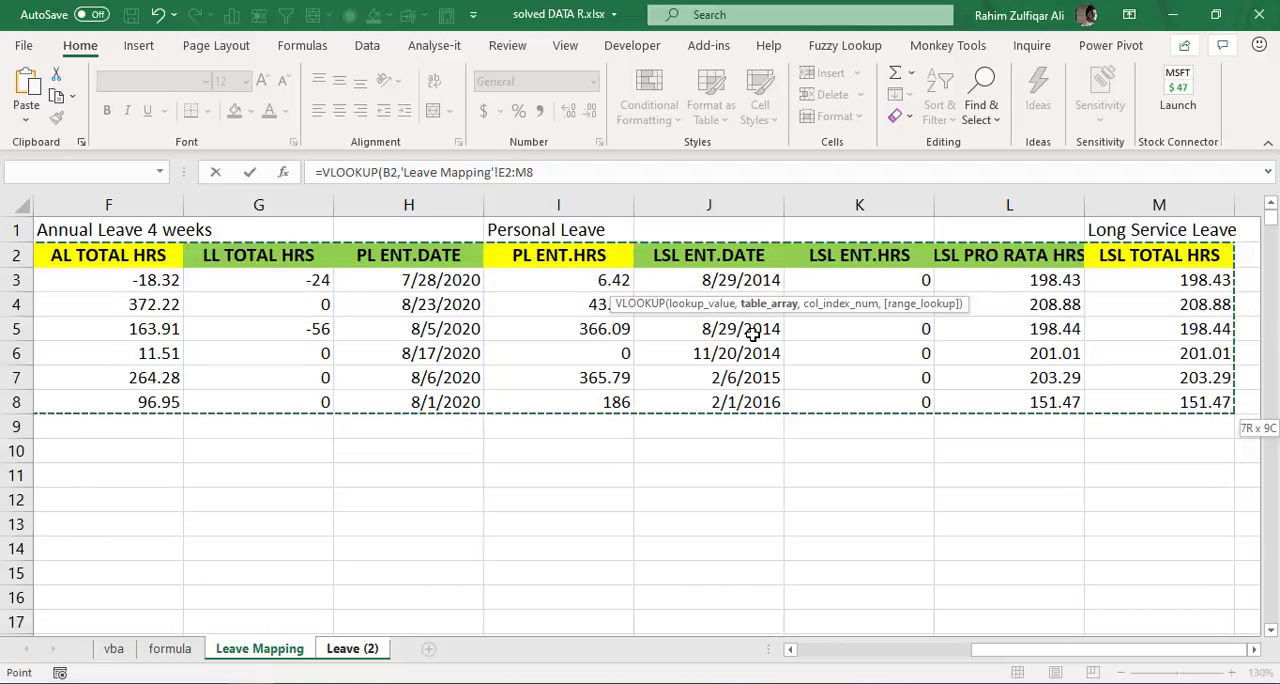
key("F4")
- Complete the D2 lookup with column index 2 and an exact match (FALSE), keeping D2 selected
type(",")
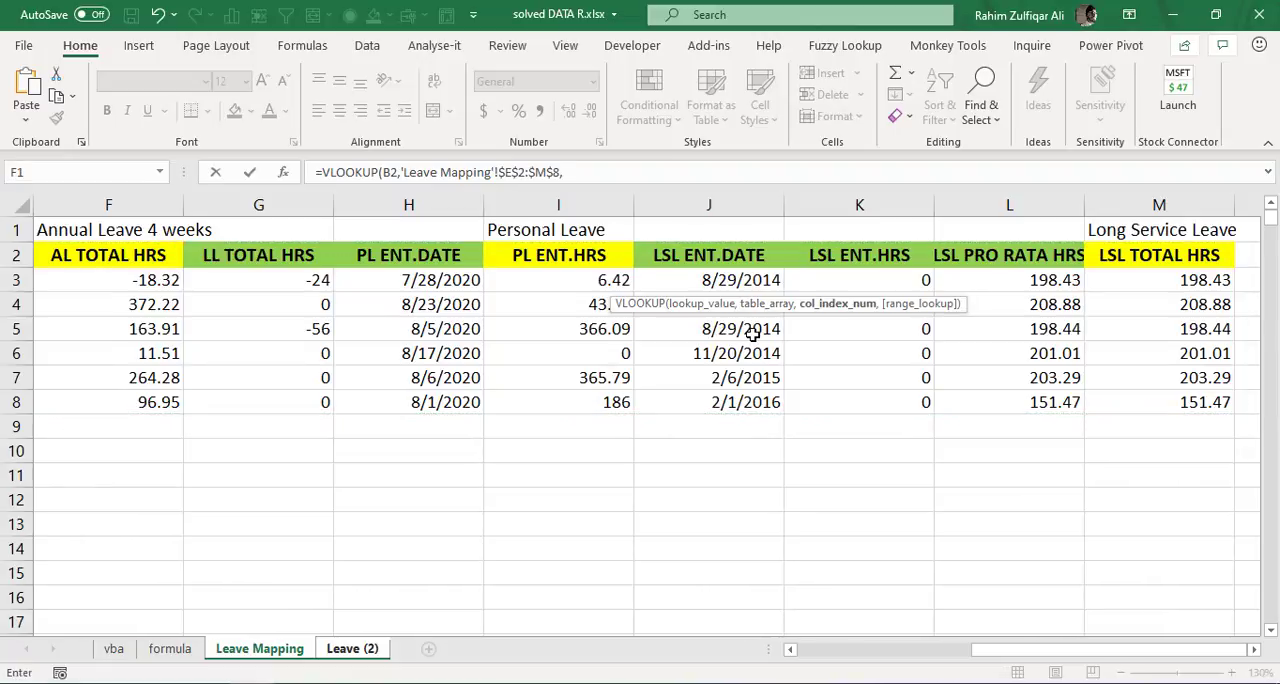
type("2,false")
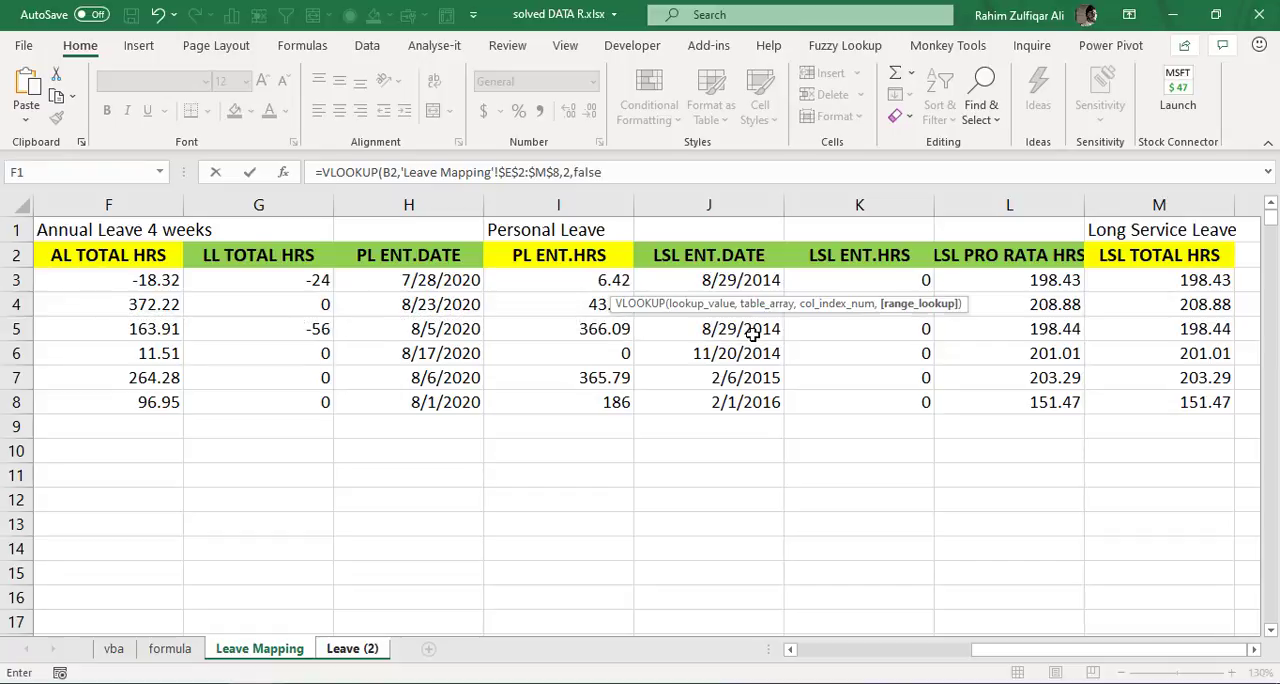
key("ctrl+Return")
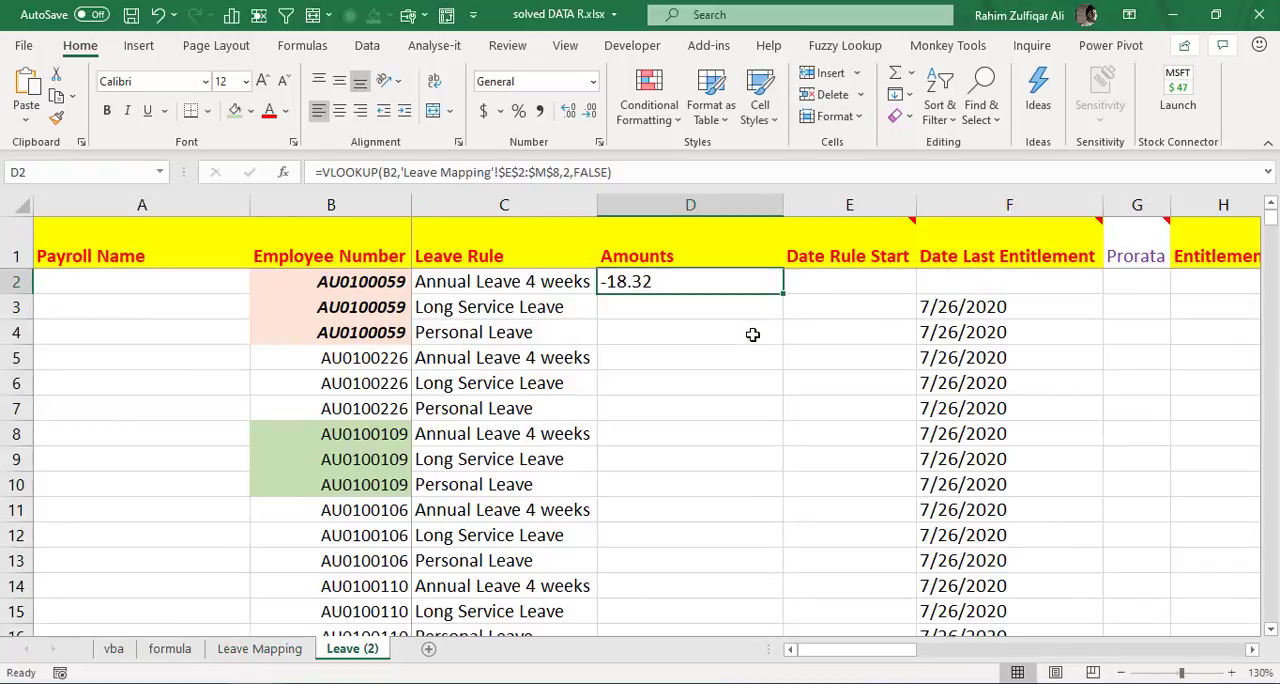
- Fill the D2 VLOOKUP formula down through Amounts cell D11
key("shift+Down")
key("shift+Down")
key("shift+Down")
key("shift+Down")
key("shift+Down")
key("shift+Down")
key("shift+Down")
key("shift+Down")
key("shift+Down")
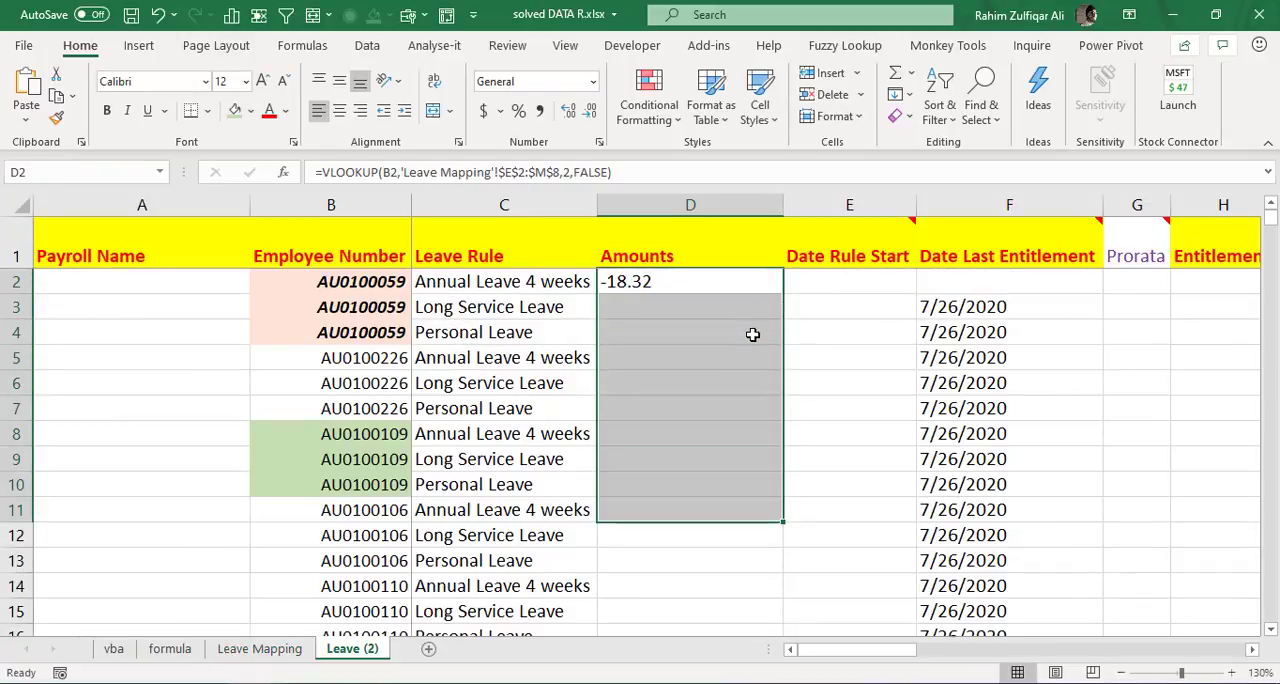
key("ctrl+d")
- Check the filled Amounts in D2 and D3 against the Leave Rule names beside them
key("Left")
key("Right")
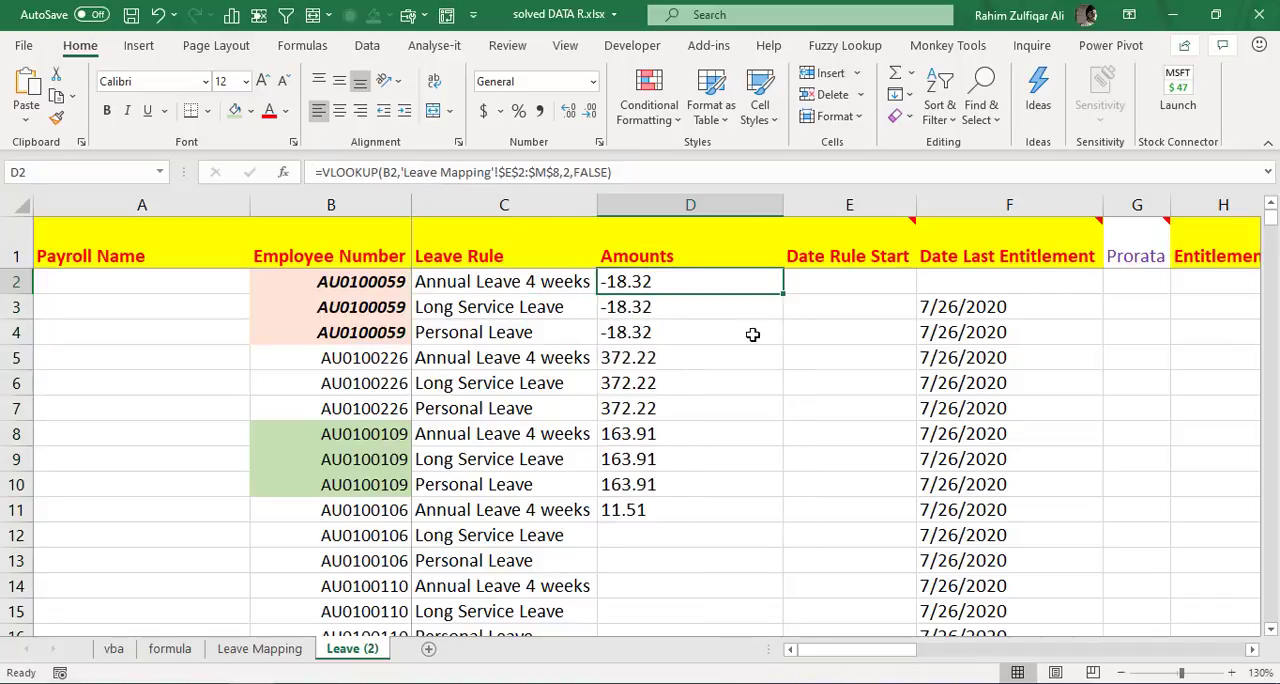
key("Down")
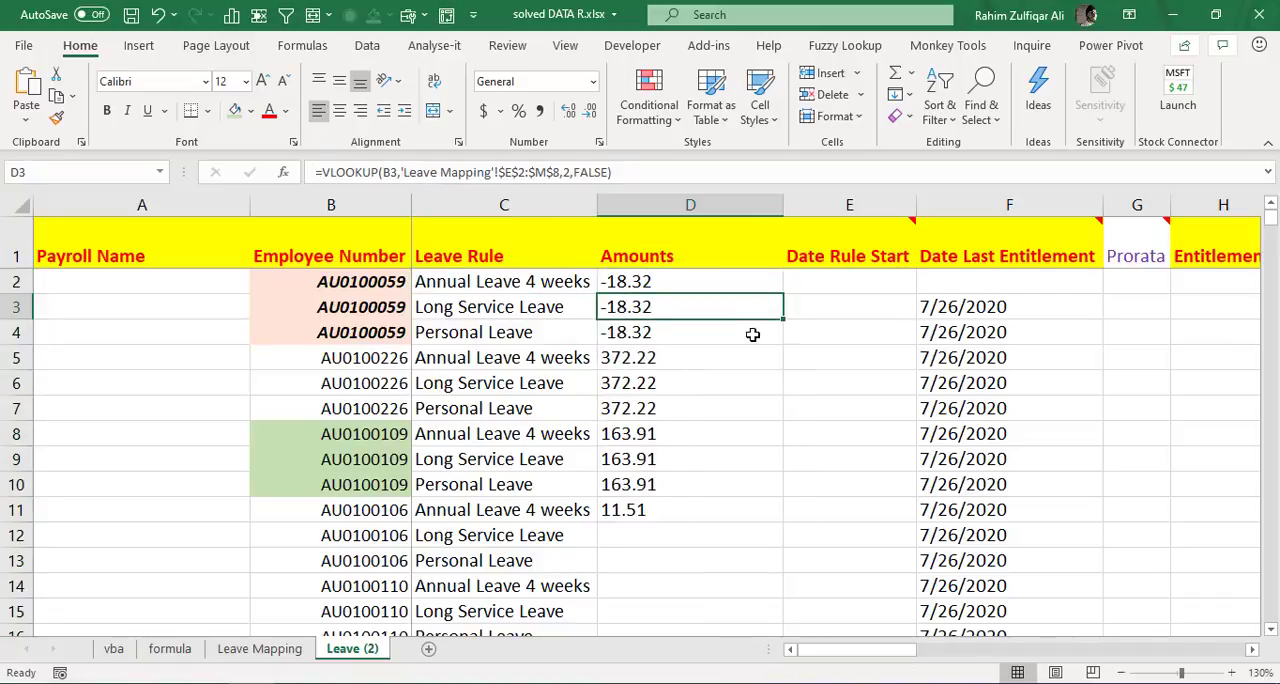
key("Up")
key("Left")
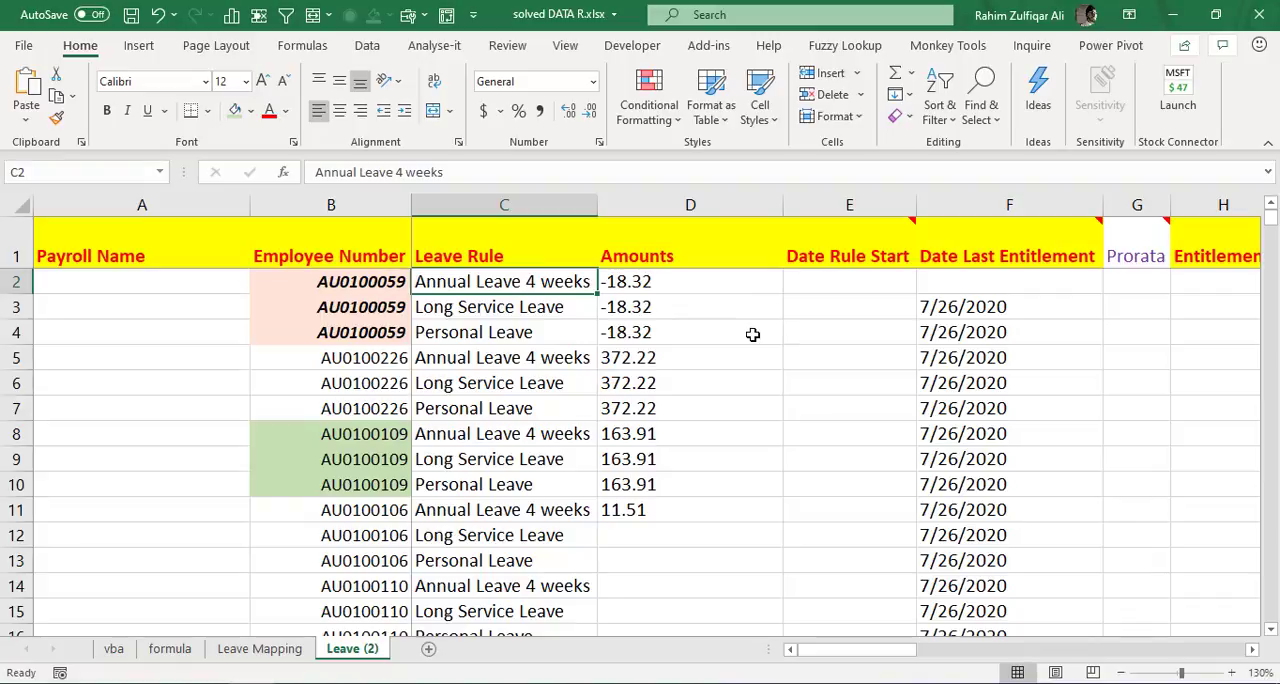
key("Right")
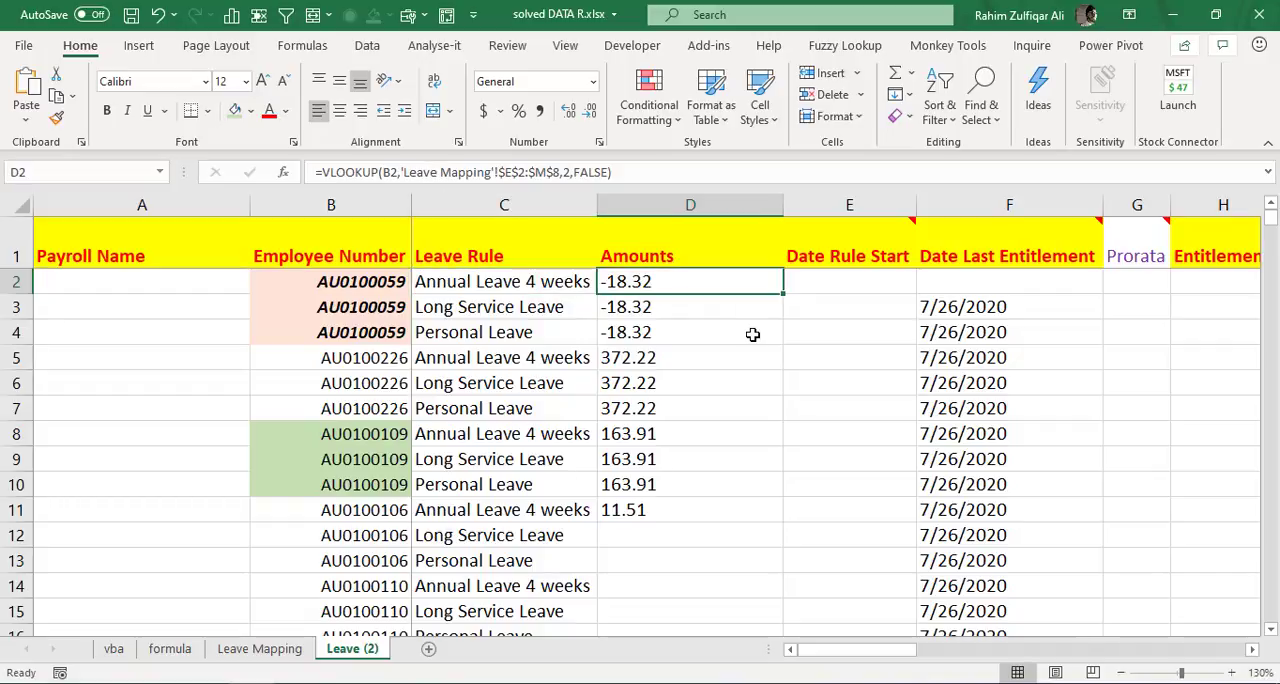
- Shade the first AL TOTAL HRS value, cell F3 on Leave Mapping, light green
key("ctrl+Page_Up")
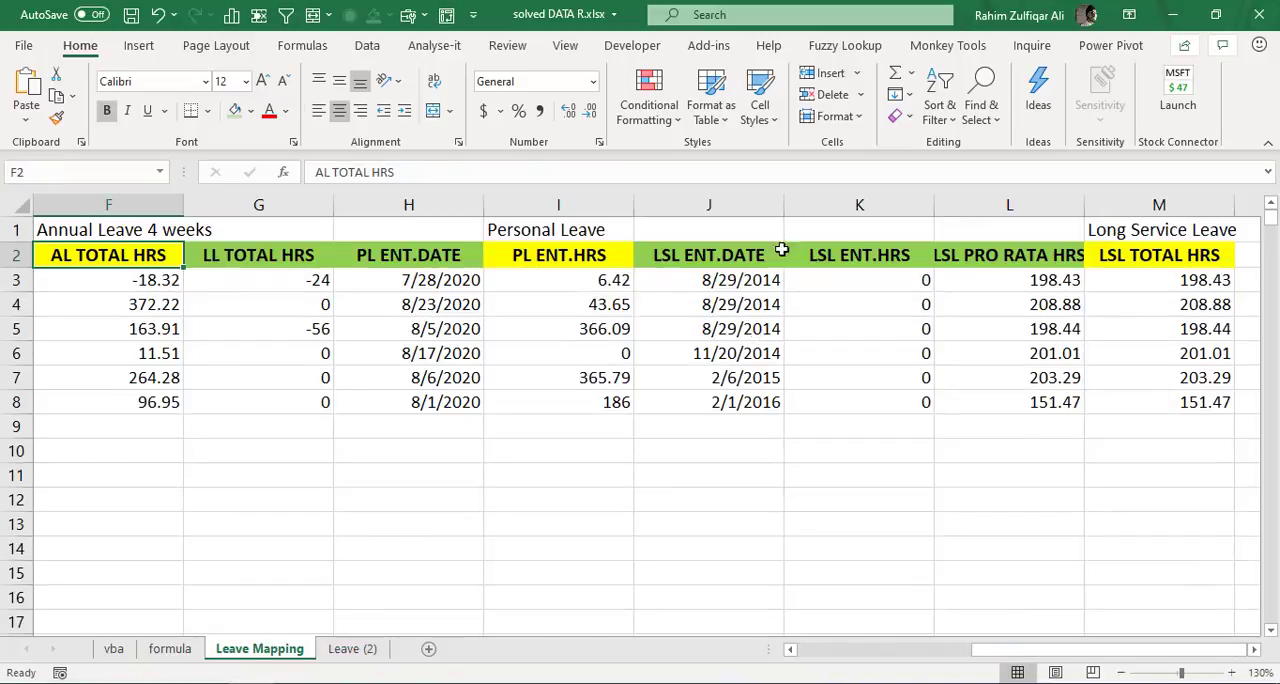
left_click_drag(975, 656, 840, 656)
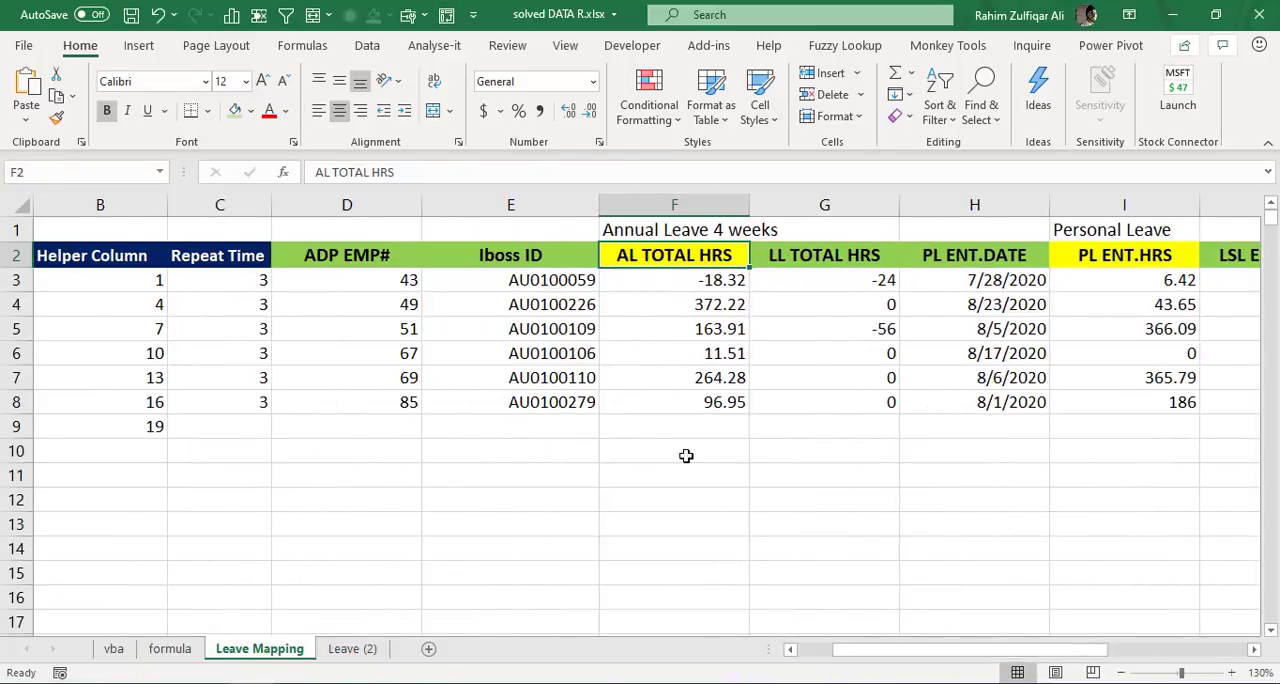
left_click(634, 276)
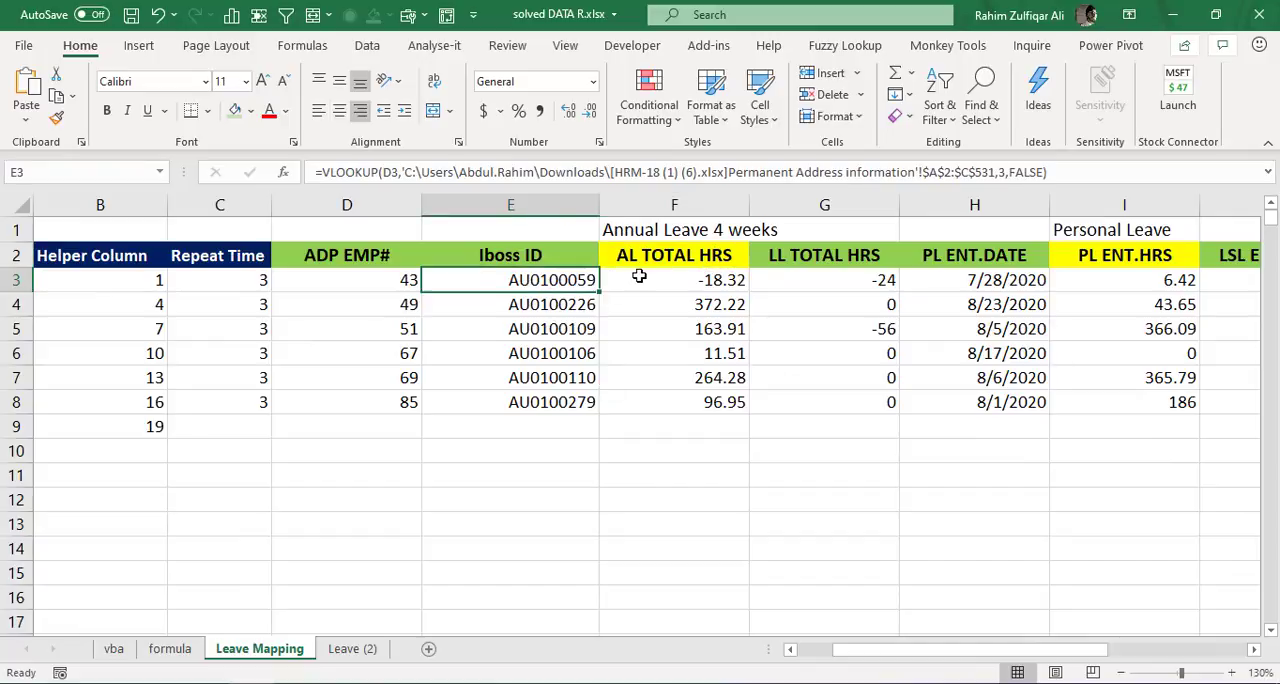
left_click(236, 110)
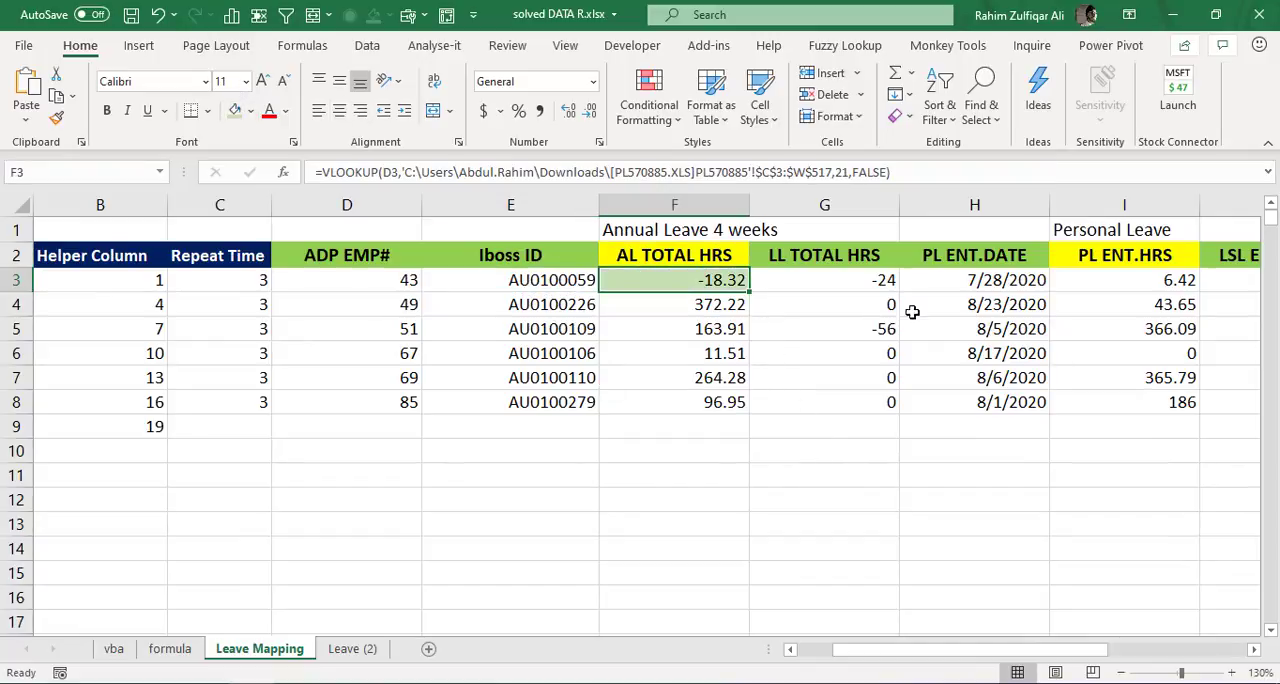
- Compare the Personal Leave hours in Leave Mapping cell I3 with the VLOOKUP formula in Leave (2) cell D3
left_click(1112, 232)
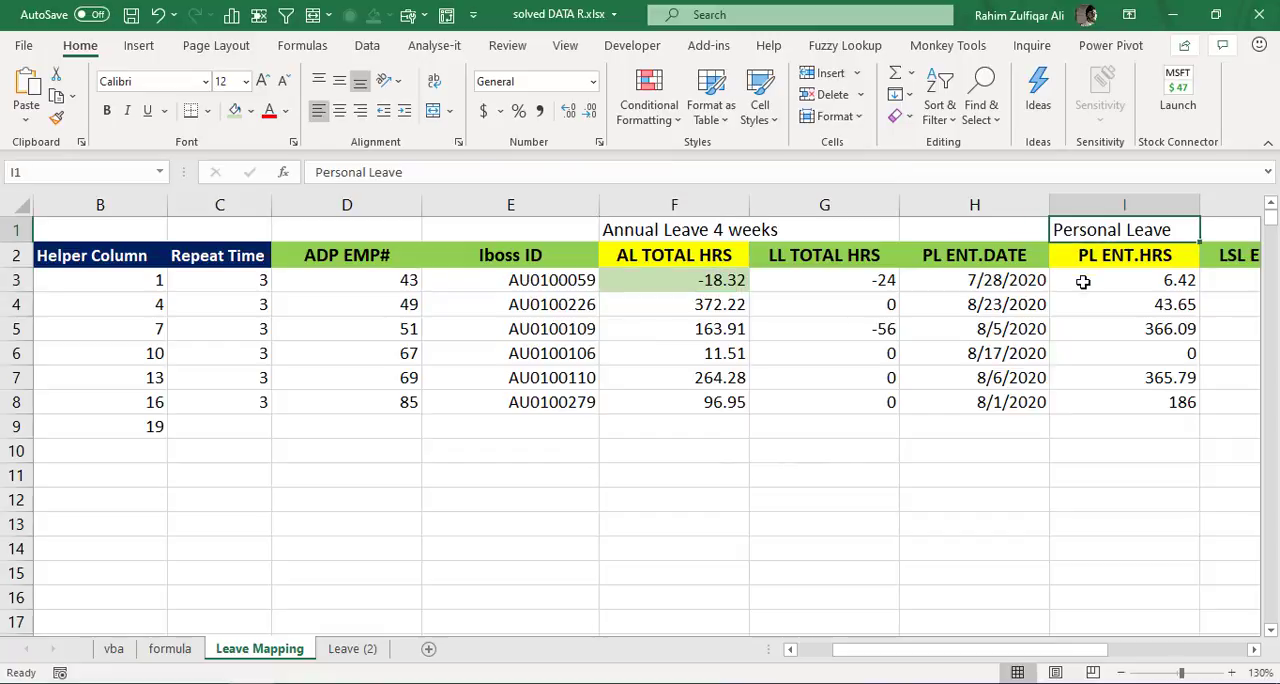
left_click(1084, 282)
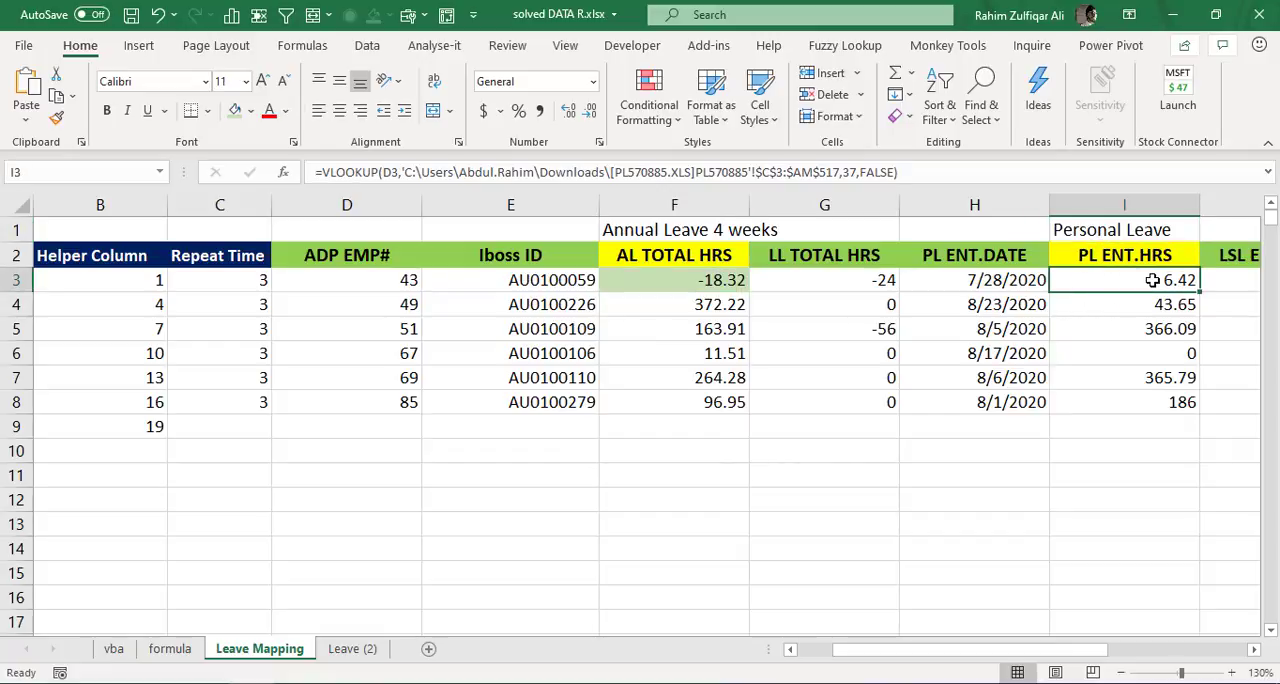
left_click(359, 653)
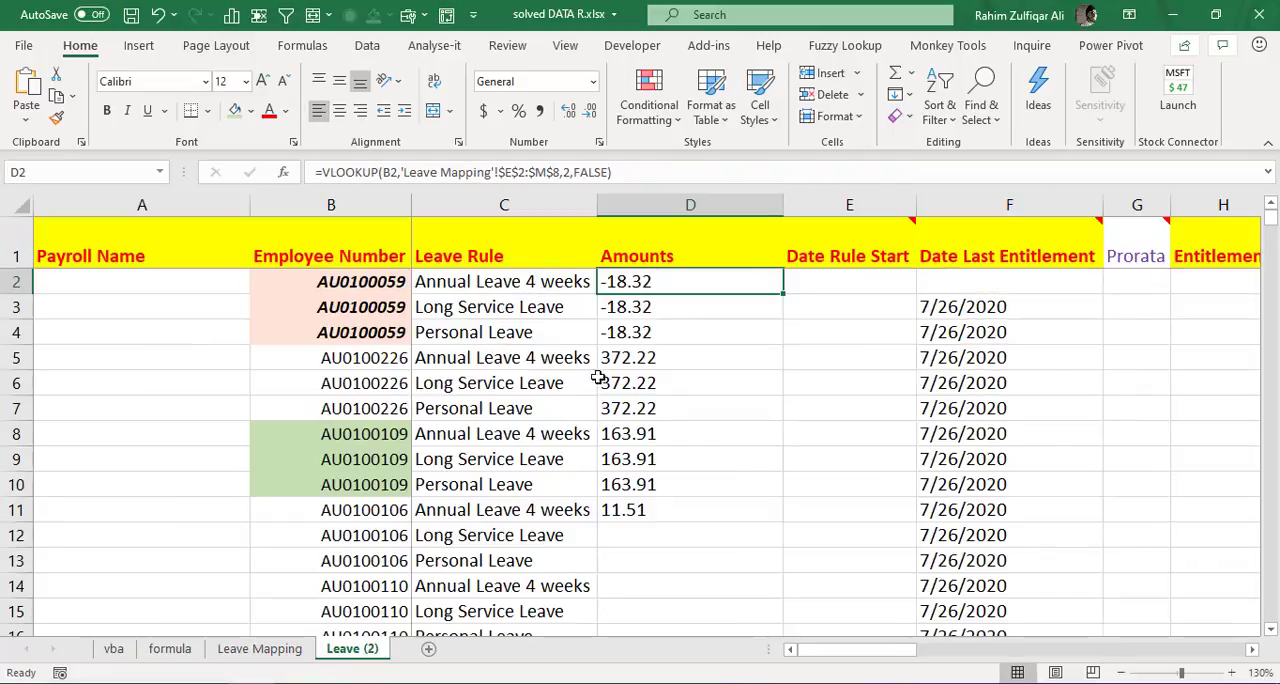
left_click(681, 309)
double_click(681, 309)
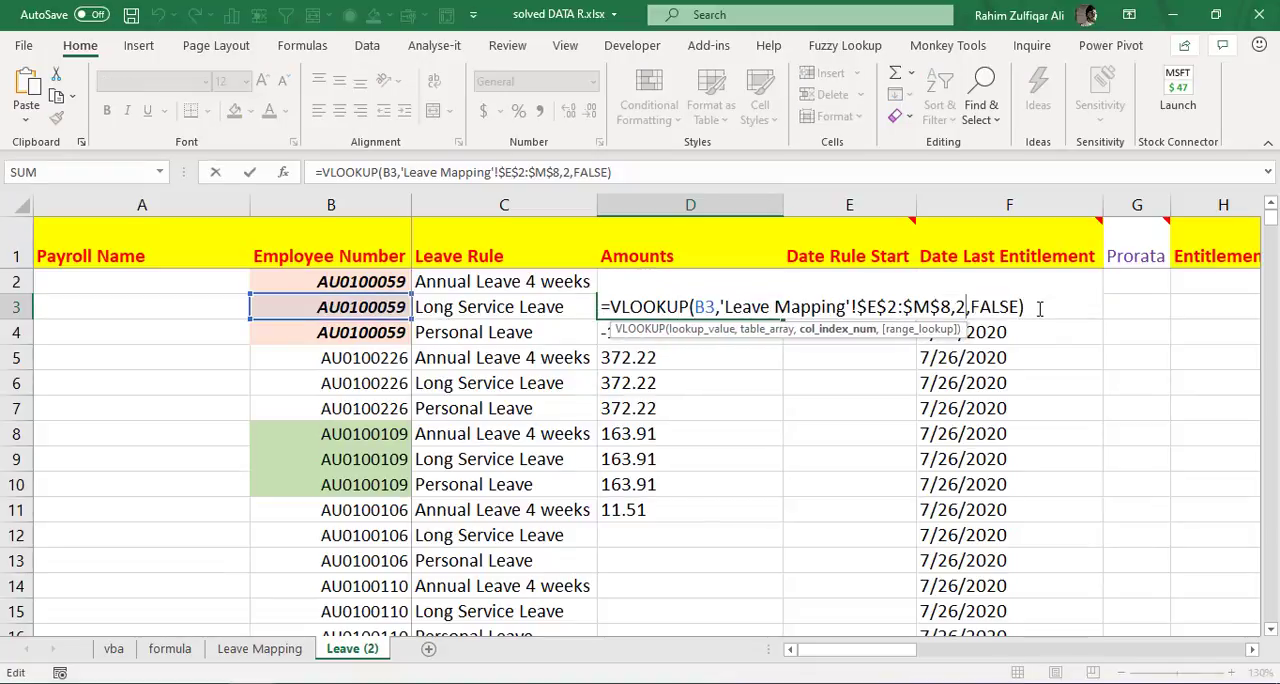
key("Escape")
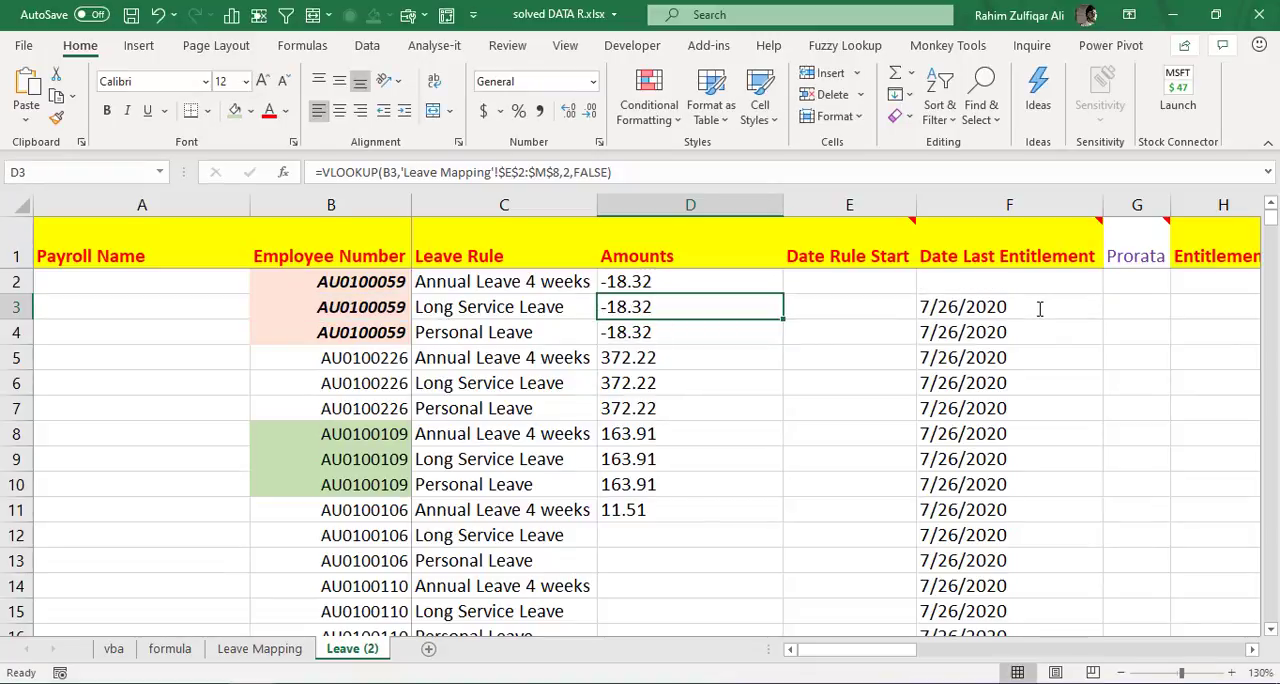
- Count the Leave Mapping columns from Iboss ID in column E across to PL ENT.HRS in column I
key("ctrl+Page_Up")
key("Left")
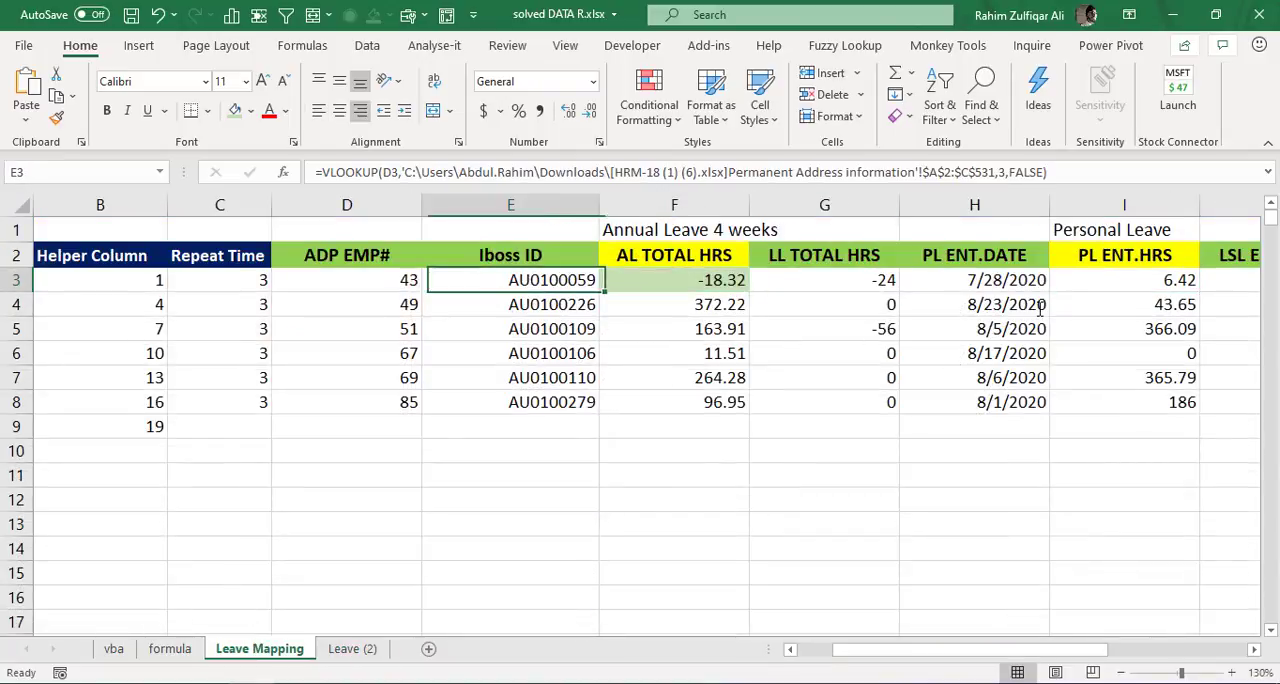
key("Up")
key("ctrl+shift+Down")
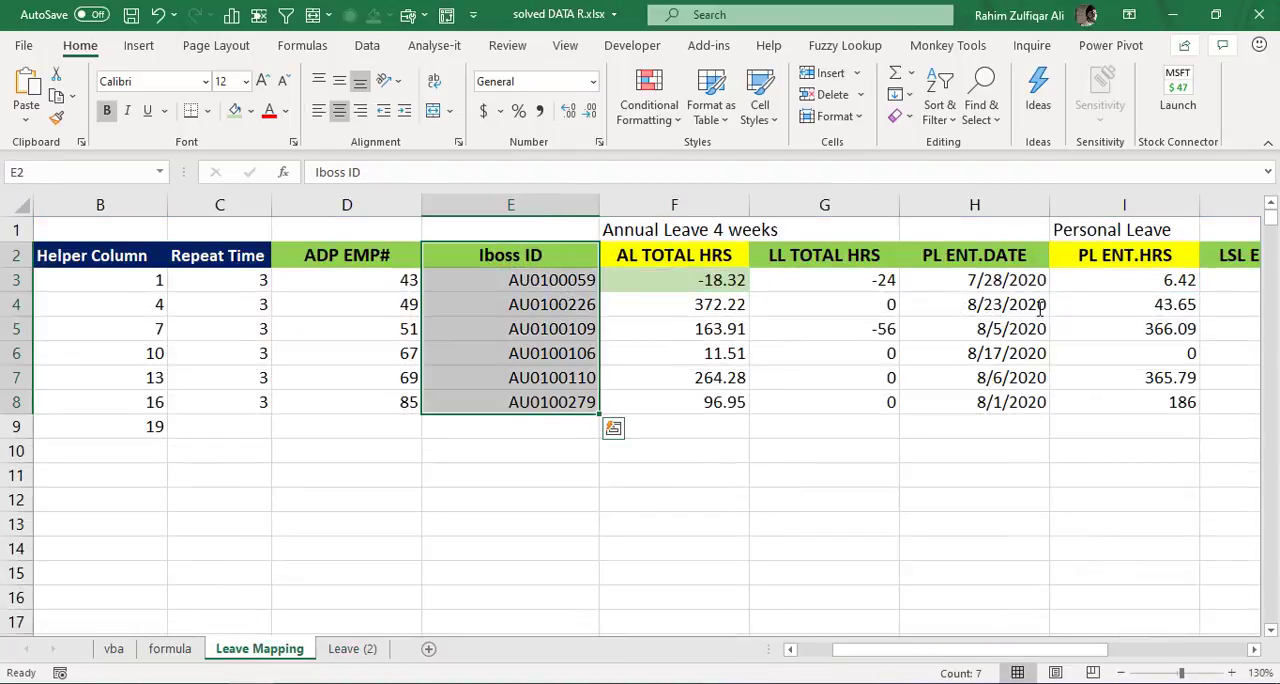
key("Right")
key("Right")
key("Right")
key("Right")
key("ctrl+shift+Down")
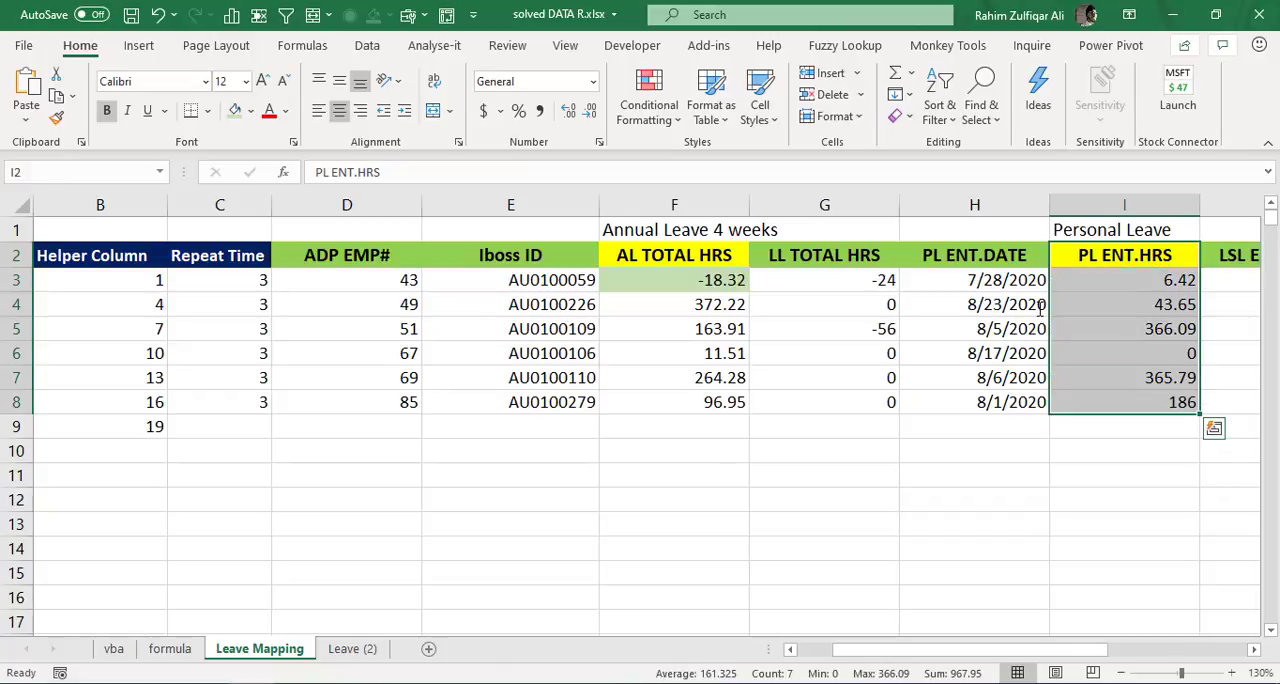
key("Left")
key("Left")
key("Left")
key("Left")
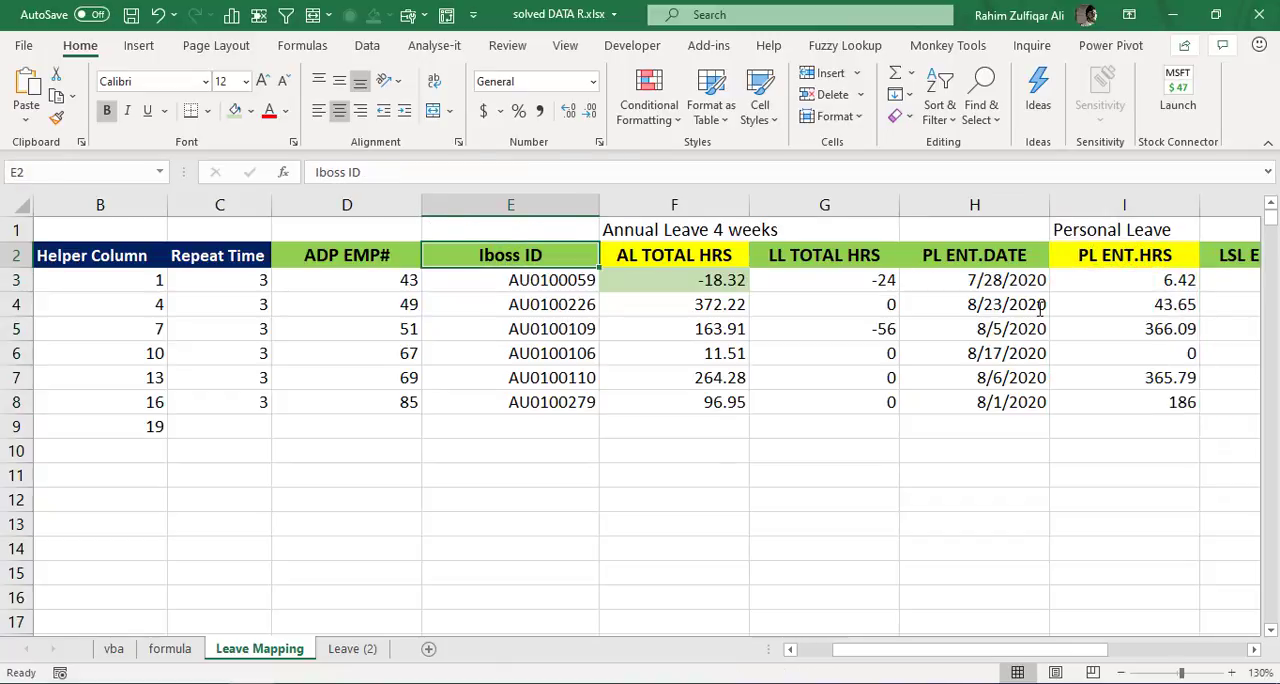
key("Right")
key("Right")
key("Right")
key("Right")
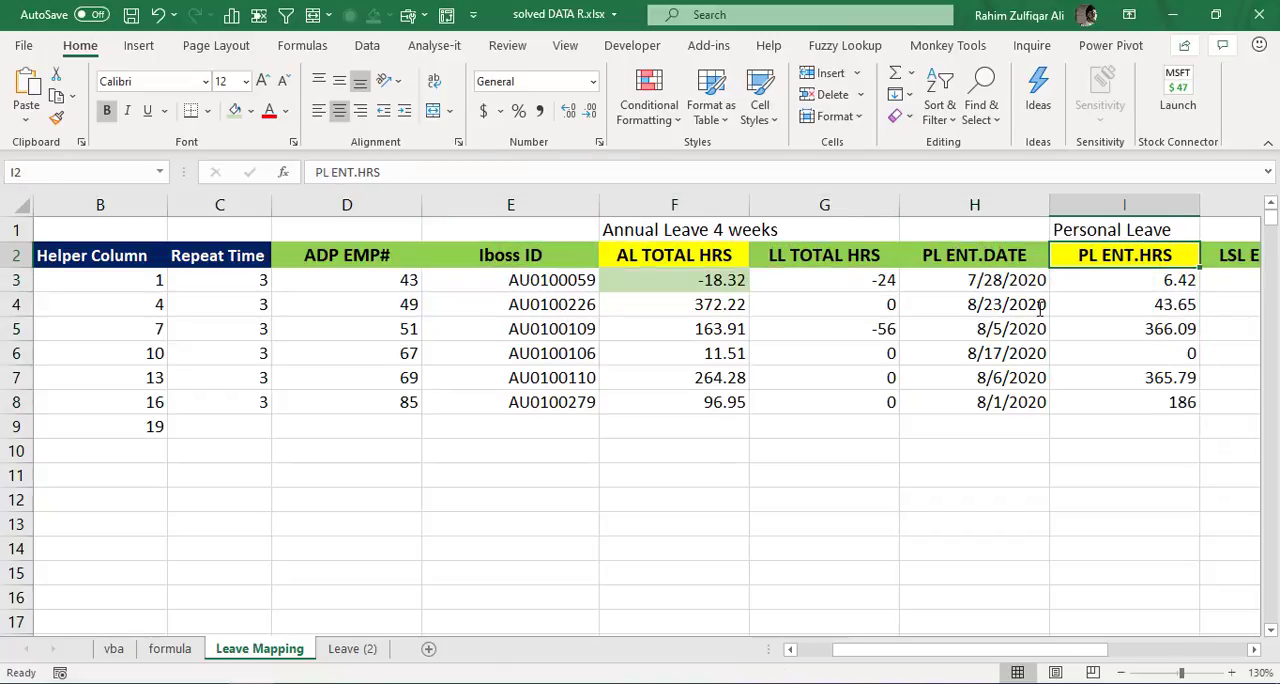
- Change the column index of the VLOOKUP in Leave (2) cell D3 to 5 and reselect the cell
key("ctrl+Page_Down")
key("F2")
key("Left")
key("Left")
key("Left")
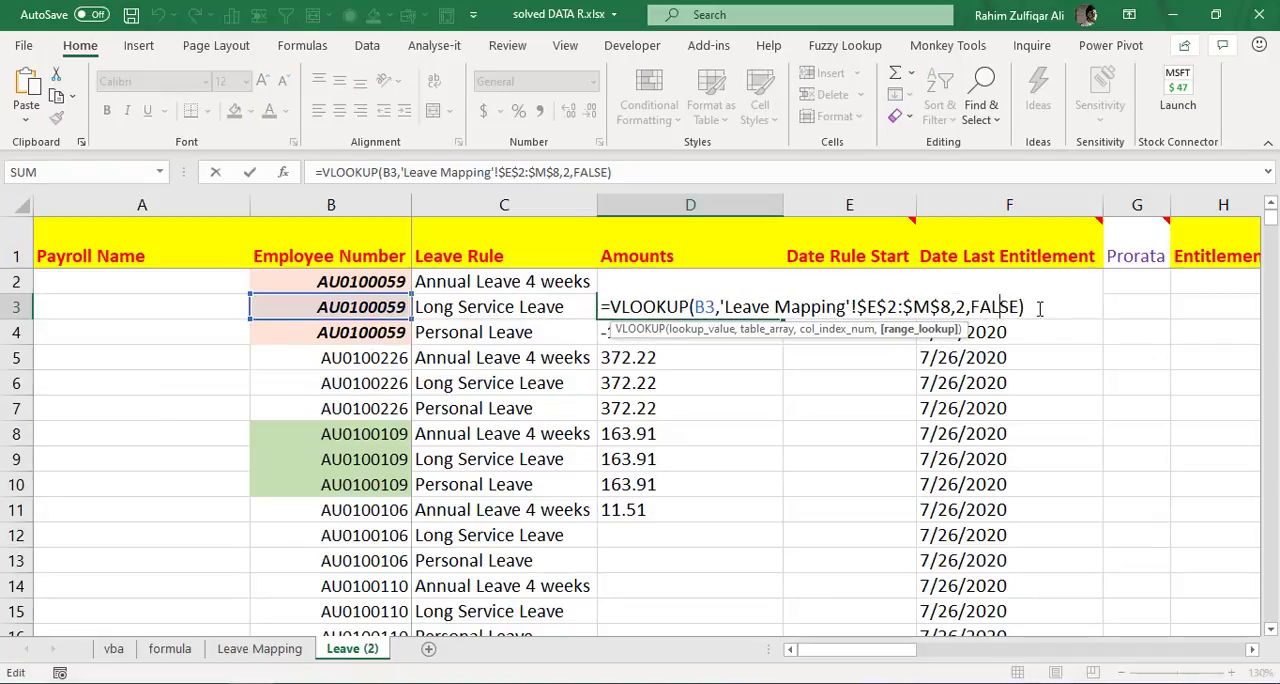
key("Left")
key("Left")
key("Left")
key("Left")
key("Return")
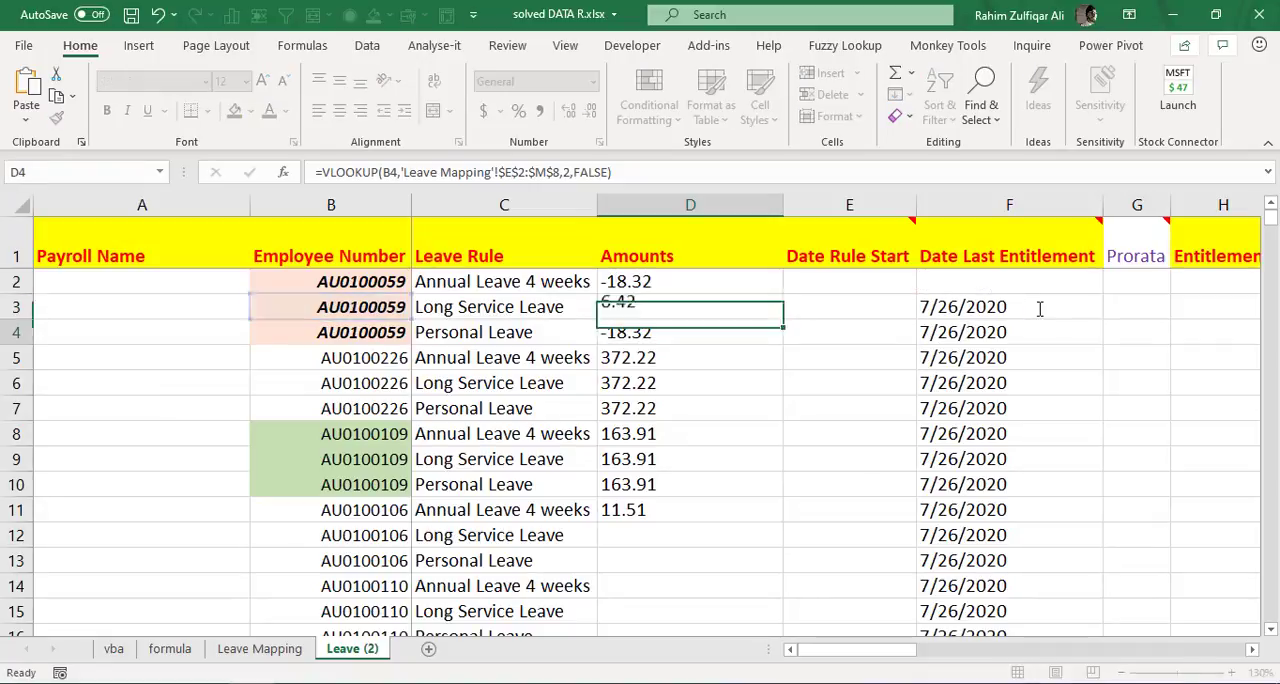
key("Up")
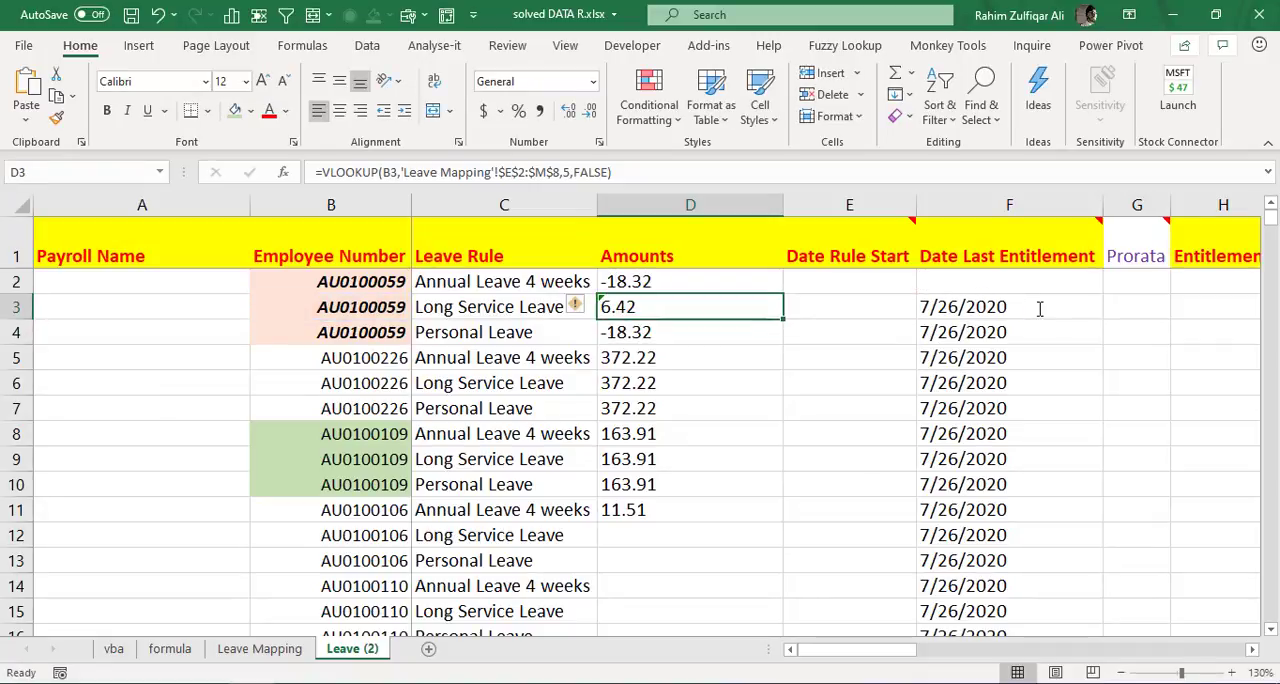
- Locate the Long Service Leave hours column, LSL TOTAL HRS, on Leave Mapping
key("Left")
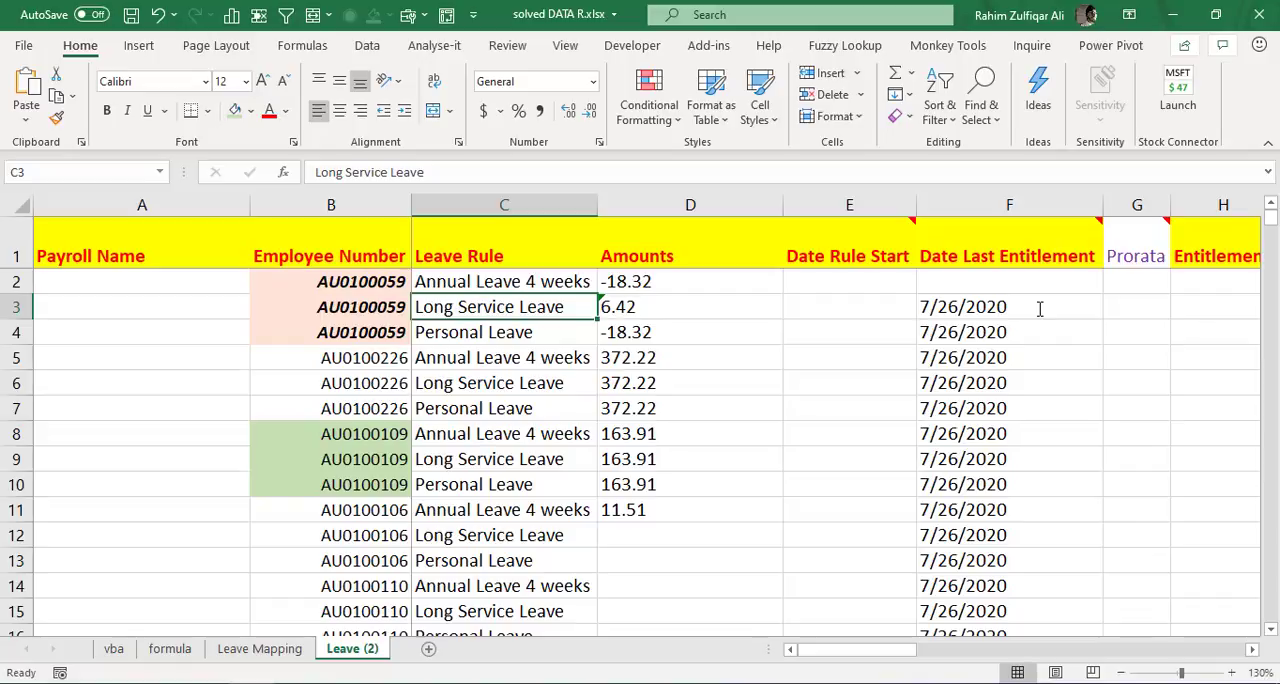
key("ctrl+Page_Up")
scroll(1040, 310, "right", 1)
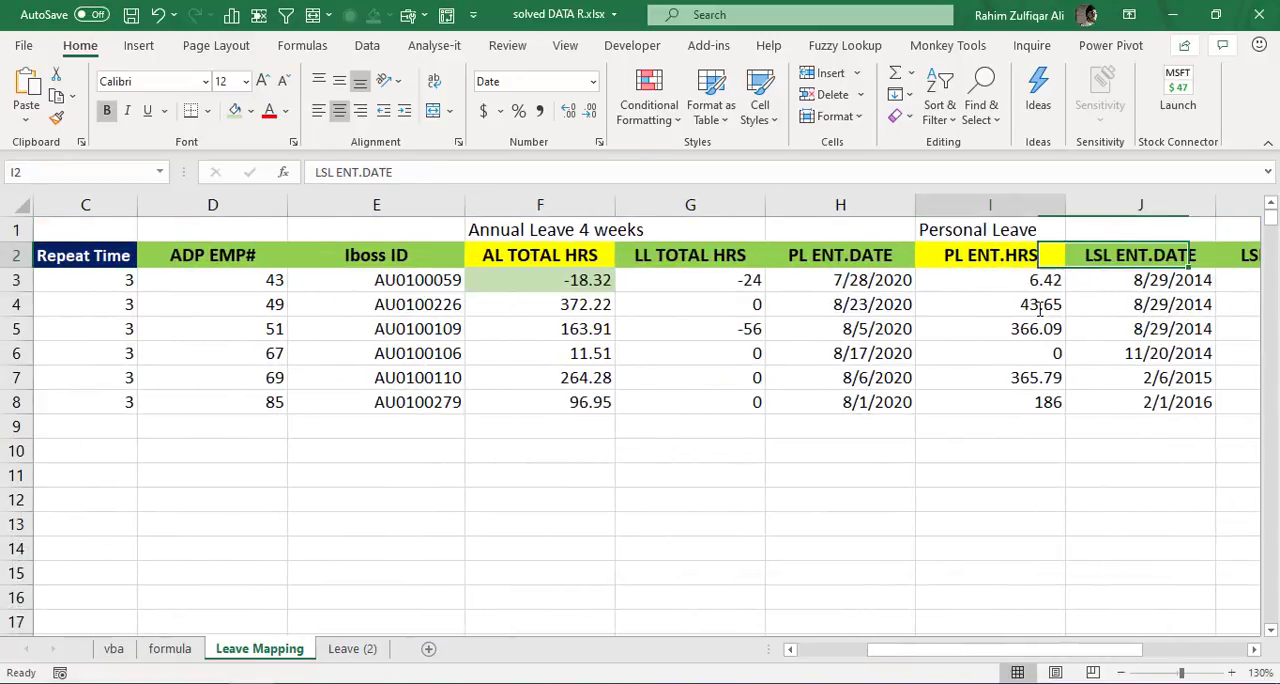
key("Right")
key("Right")
key("Right")
key("Right")
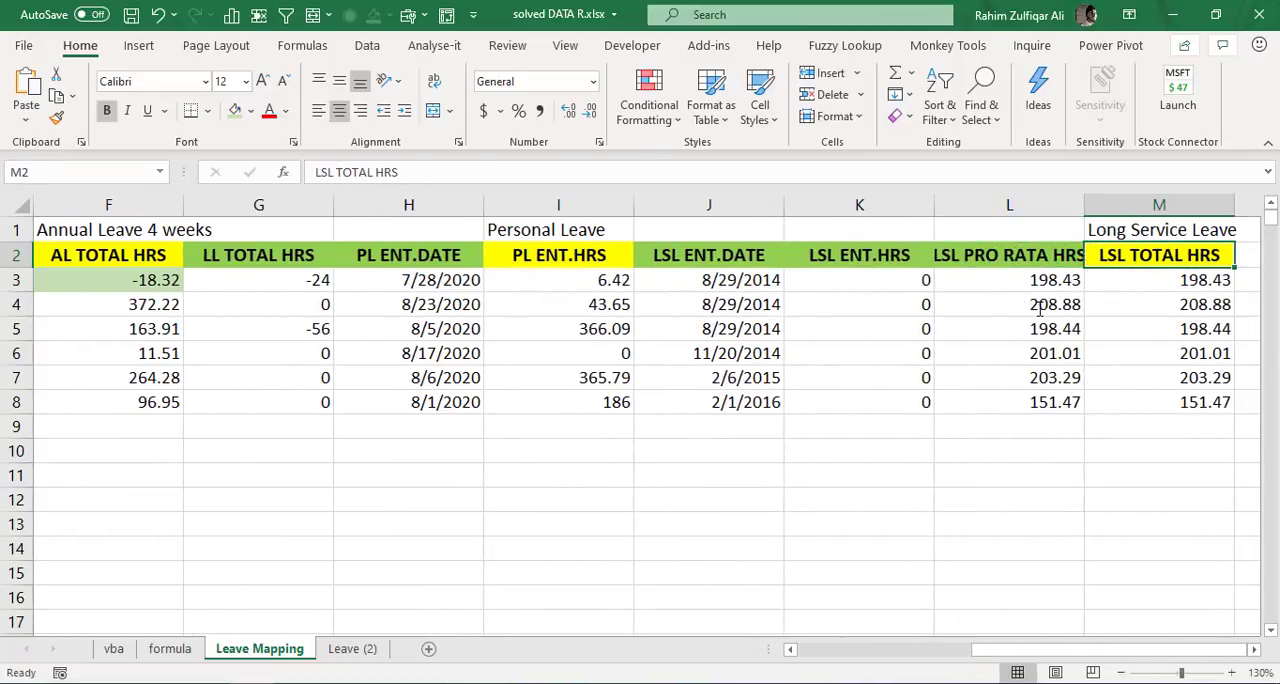
- Count the Leave Mapping columns from Iboss ID in column E across to LSL TOTAL HRS in column M
key("Left")
key("Left")
key("Left")
key("Left")
key("Left")
key("Left")
key("Left")
key("Left")
key("Left")
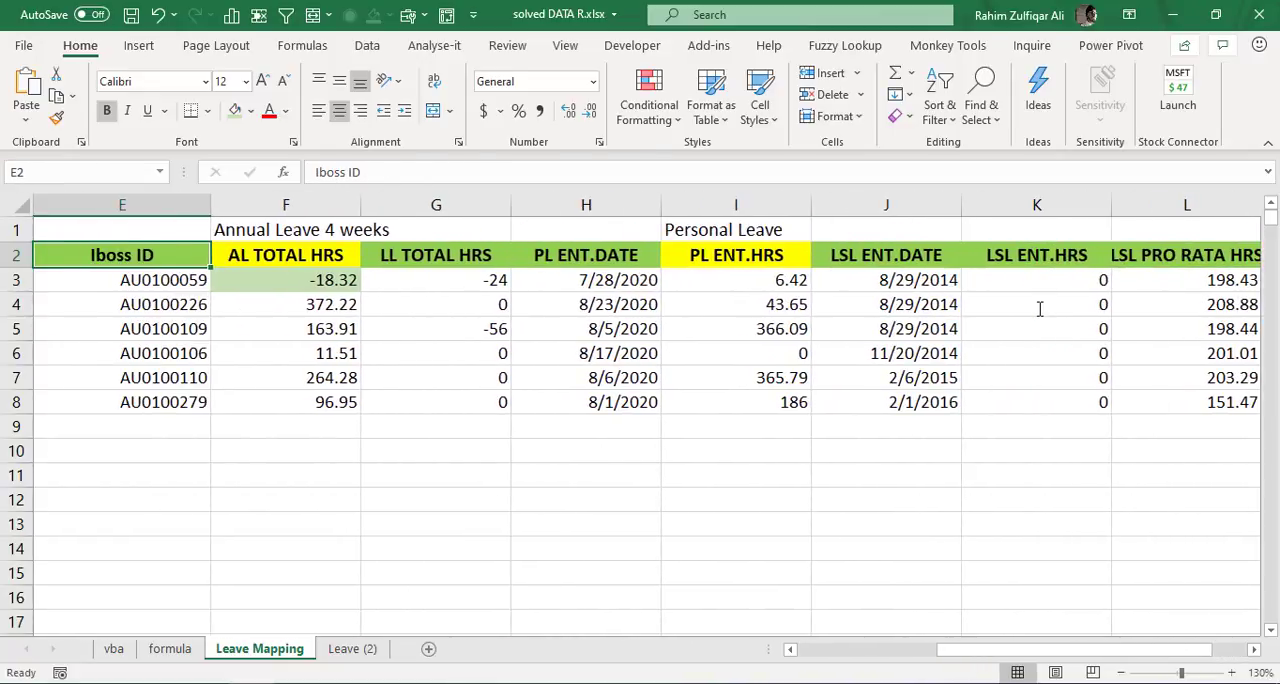
key("Right")
key("Right")
key("Right")
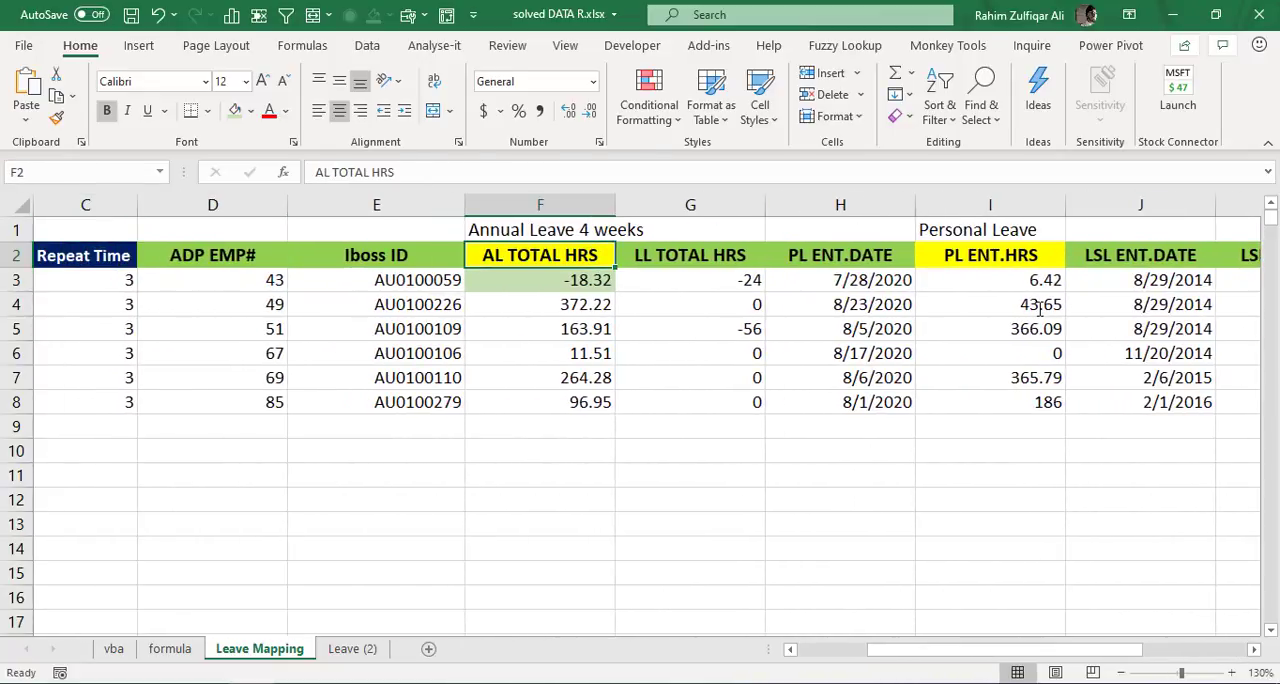
key("Right")
key("Right")
key("Right")
key("Right")
key("Right")
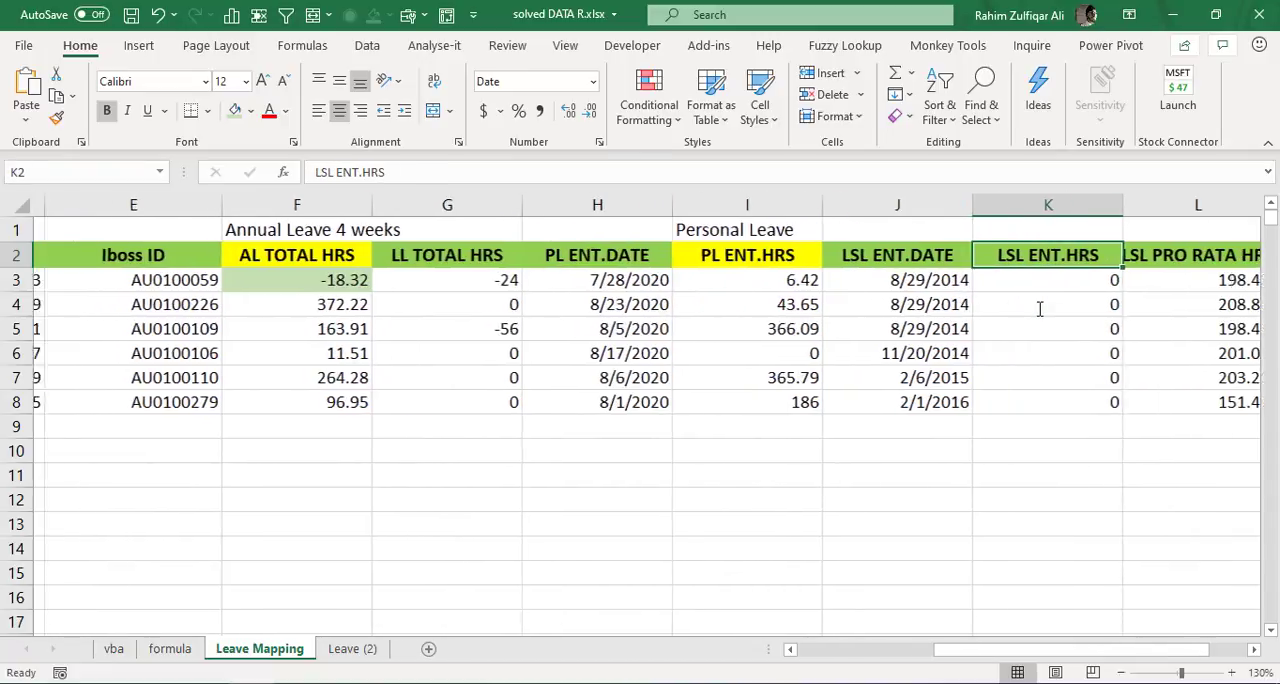
key("Right")
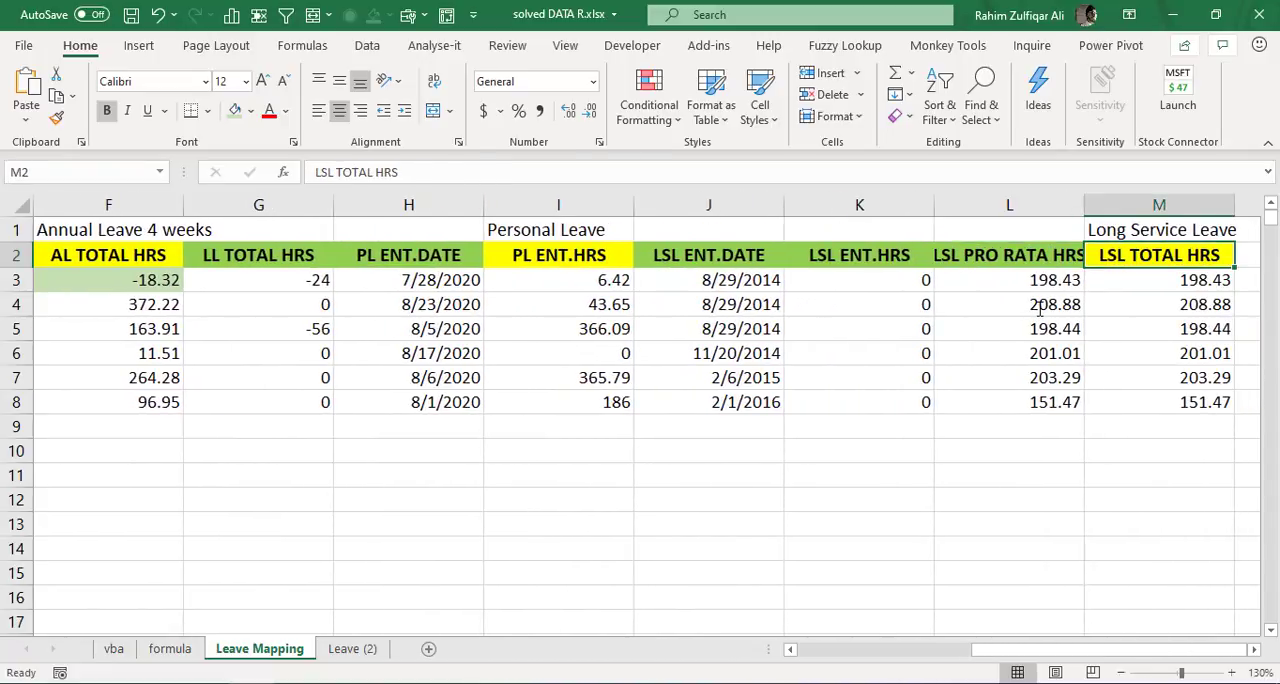
- Change the column index of the Long Service Leave VLOOKUP in Leave (2) cell D3 to 9
key("ctrl+Page_Down")
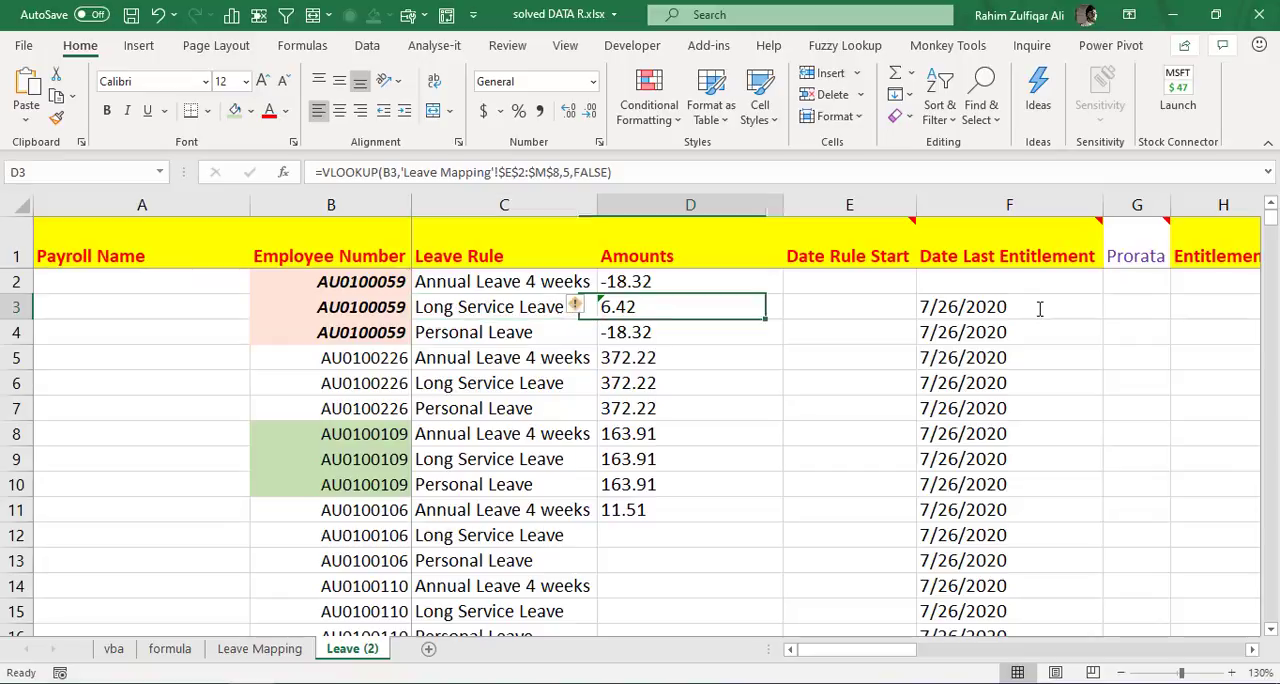
key("F2")
key("Left")
key("Left")
key("Left")
key("Left")
key("Left")
key("Left")
key("Left")
key("Left")
key("shift+Right")
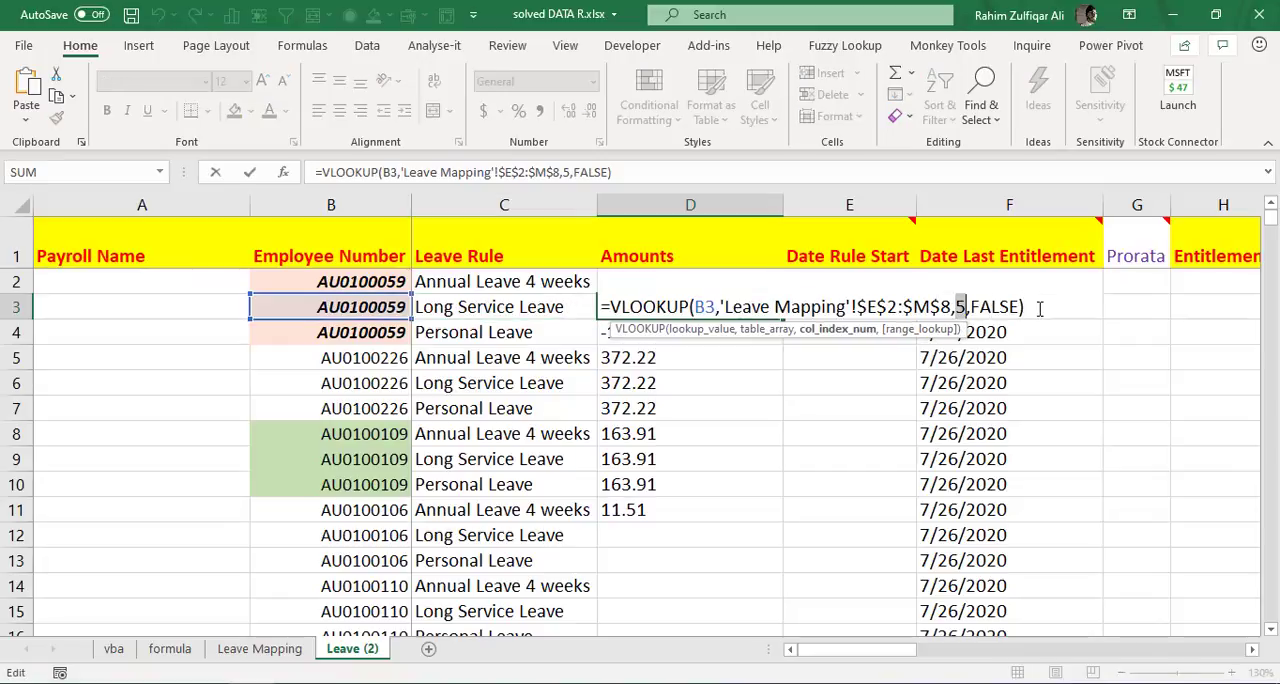
type("2")
key("Return")
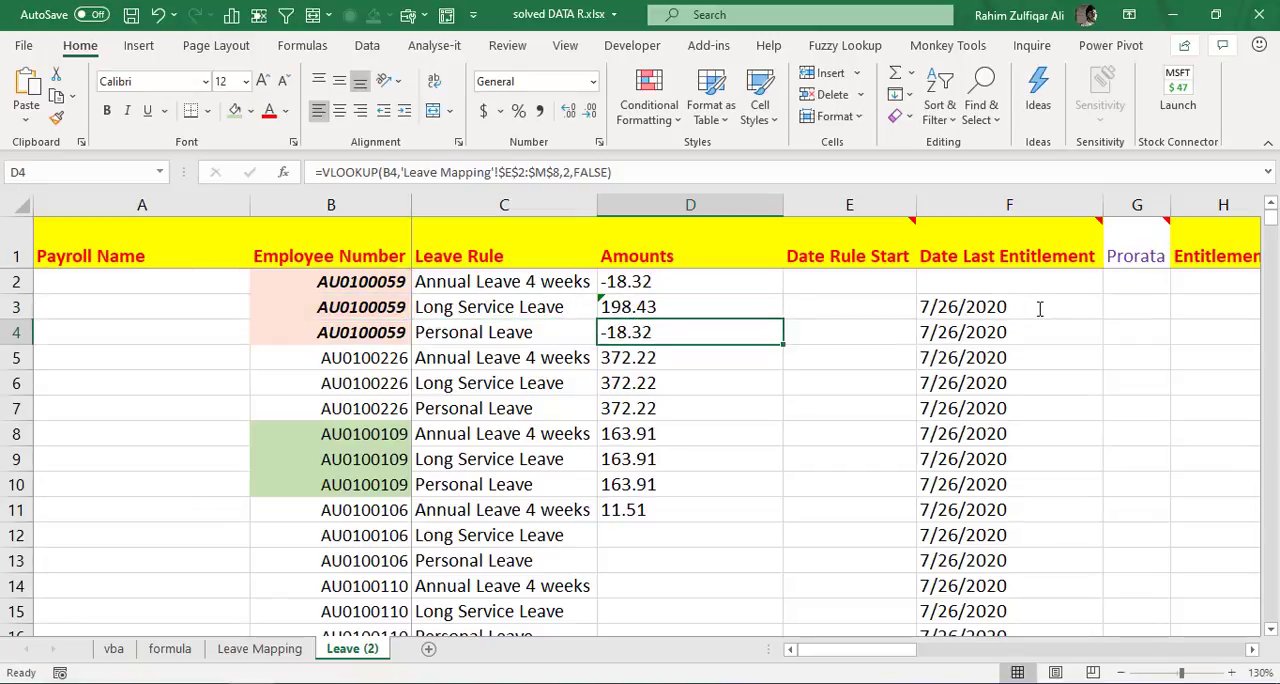
- Change the column index of the Personal Leave VLOOKUP in cell D4 to 5
key("F2")
key("Left")
key("Left")
key("Left")
key("Left")
key("Left")
key("Left")
key("Left")
key("Left")
key("shift+Right")
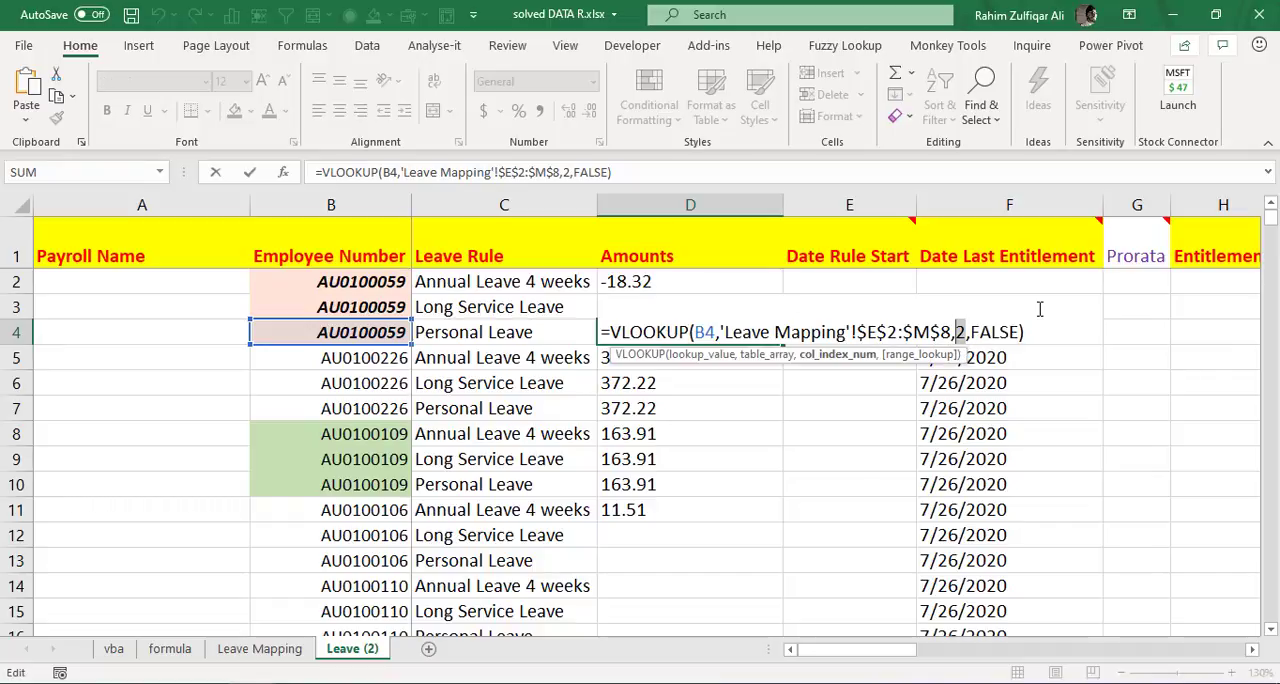
type("2")
key("Return")
- Examine the first employee's three Amounts in D2:D4 together
key("Up")
key("Up")
key("Up")
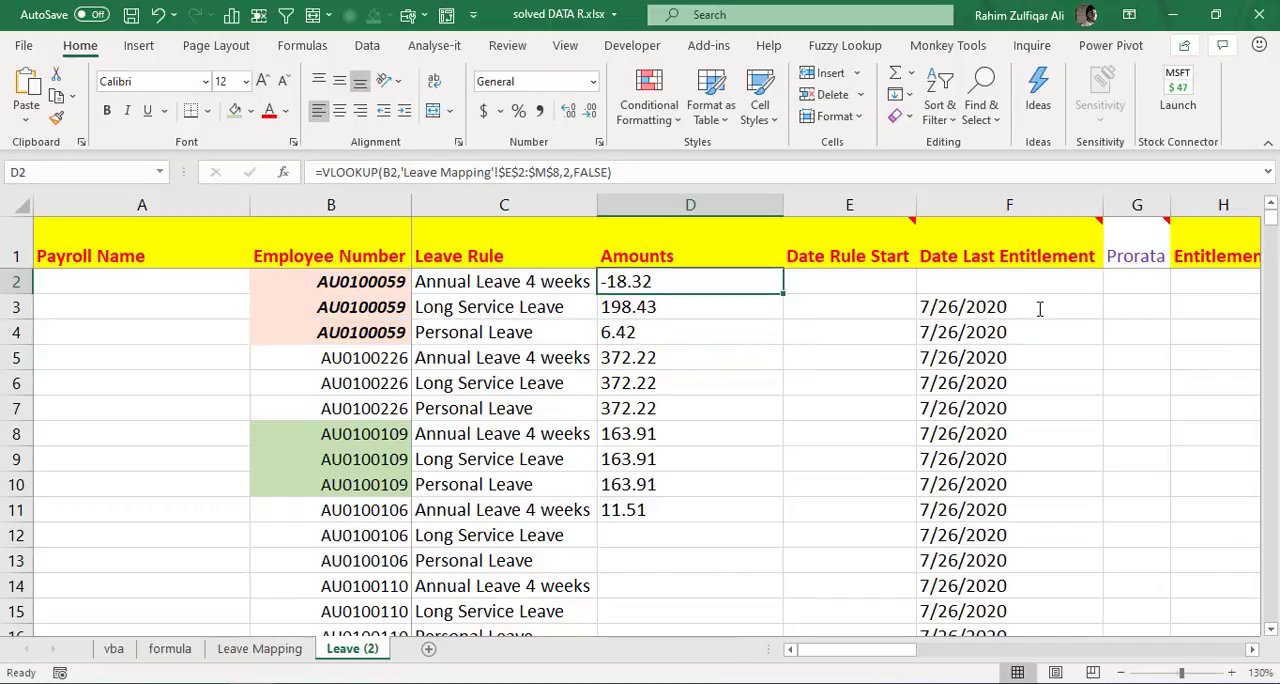
key("shift+Down")
key("shift+Down")
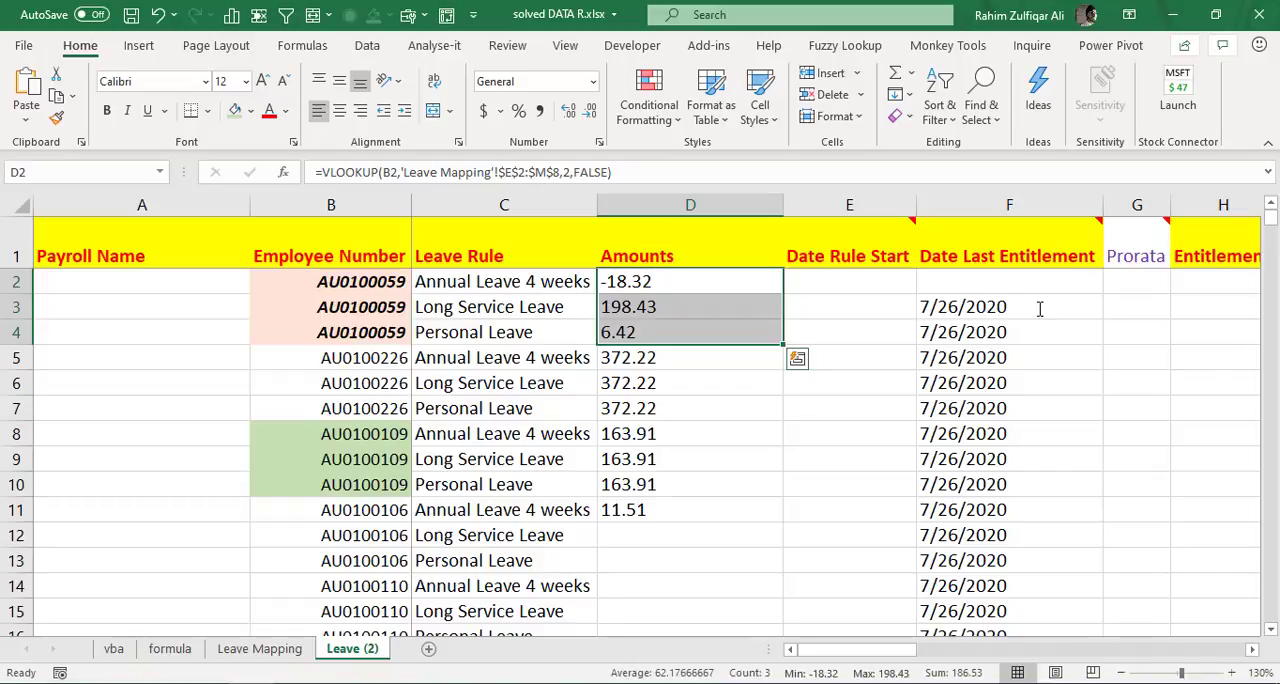
key("Down")
key("Up")
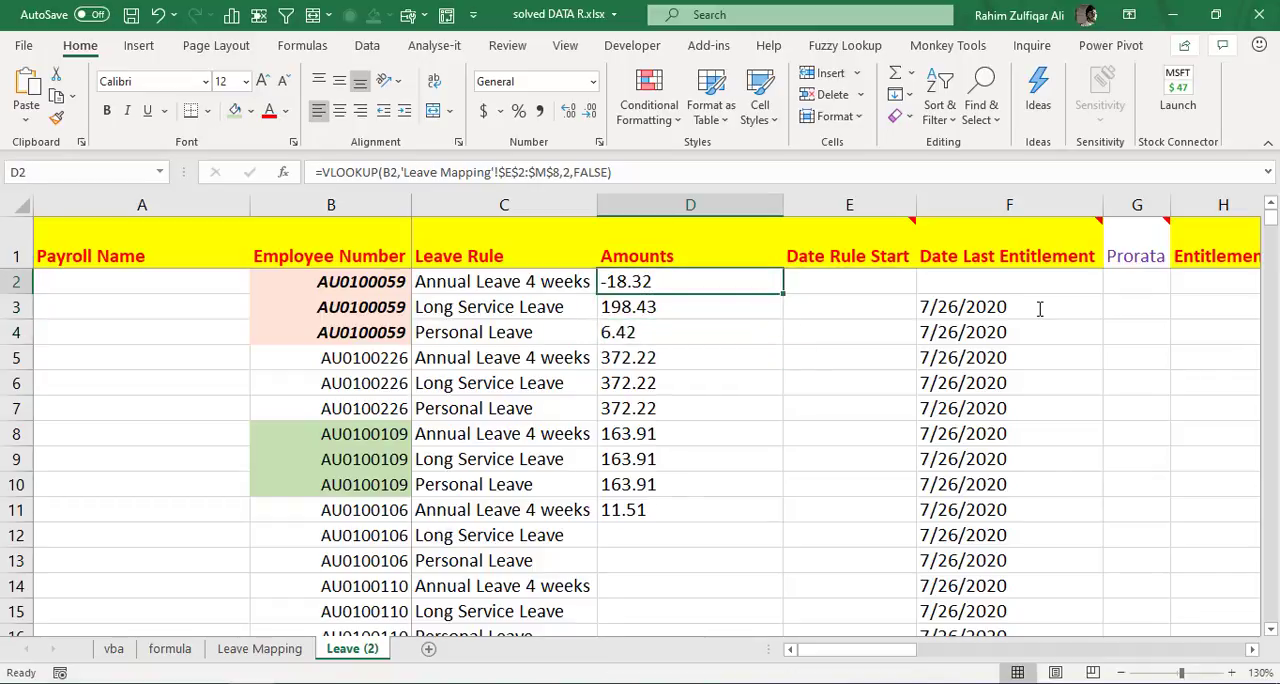
- Compare the column indexes of the VLOOKUP formulas in cells D2, D3 and D4 without changing them
key("F2")
key("Left")
key("Left")
key("Left")
key("Left")
key("Left")
key("Left")
key("Left")
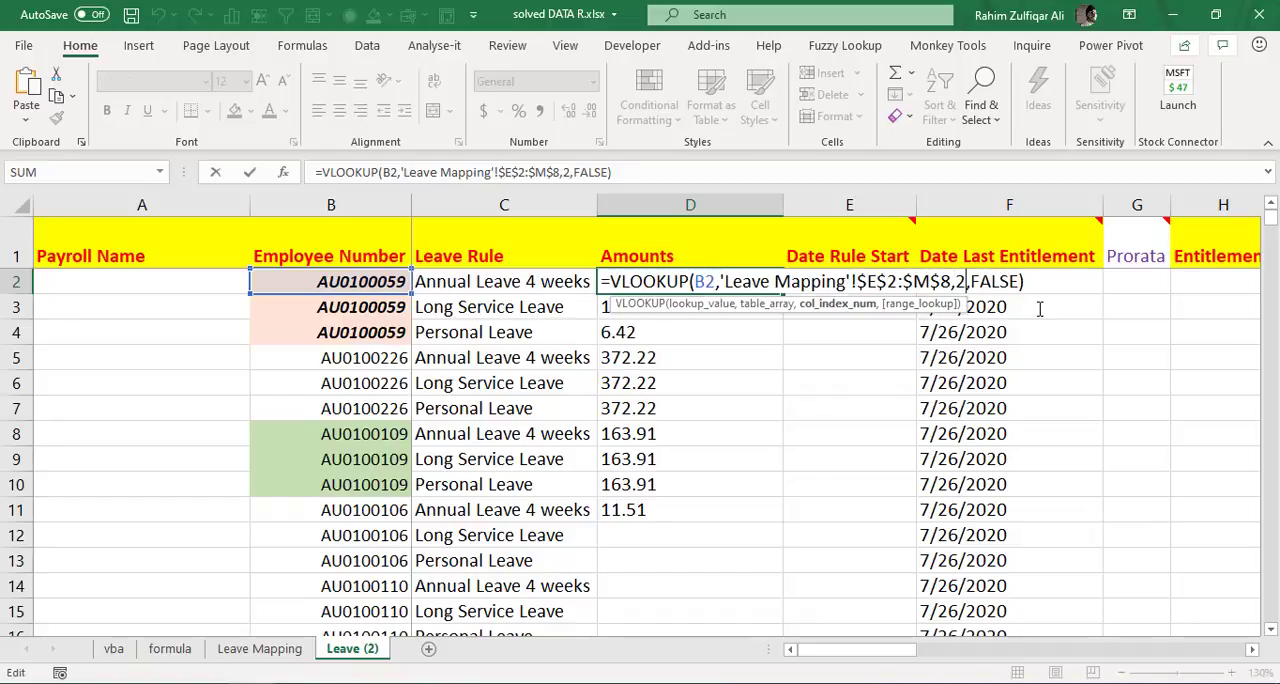
key("Return")
key("F2")
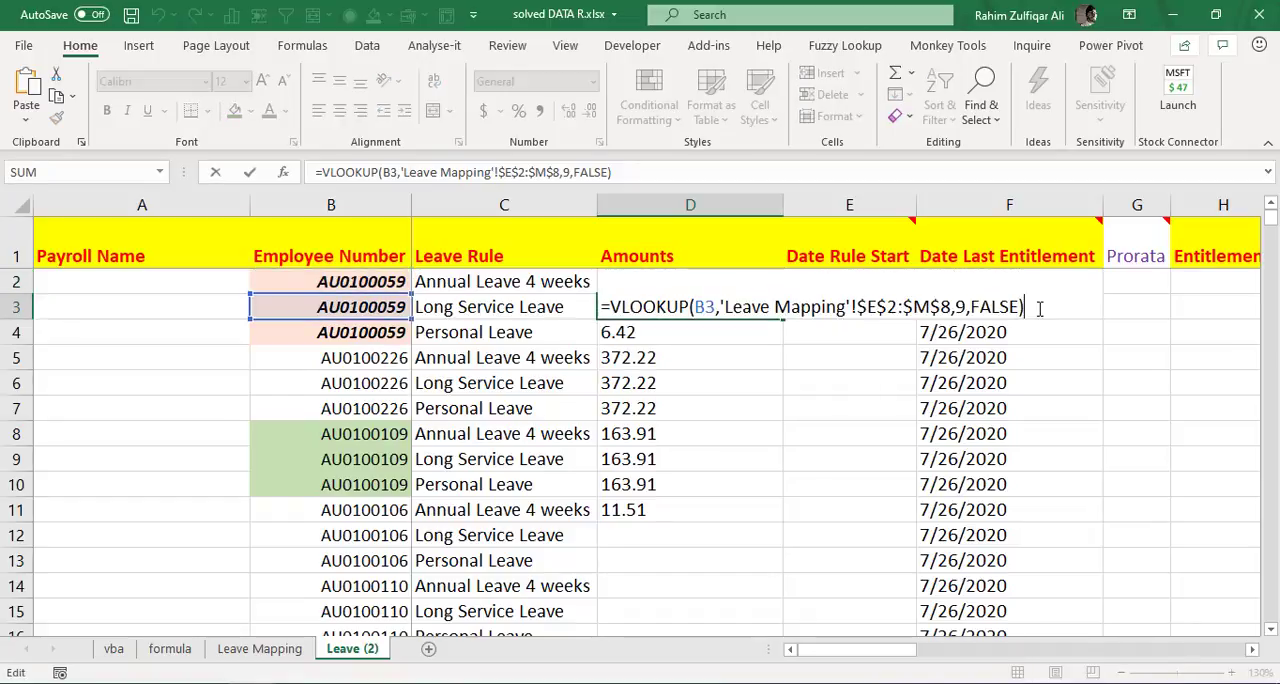
key("Escape")
key("Down")
key("F2")
key("Escape")
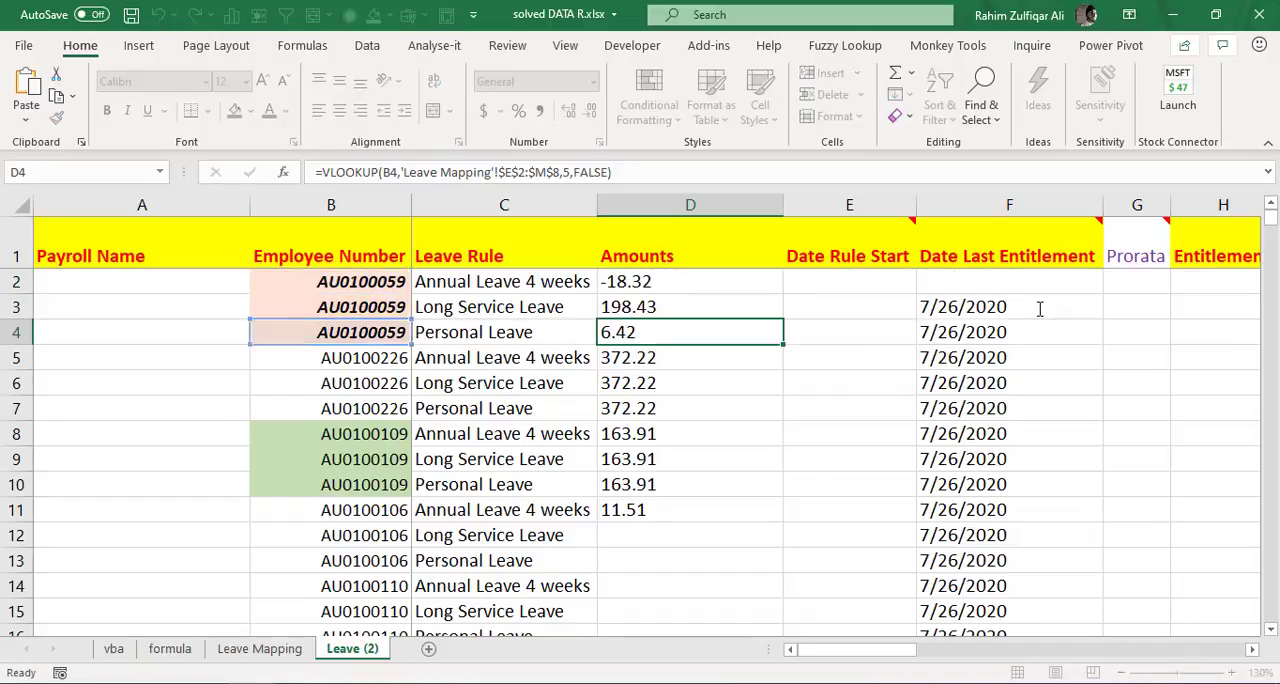
- Clear the old Amounts formulas from D5 down to the last filled row, keeping D2:D4
key("Down")
key("ctrl+shift+Down")
key("Delete")
- Copy the three VLOOKUP formulas in D2:D4 and paste them into D5:D7, D8:D10 and D11:D13
key("Up")
key("Up")
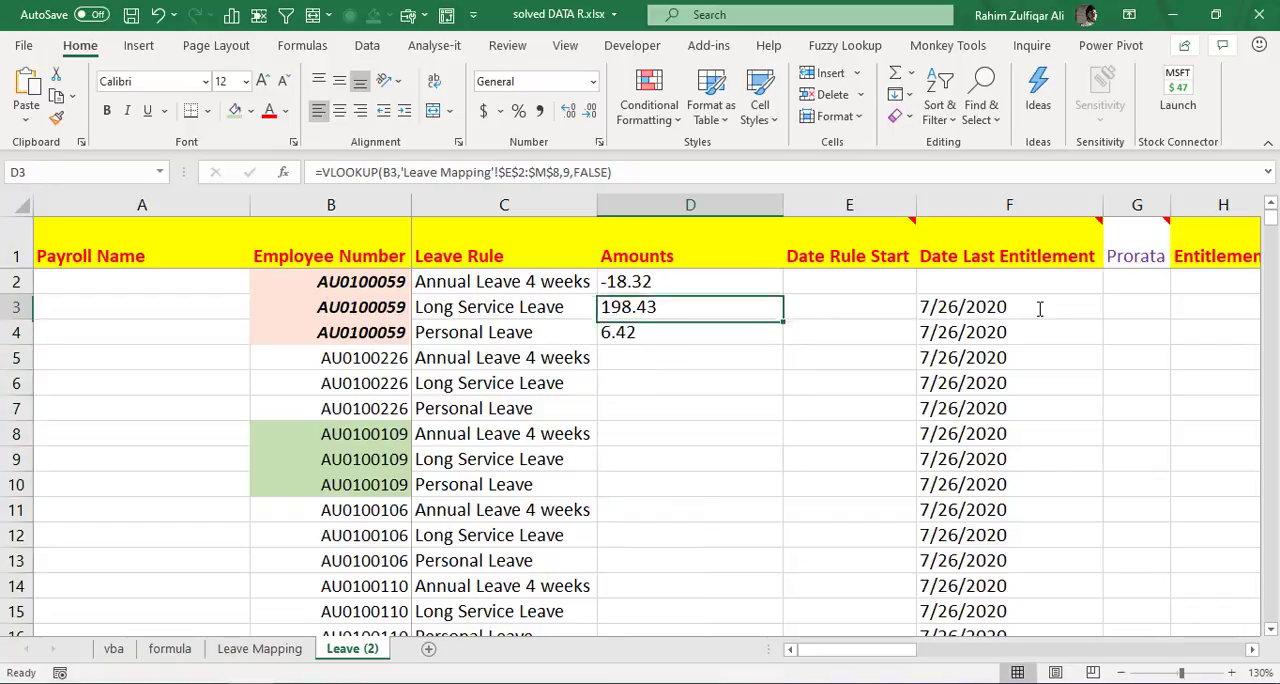
key("Up")
key("shift+Down")
key("shift+Down")
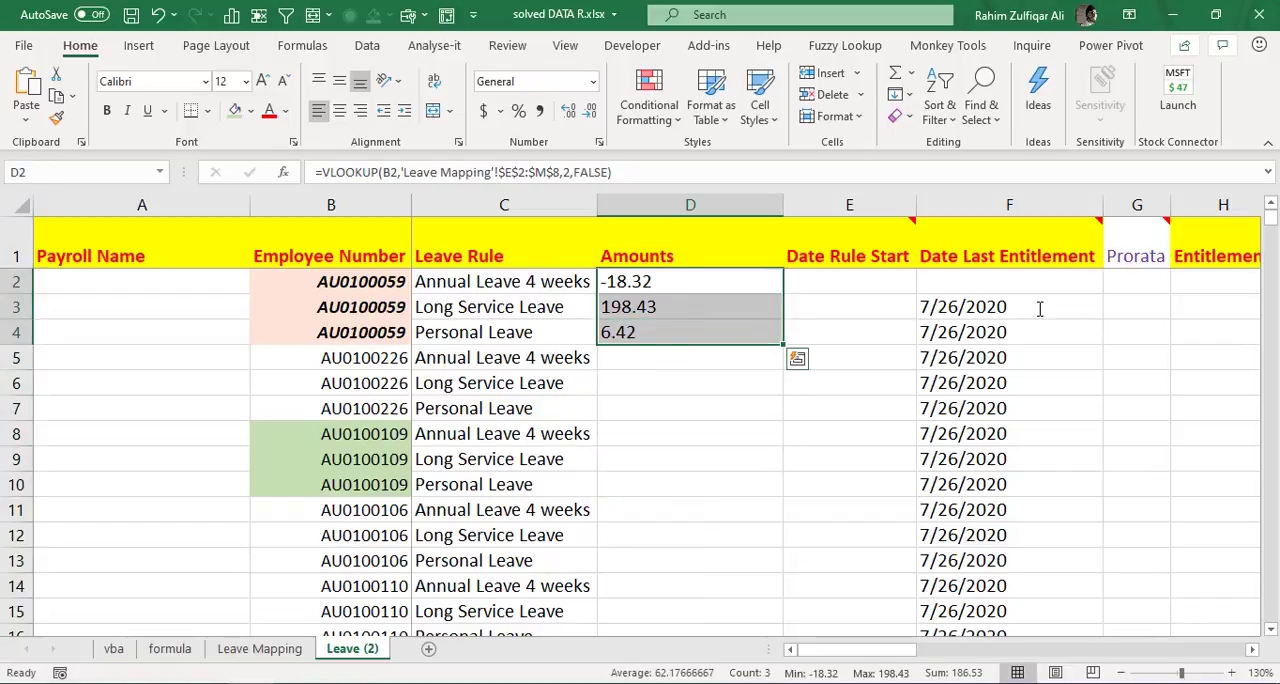
key("ctrl+c")
key("Down")
key("Down")
key("Down")
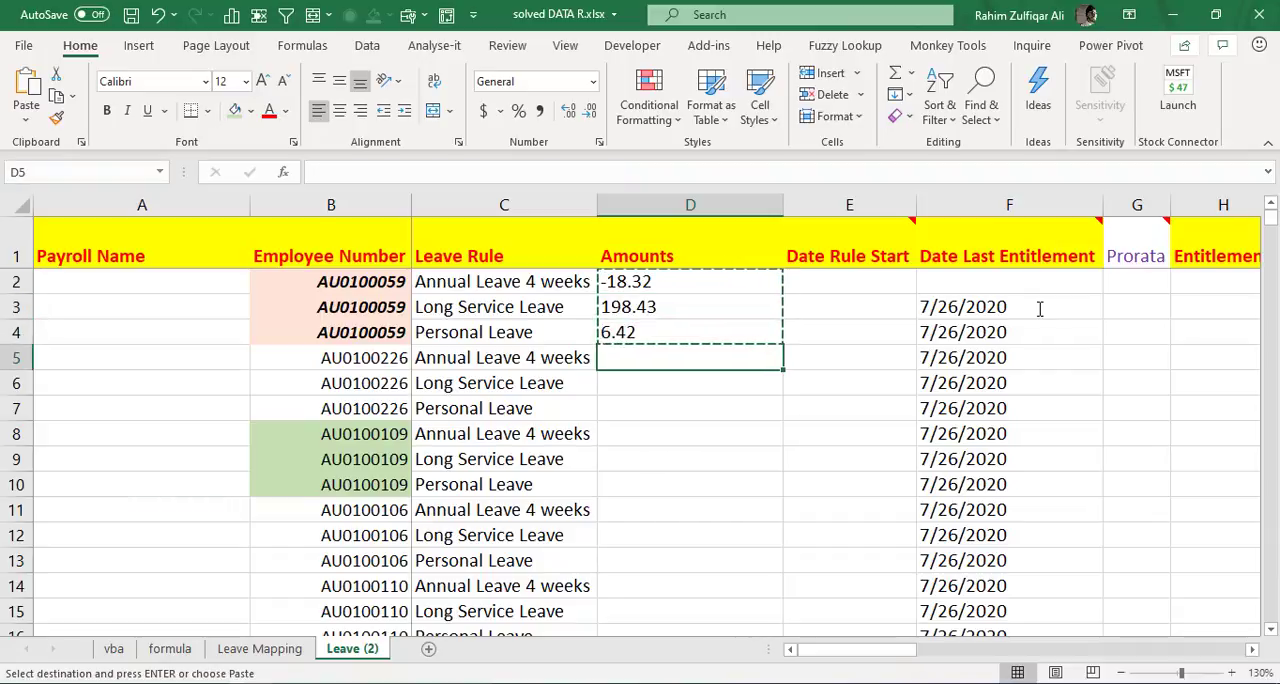
key("ctrl+v")
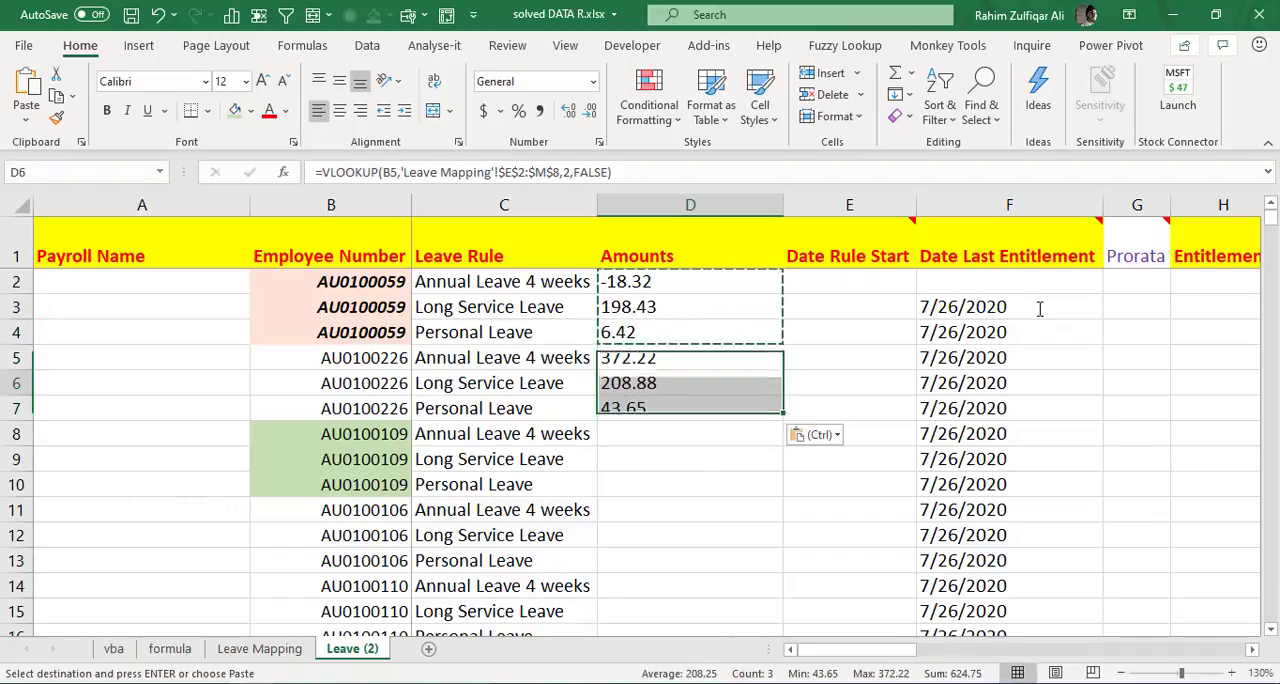
key("Down")
key("Down")
key("Down")
key("ctrl+v")
key("Down")
key("Down")
key("Down")
key("ctrl+v")
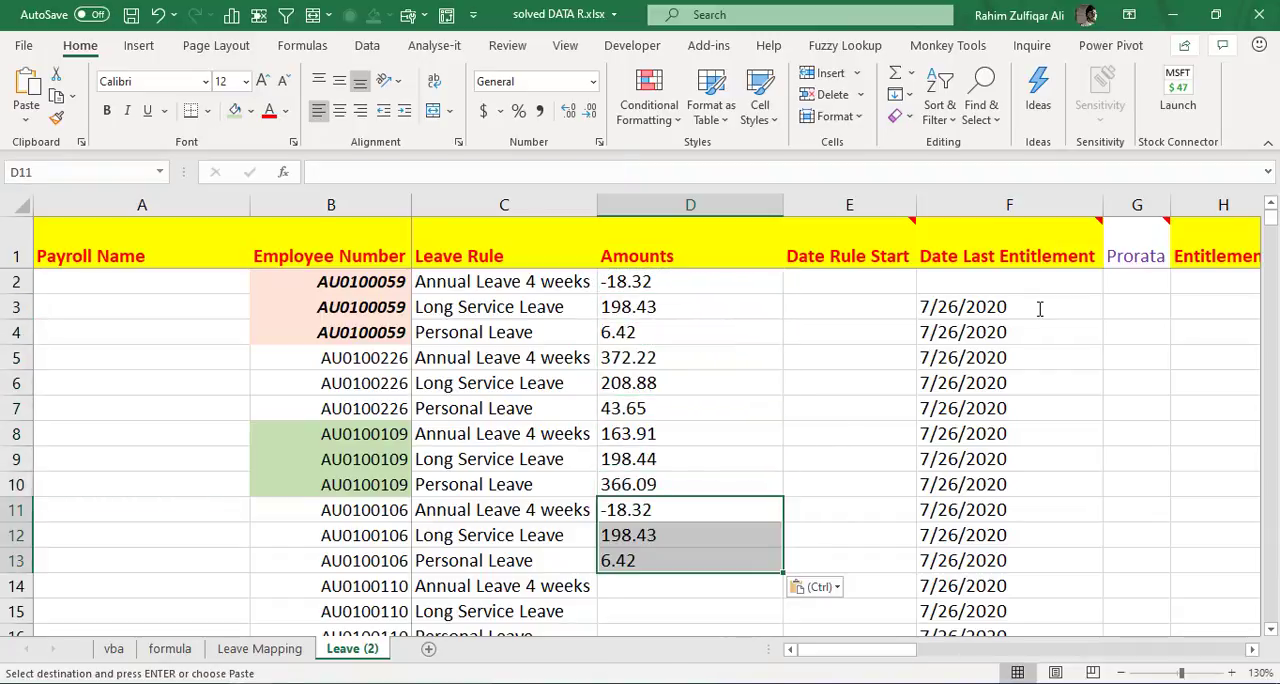
- Clear the pasted formulas from D5:D13 in the Amounts column
key("Up")
key("Up")
key("Up")
key("Up")
key("Up")
key("Up")
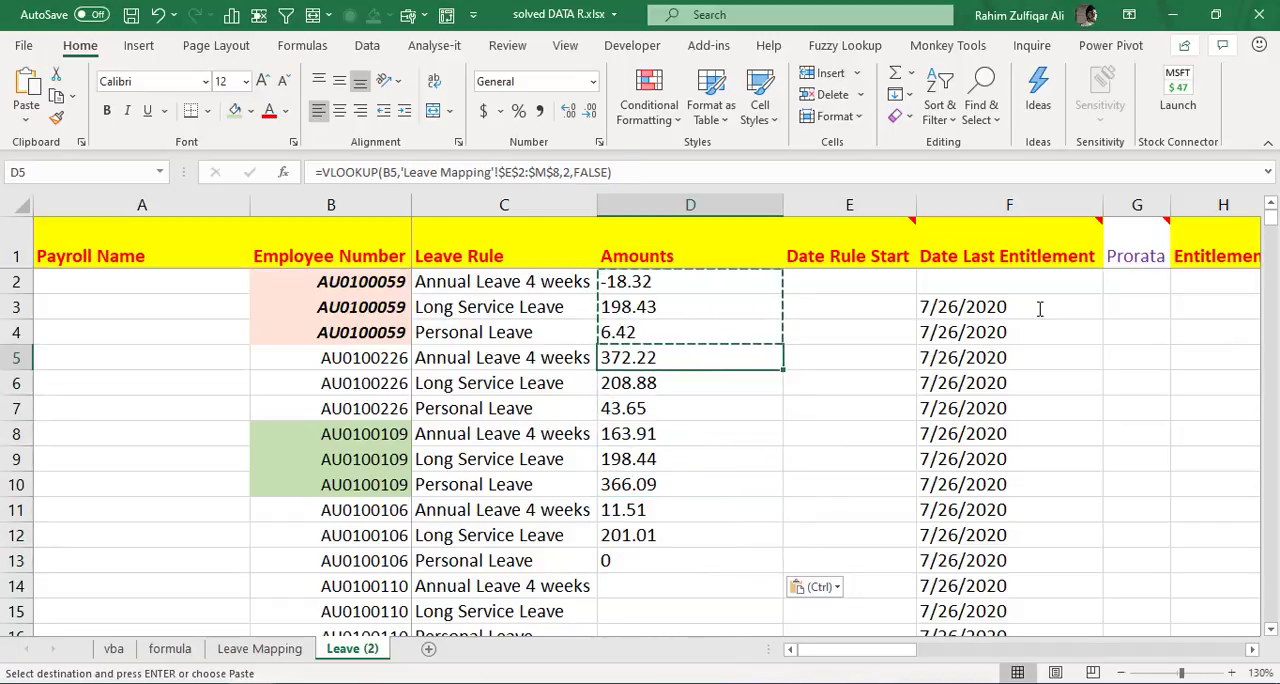
key("ctrl+shift+Down")
key("Delete")
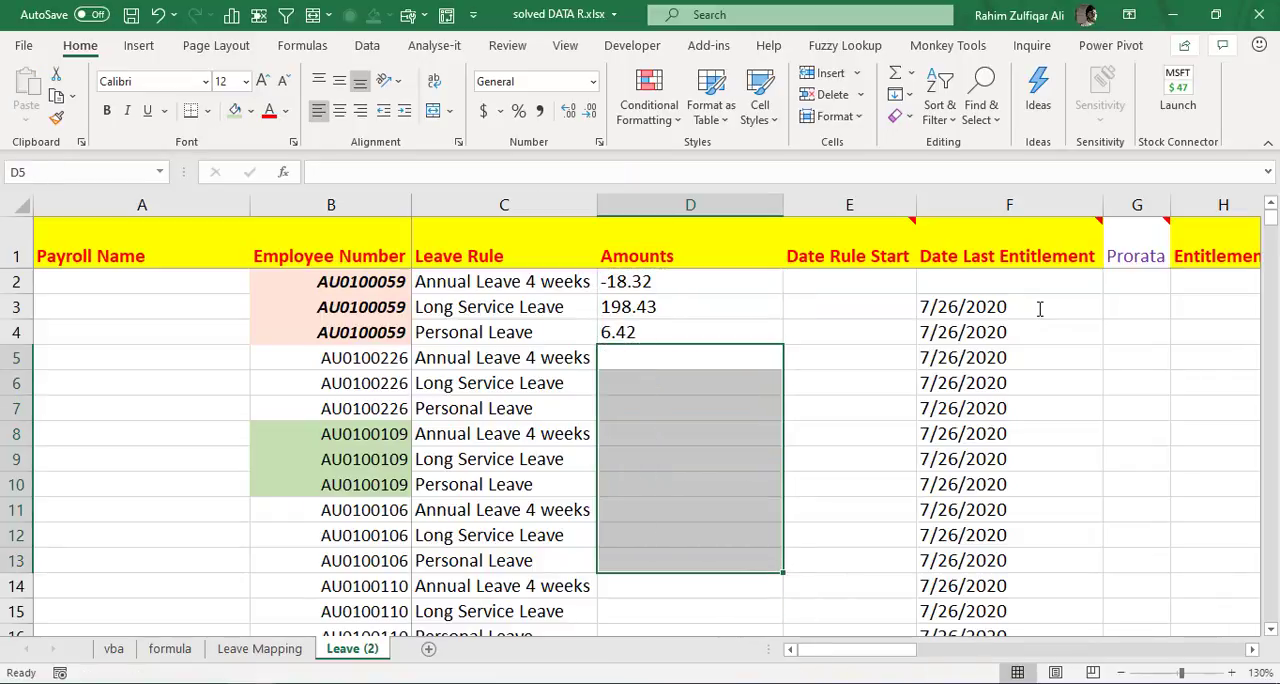
- Examine the hard-coded column index in the VLOOKUP formula in cell D2, leaving the formula as it is
key("Up")
key("Up")
key("Up")
key("F2")
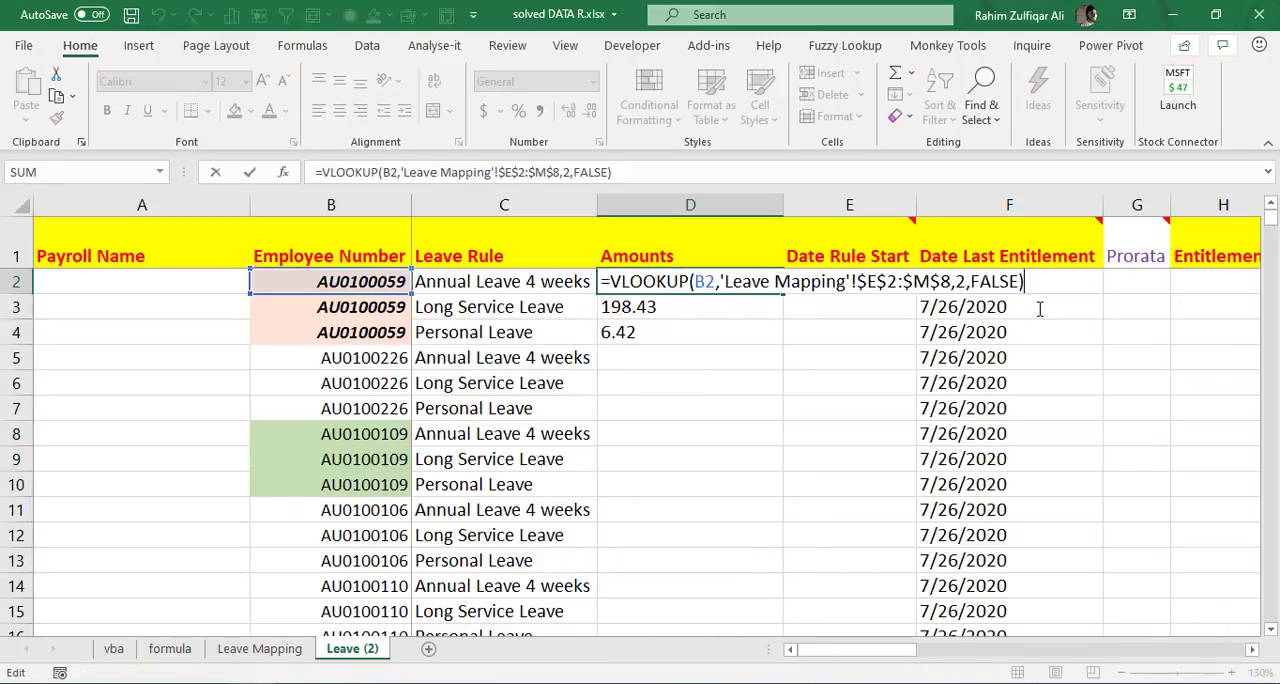
key("shift+Right")
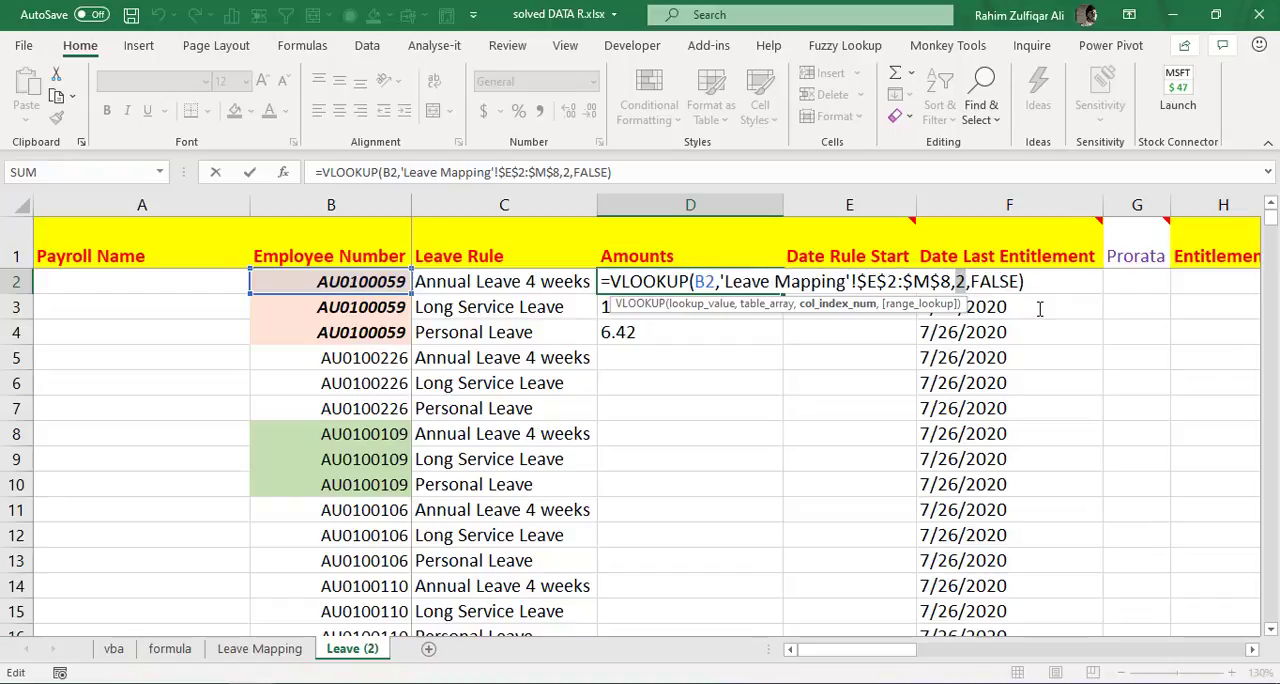
key("Escape")
- Replace the column index in D2's VLOOKUP with a MATCH function that uses the leave rule in C2 as lookup value
key("F2")
key("Left")
key("Left")
key("Left")
key("Left")
key("Left")
key("Left")
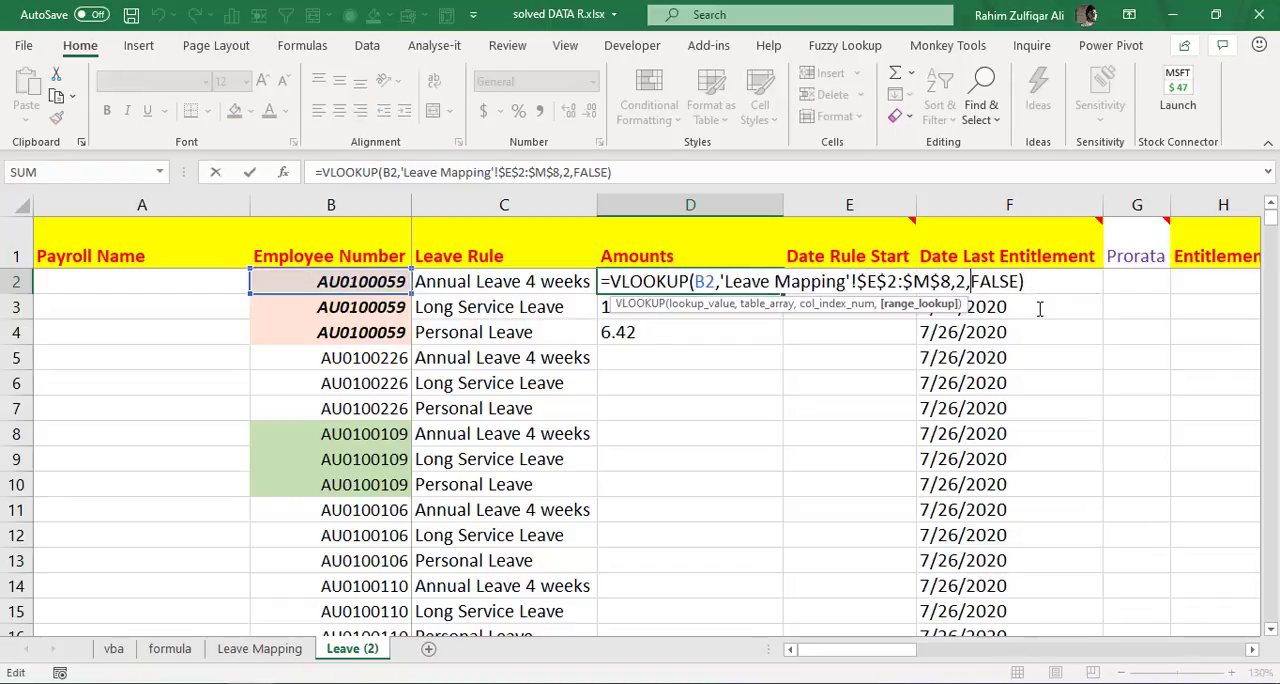
key("Left")
key("Left")
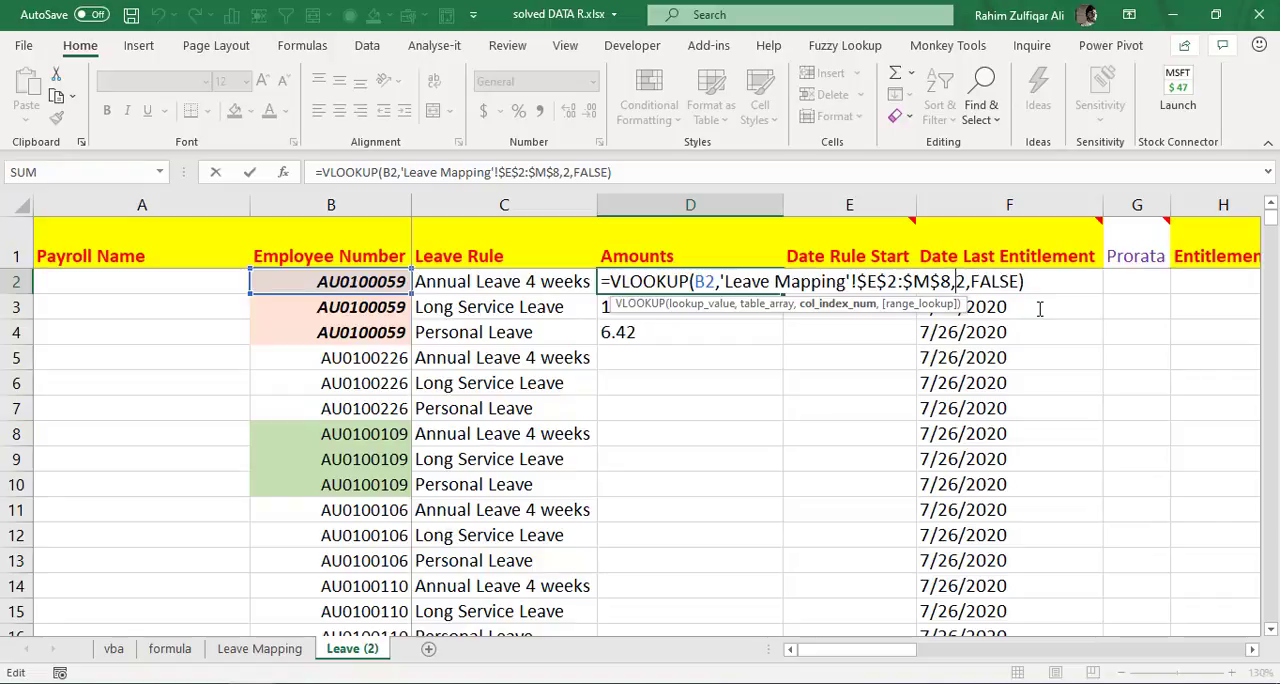
key("shift+Right")
type("match(")
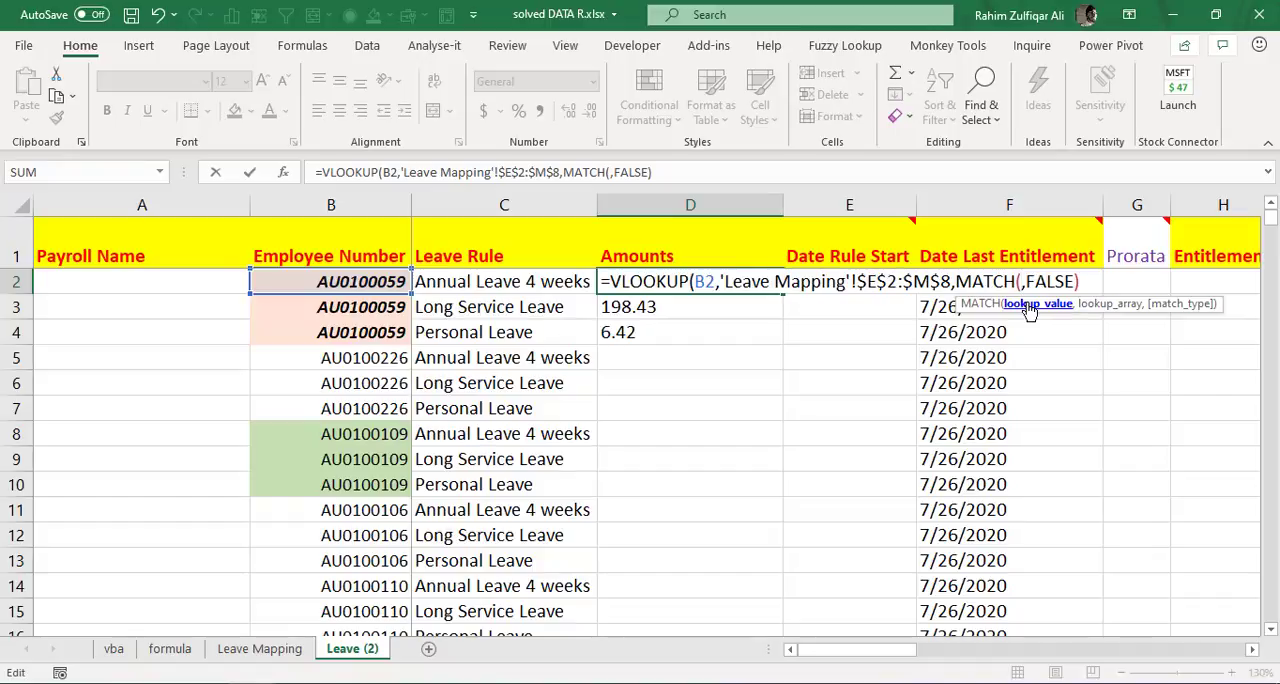
left_click(503, 281)
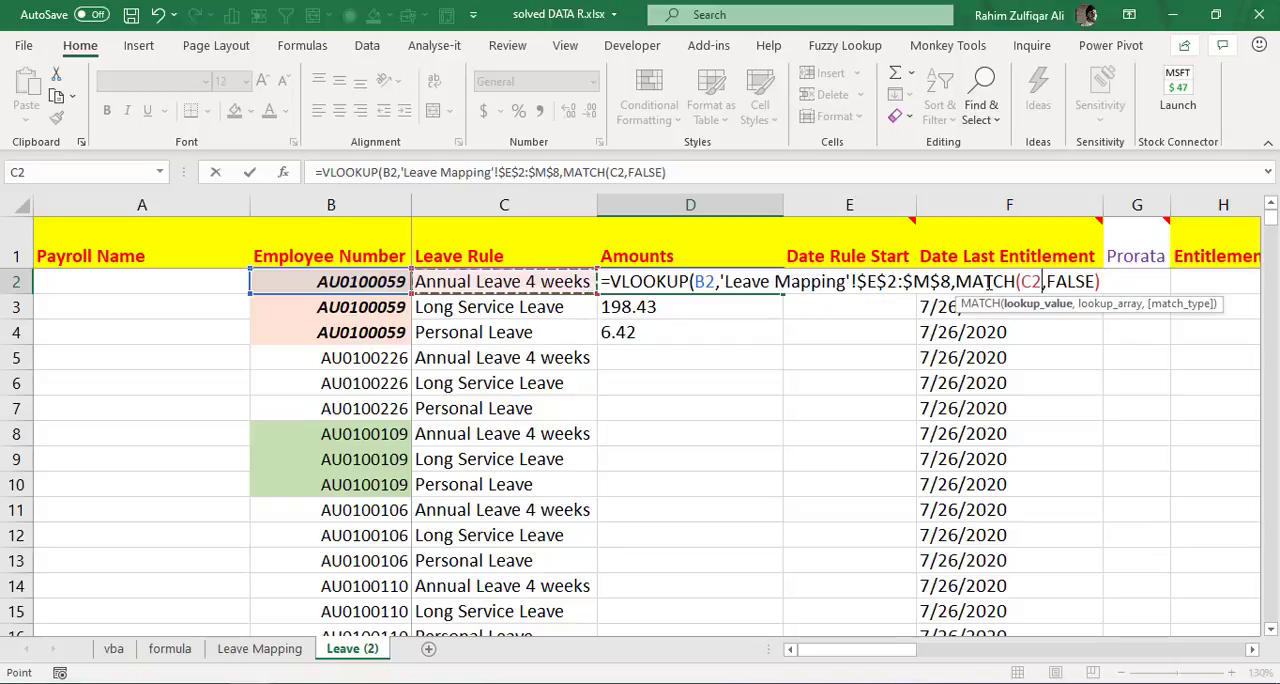
type(",")
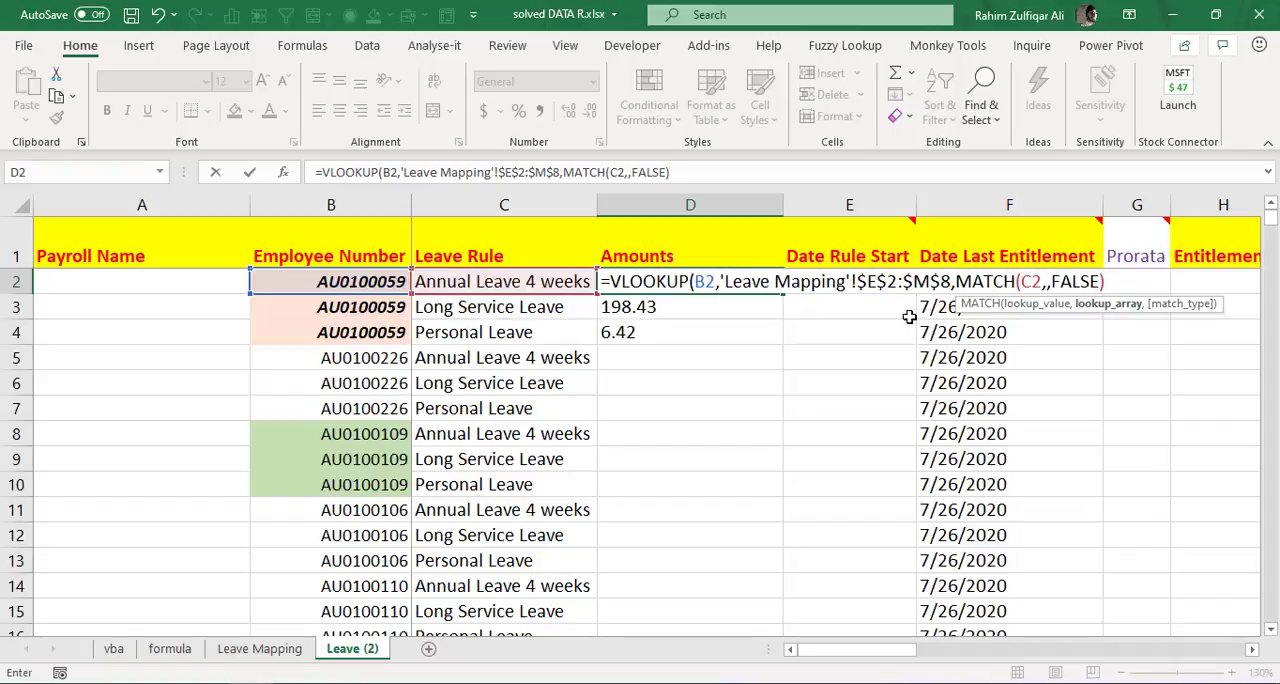
- Complete the MATCH function in D2 with lookup array 'Leave Mapping'!$E$1:$M$1 and match type 0, and enter the formula
left_click(259, 648)
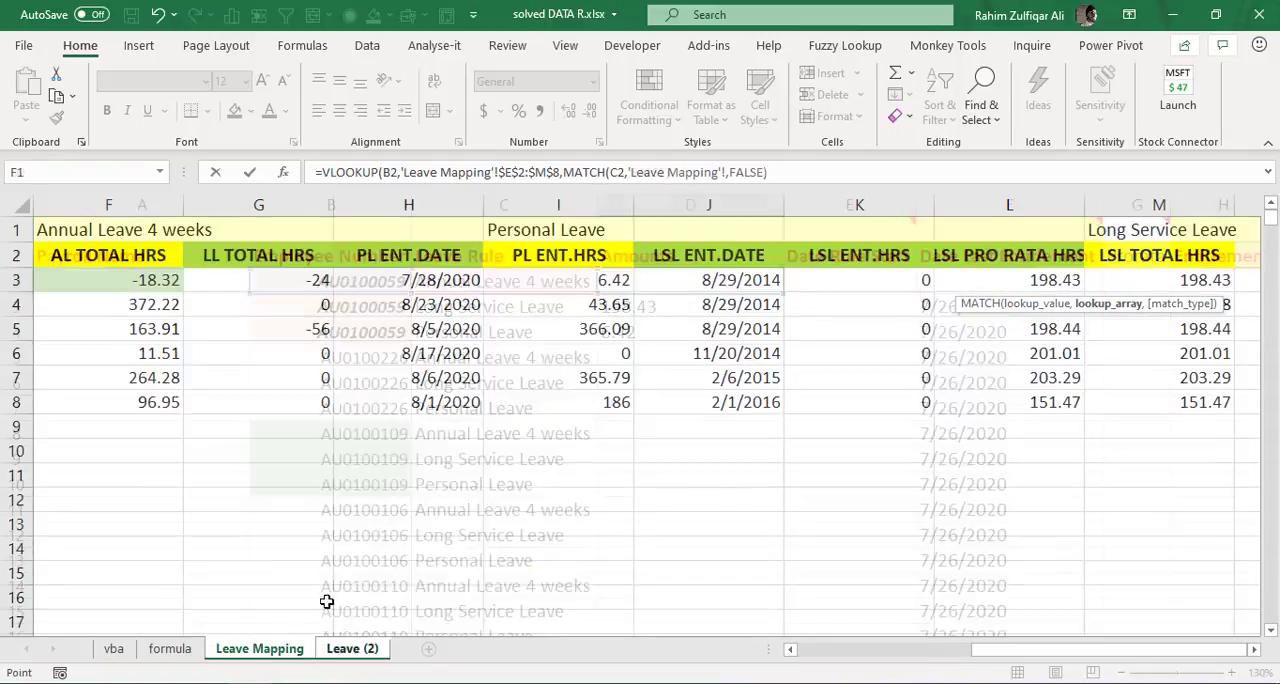
left_click(529, 231)
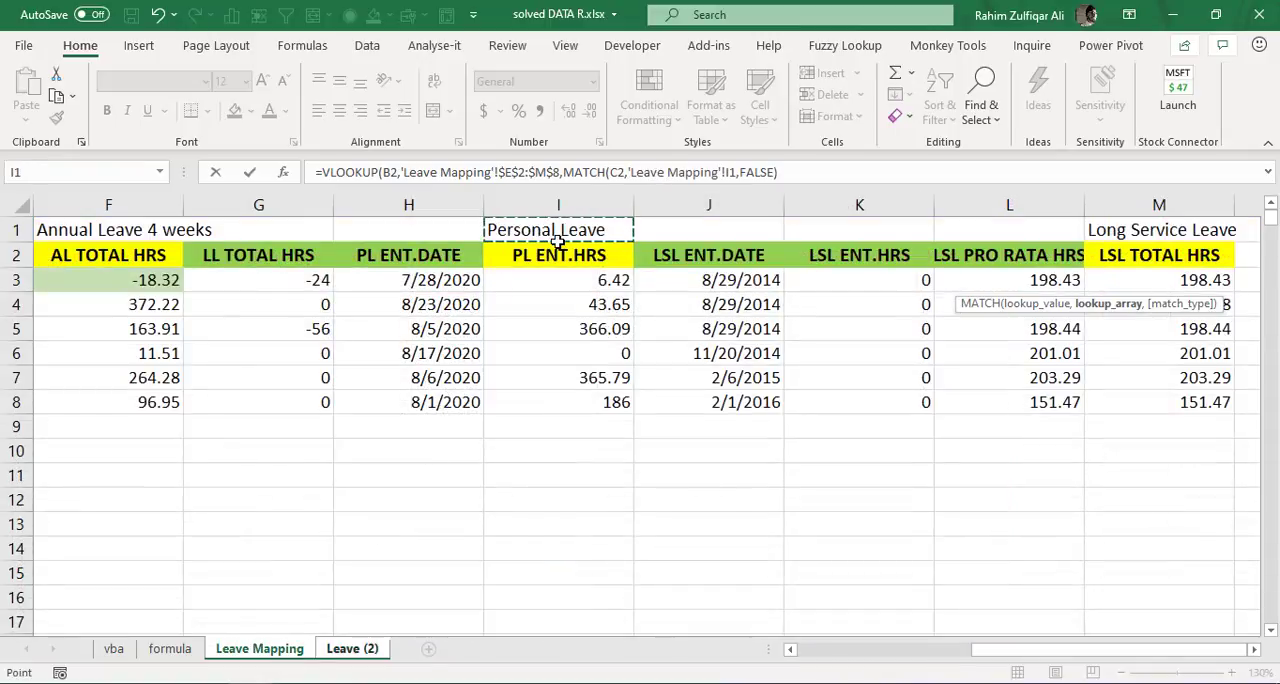
key("Left")
key("Left")
key("Left")
key("Left")
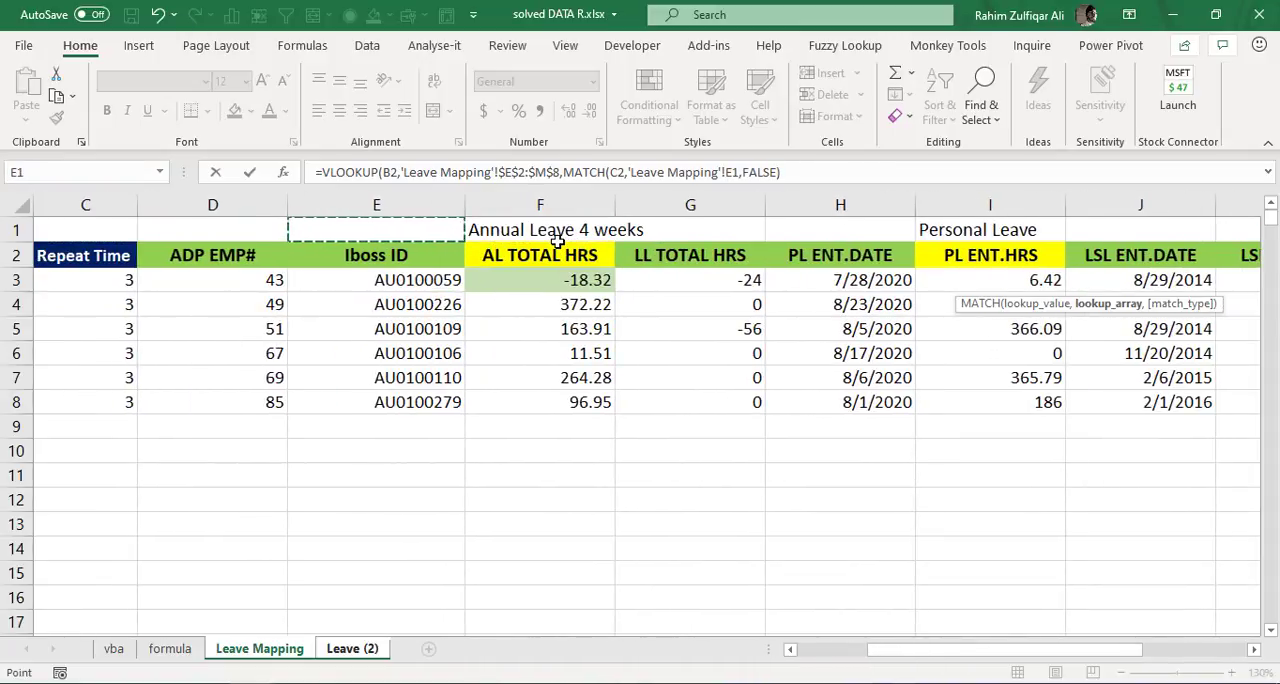
key("shift+Right")
key("shift+Right")
key("shift+Right")
key("shift+Right")
key("shift+Right")
key("shift+Right")
key("shift+Right")
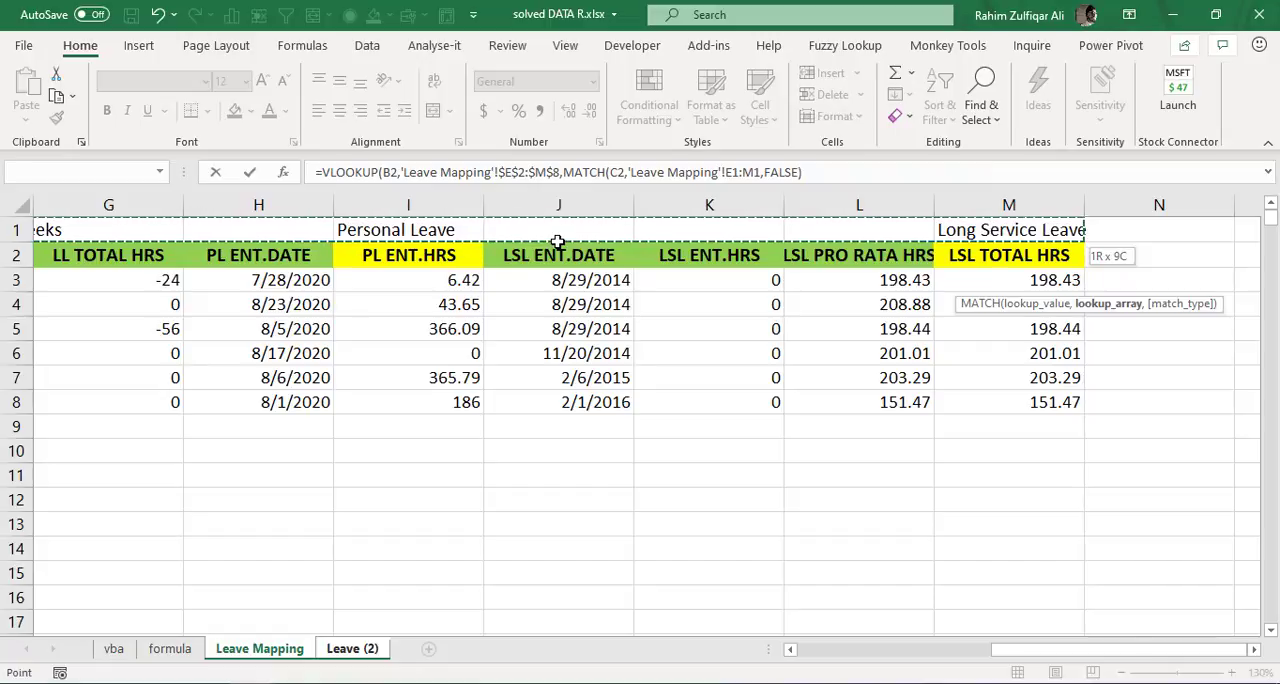
key("F4")
type(",")
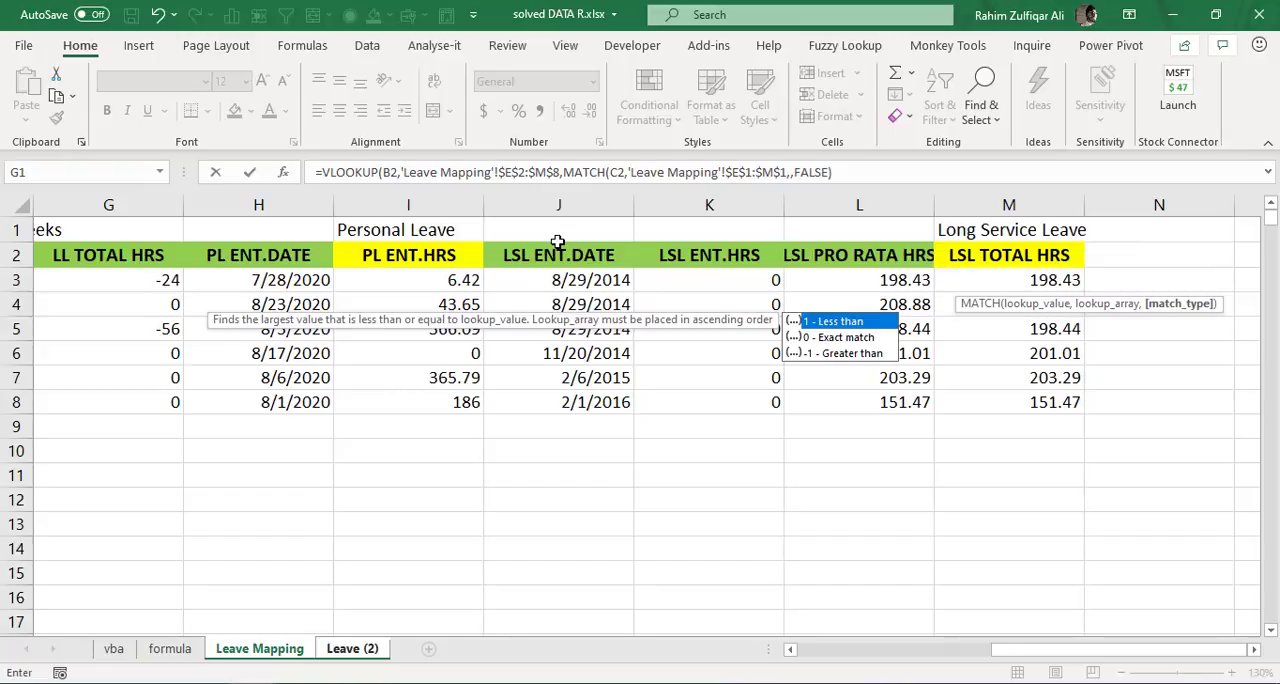
type("0)")
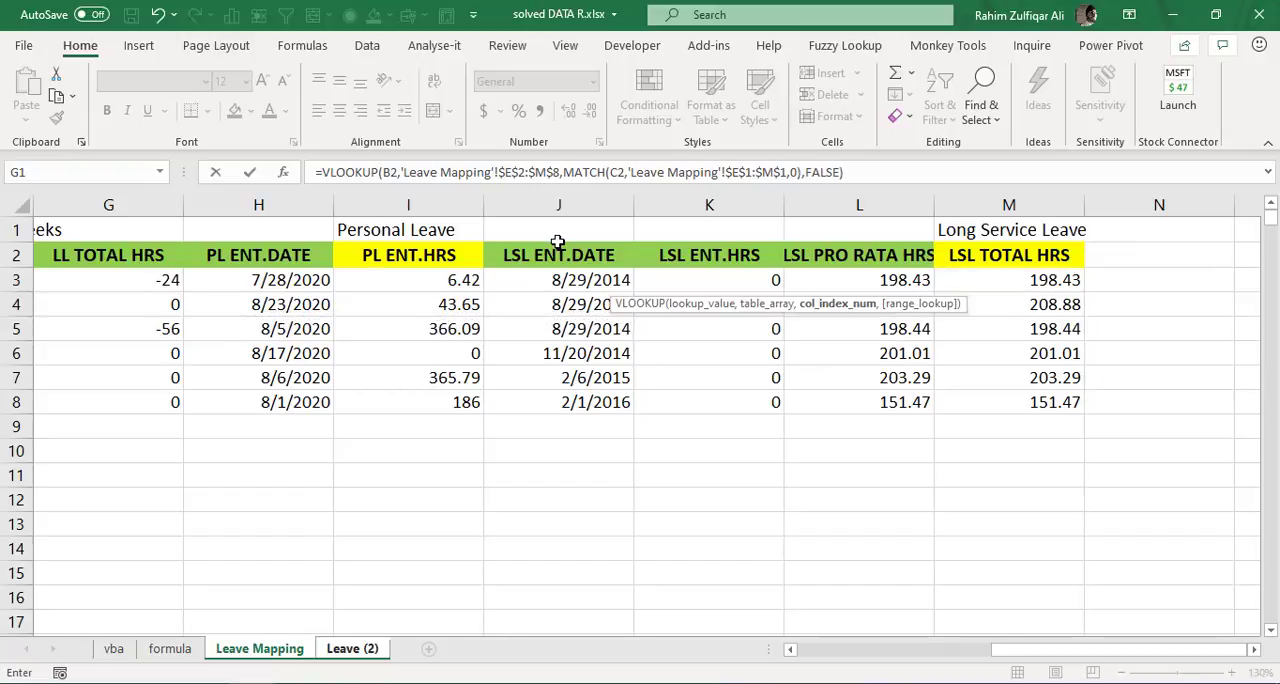
key("Return")
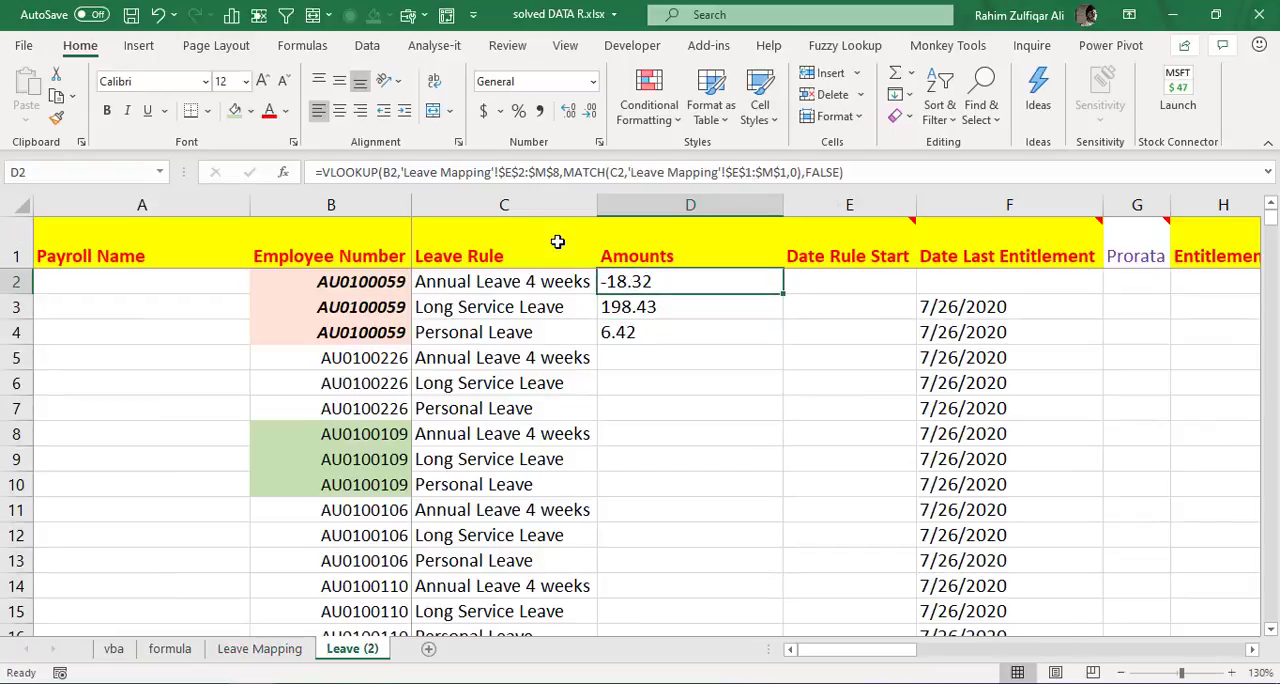
- Compare the leave rules in C2:C4 with the row 1 headings above the hours columns on the Leave Mapping sheet
key("F2")
key("Escape")
key("Left")
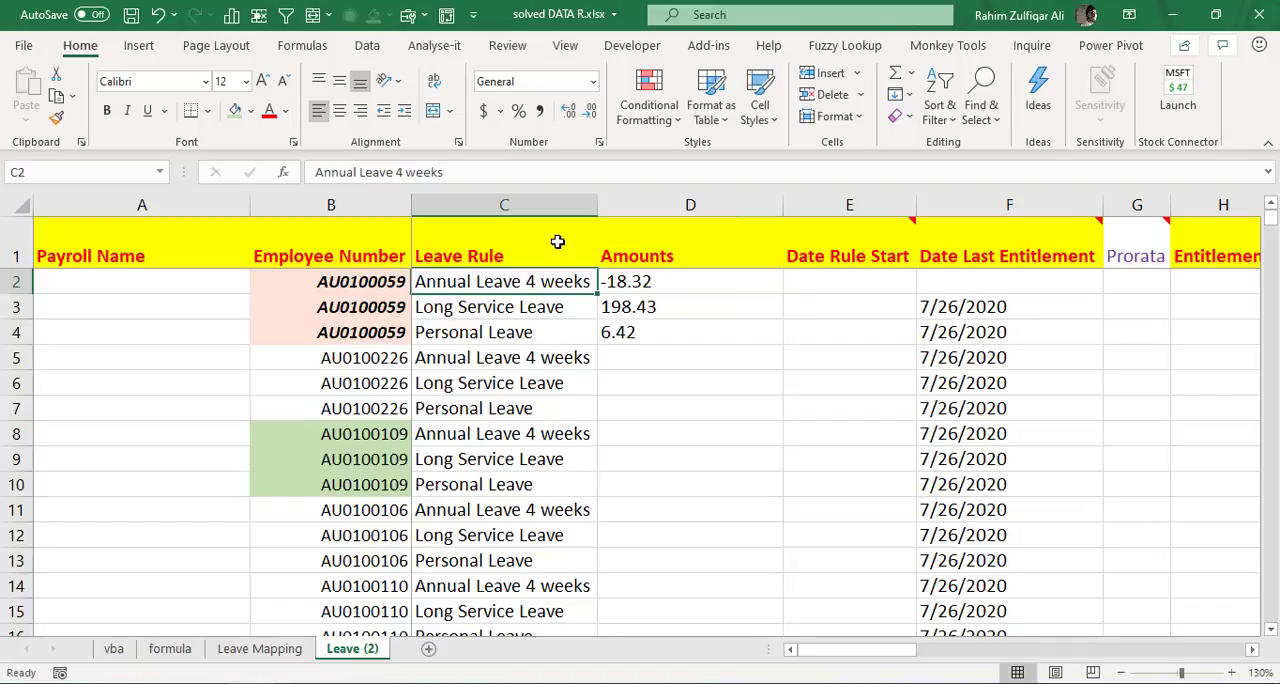
key("Down")
key("Down")
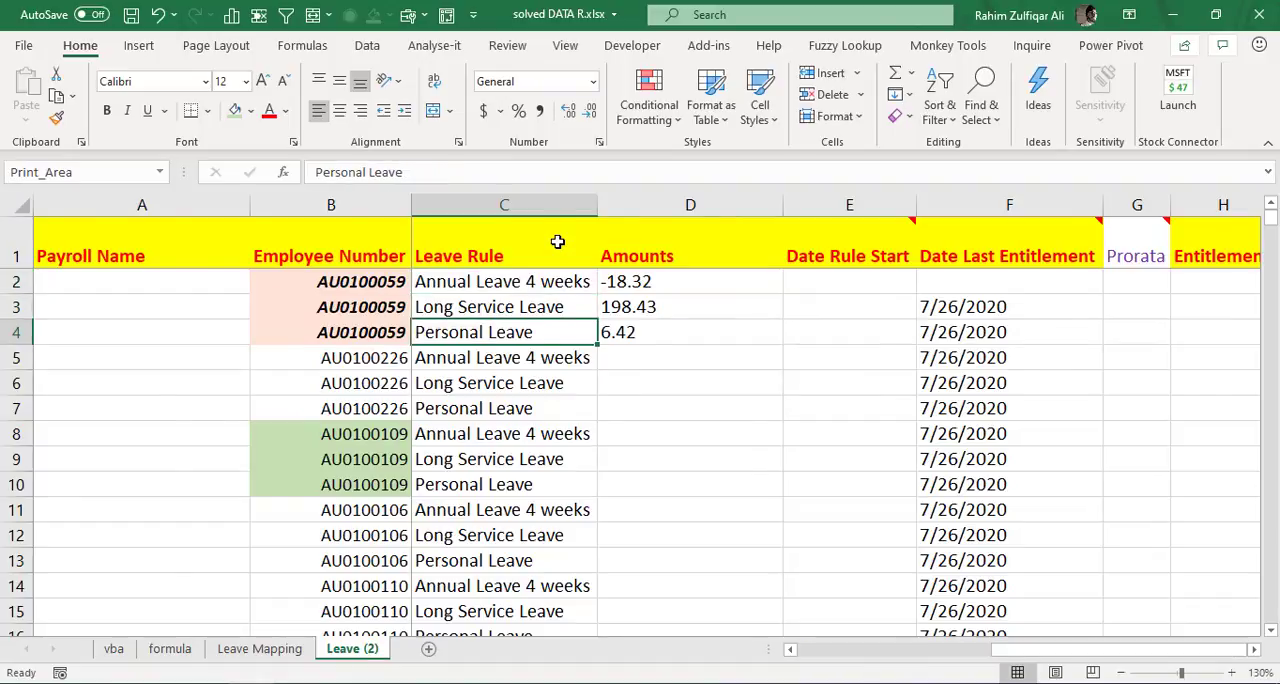
key("ctrl+Page_Up")
key("Up")
key("ctrl+Left")
key("ctrl+Left")
key("Left")
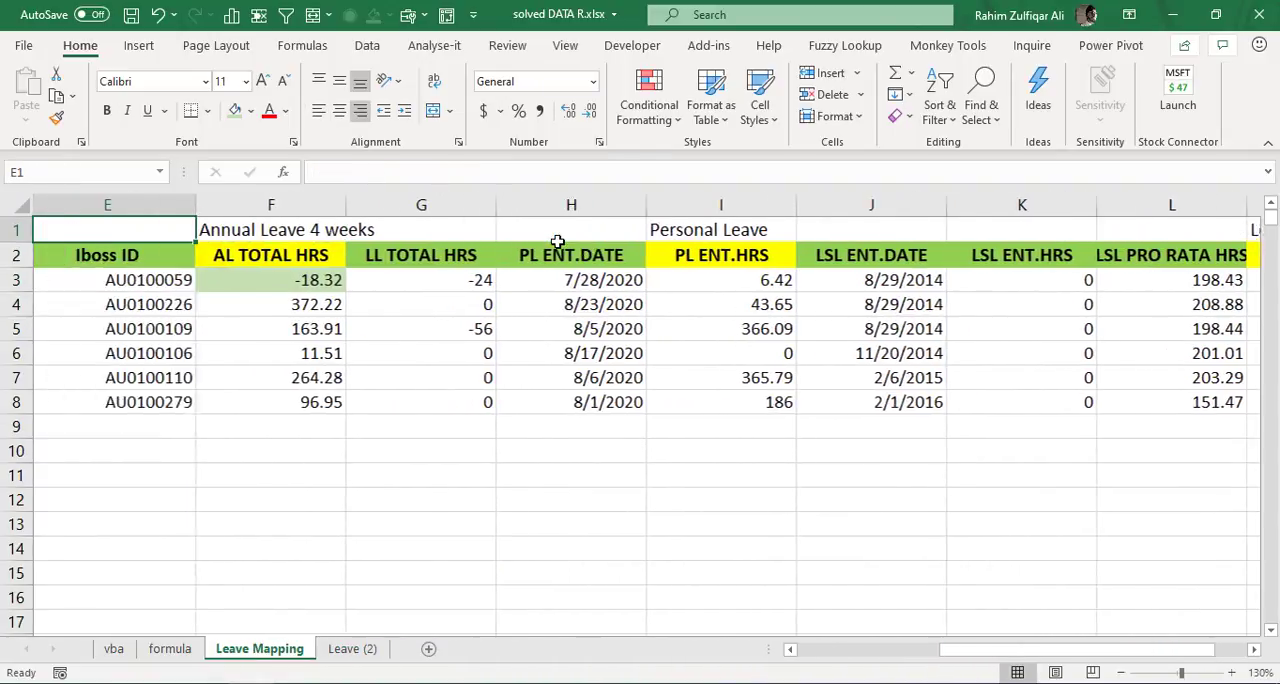
key("Right")
key("Right")
key("Left")
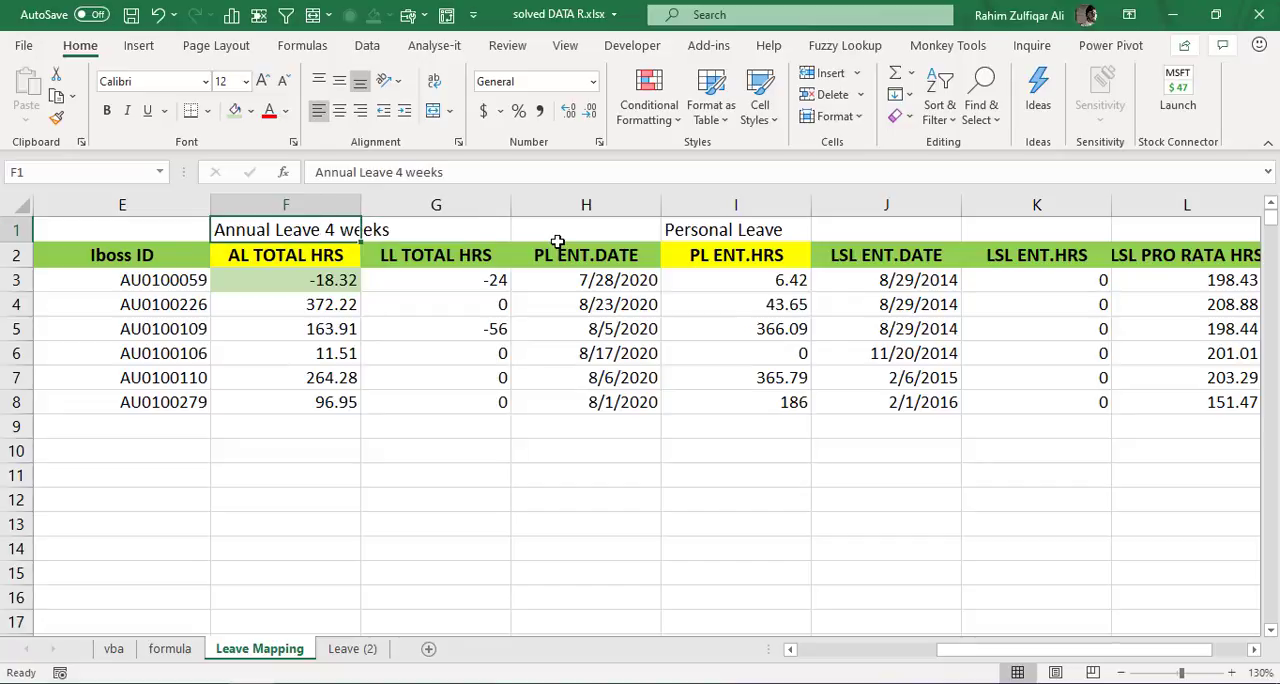
key("ctrl+Right")
key("Down")
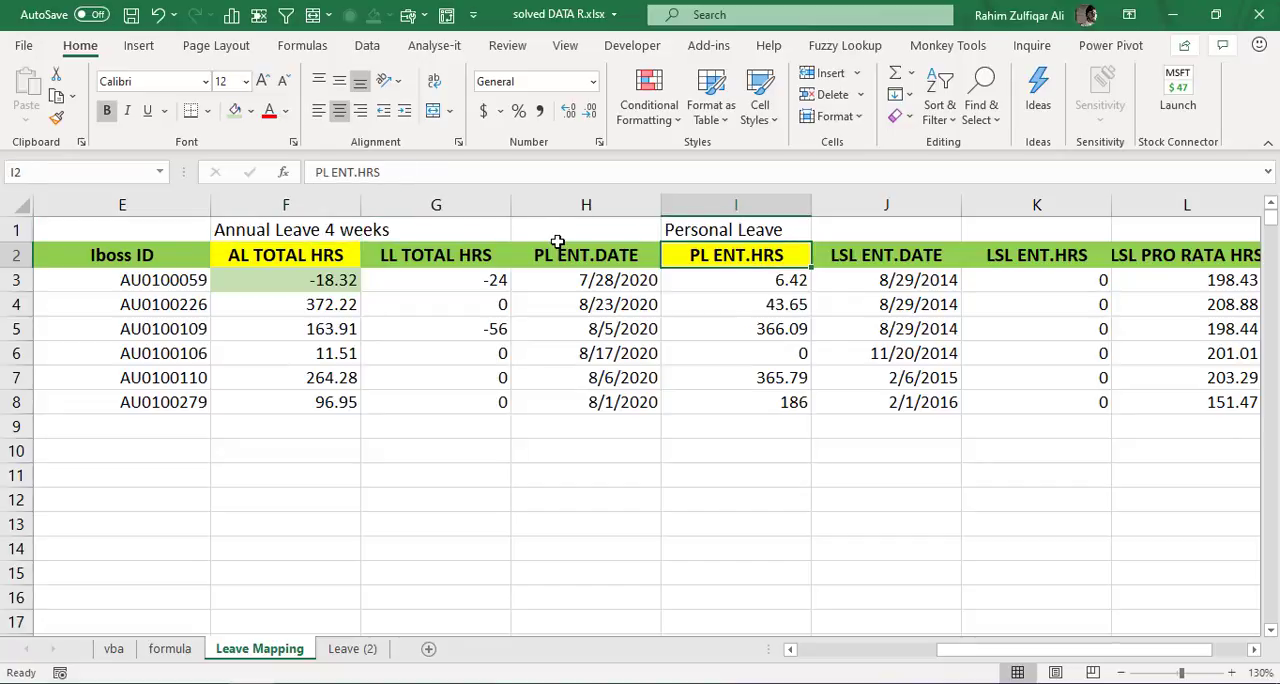
key("Left")
key("Left")
key("Left")
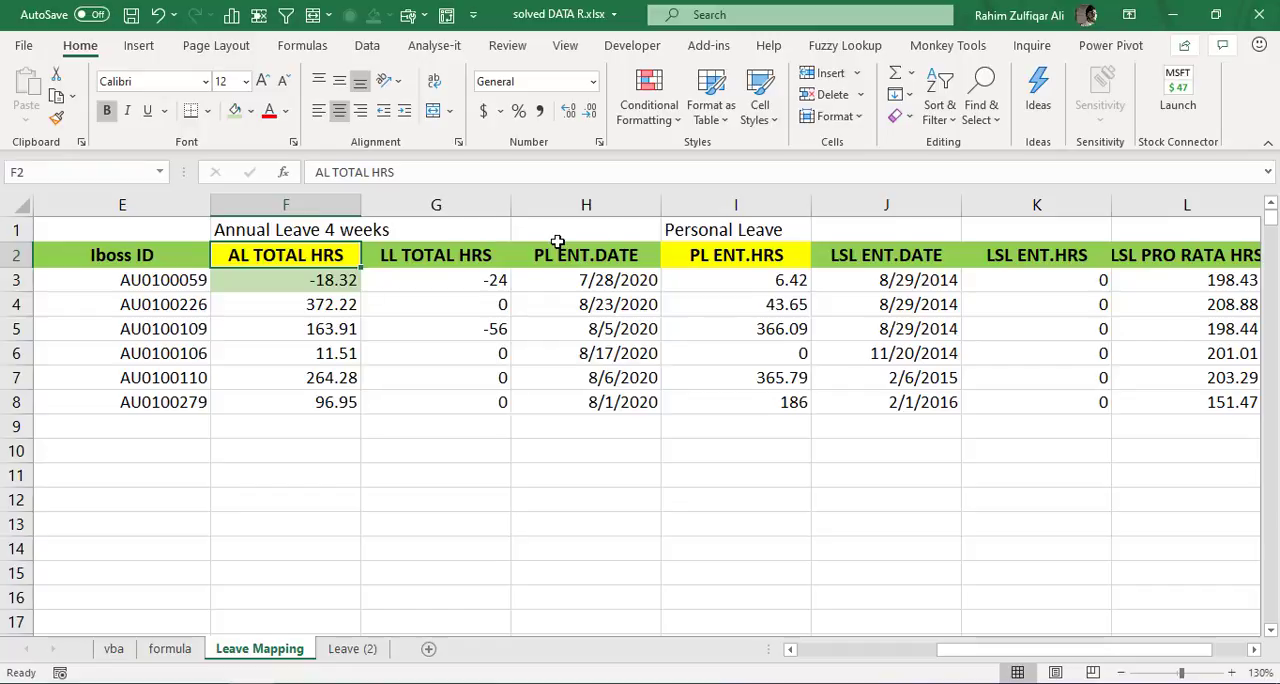
key("Up")
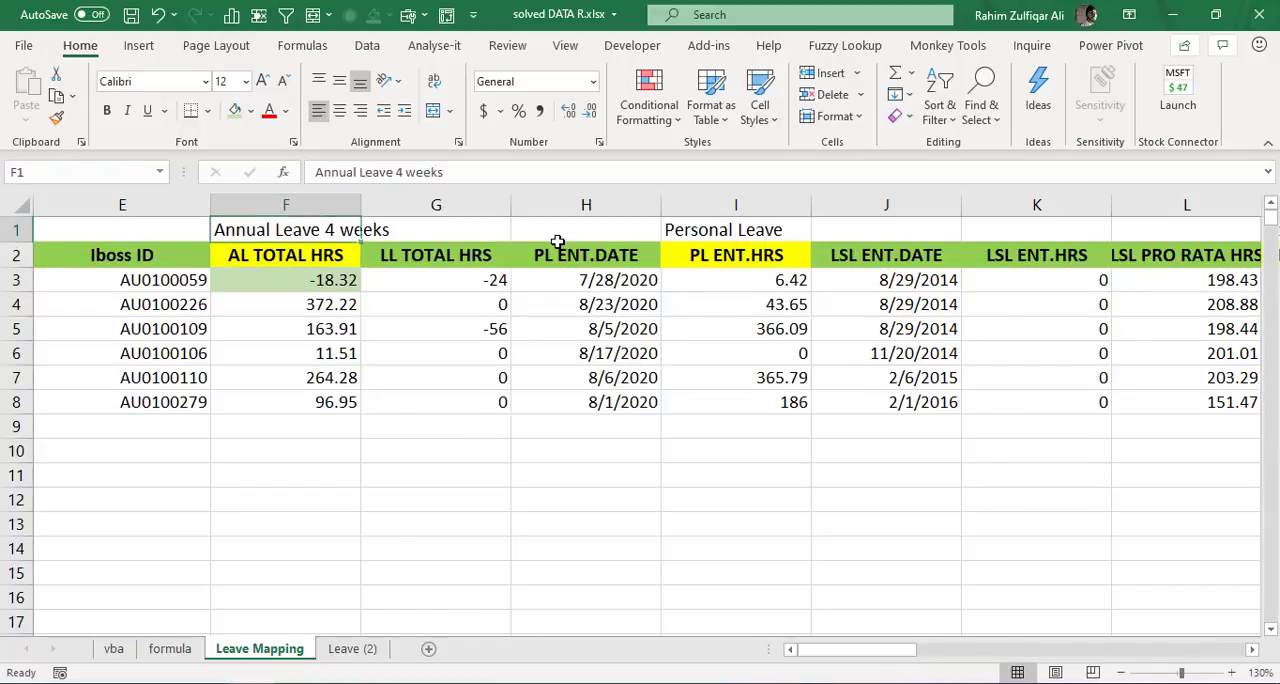
- Format the leave rules in C2:C4 on the Leave (2) sheet as bold and italic
key("ctrl+Page_Down")
key("Up")
key("Up")
key("shift+Down")
key("shift+Down")
key("ctrl+v")
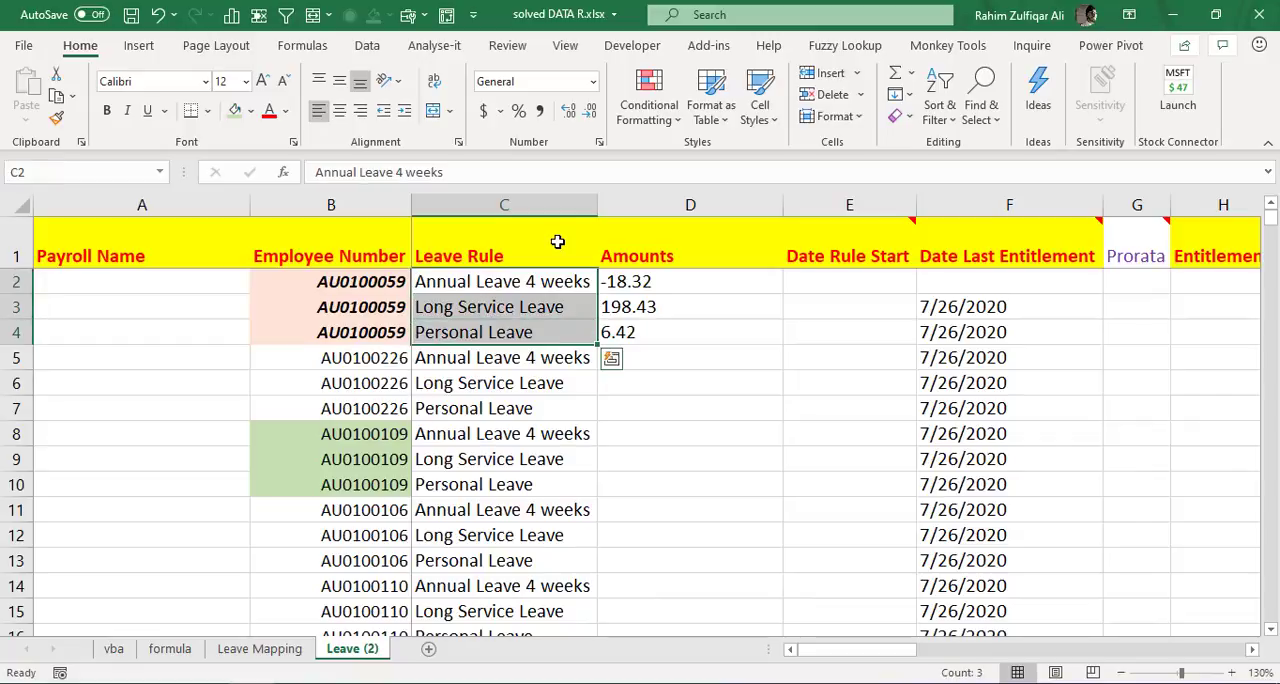
key("ctrl+b")
key("ctrl+i")
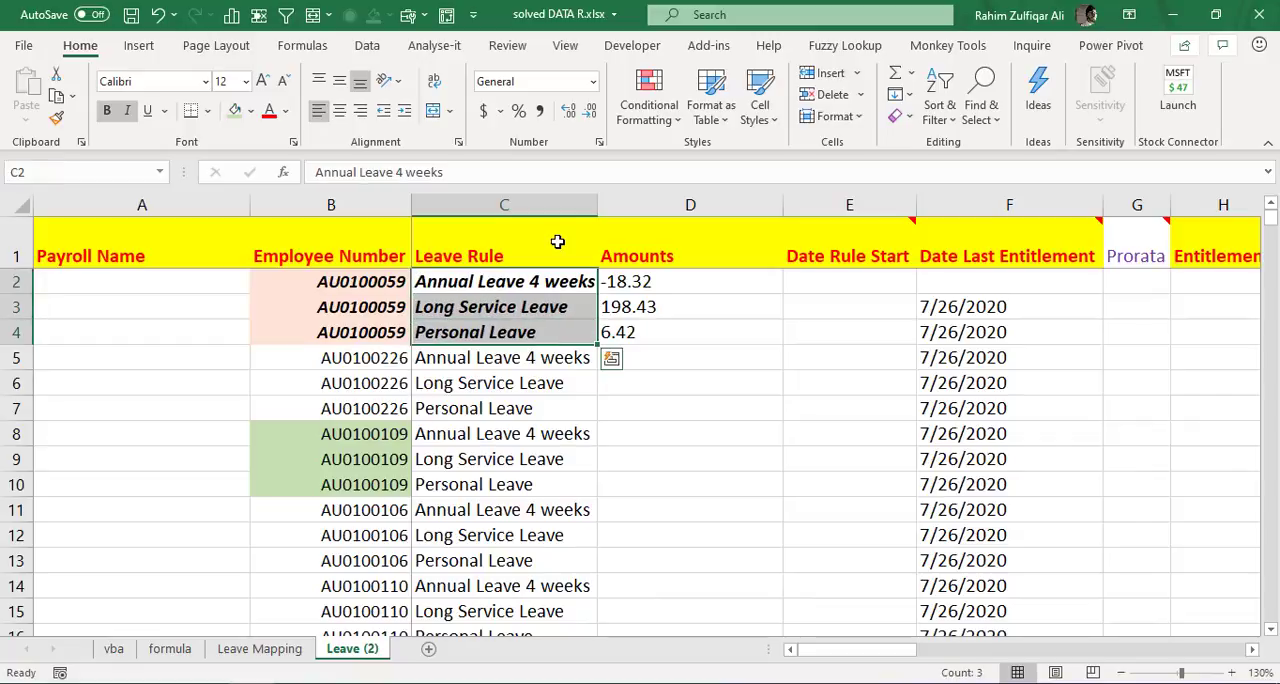
- Clear the old VLOOKUP formulas from D3:D4 in the Amounts column, keeping the formula in D2
key("ctrl+Page_Up")
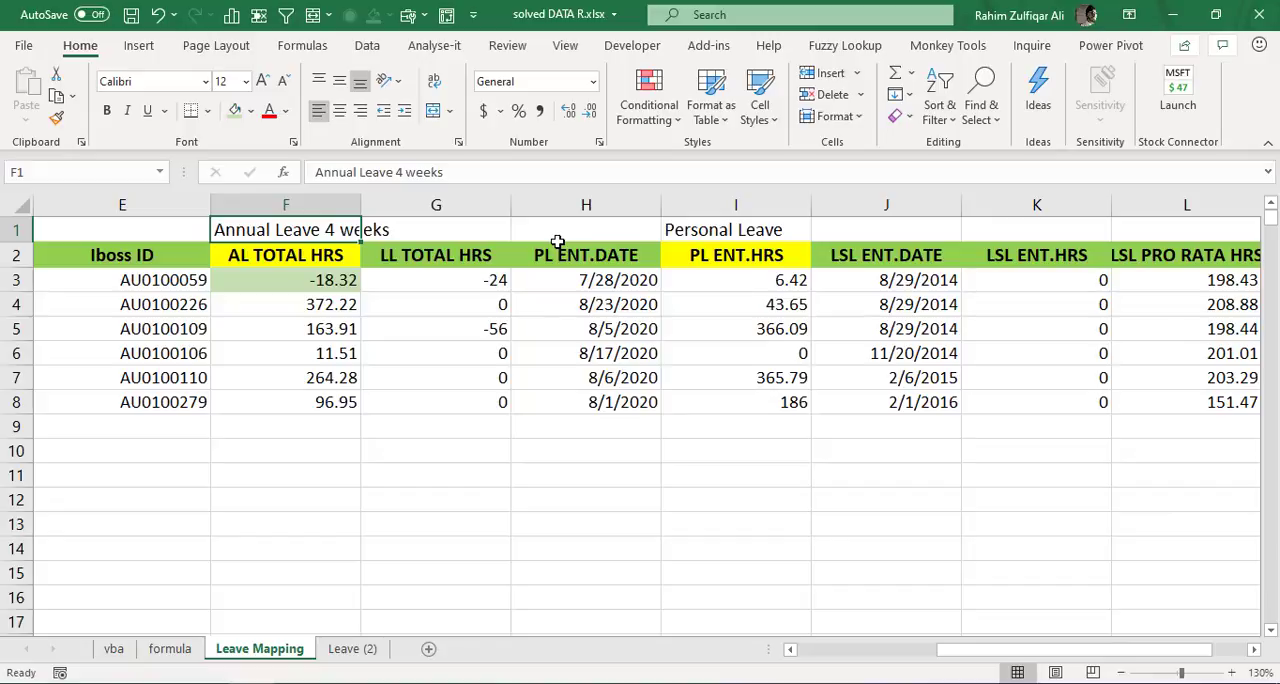
key("ctrl+Page_Down")
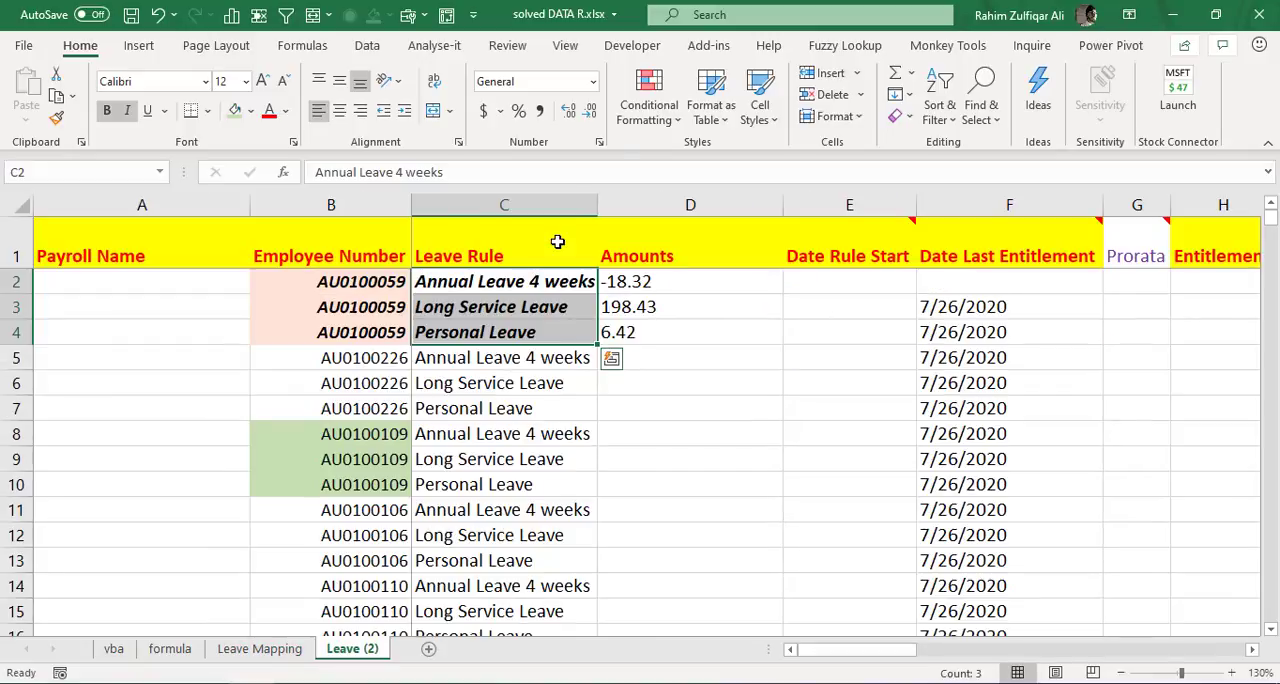
key("Right")
key("Down")
key("Up")
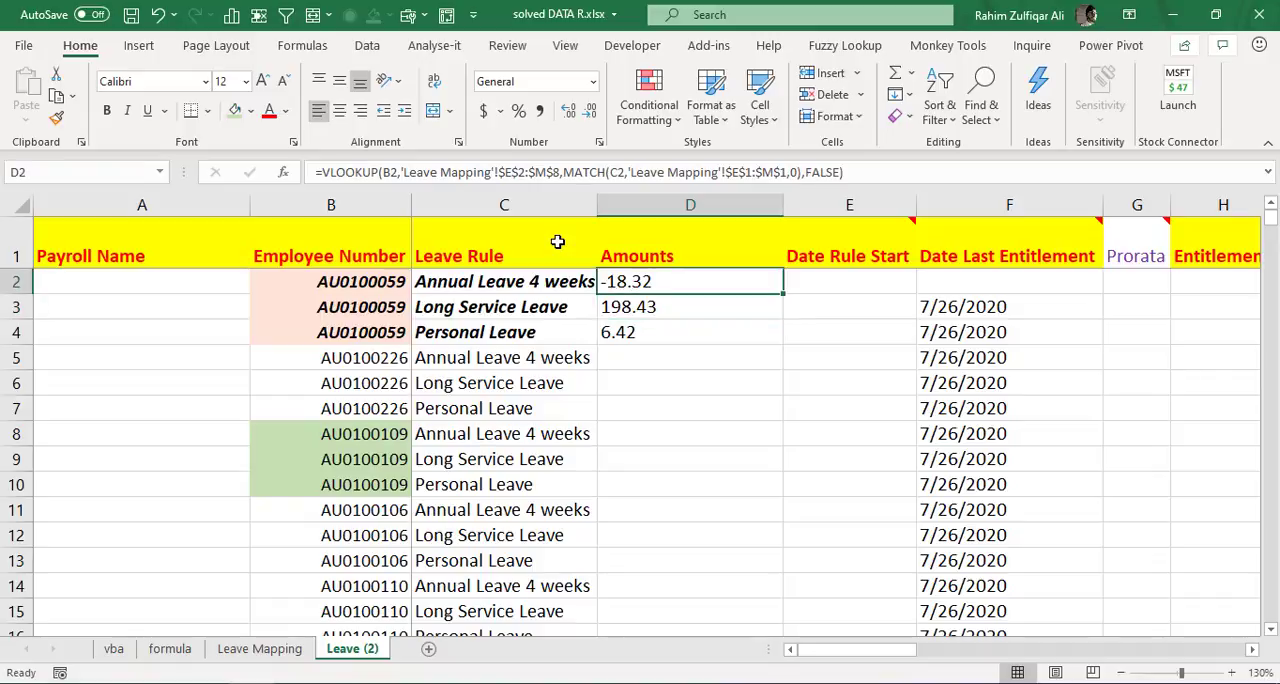
key("Down")
key("shift+Down")
key("Delete")
key("Up")
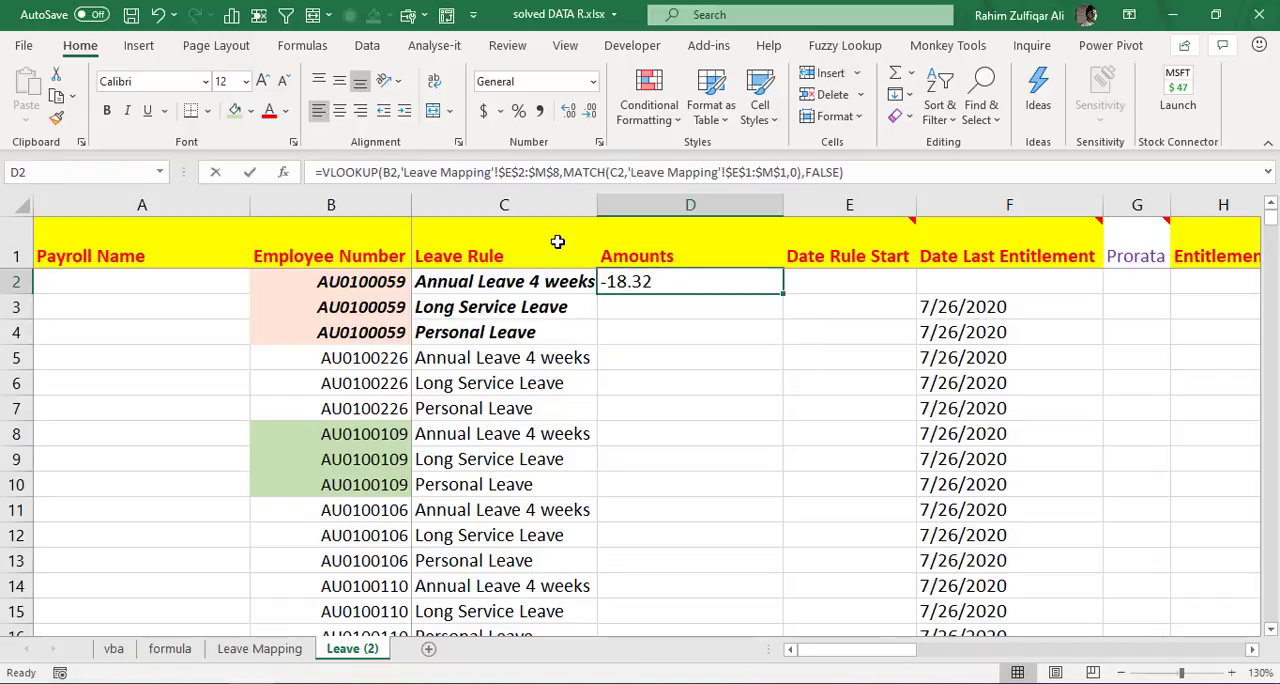
- Fill the VLOOKUP and MATCH formula from D2 down the Amounts column to D25
key("F2")
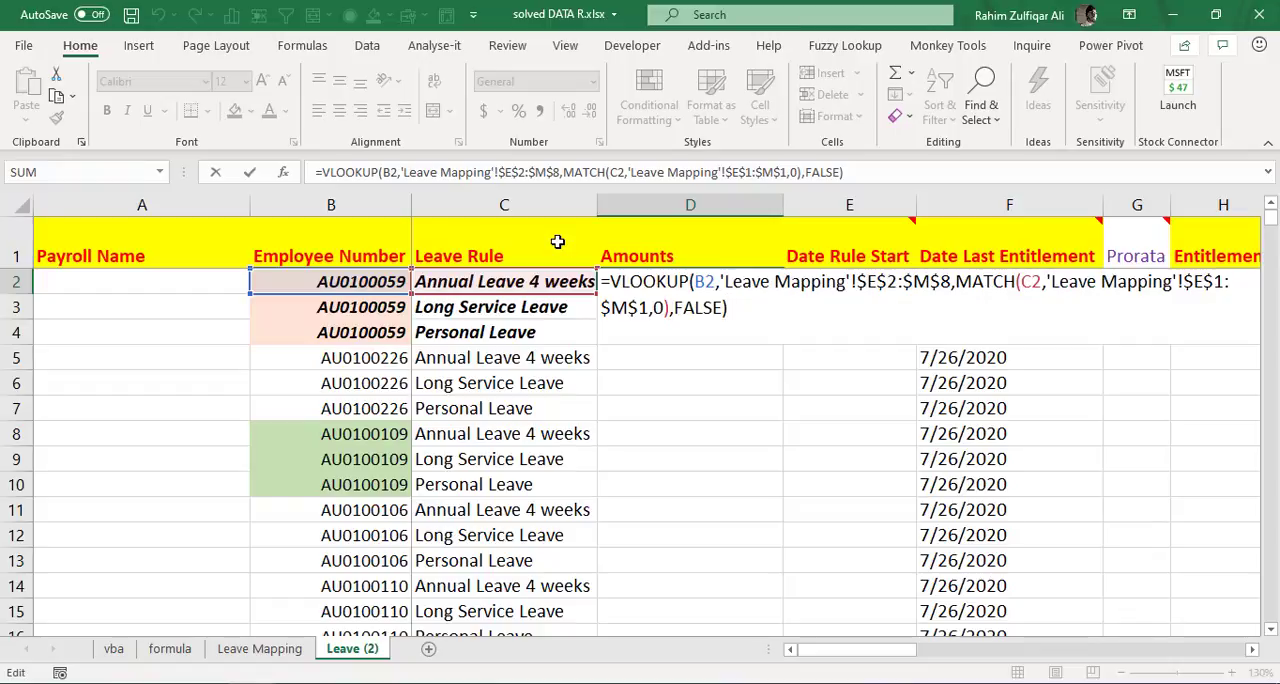
key("ctrl+Return")
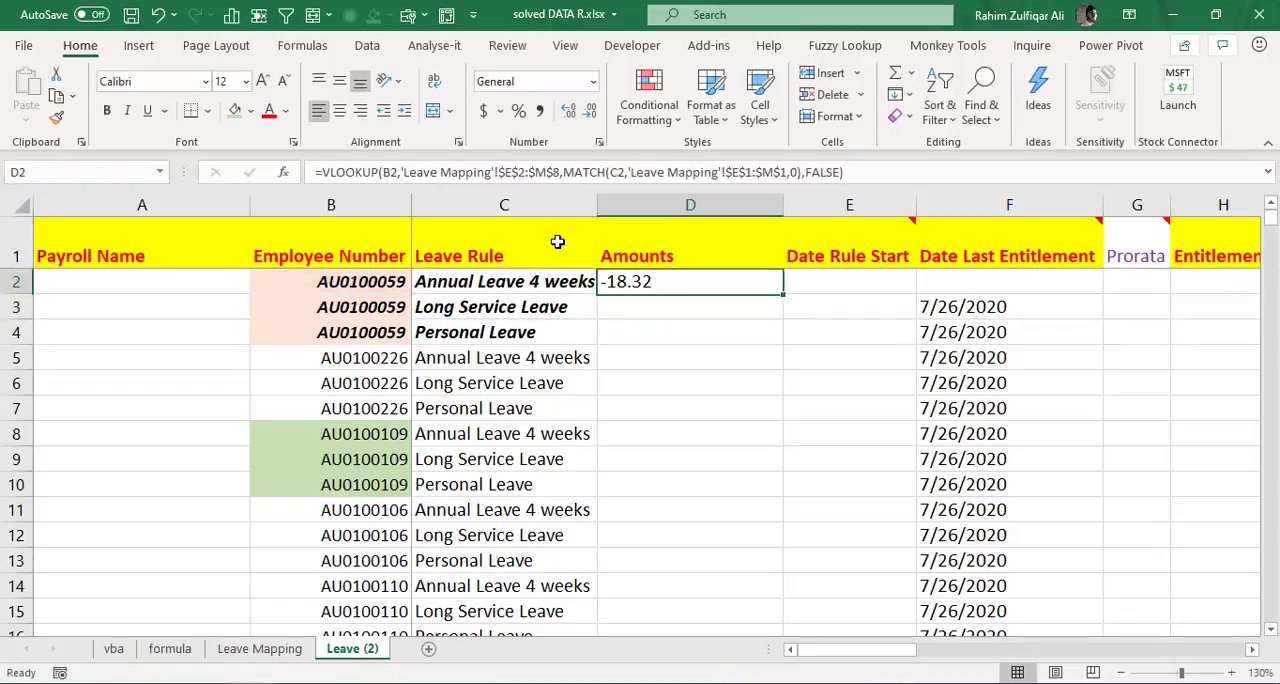
key("Left")
key("ctrl+Down")
key("Right")
key("ctrl+shift+Up")
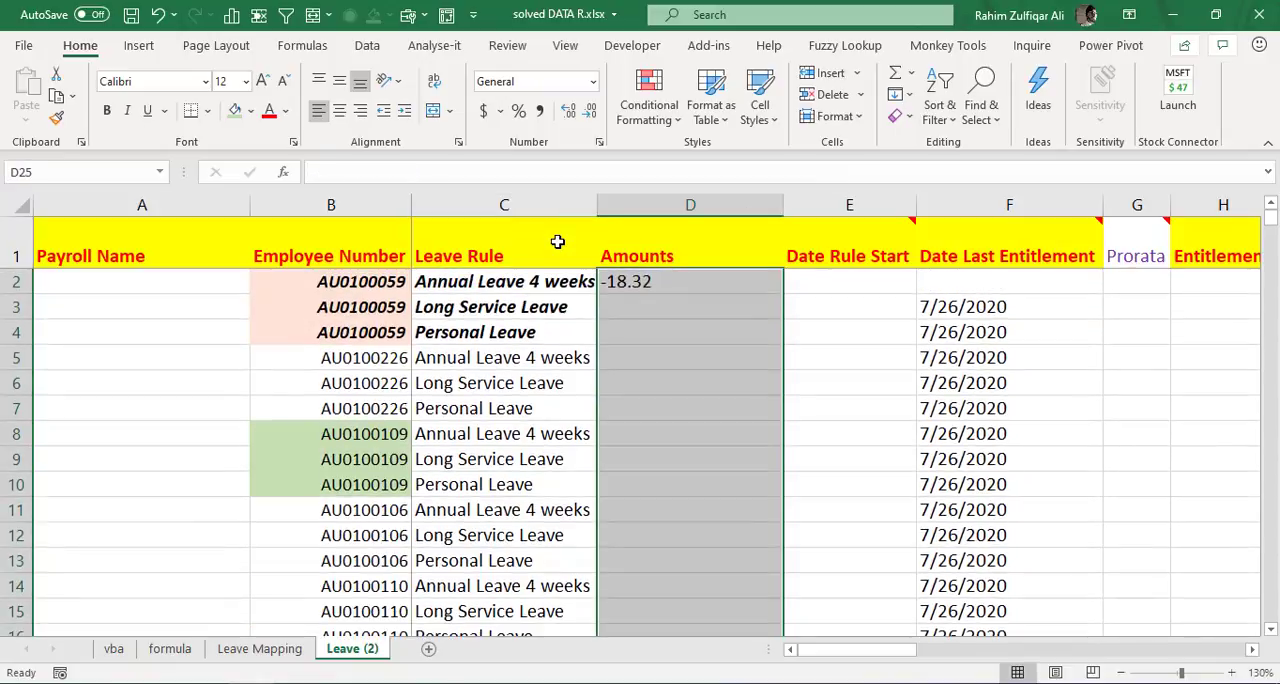
key("ctrl+d")
key("ctrl+Up")
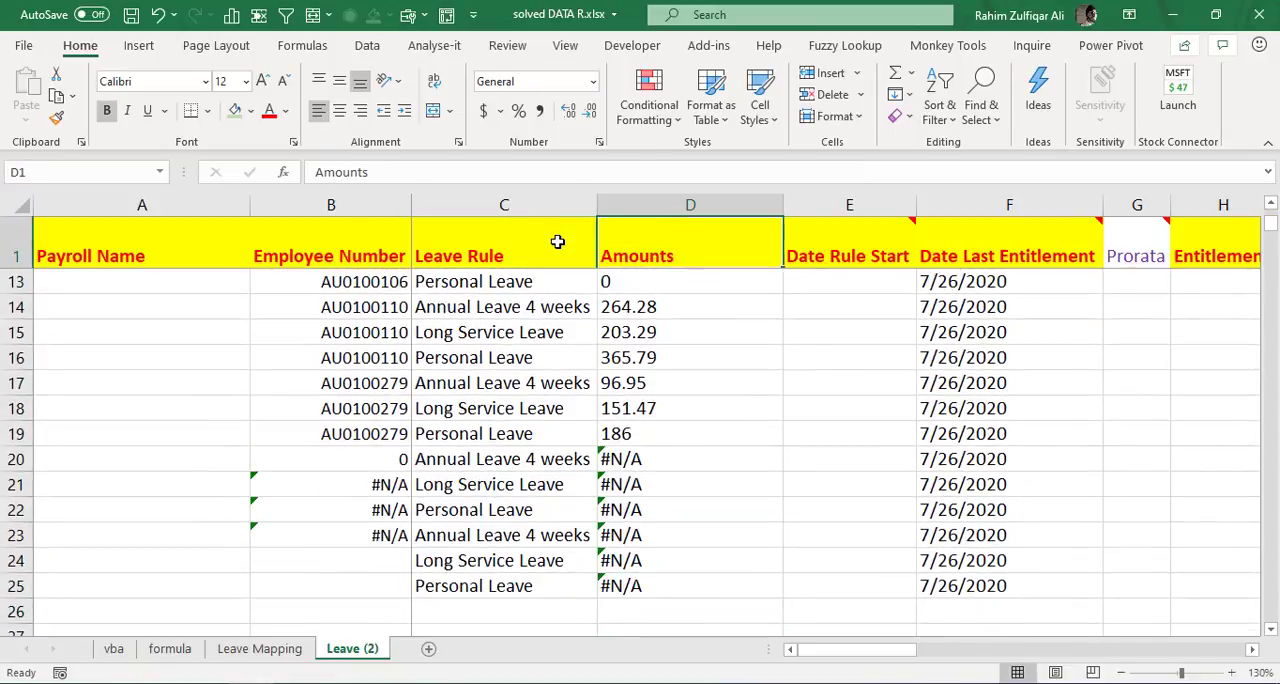
- Examine the filled Amounts formulas in rows 20 to 25 together with their Employee Number cells
key("Down")
key("ctrl+Down")
key("Up")
key("Up")
key("Up")
key("Up")
key("Up")
key("Up")
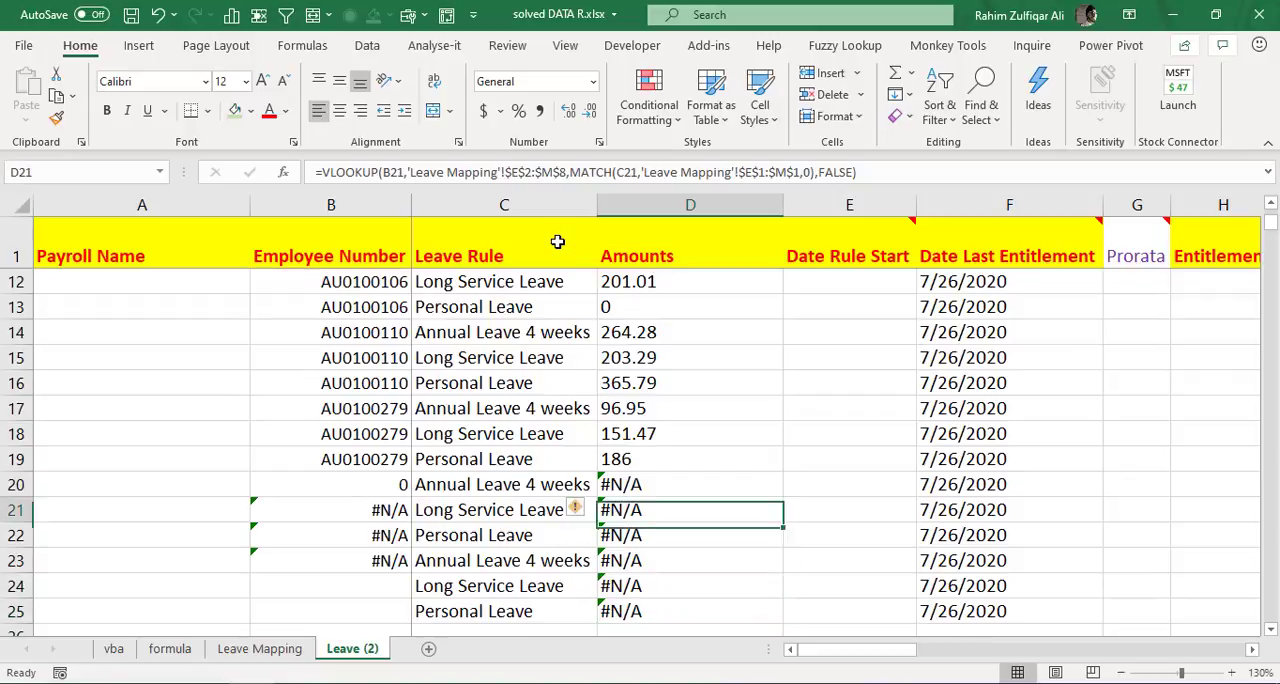
key("Left")
key("Left")
key("Down")
key("Down")
key("Down")
key("Down")
key("Right")
key("Right")
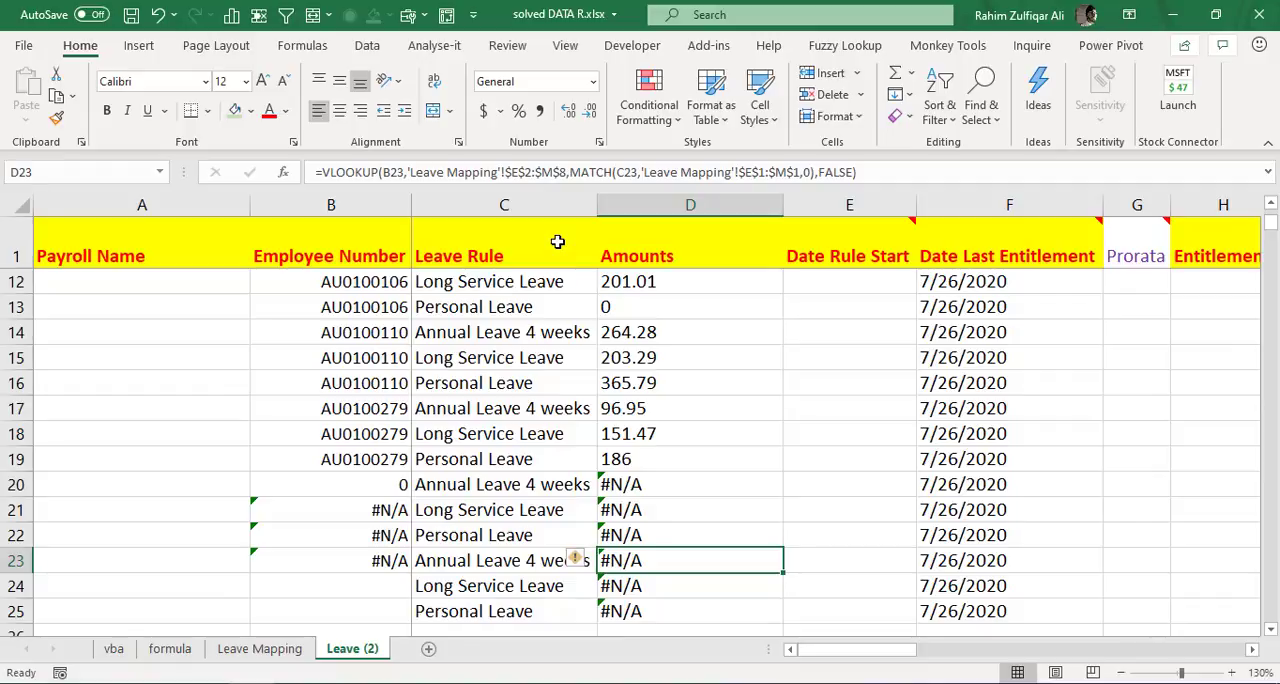
key("Up")
key("Up")
key("Up")
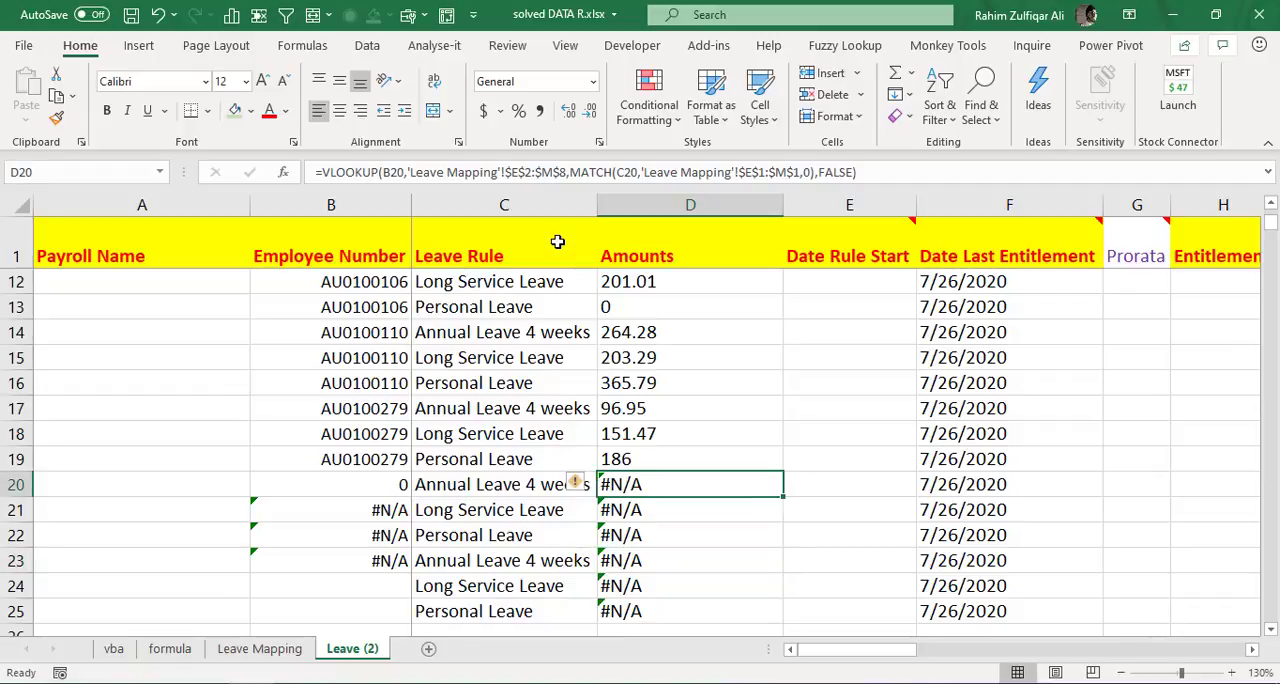
key("ctrl+Up")
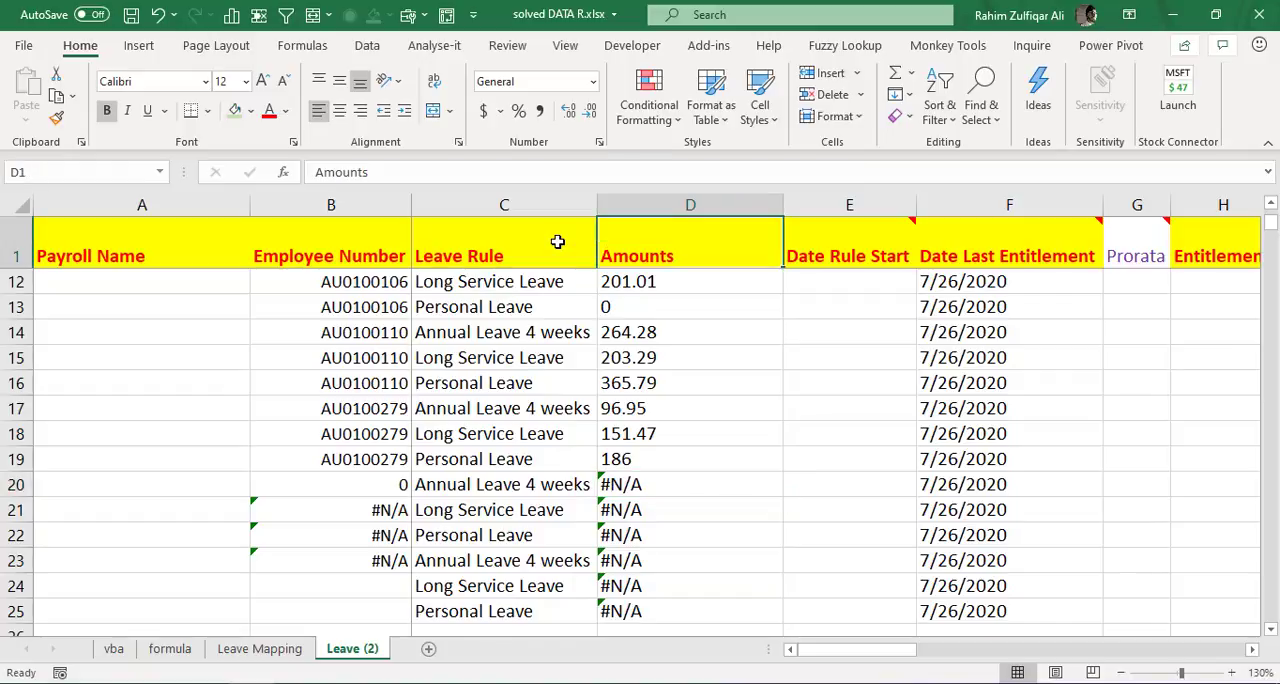
- Inspect the cell references in the filled Amounts formulas from D2 to D7
key("Down")
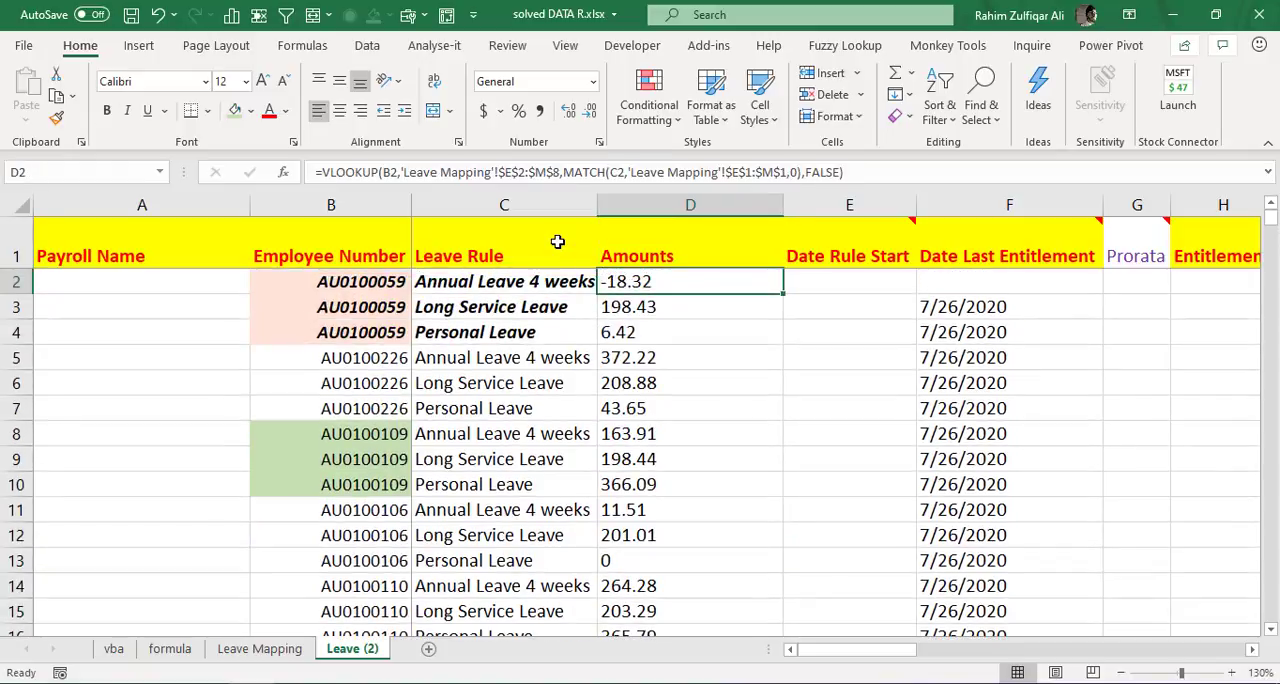
key("Down")
key("Down")
key("Down")
key("Down")
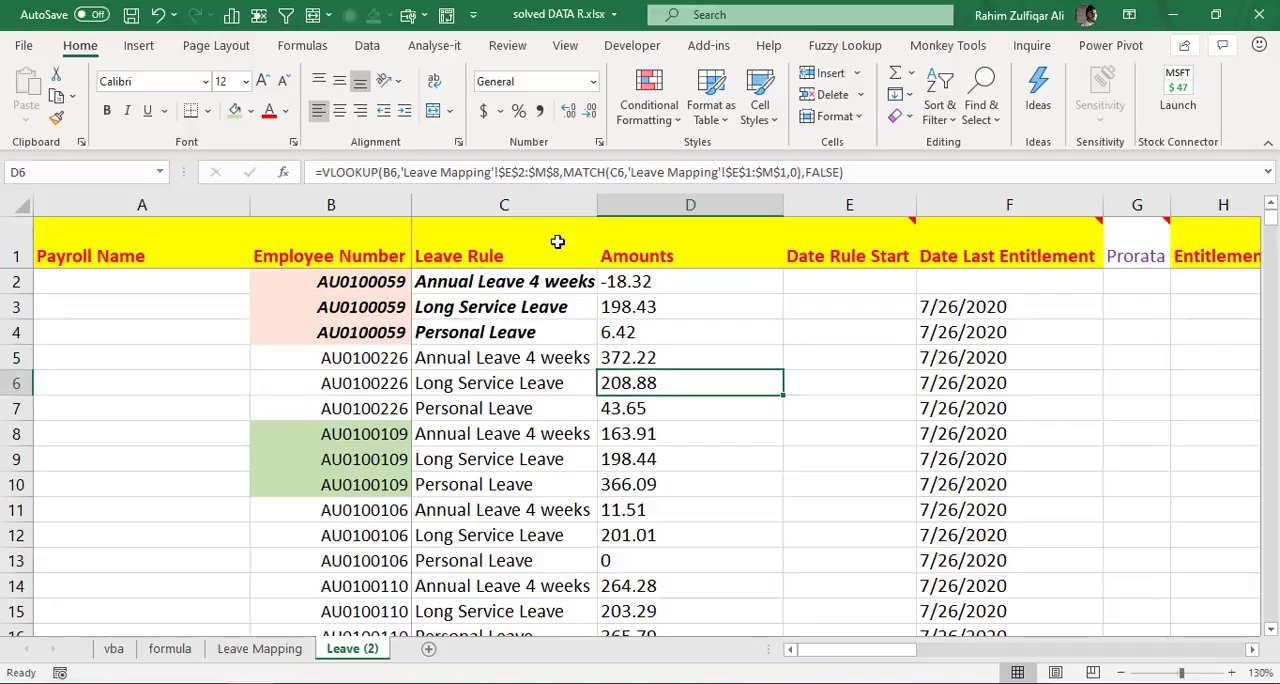
key("Up")
key("F2")
key("Escape")
key("Down")
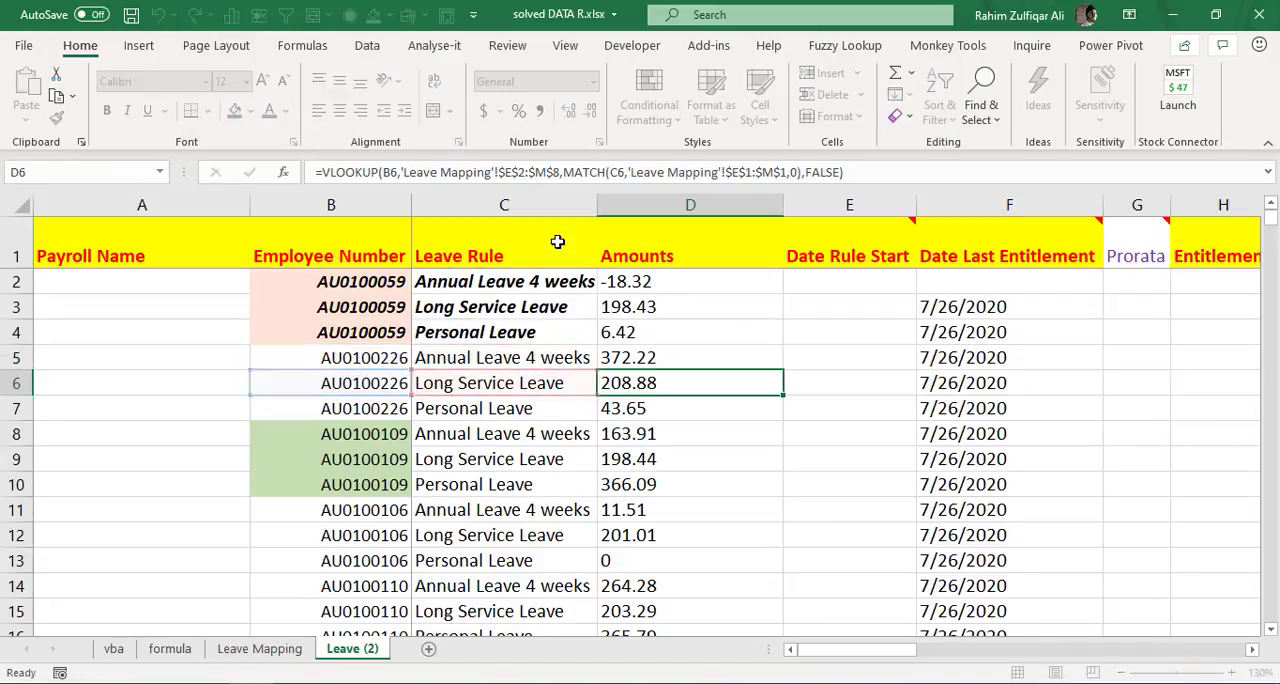
key("Down")
key("F2")
key("Escape")
- Review the employee numbers, leave rules and Amounts formula for the green-highlighted employee in rows 8 to 10
key("Down")
key("Down")
key("Left")
key("Left")
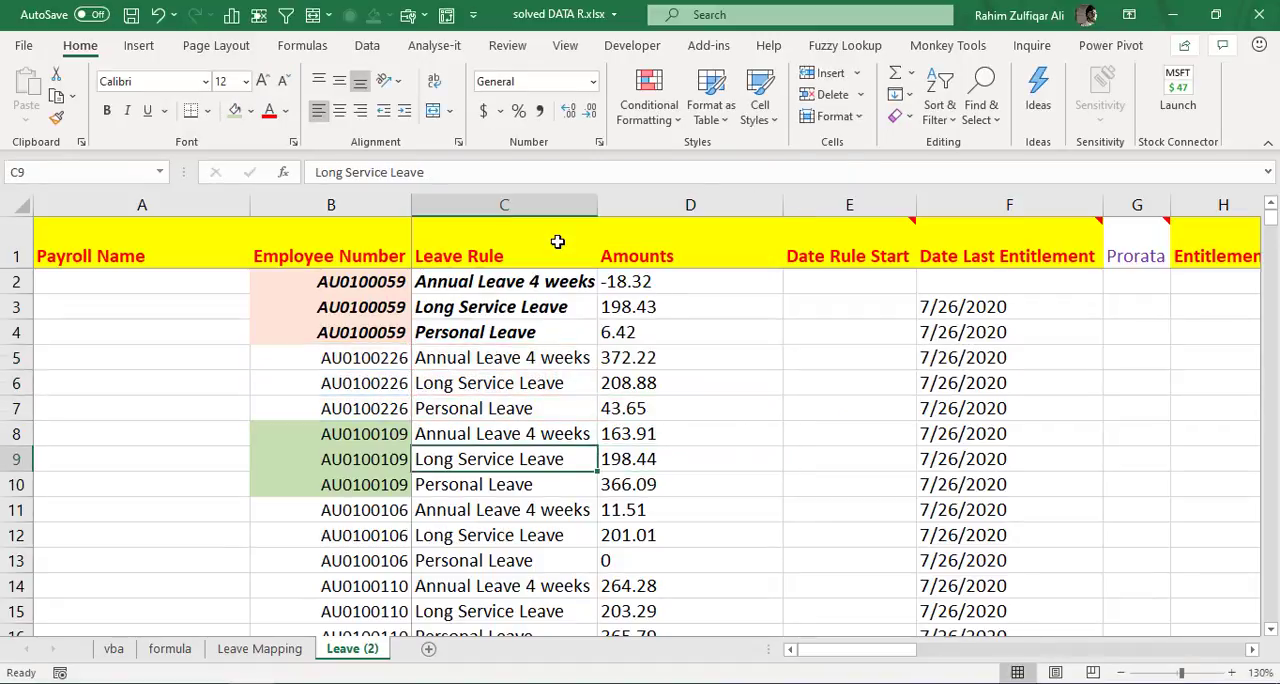
key("Up")
key("shift+Down")
key("shift+Down")
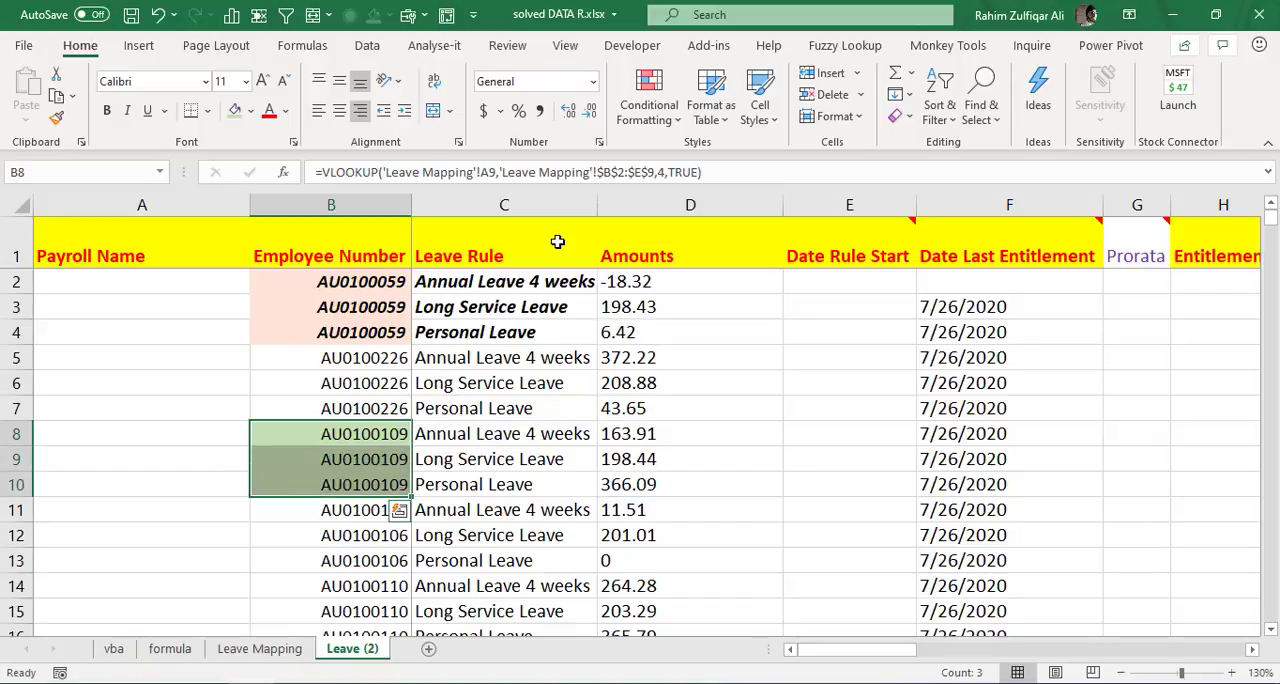
key("Right")
key("shift+Down")
key("shift+Down")
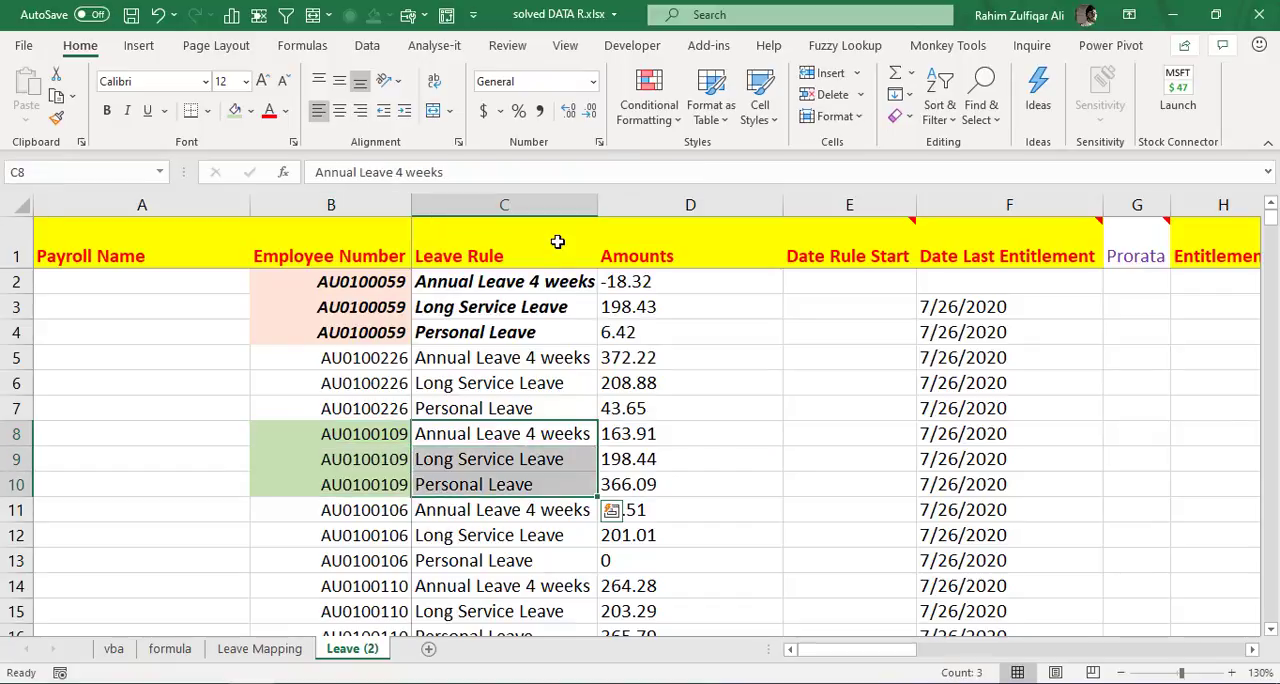
key("Right")
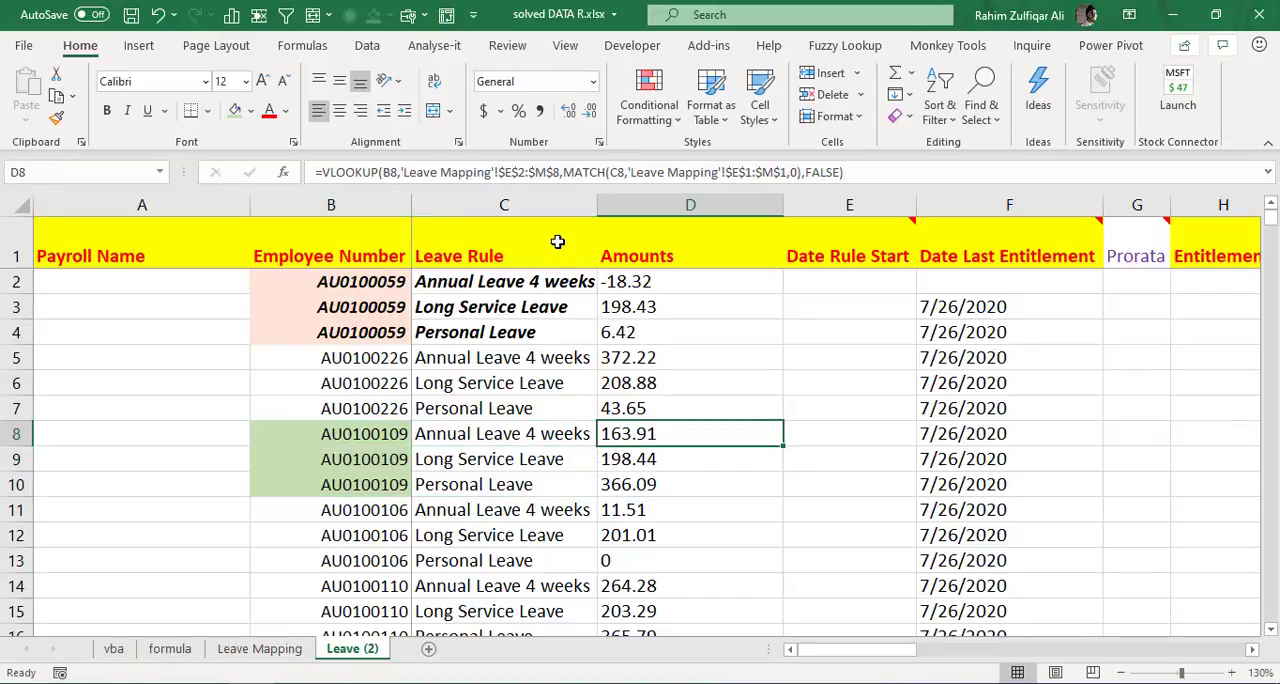
- Inspect the cell references in the Amounts formulas from D8 to D10 for the green-highlighted employee
key("F2")
key("Return")
key("F2")
key("Return")
key("F2")
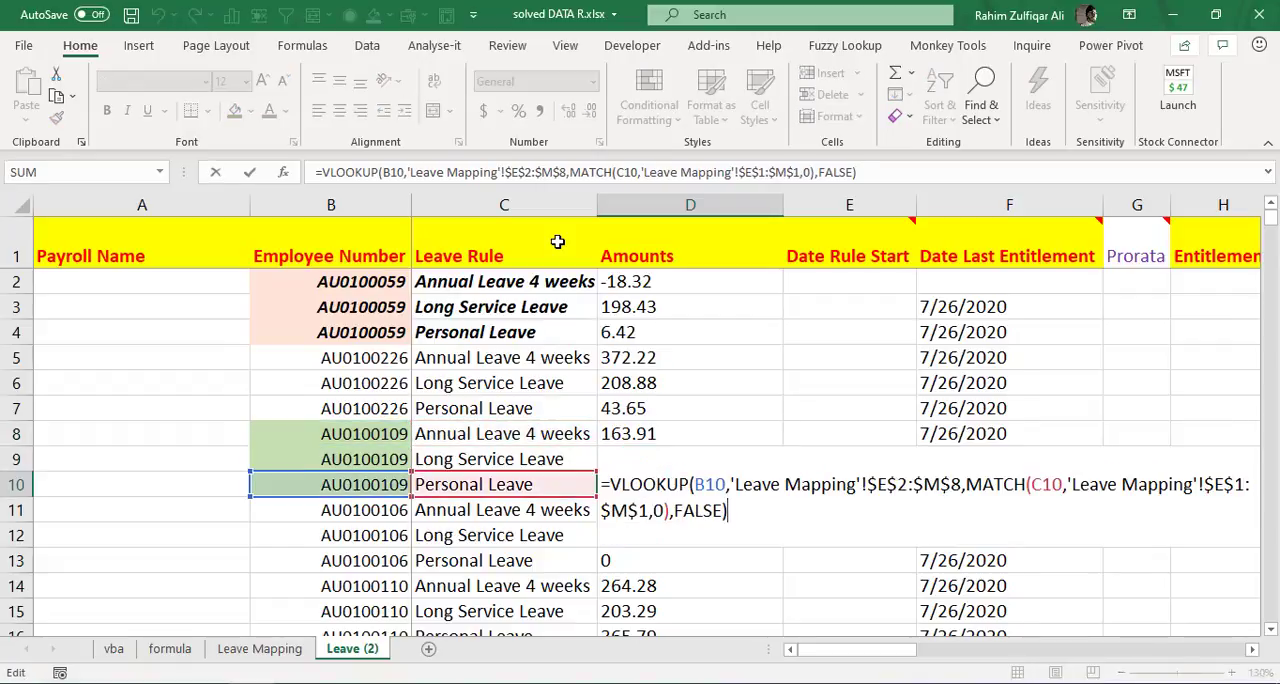
key("Return")
key("Up")
key("Up")
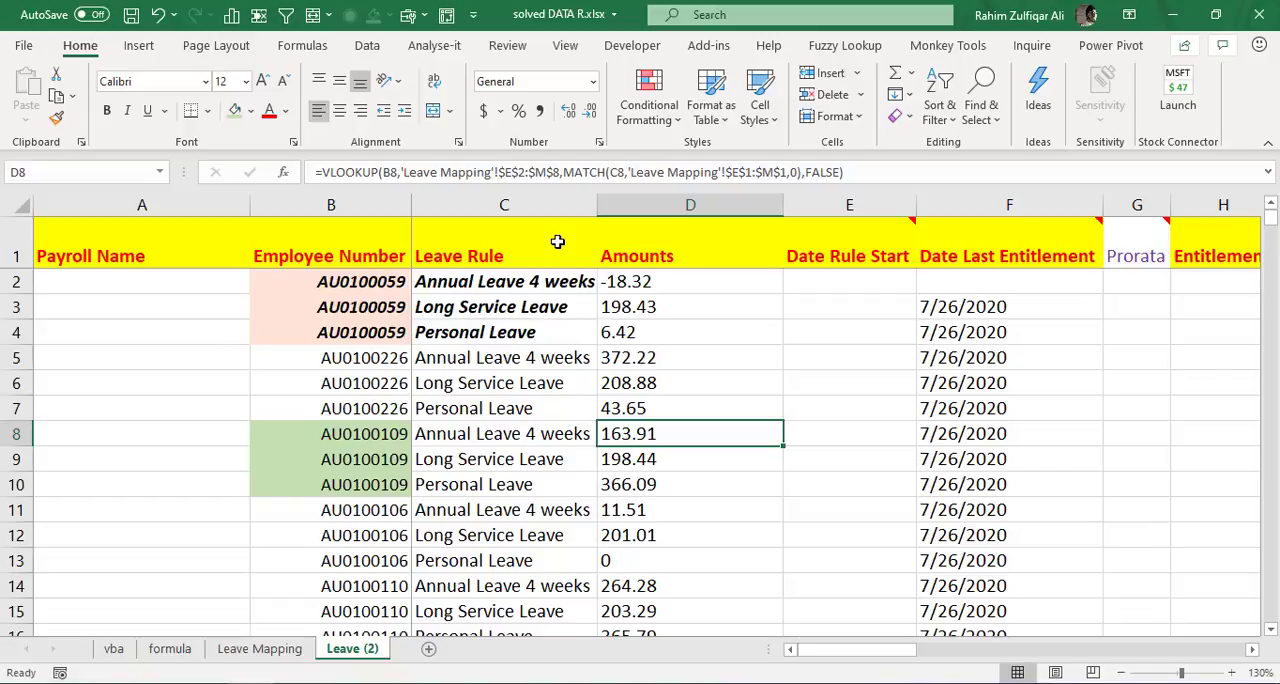
- Check the first employee's Annual Leave amount in D2 against the AL TOTAL HRS cell F3 on the Leave Mapping sheet
key("ctrl+Up")
key("Down")
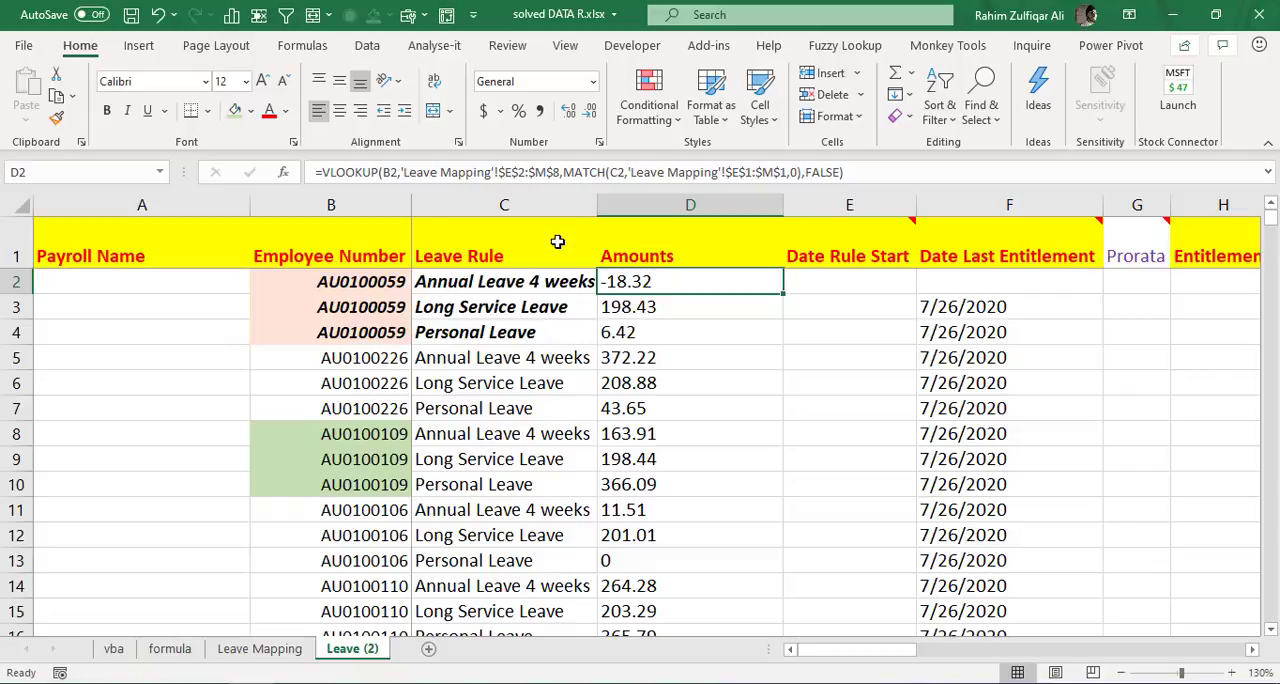
key("ctrl+Page_Up")
key("ctrl+Page_Up")
key("ctrl+Page_Up")
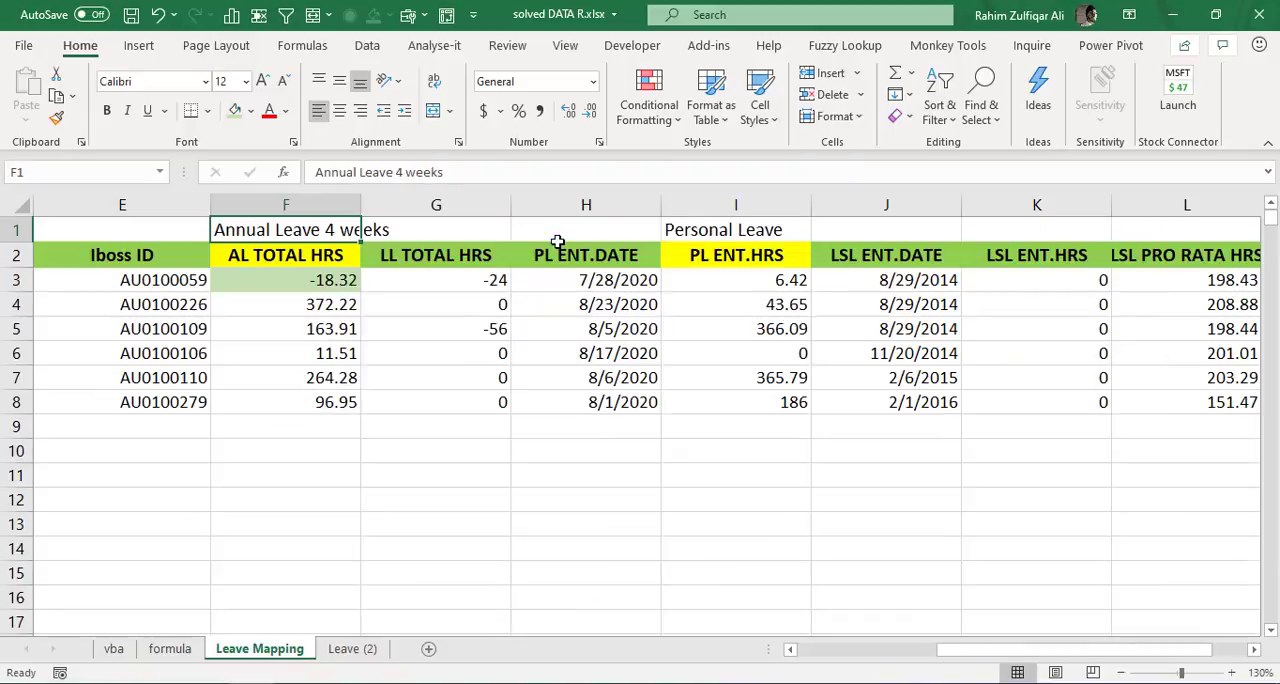
key("ctrl+Page_Down")
key("ctrl+Page_Down")
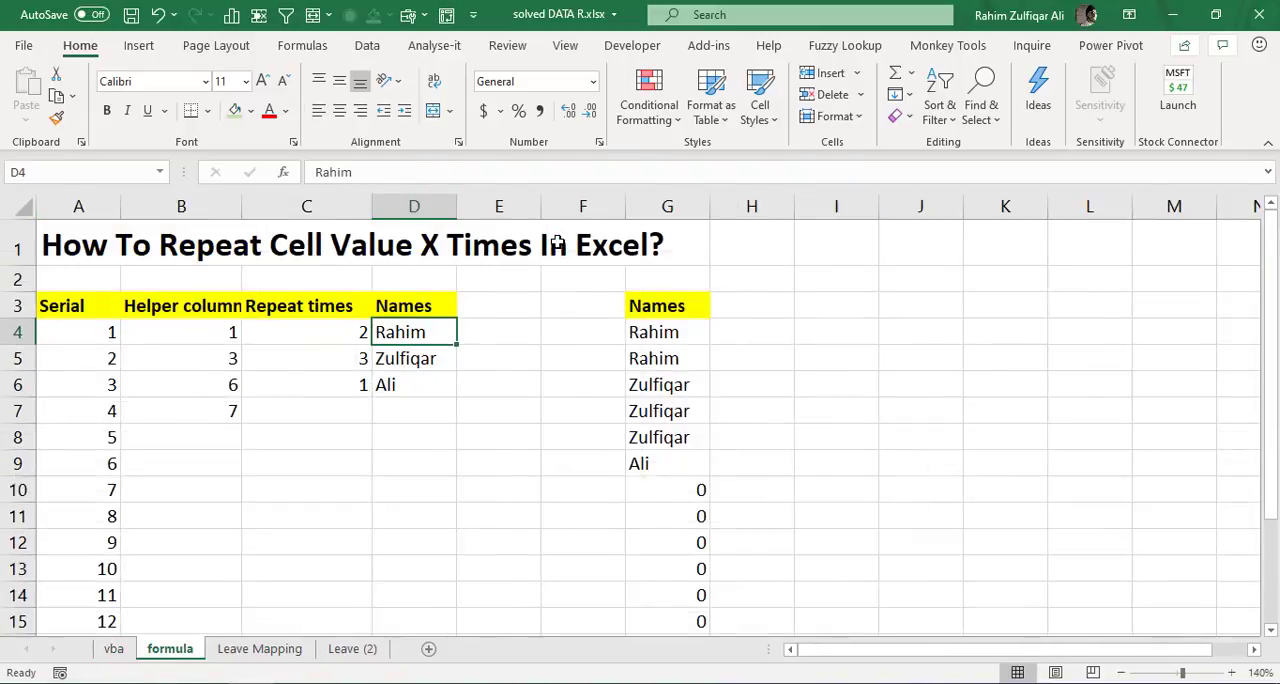
key("ctrl+Home")
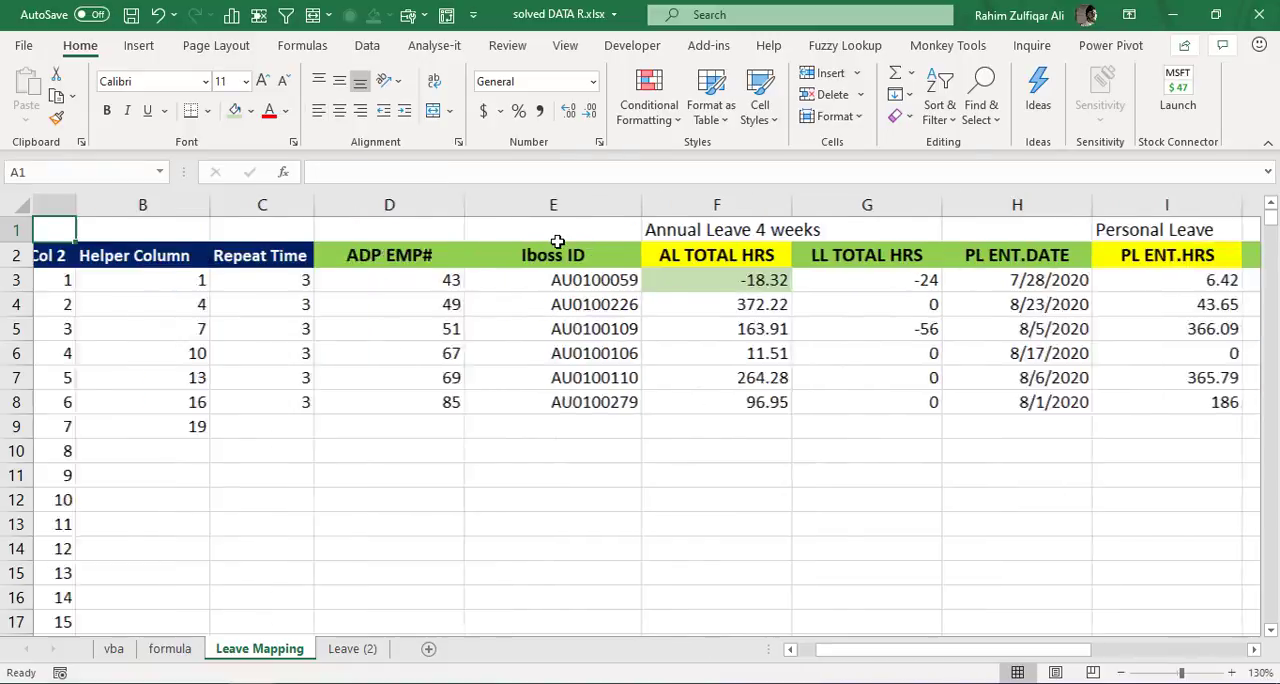
key("Down")
key("Down")
key("Right")
key("Right")
key("Right")
key("Right")
key("Right")
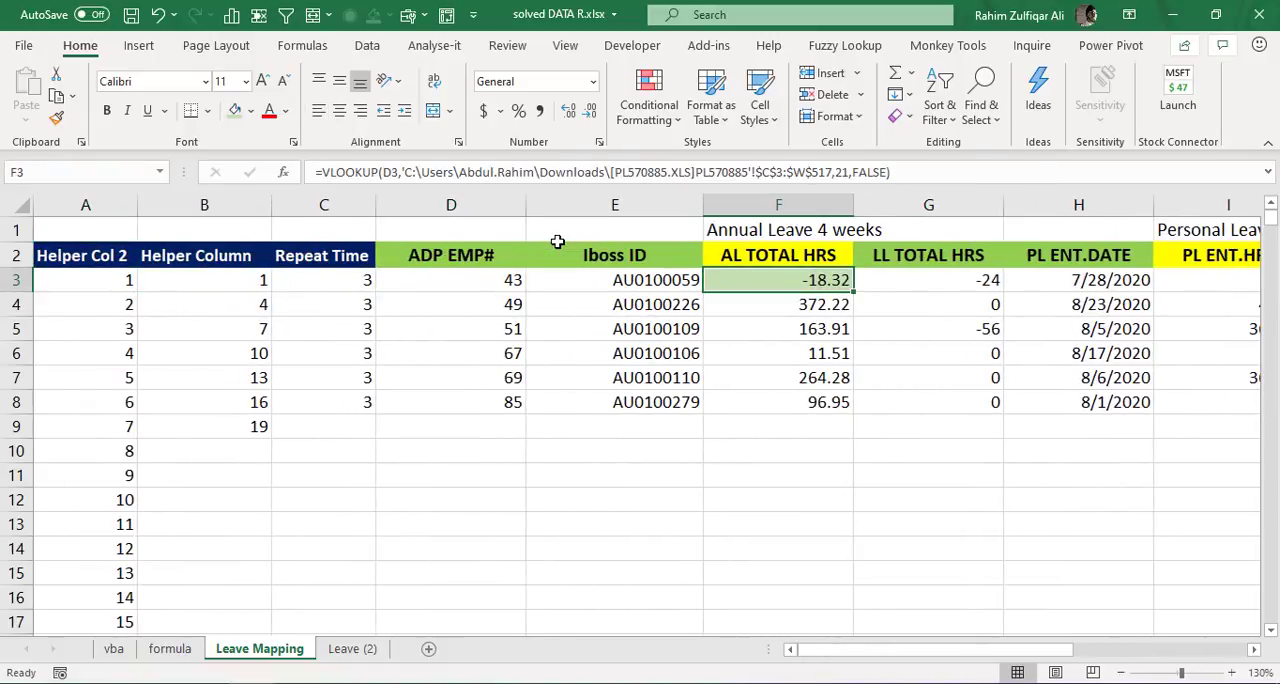